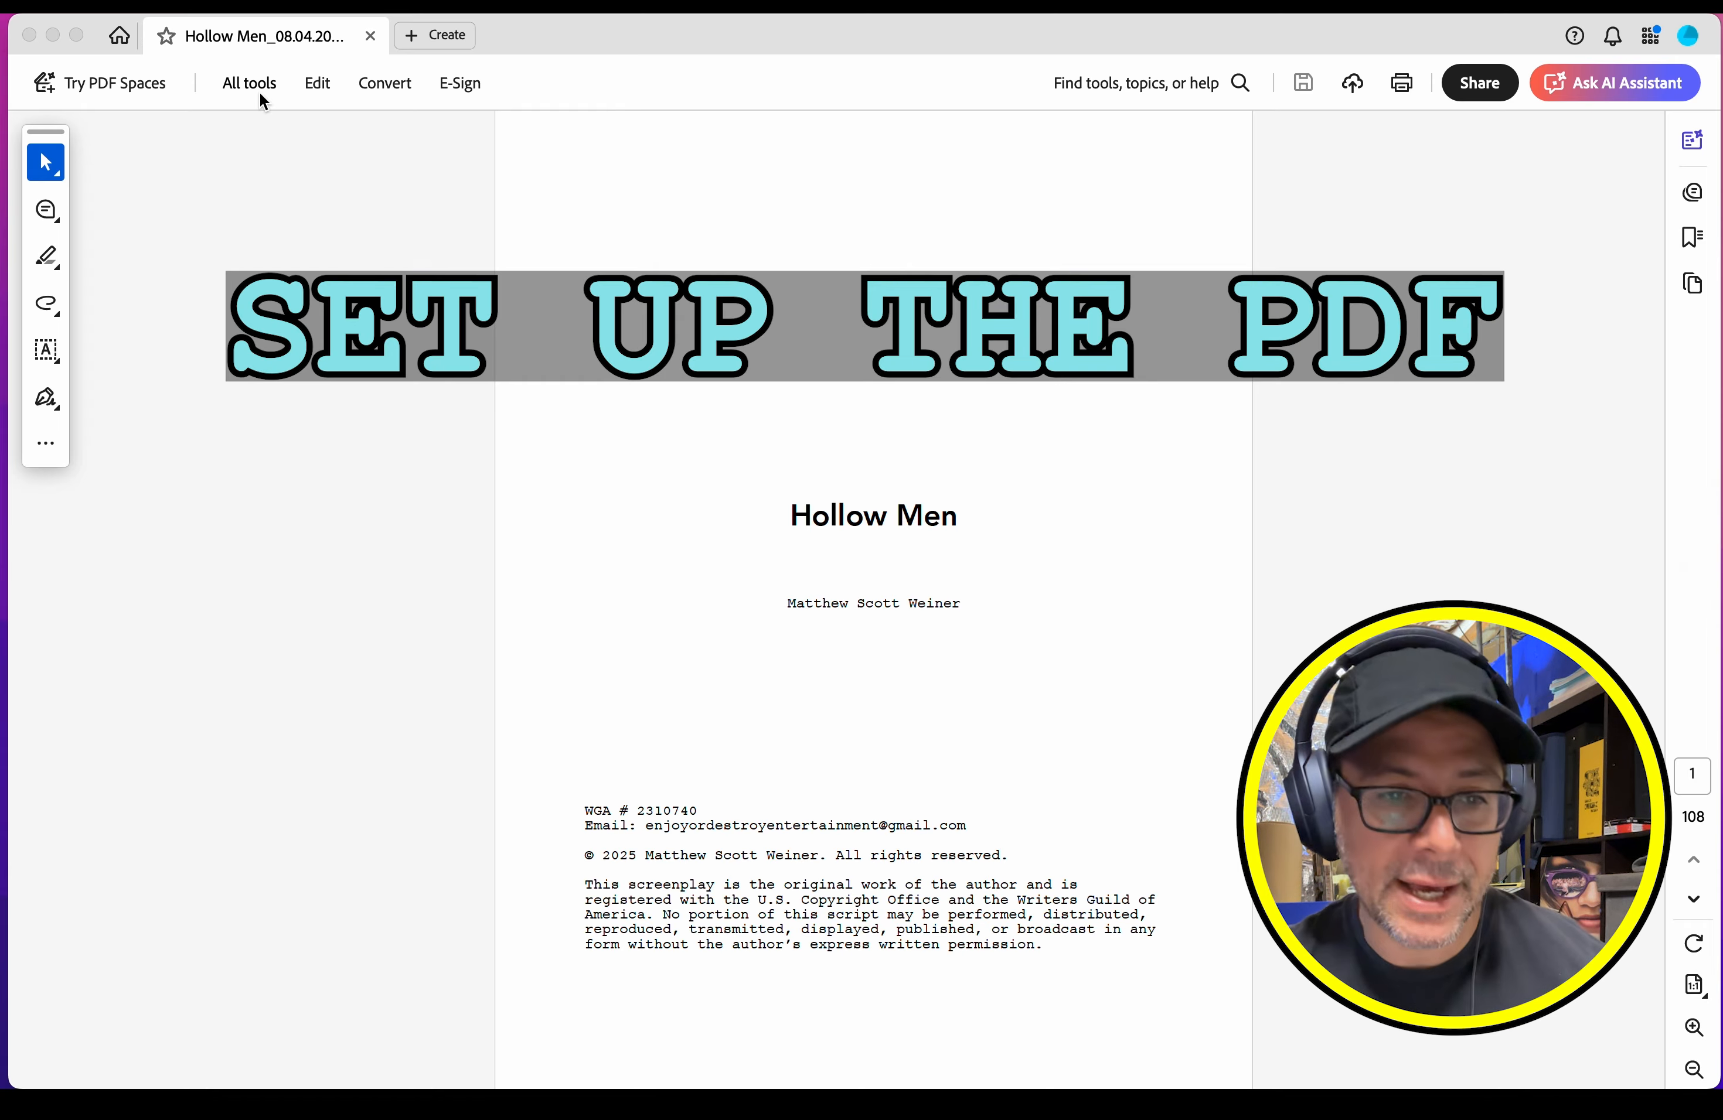
Step: Delete the first two pages, the title page and the quote page, from the script using Organize pages
{"action": "left_click", "coordinate": [259, 93]}
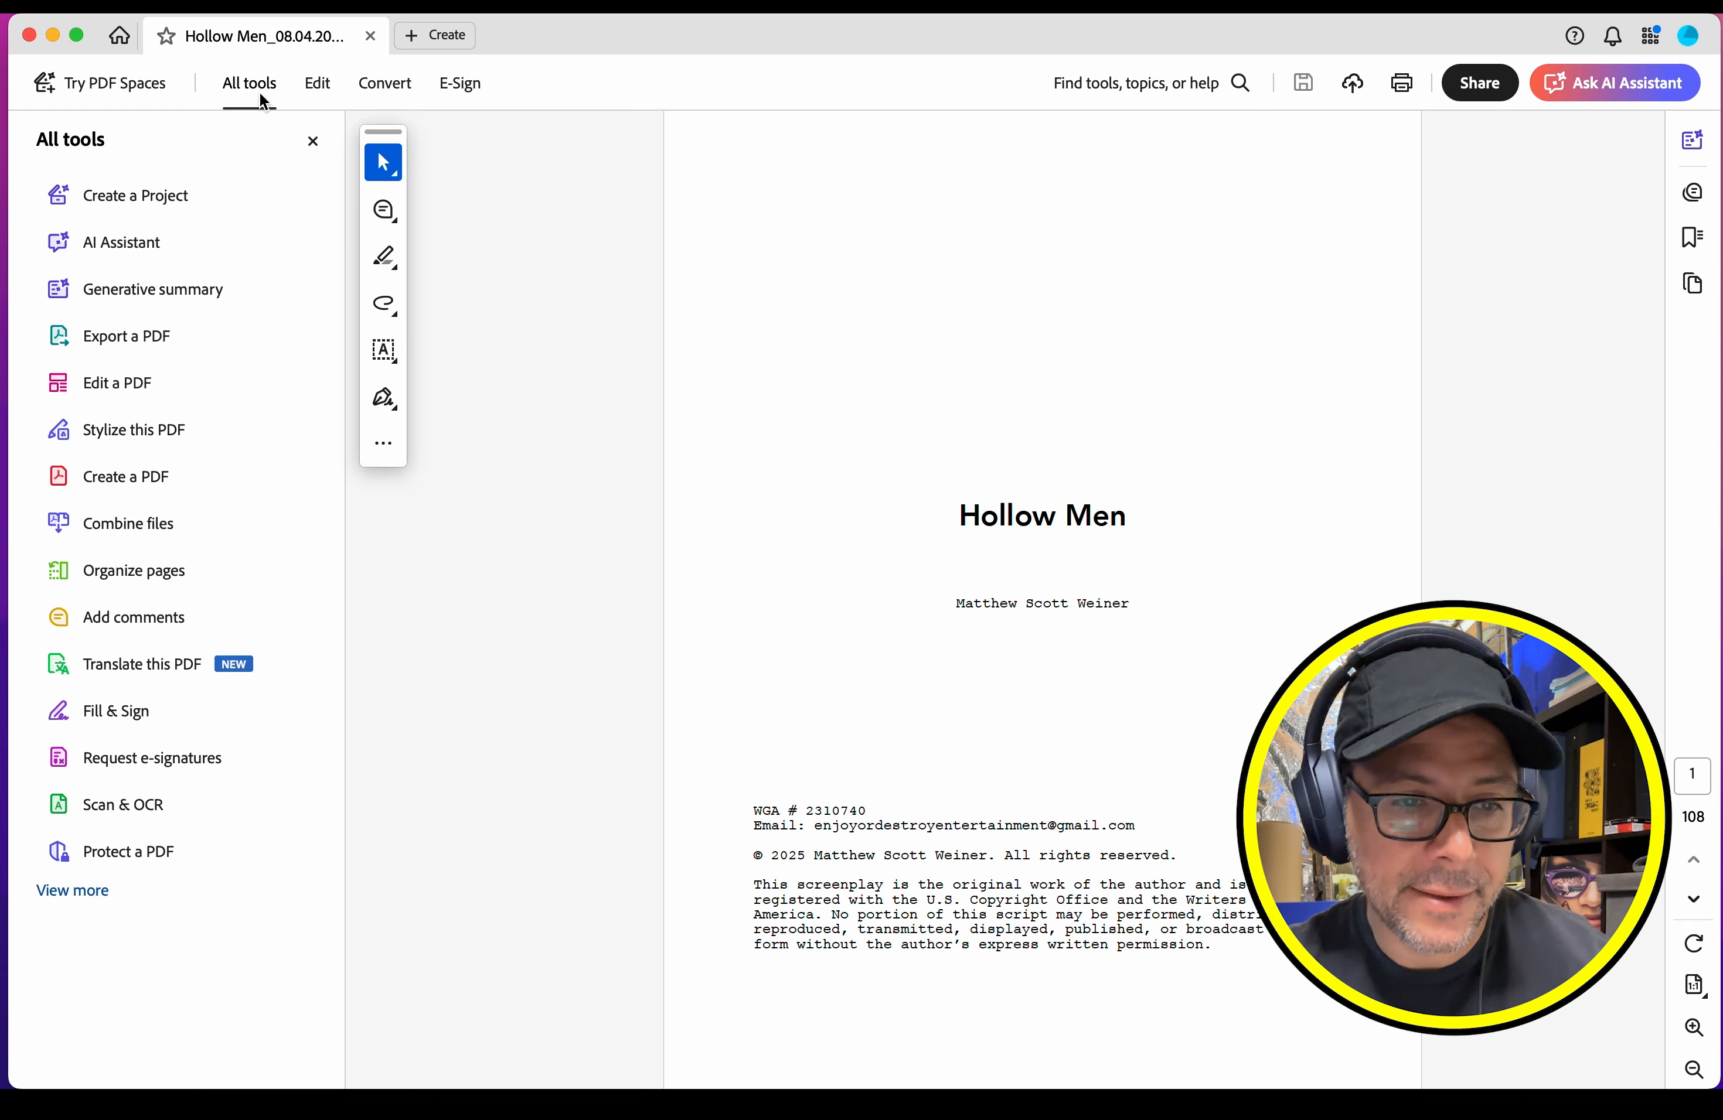
{"action": "left_click", "coordinate": [109, 571]}
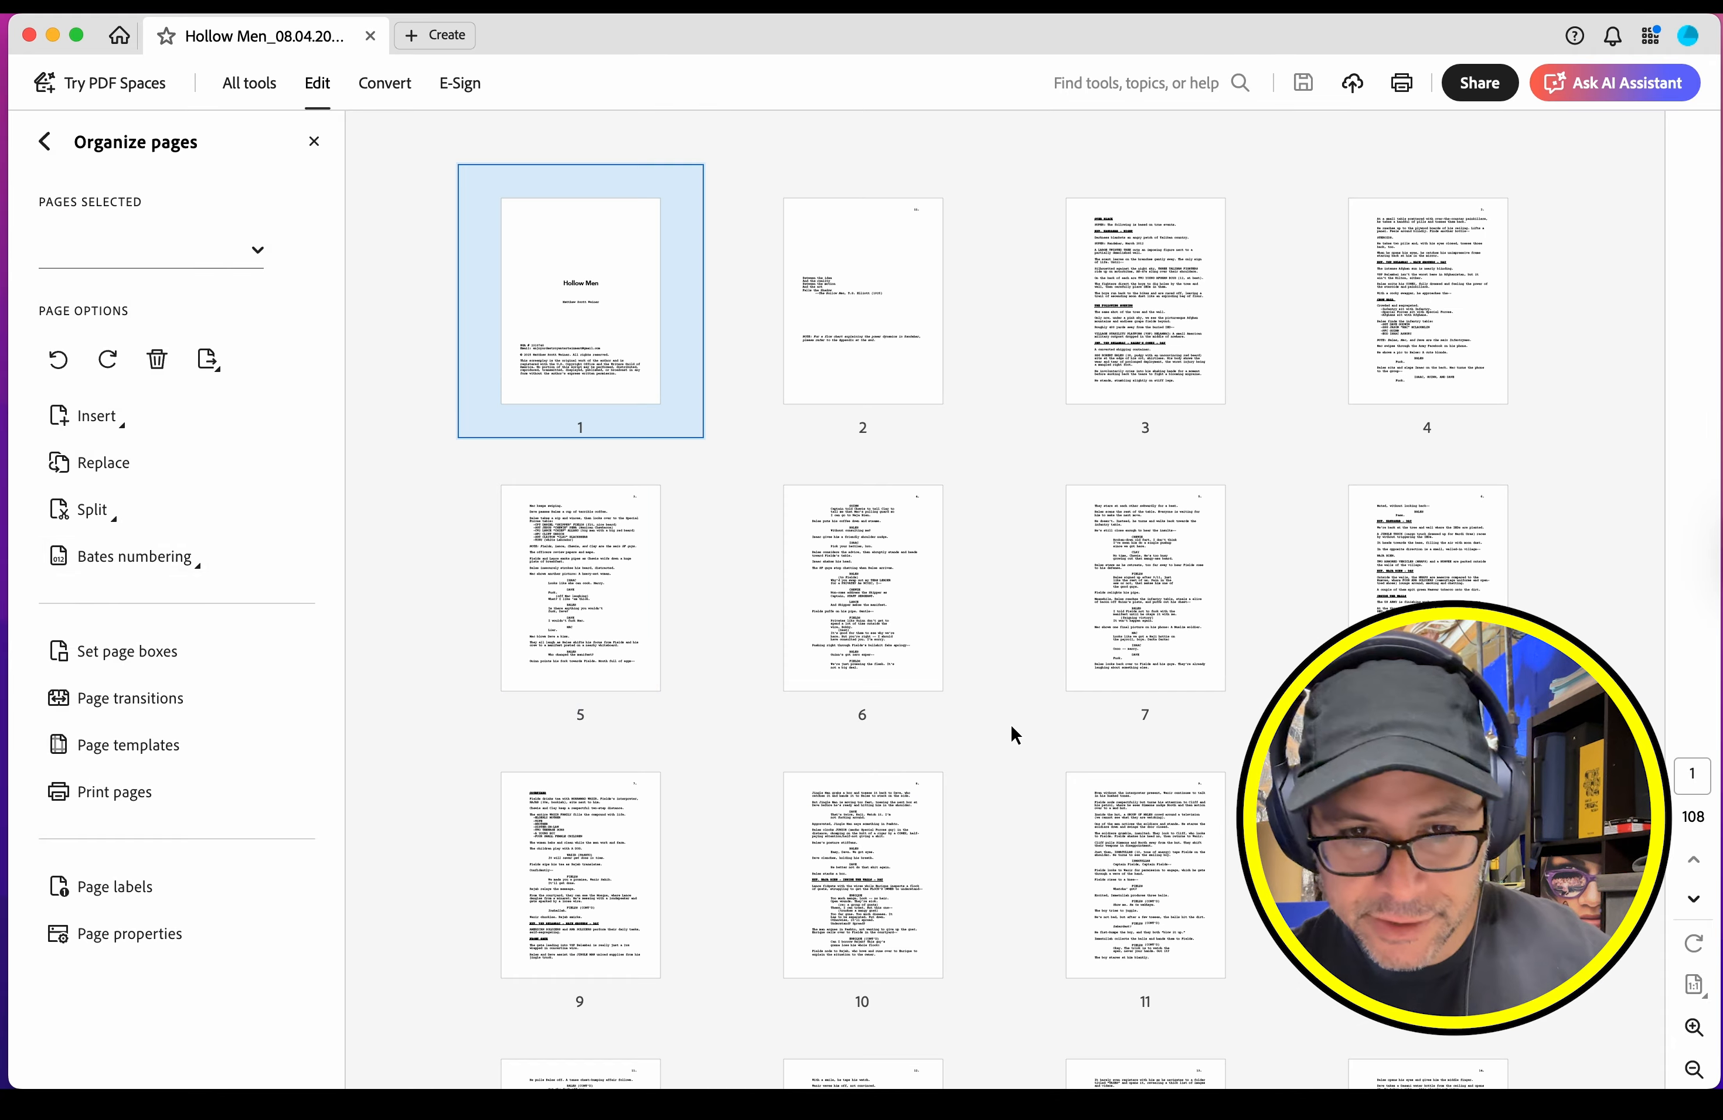
{"action": "mouse_move", "coordinate": [599, 375]}
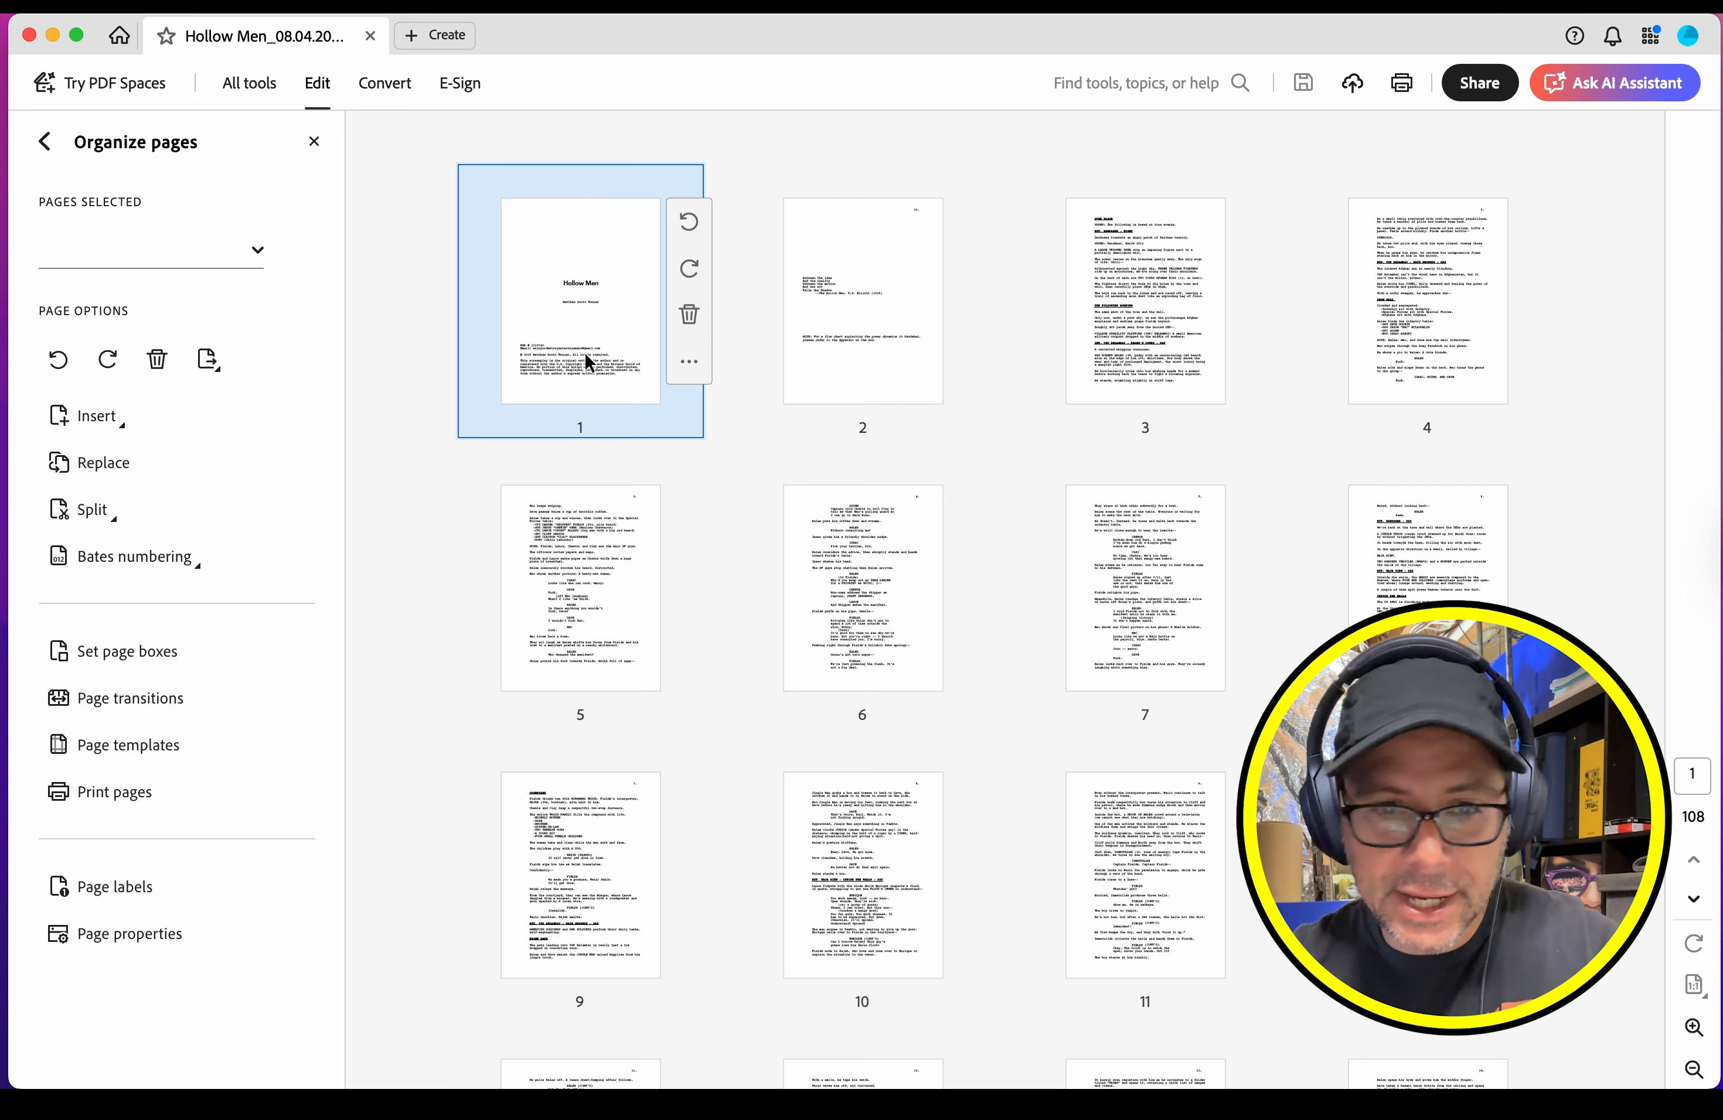
{"action": "left_click", "coordinate": [870, 353], "text": "shift"}
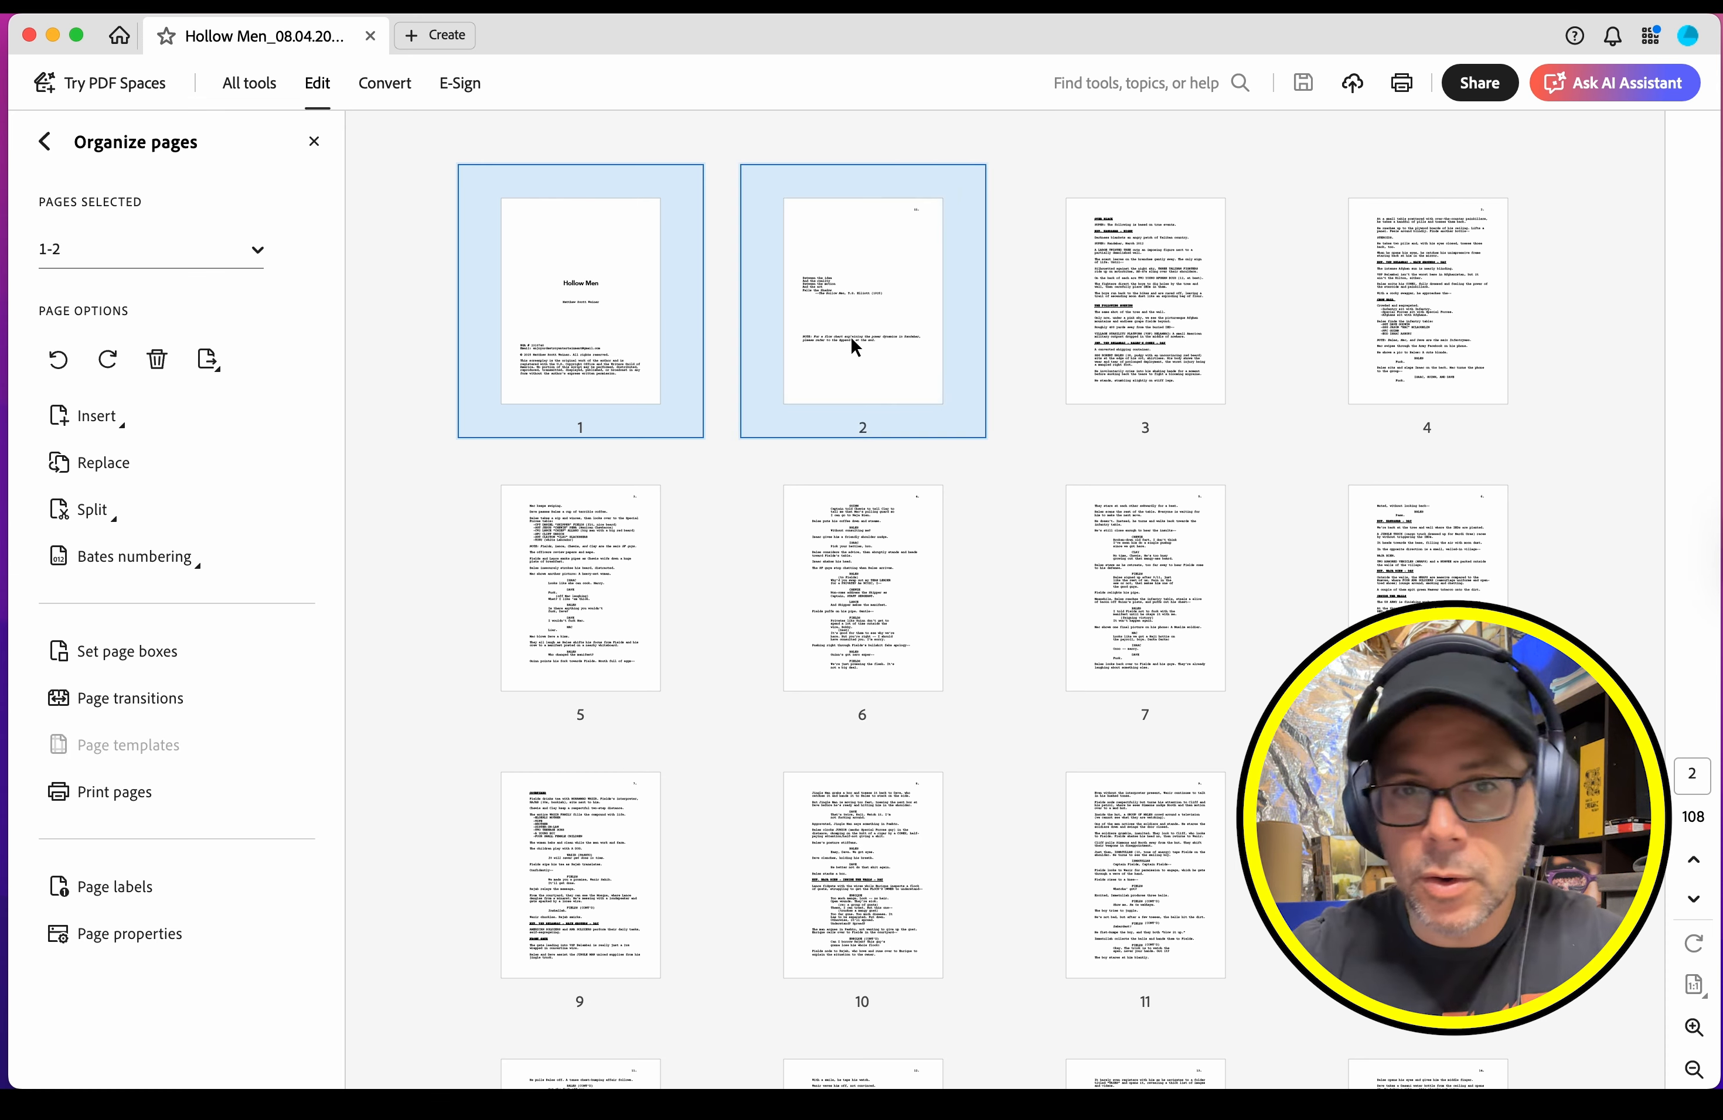
{"action": "key", "text": "Delete"}
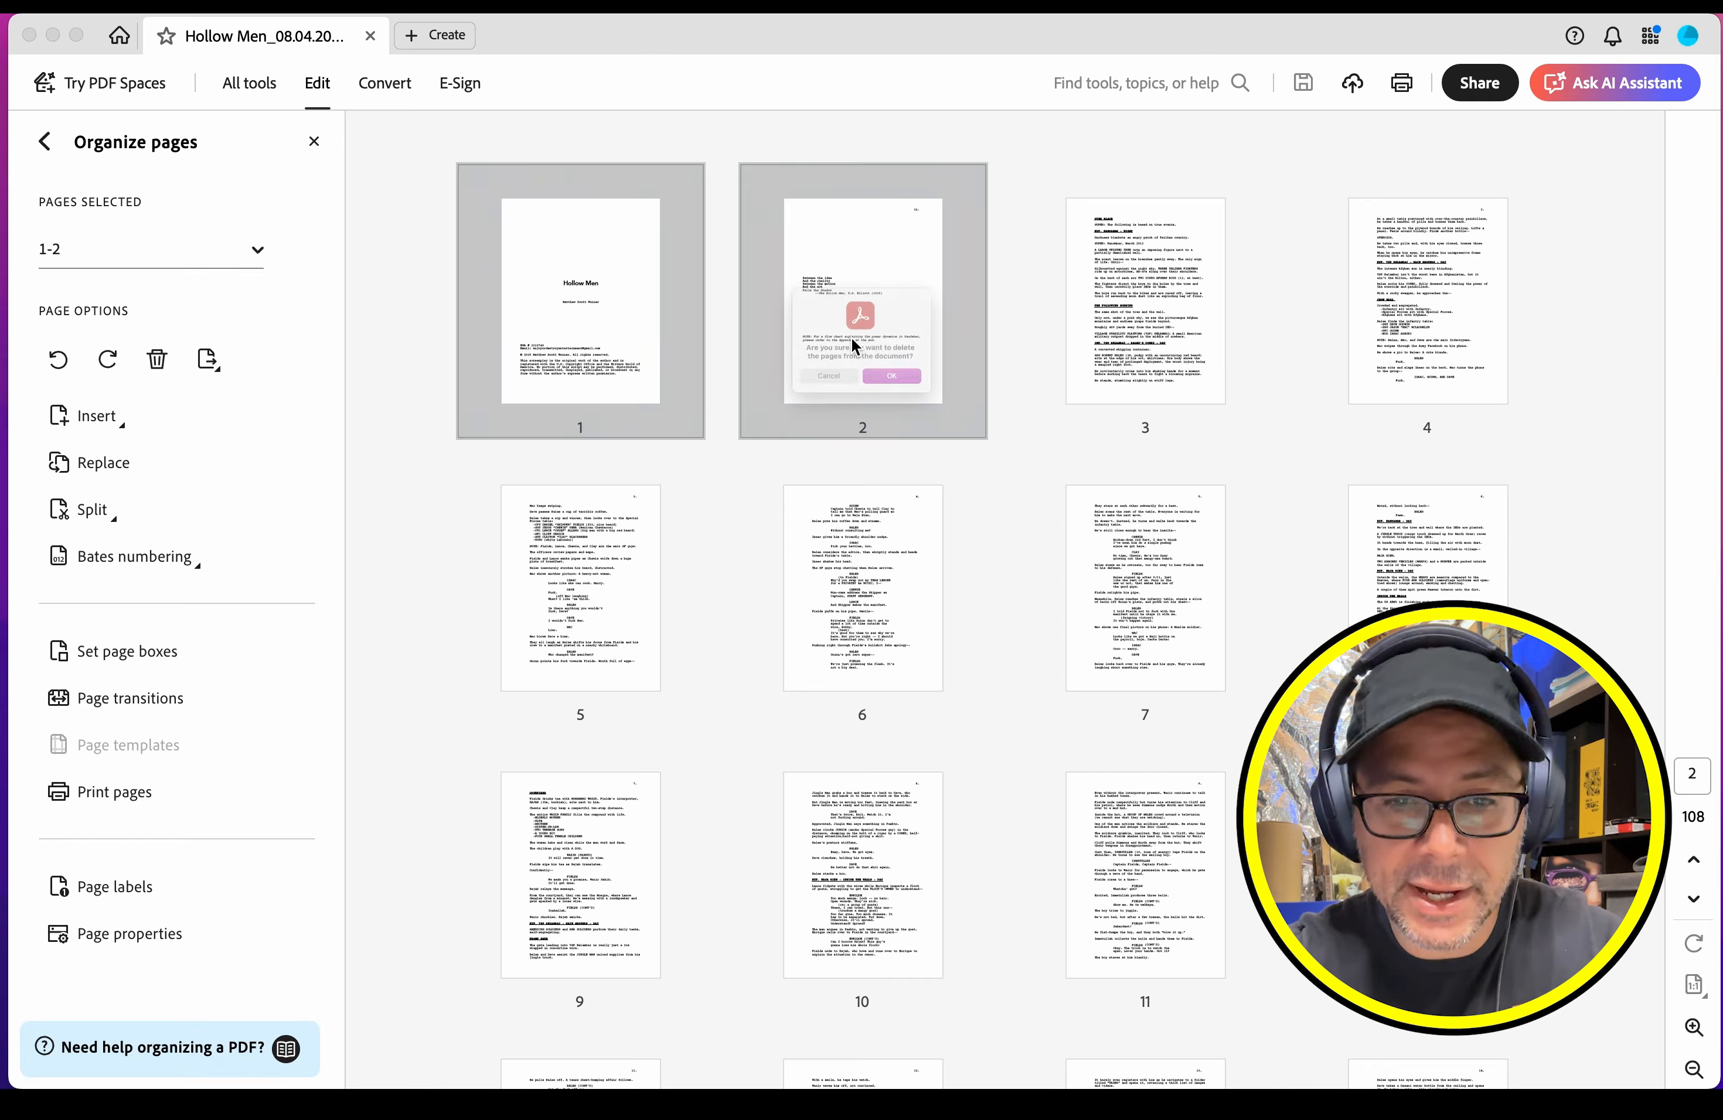
{"action": "left_click", "coordinate": [895, 422]}
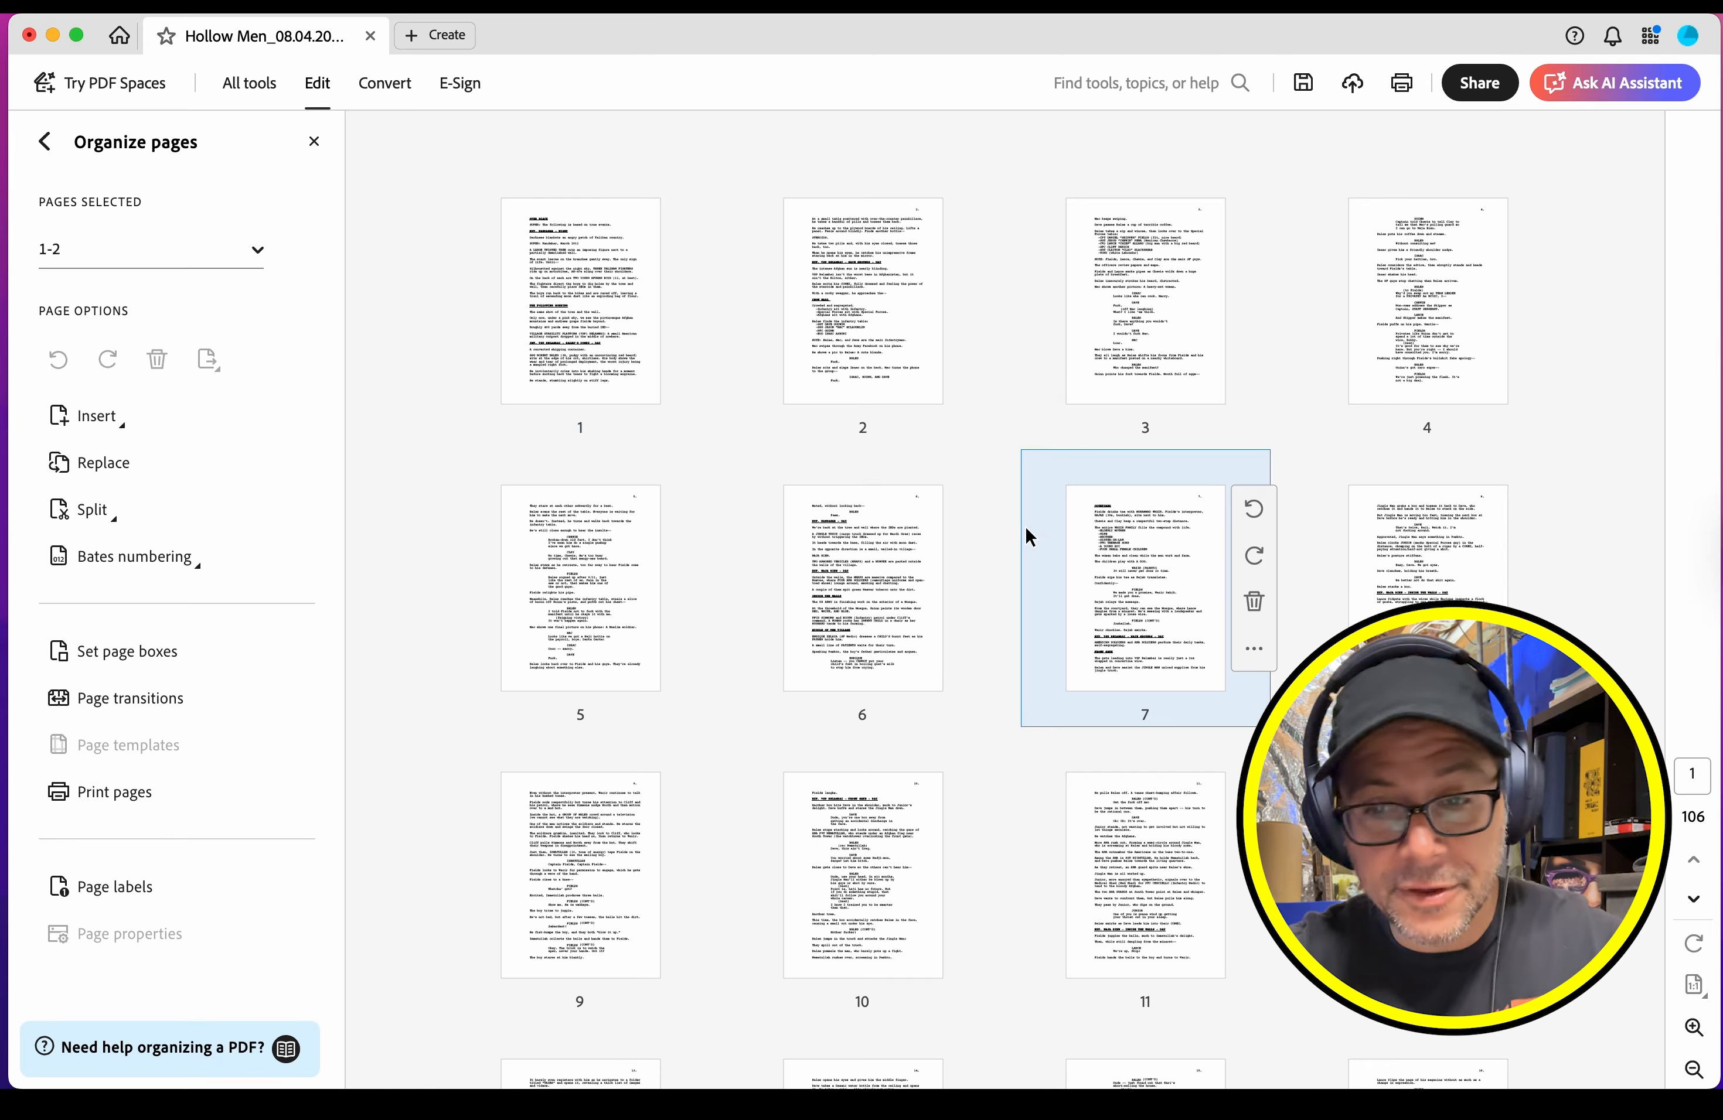
Step: Delete the Appendix page at the end of the script
{"action": "scroll", "coordinate": [1554, 432], "scroll_direction": "down", "scroll_amount": 14}
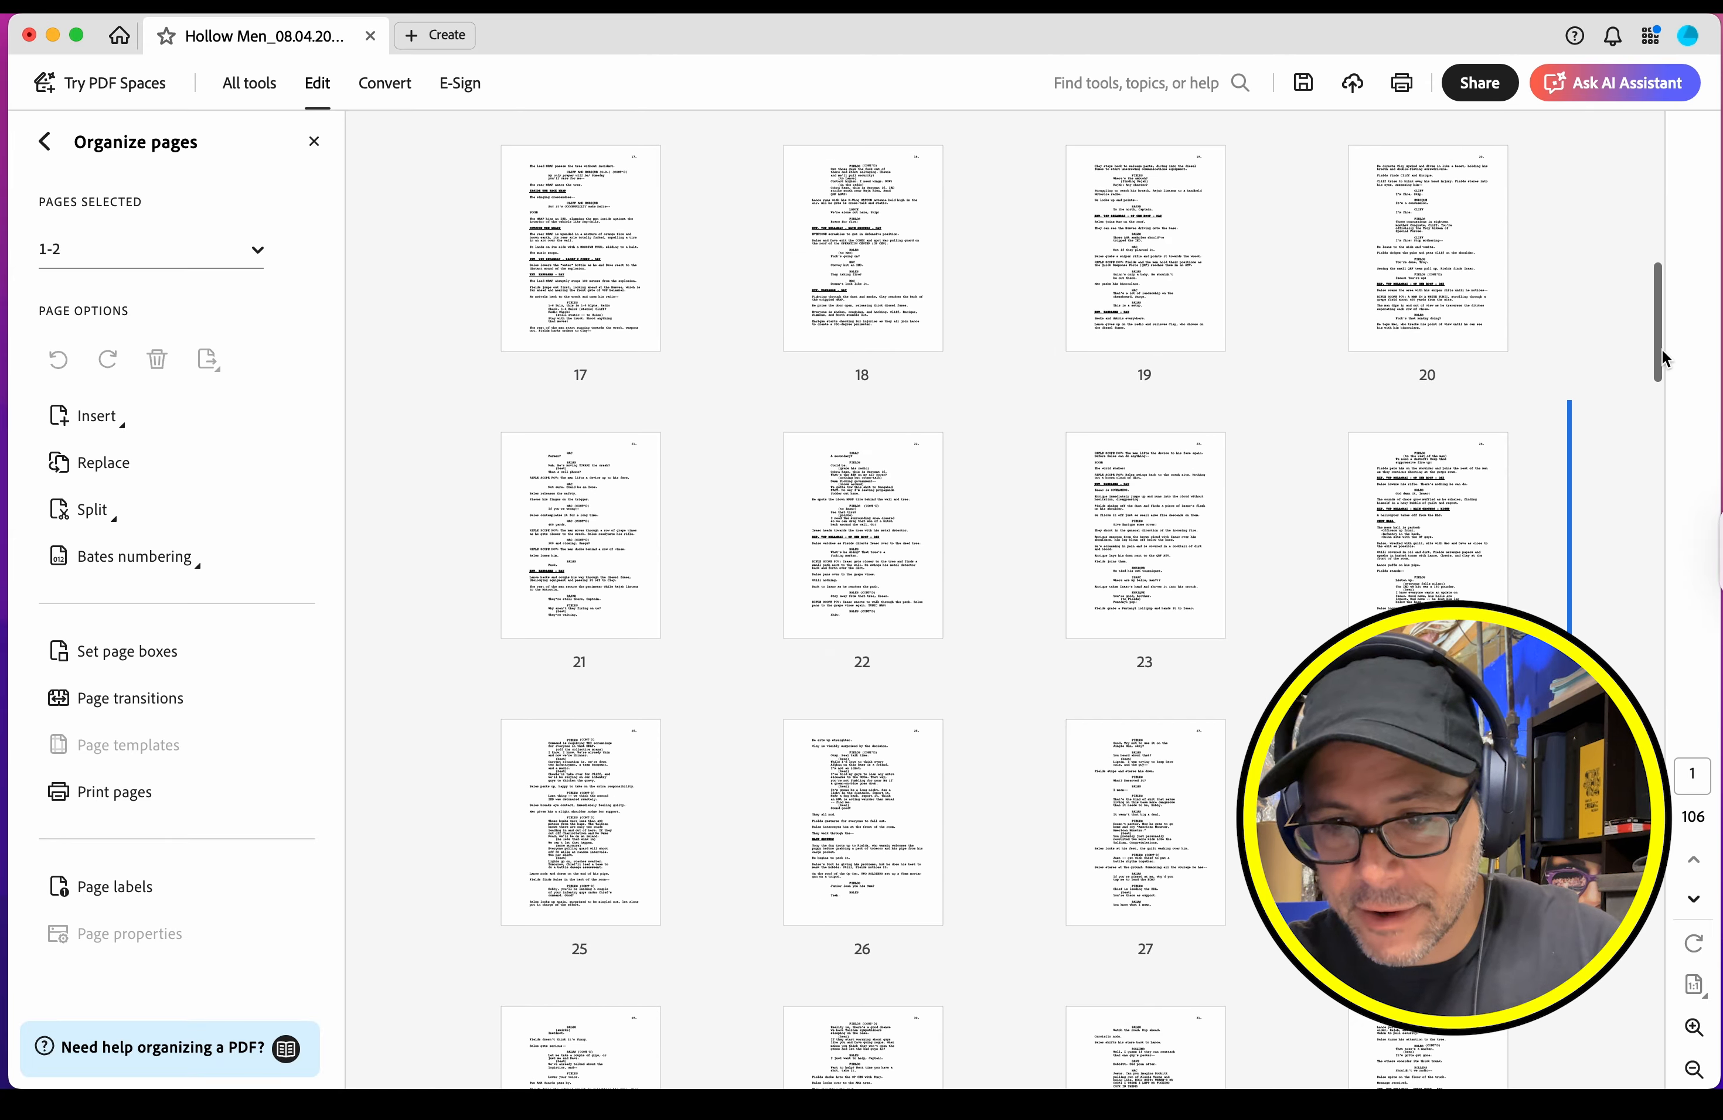
{"action": "left_click_drag", "start_coordinate": [1661, 349], "coordinate": [1661, 1055]}
{"action": "left_click", "coordinate": [873, 910]}
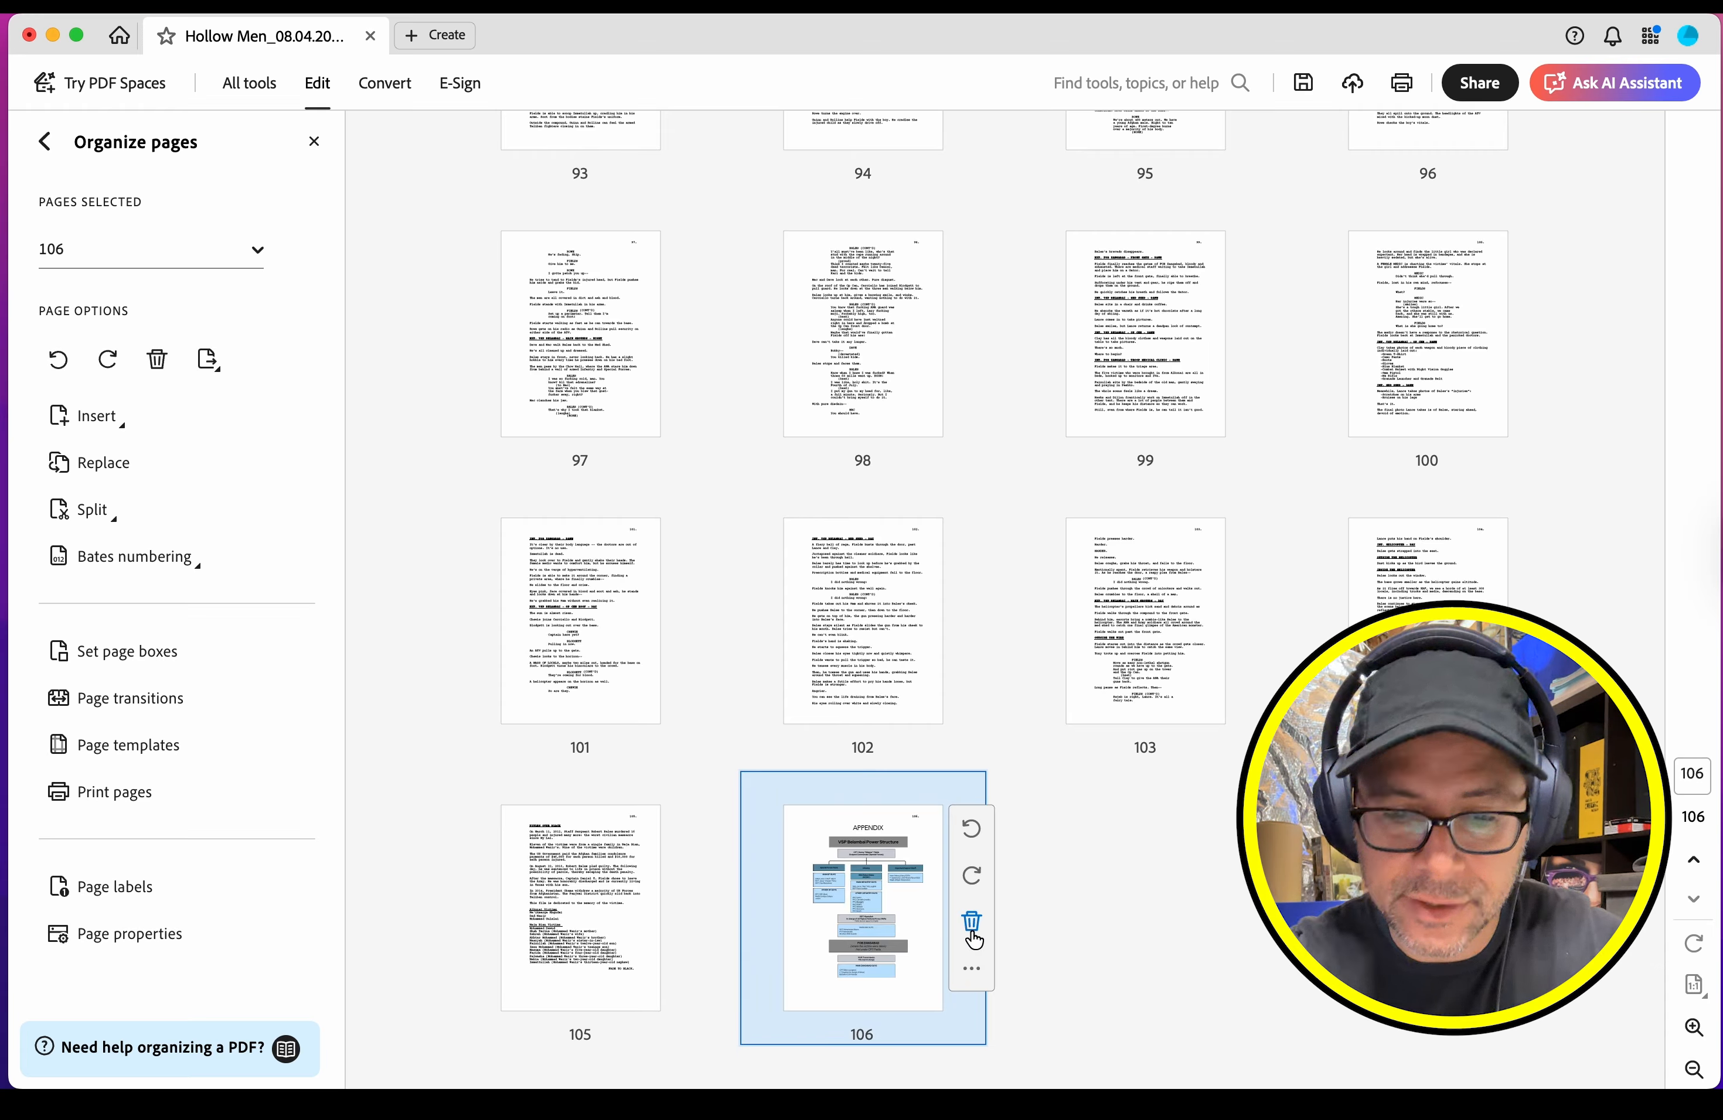
{"action": "left_click", "coordinate": [972, 930]}
{"action": "left_click", "coordinate": [922, 430]}
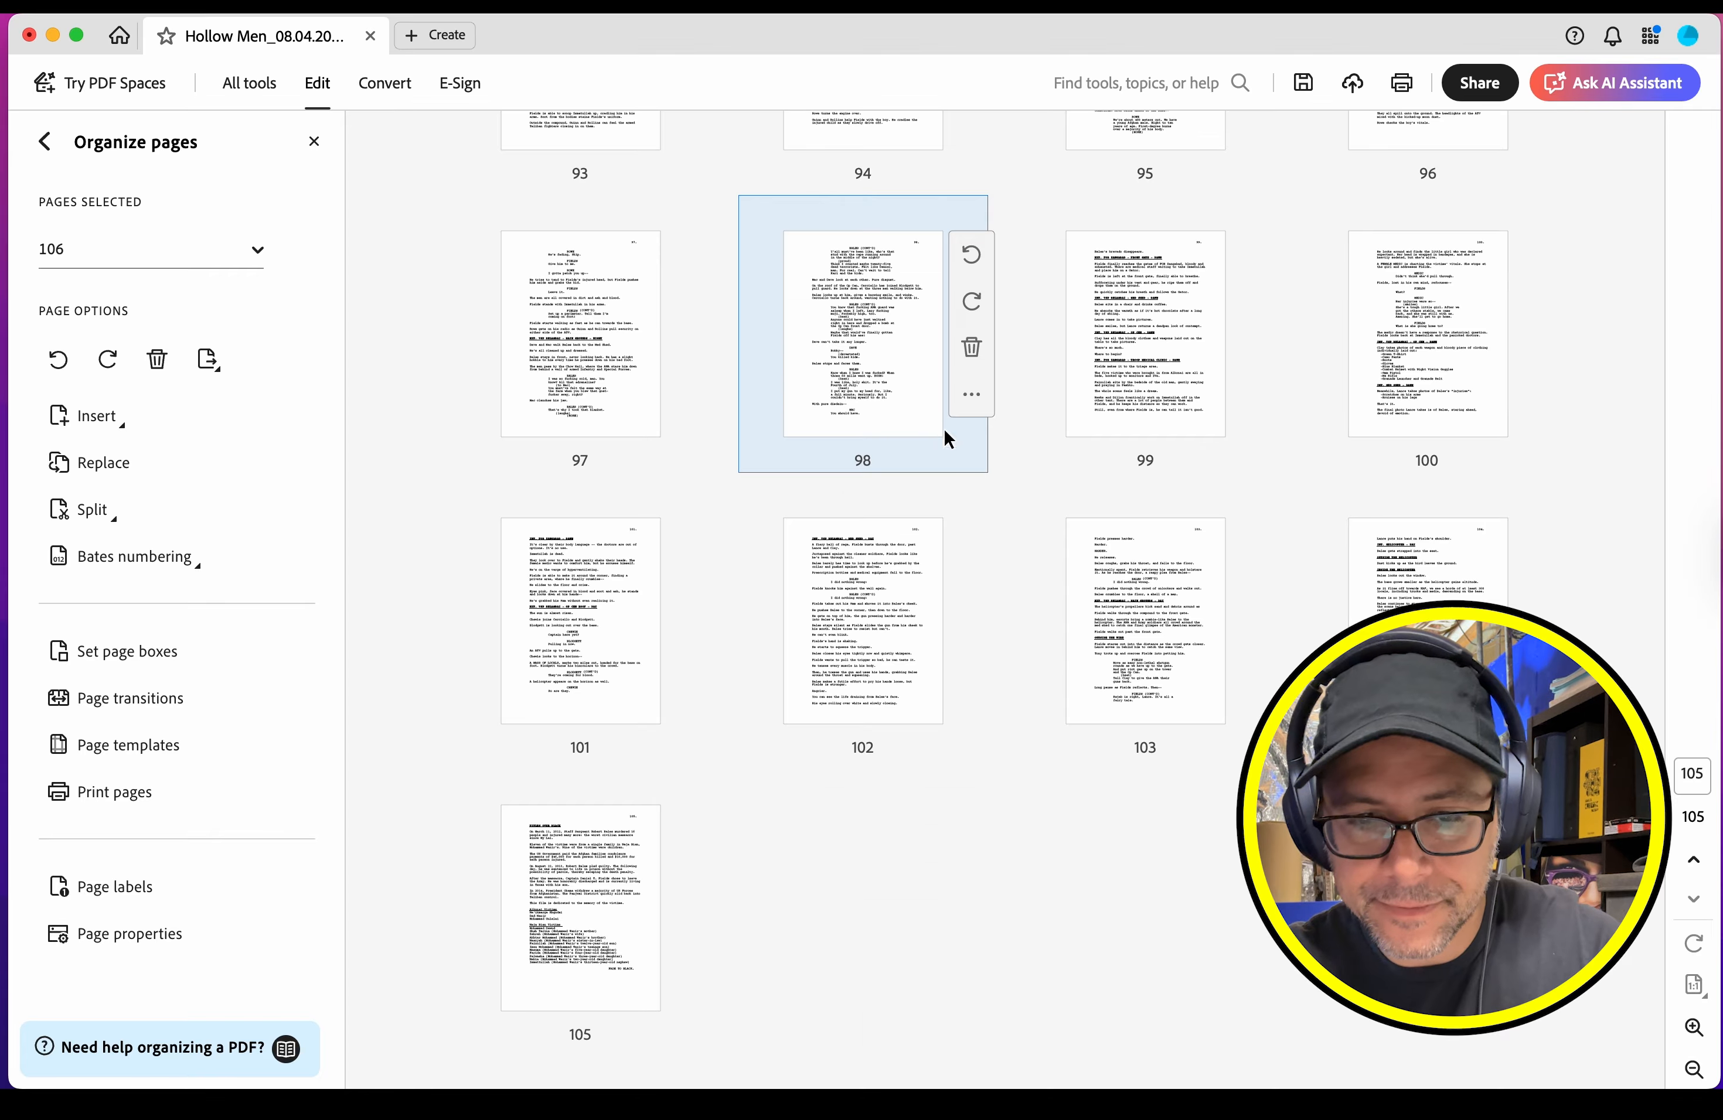
Step: Leave the page organizer and examine the existing page number on the script's second page
{"action": "scroll", "coordinate": [1142, 872], "scroll_direction": "up", "scroll_amount": 20}
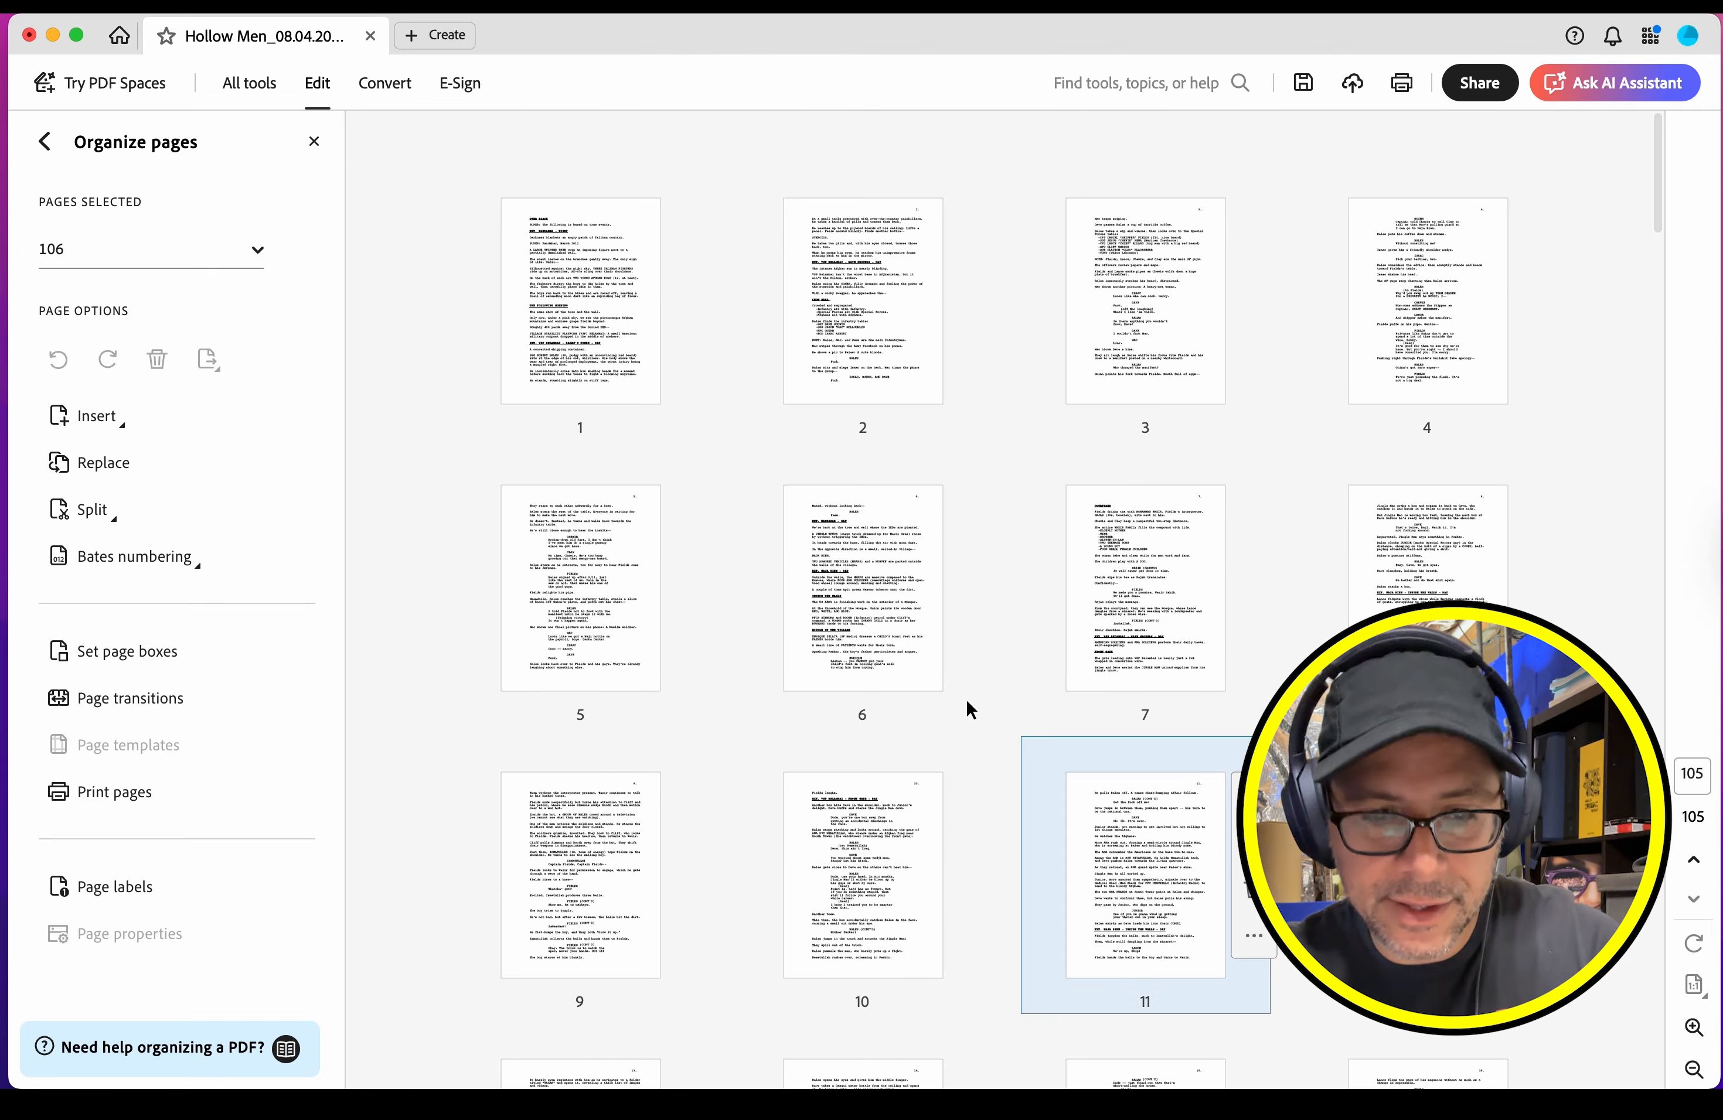
{"action": "mouse_move", "coordinate": [617, 401]}
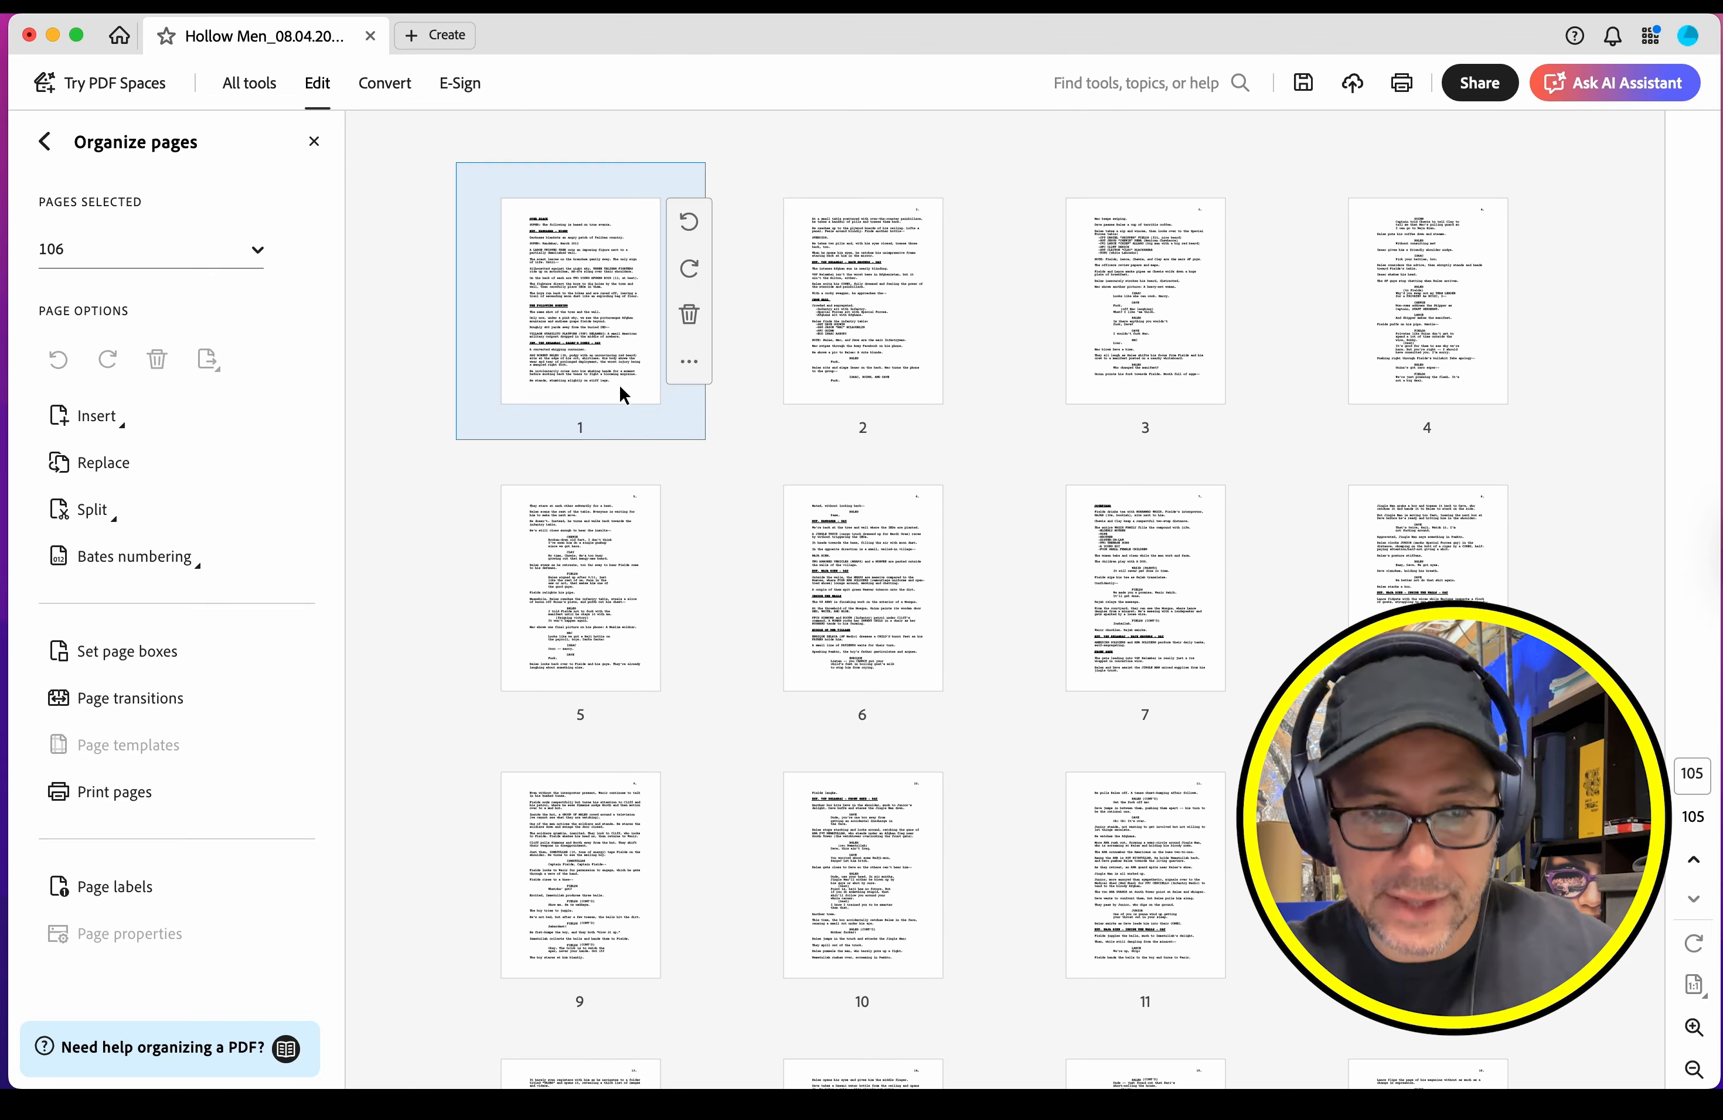
{"action": "left_click", "coordinate": [314, 142]}
{"action": "scroll", "coordinate": [893, 663], "scroll_direction": "up", "scroll_amount": 10}
{"action": "left_click_drag", "start_coordinate": [1657, 1069], "coordinate": [1642, 109]}
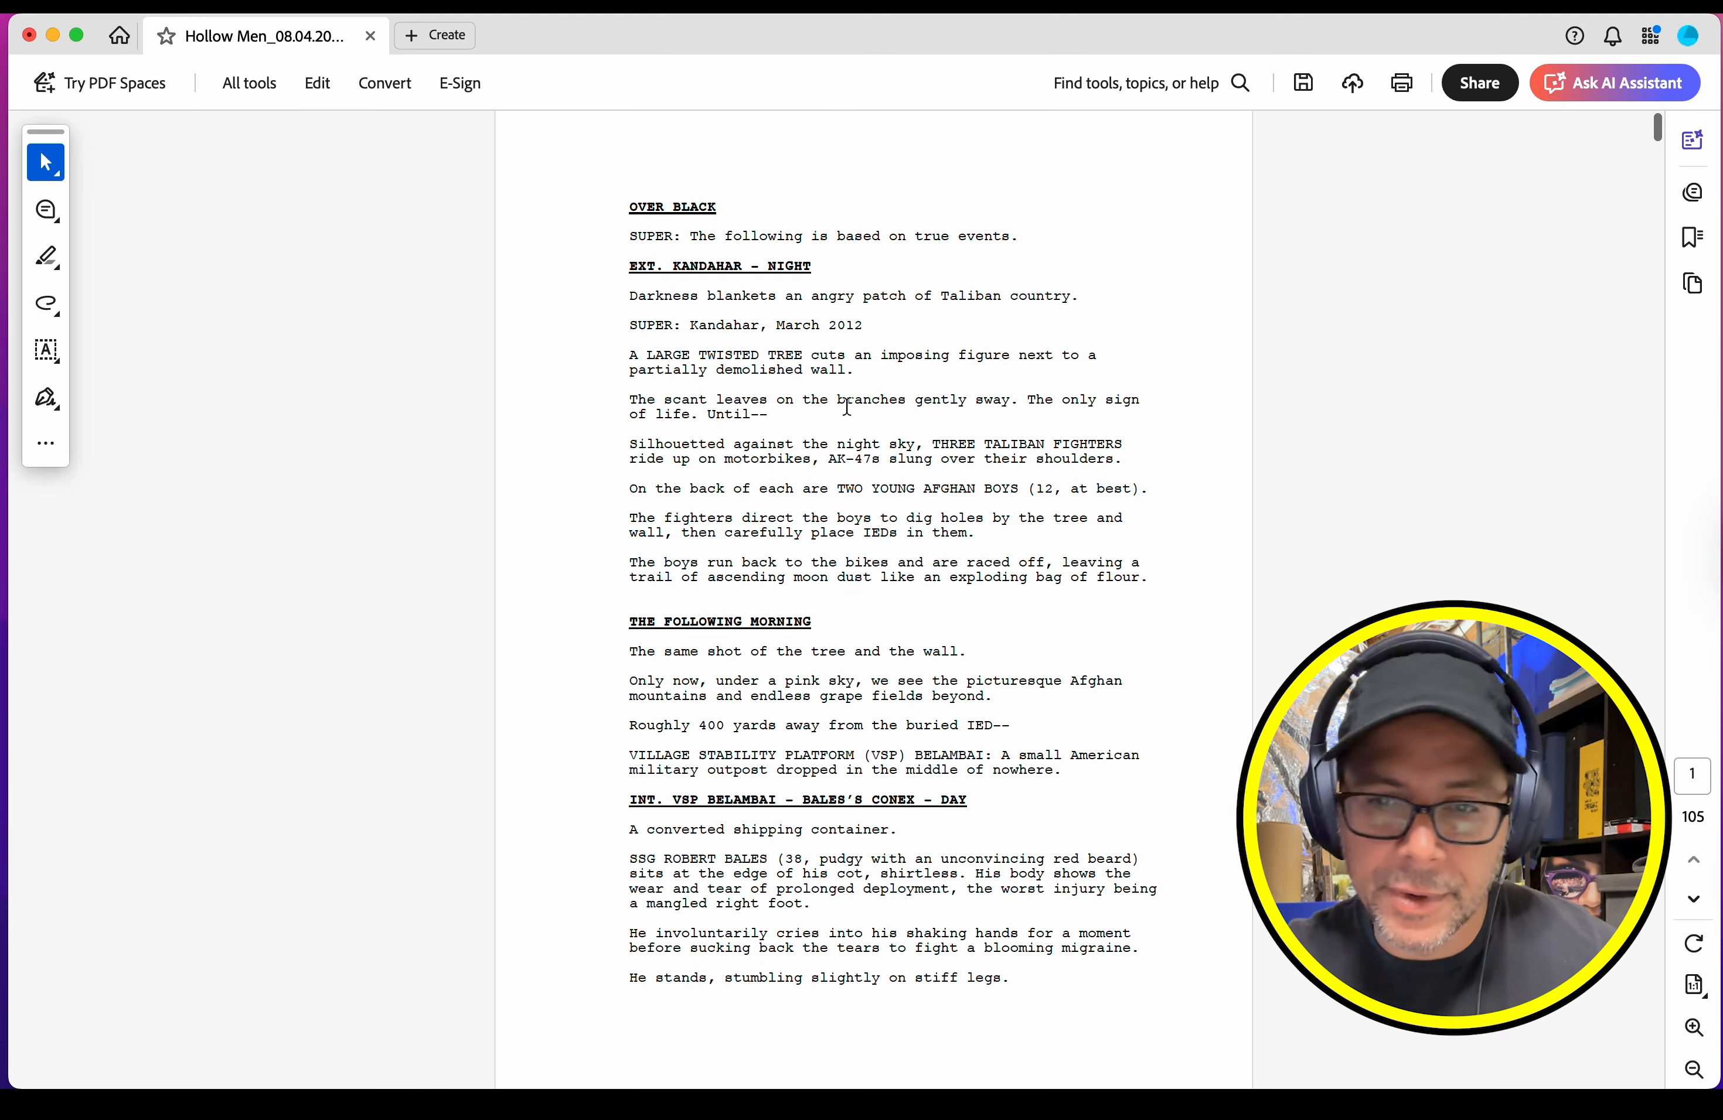
{"action": "scroll", "coordinate": [846, 406], "scroll_direction": "down", "scroll_amount": 10}
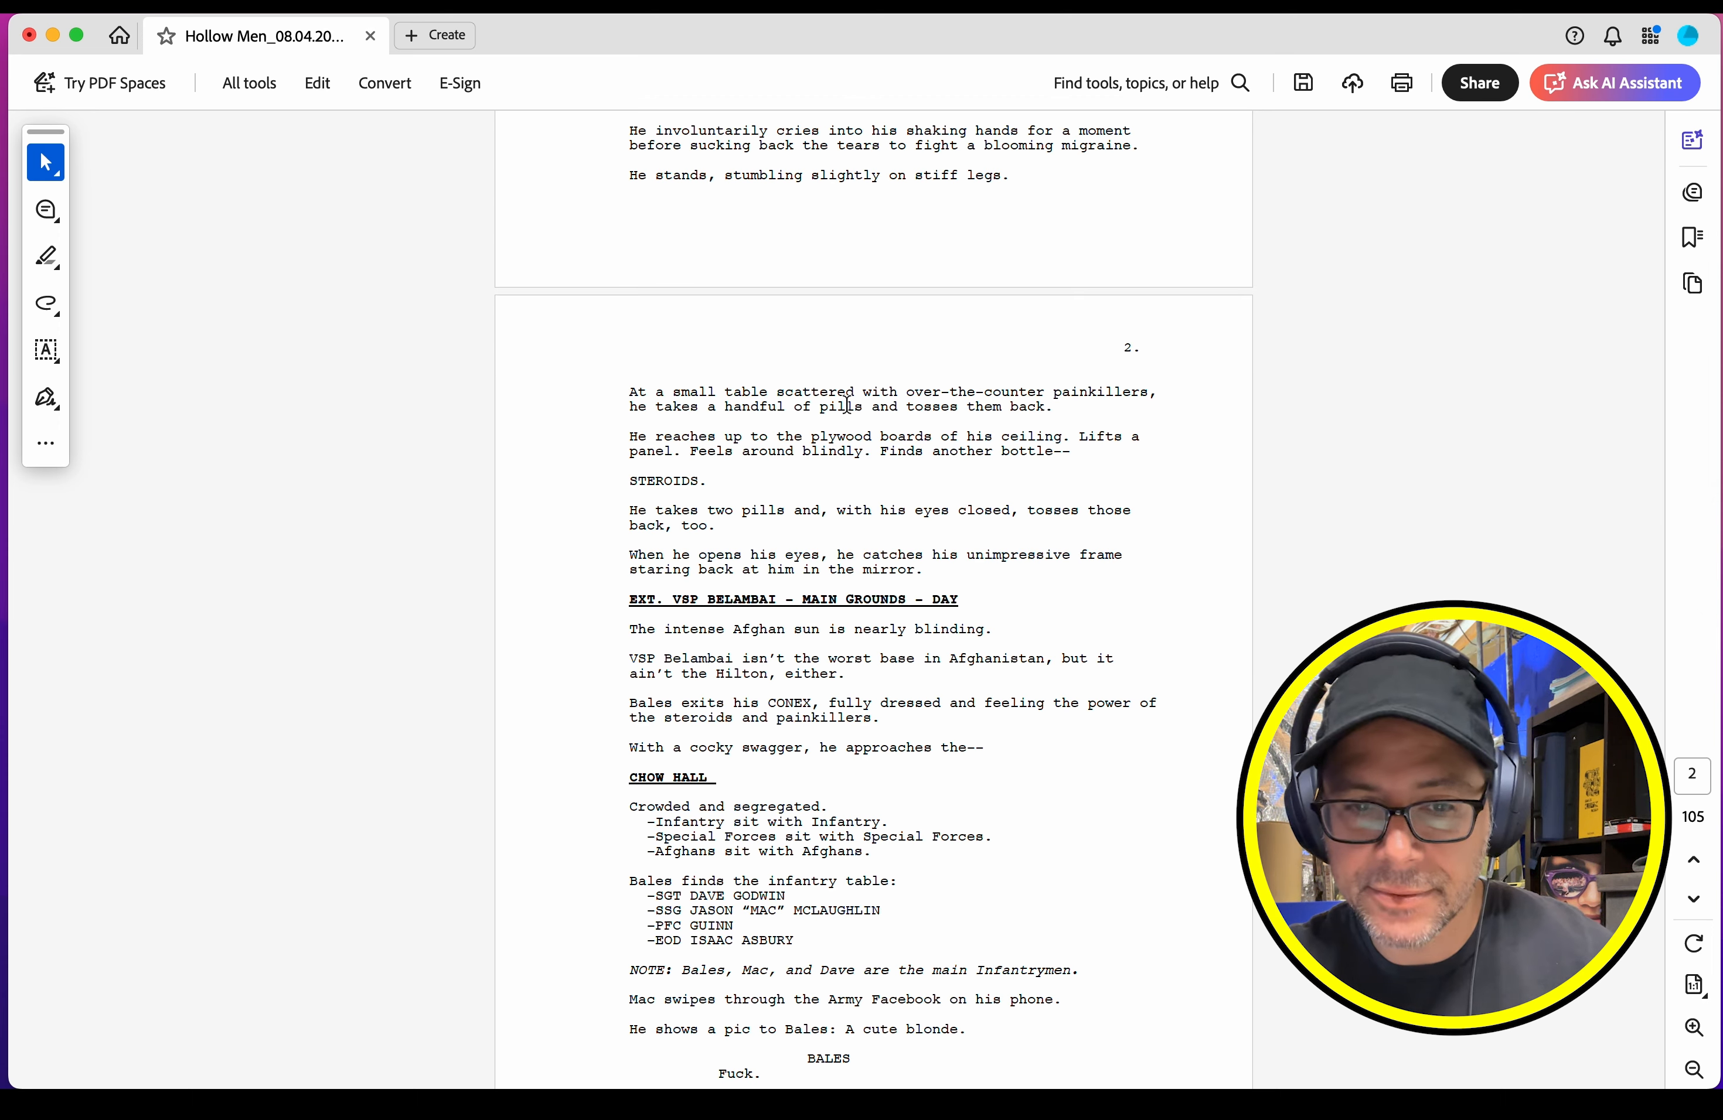
{"action": "left_click_drag", "start_coordinate": [1115, 350], "coordinate": [1152, 347]}
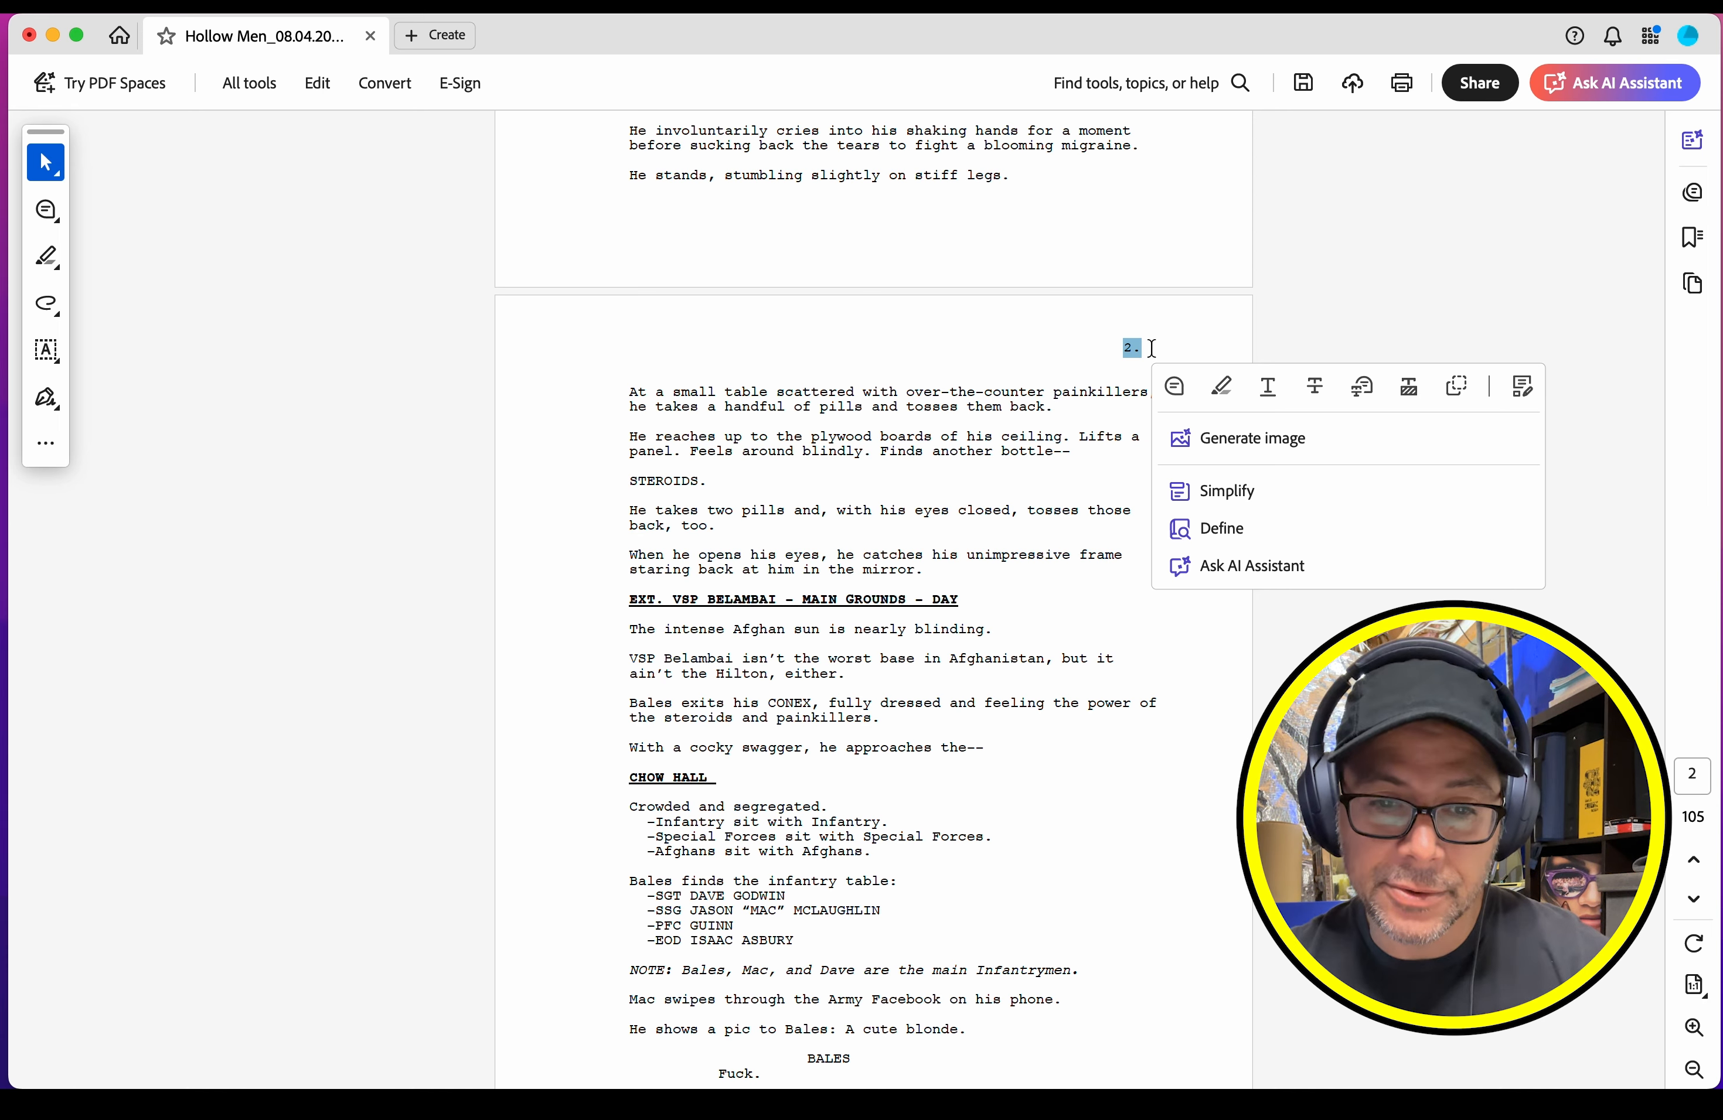
{"action": "left_click", "coordinate": [1151, 347]}
Step: Start adding a header and footer to the PDF, with the page number format set to "Page 1 of n"
{"action": "left_click", "coordinate": [255, 80]}
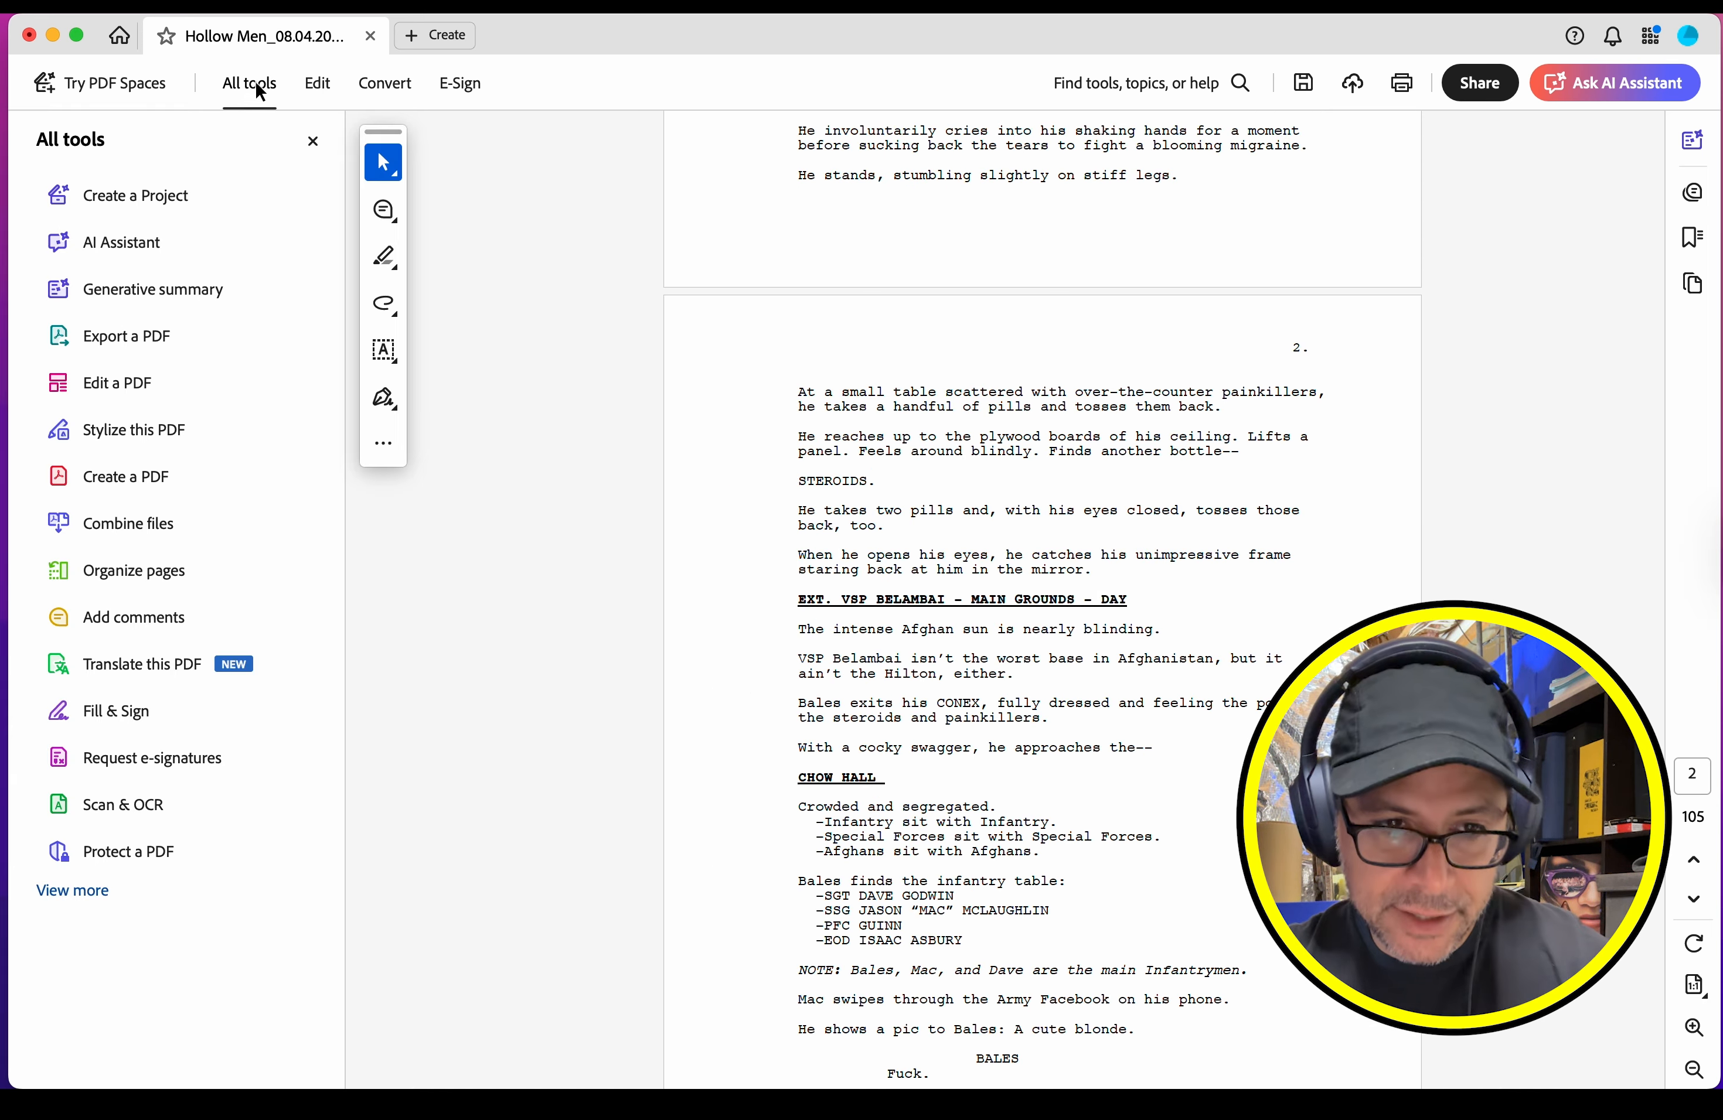
{"action": "left_click", "coordinate": [118, 386]}
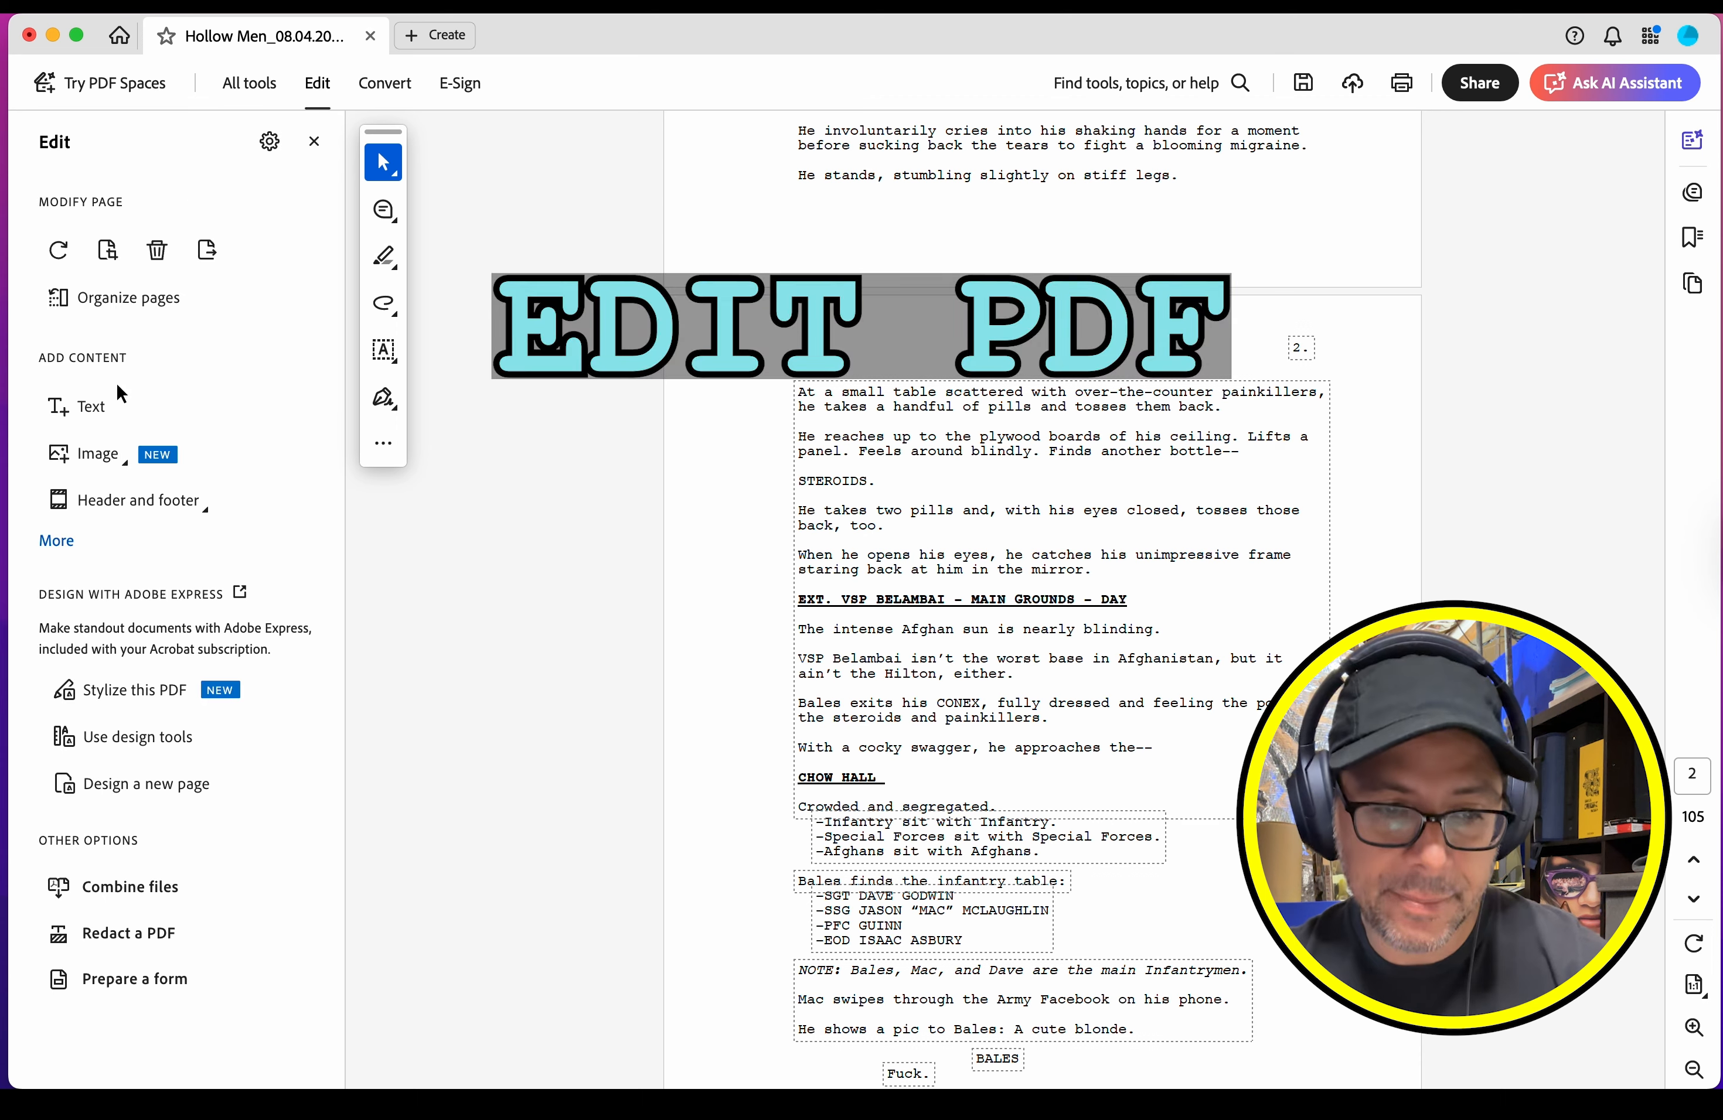
{"action": "left_click", "coordinate": [111, 507]}
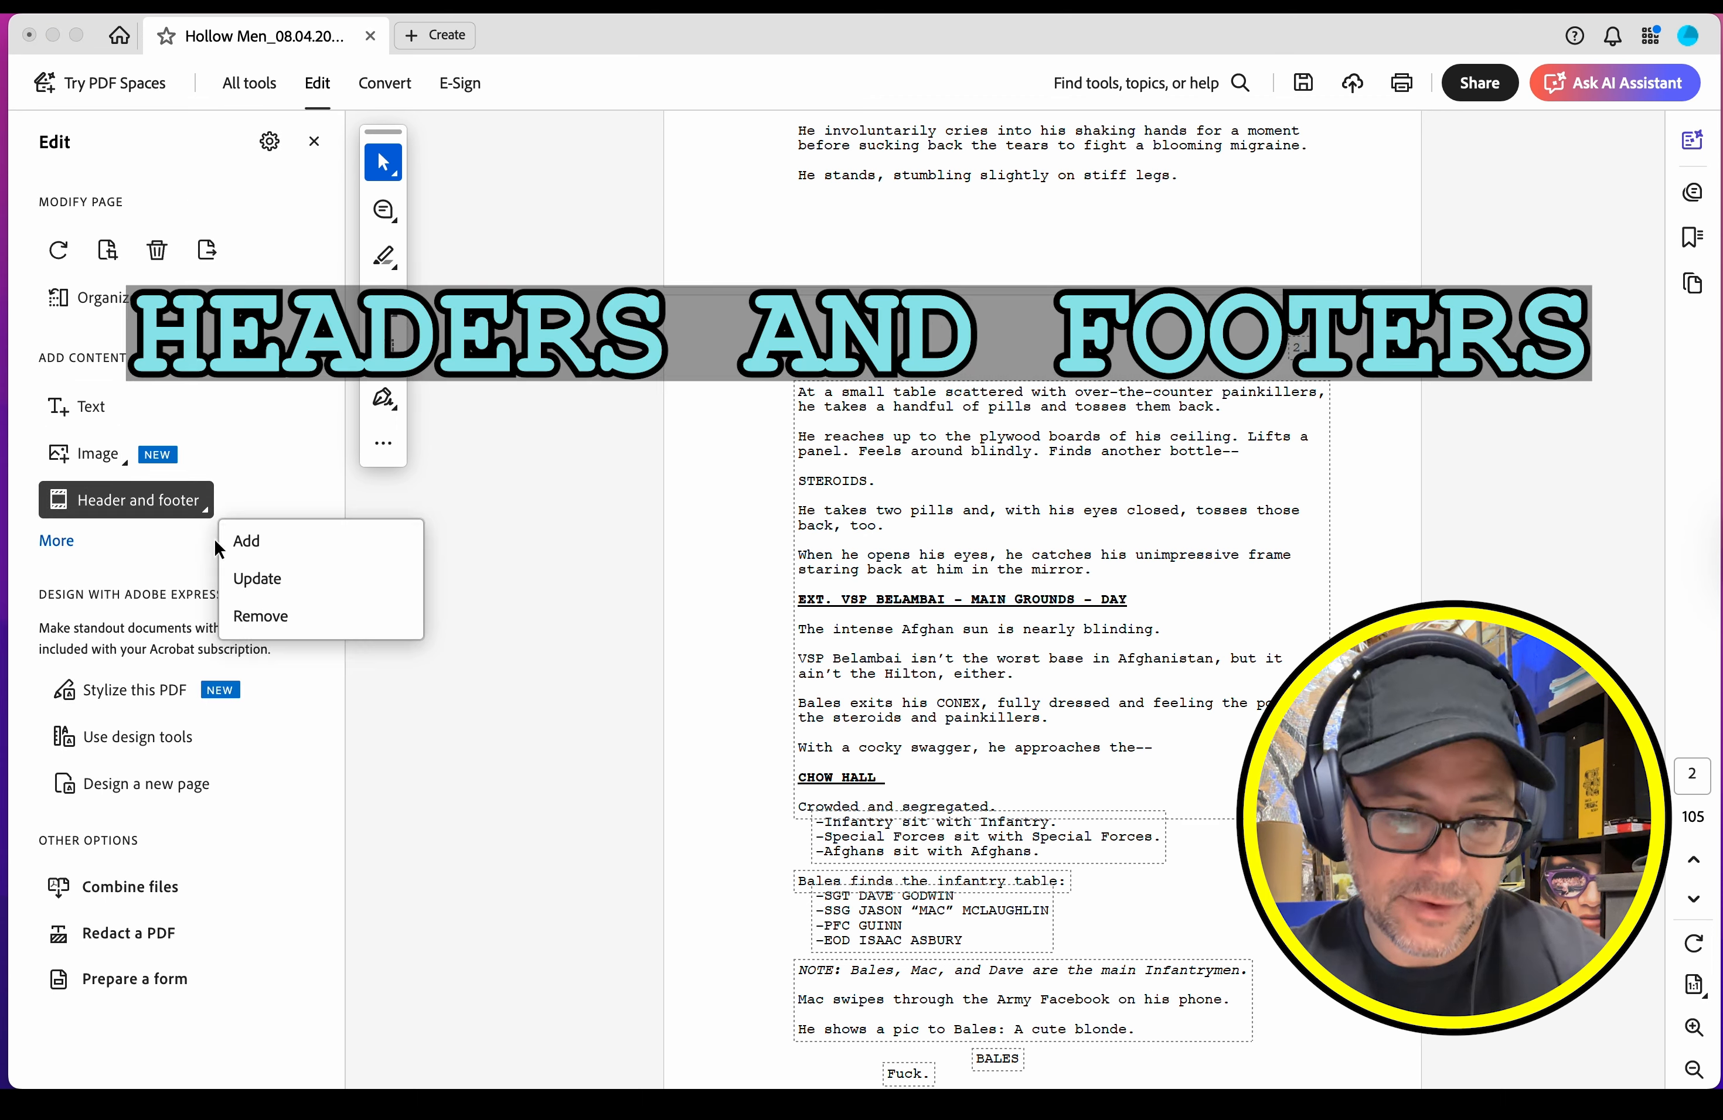
{"action": "left_click", "coordinate": [235, 539]}
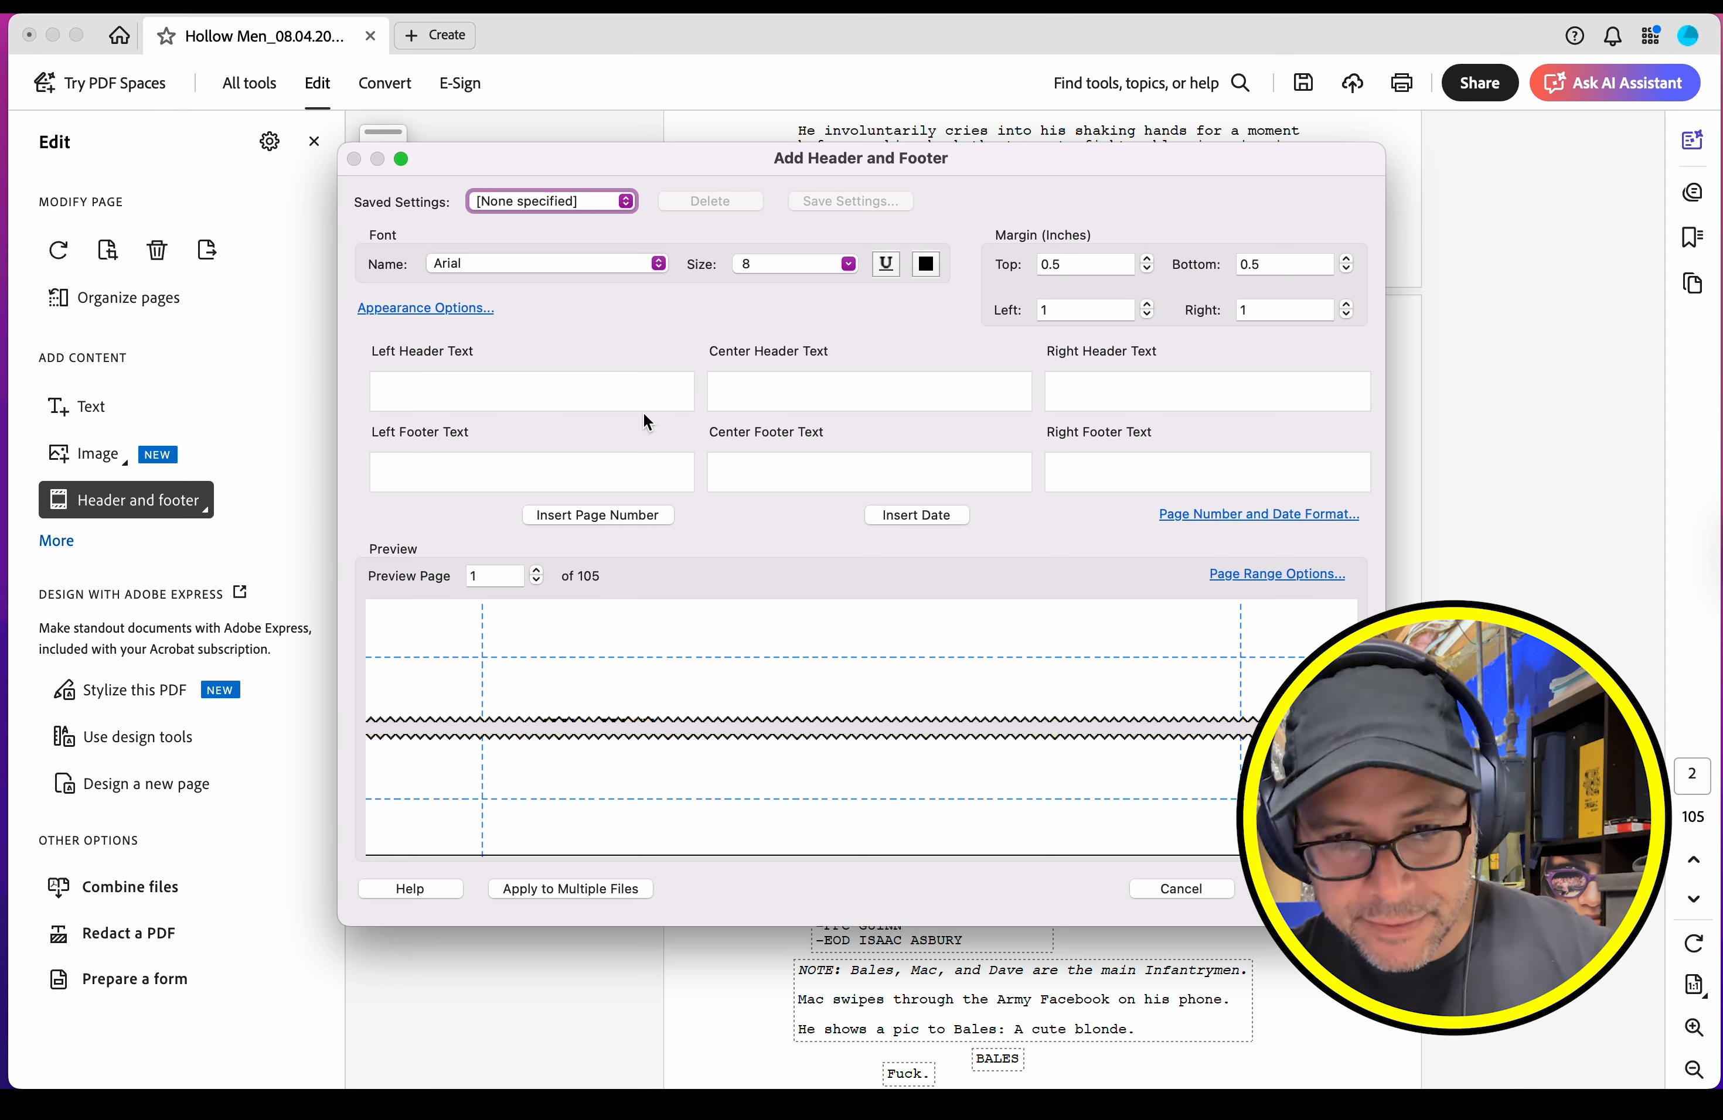
{"action": "left_click", "coordinate": [1221, 515]}
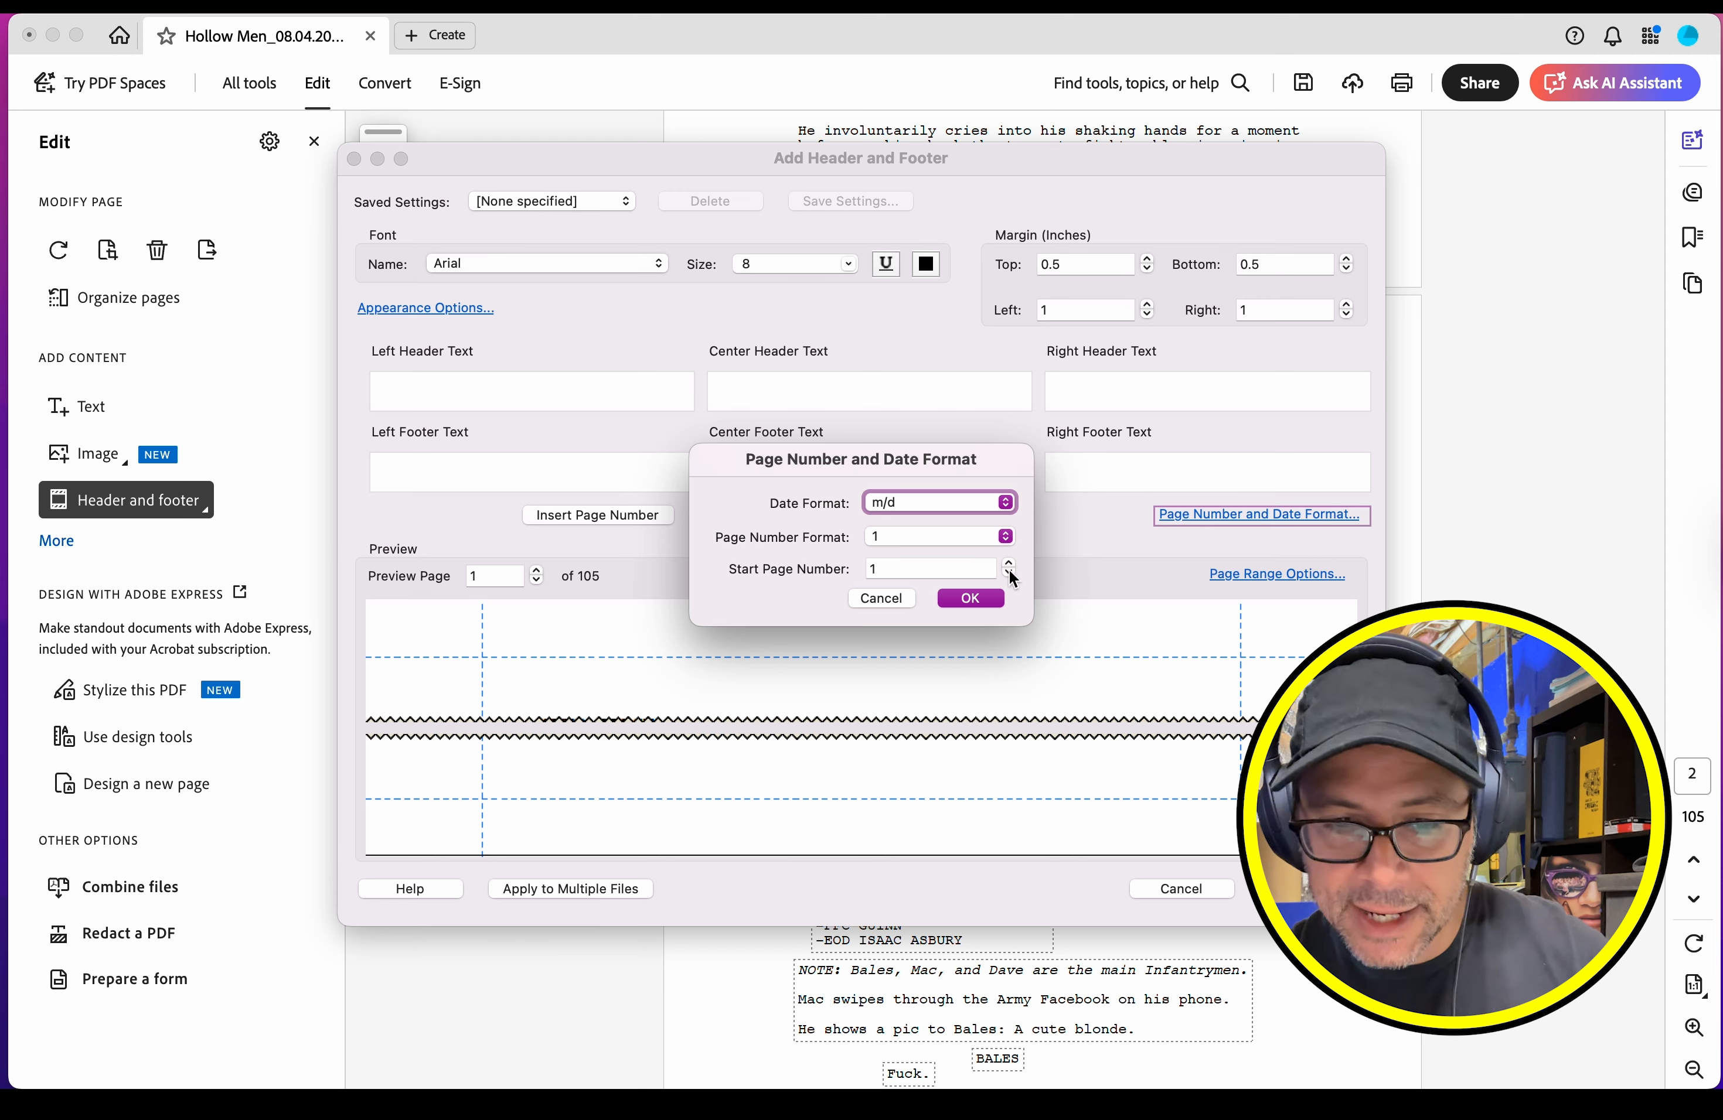
{"action": "left_click", "coordinate": [915, 532]}
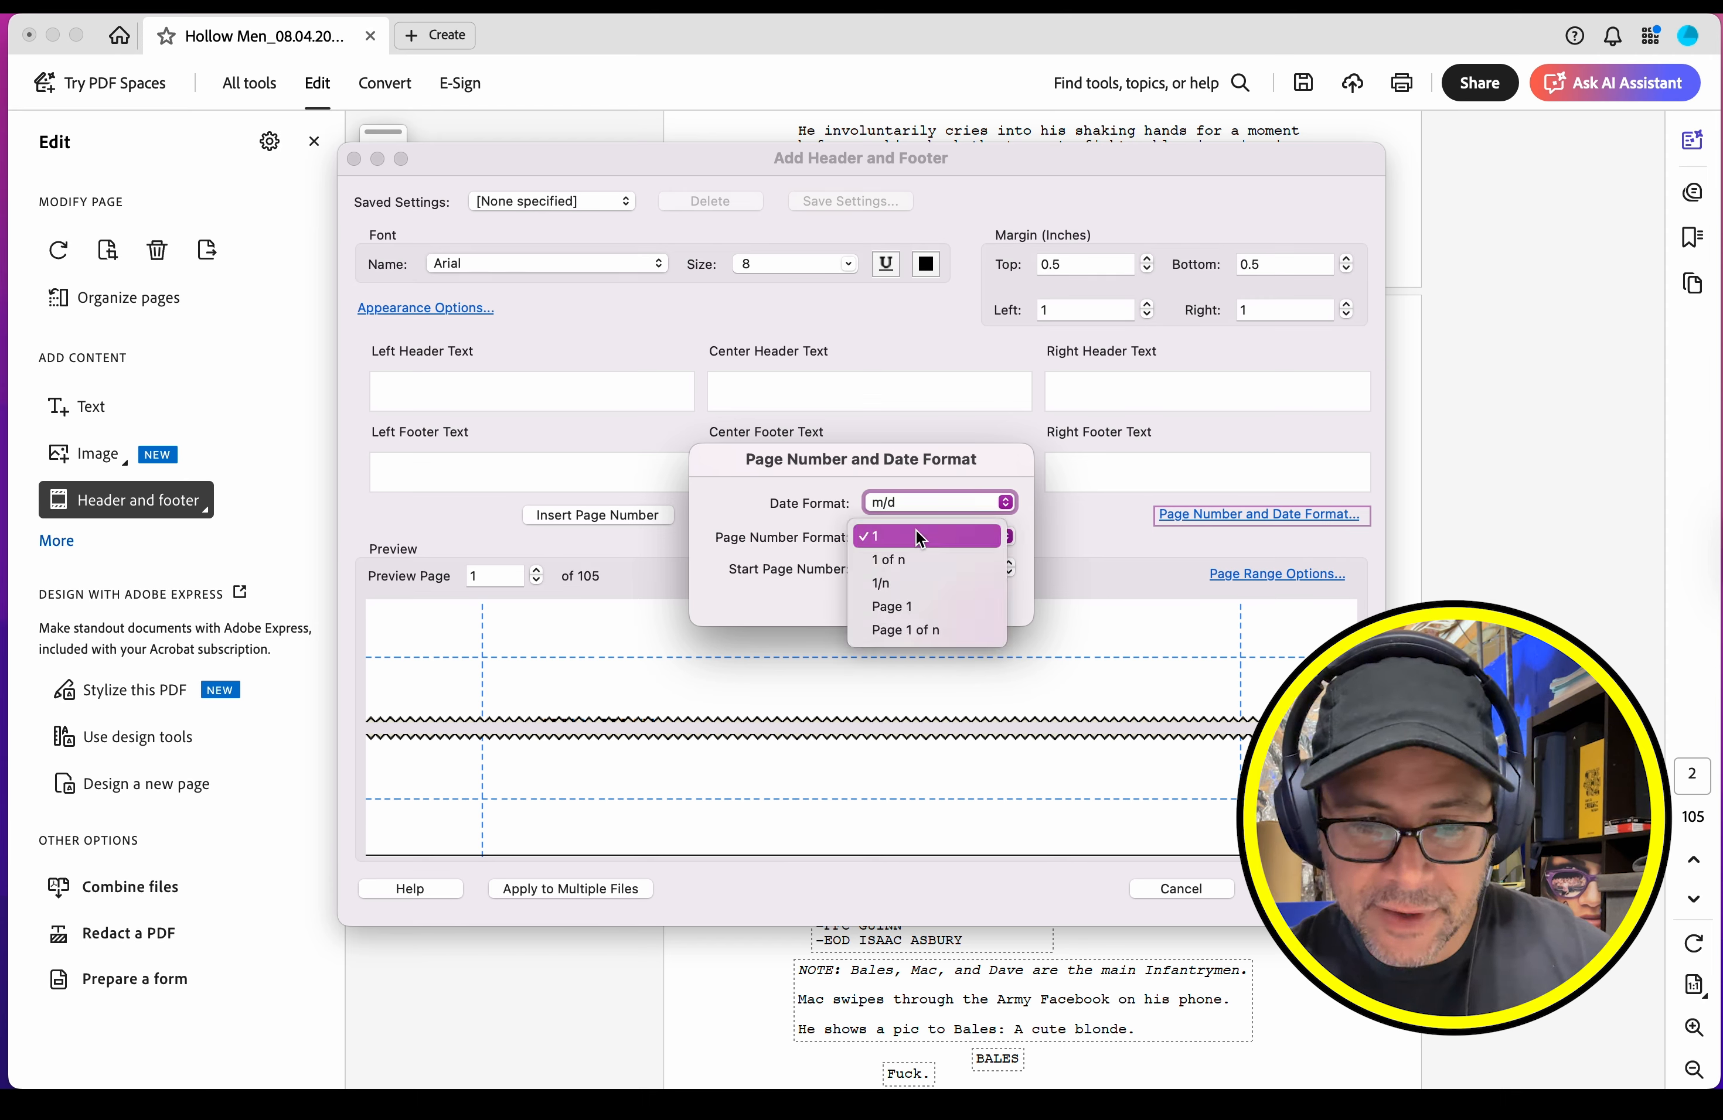
{"action": "left_click", "coordinate": [912, 622]}
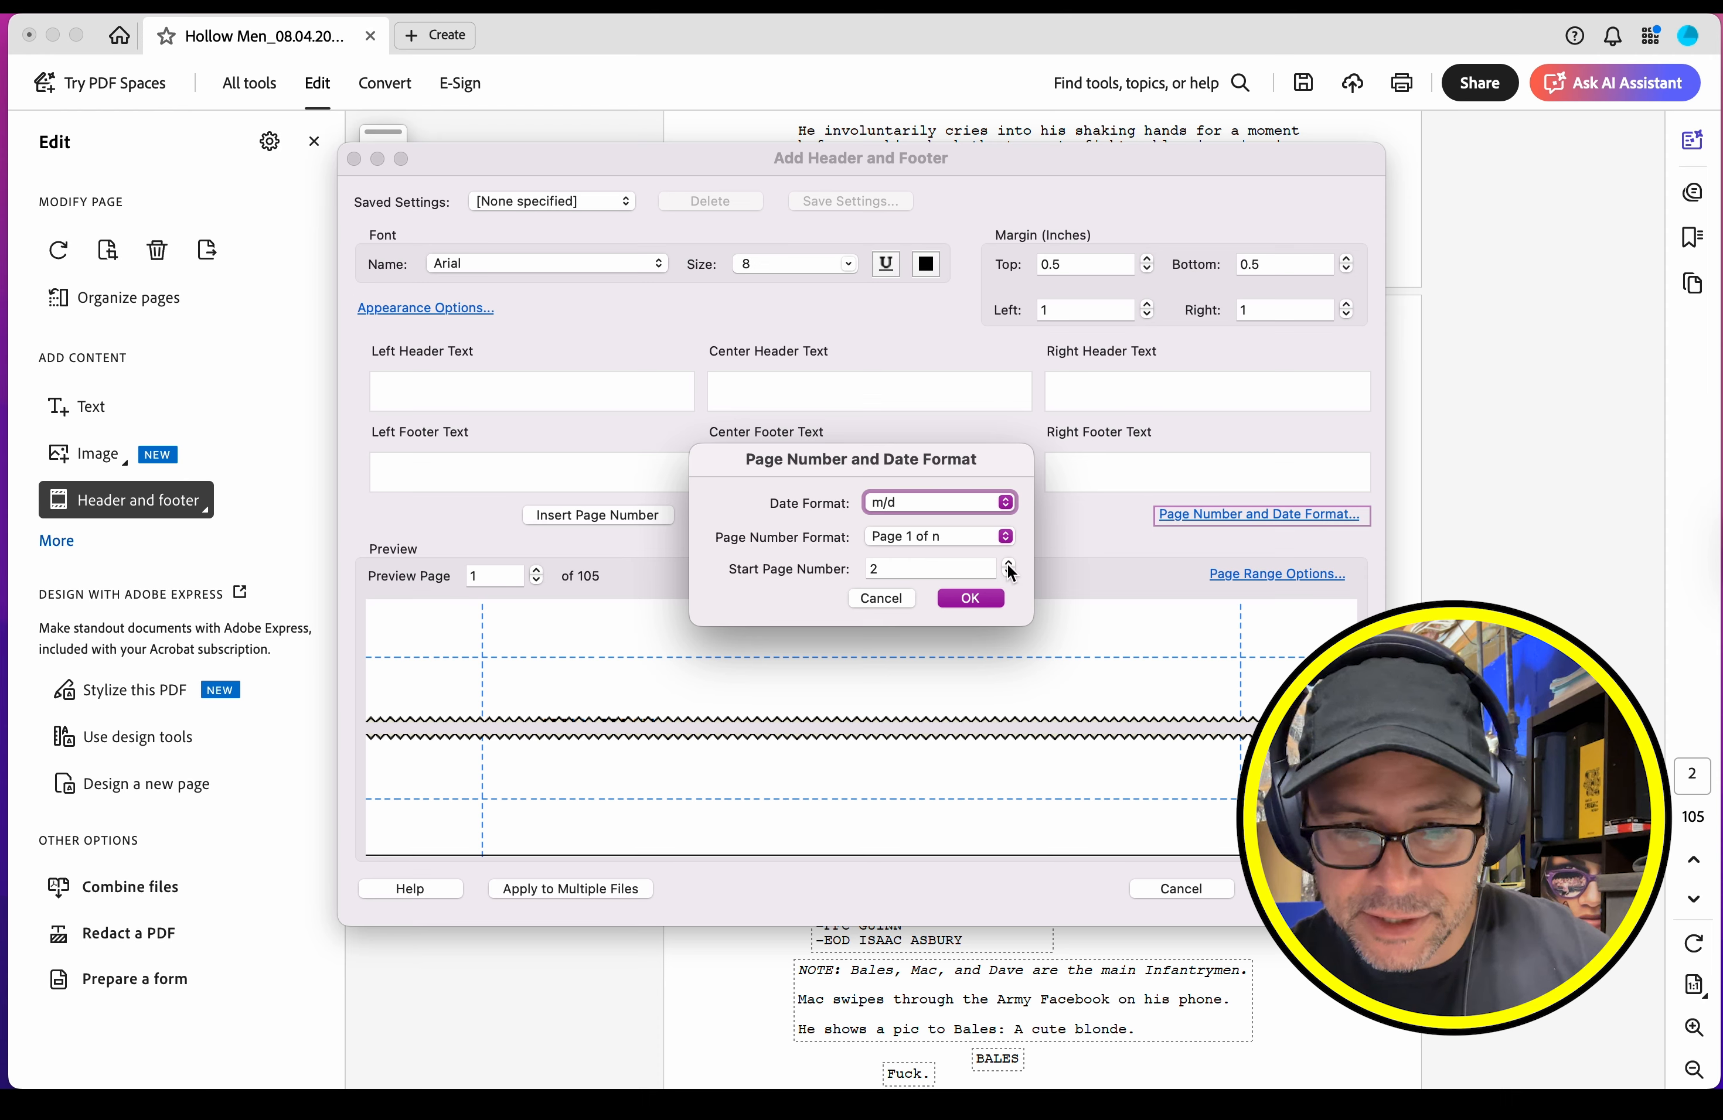
{"action": "left_click", "coordinate": [969, 600]}
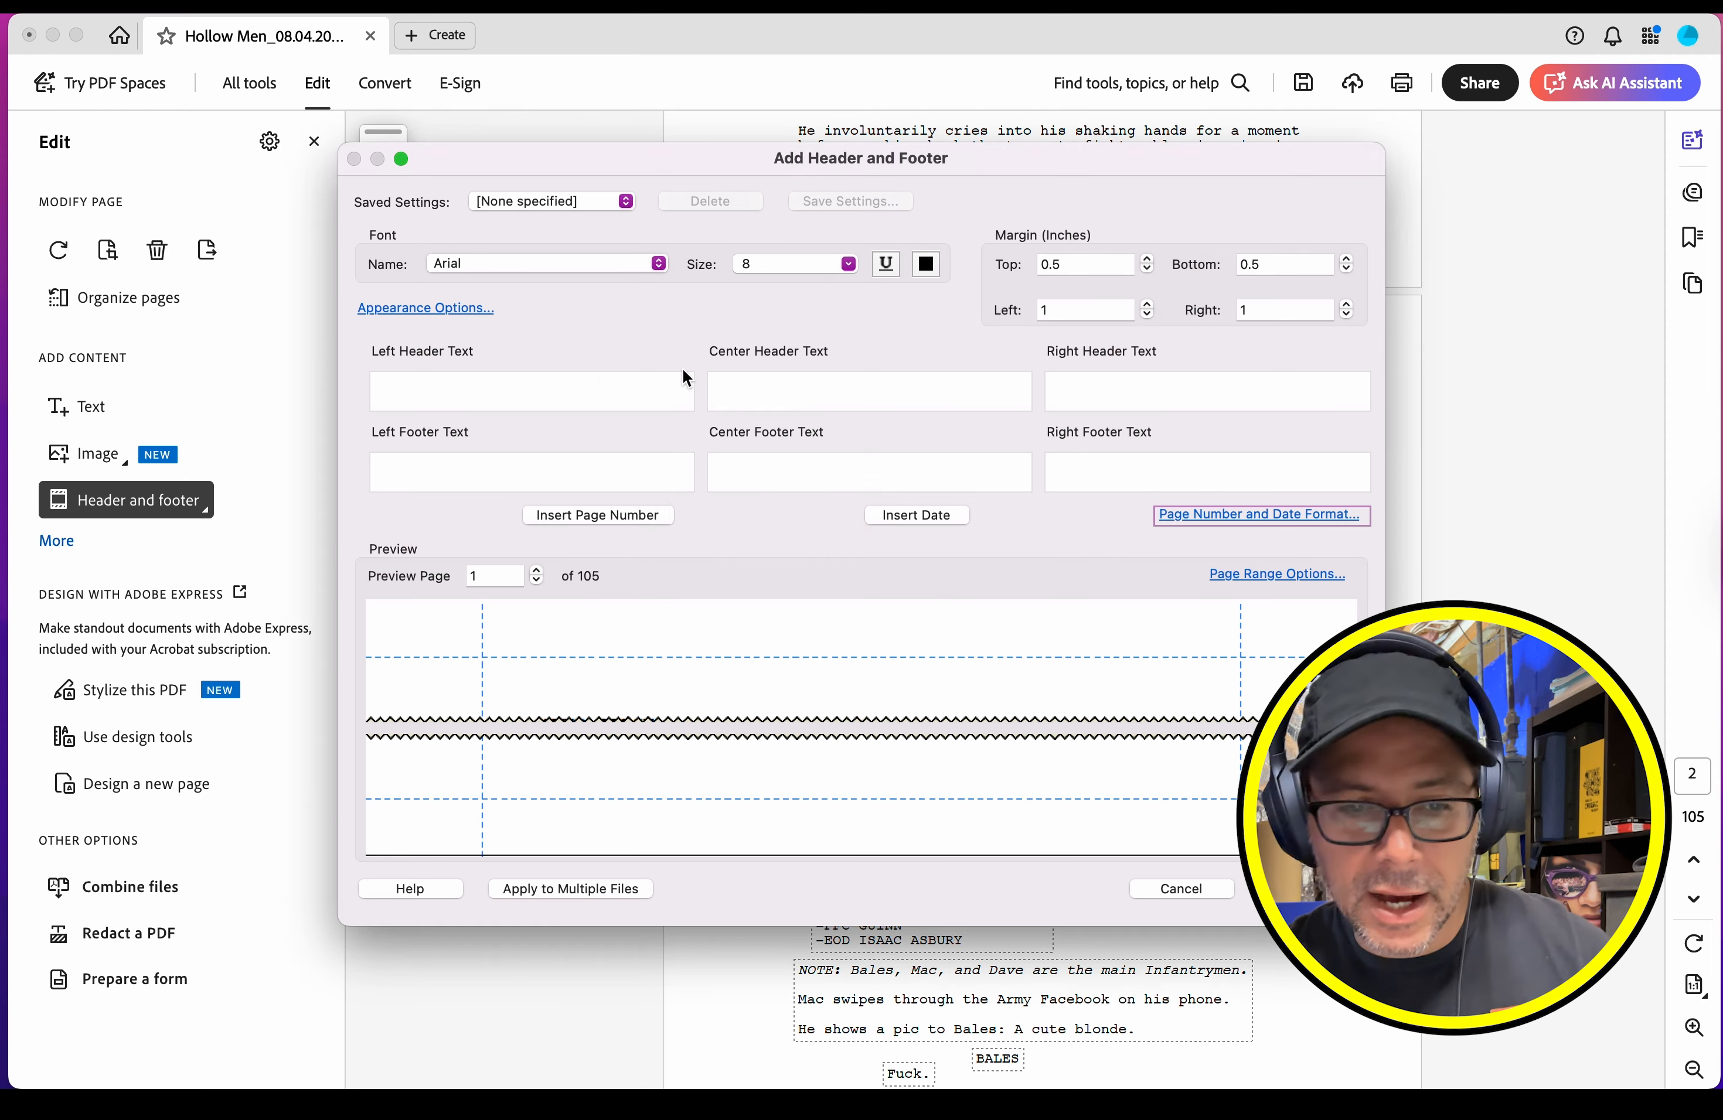
Step: Insert the page number in the left header text and enclose it with "---" on both sides
{"action": "left_click", "coordinate": [527, 388]}
{"action": "left_click", "coordinate": [576, 513]}
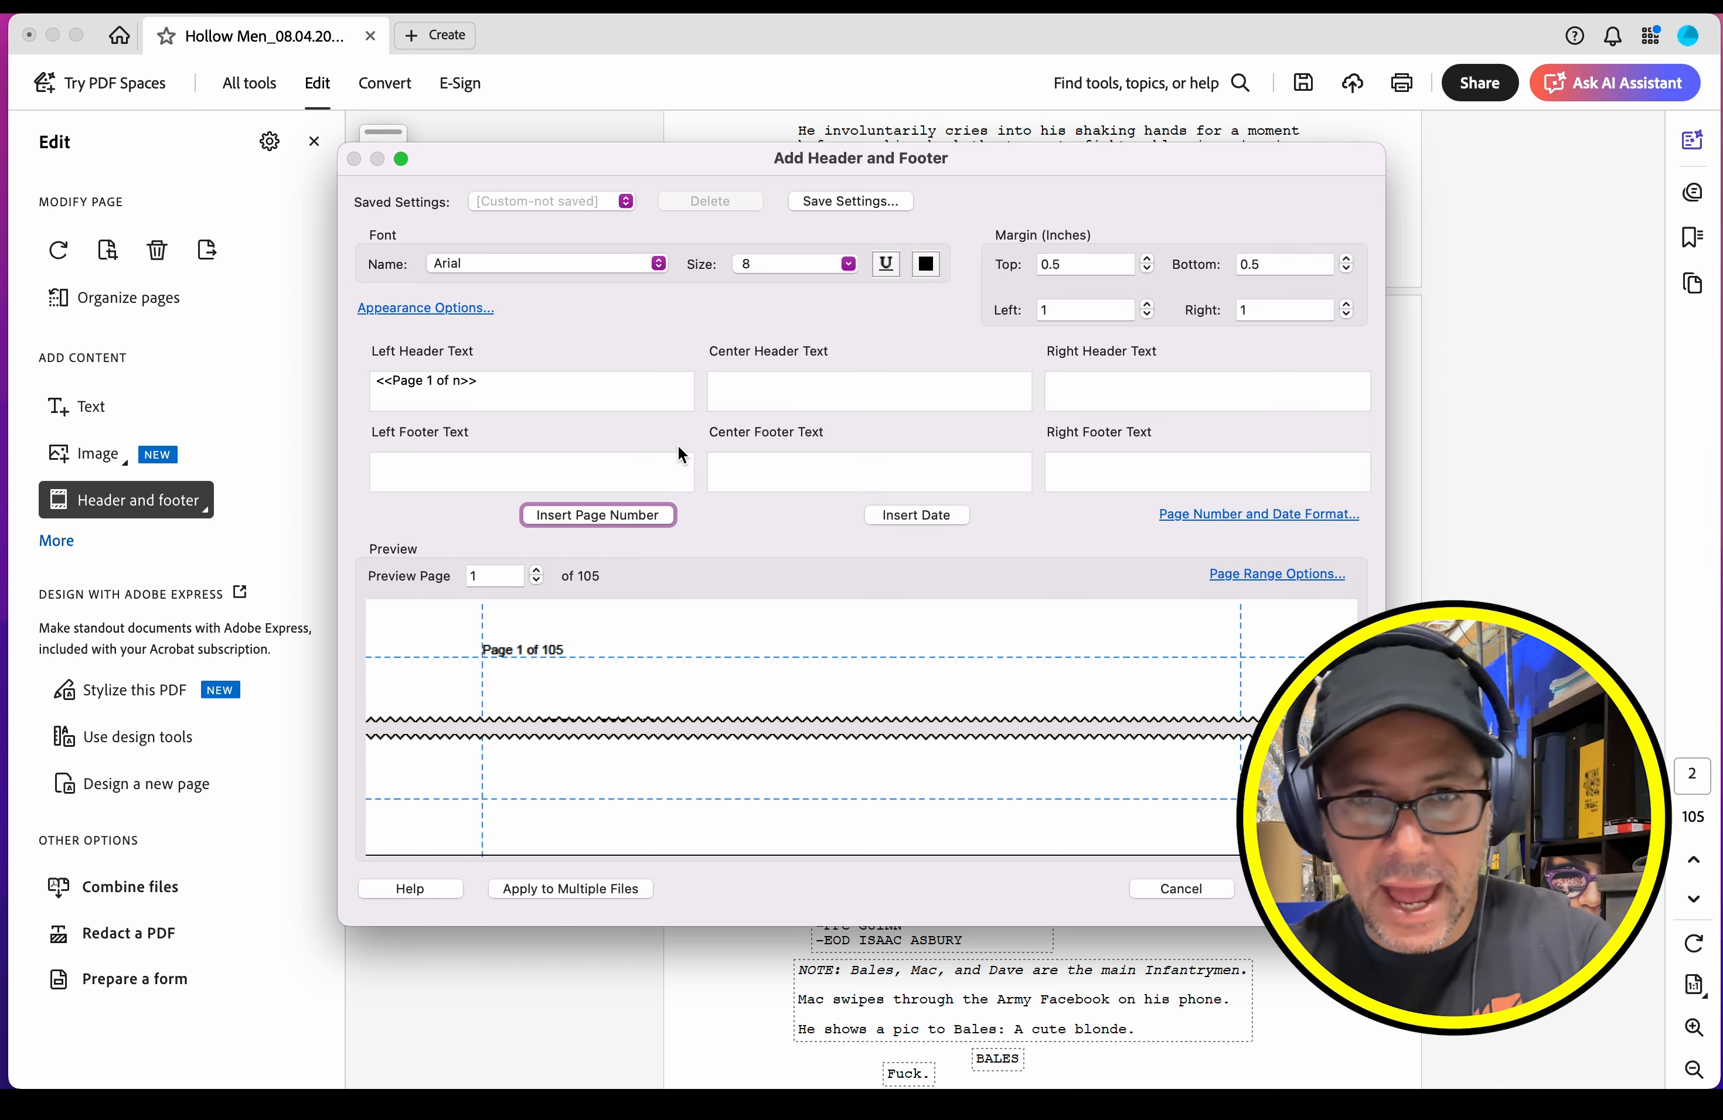
{"action": "left_click", "coordinate": [380, 385]}
{"action": "type", "text": "---"}
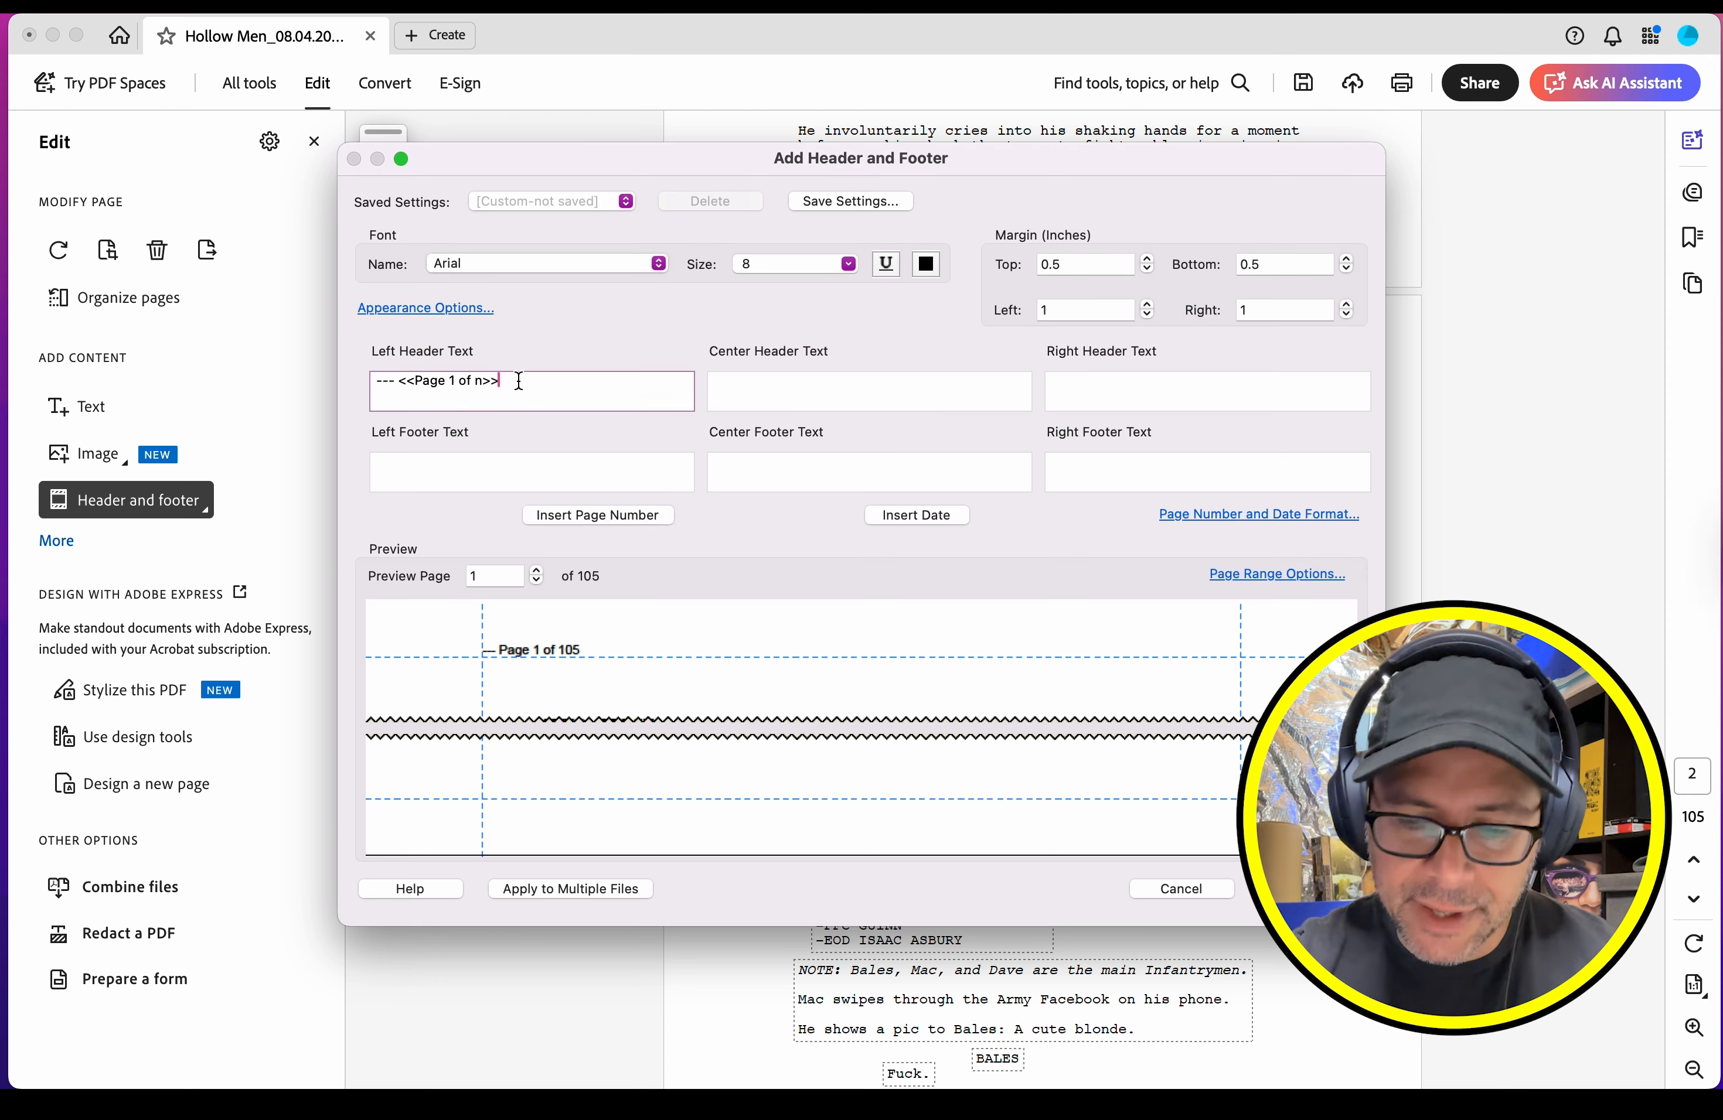
{"action": "type", "text": " ---"}
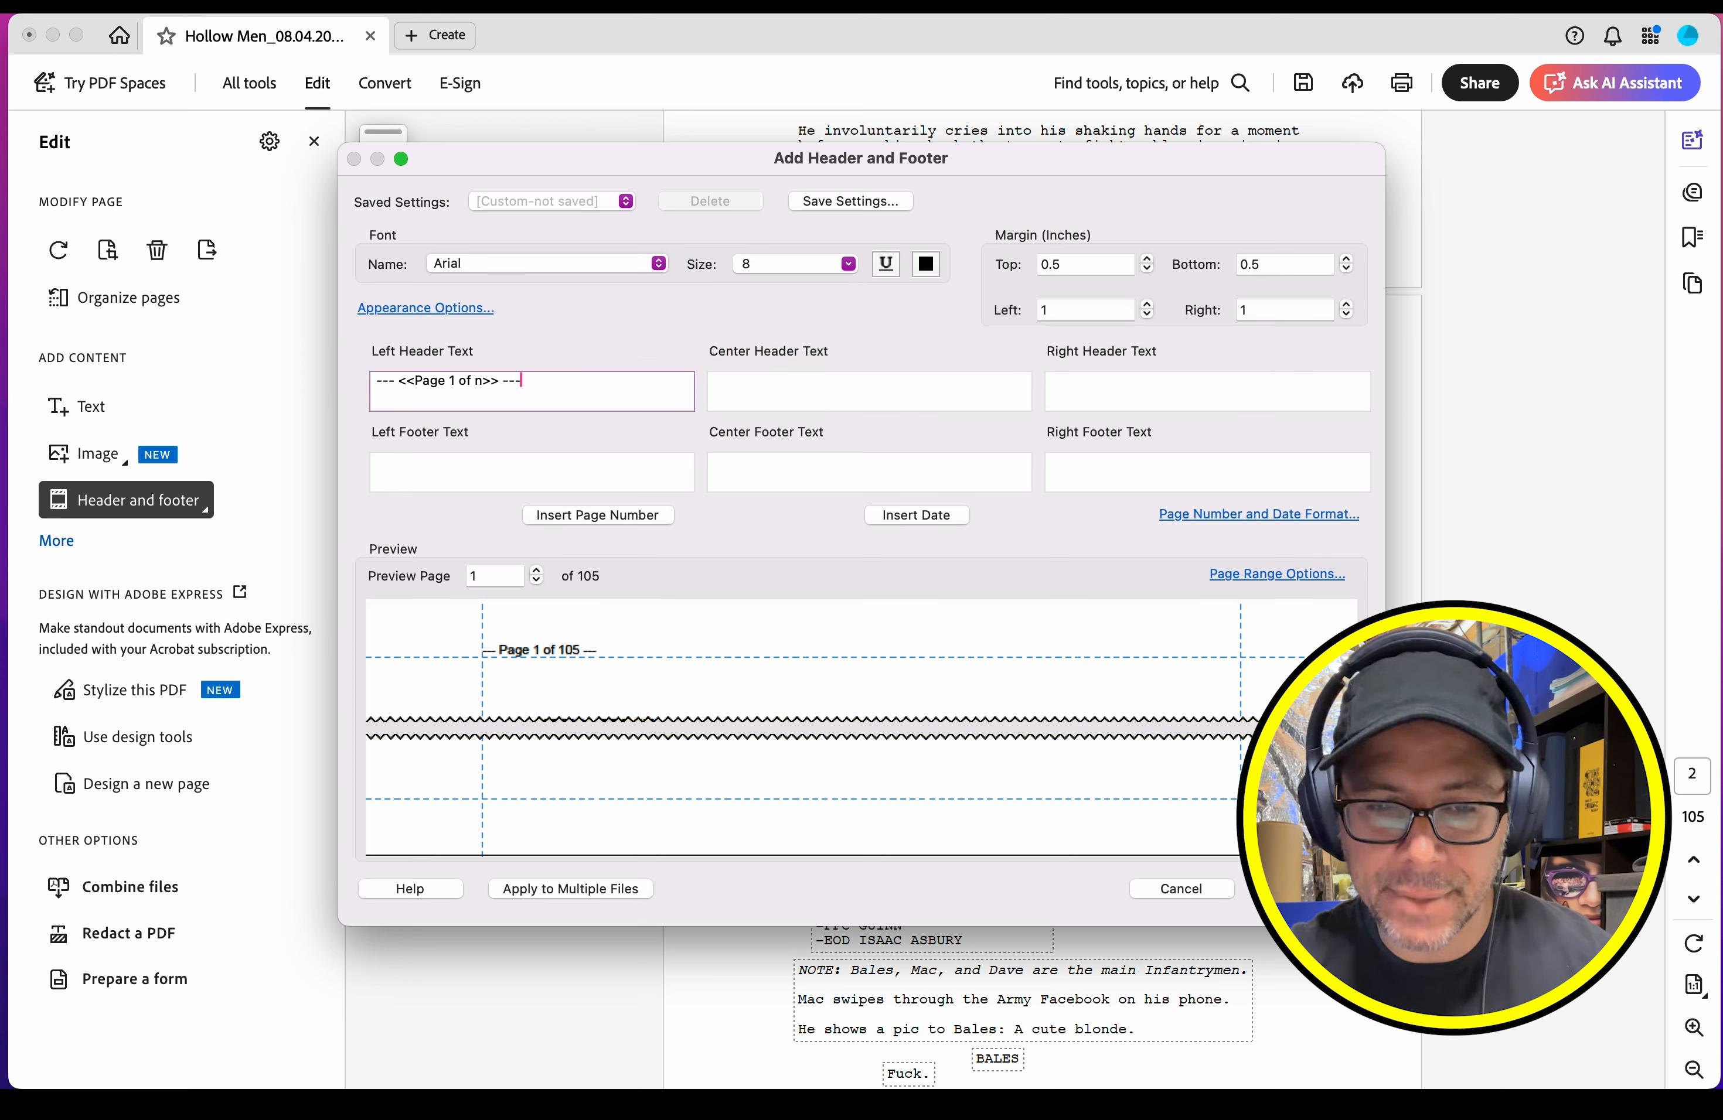
Step: Set the header font to Courier New at size 12, apply the header to the document and leave edit mode
{"action": "left_click", "coordinate": [650, 267]}
{"action": "scroll", "coordinate": [551, 534], "scroll_direction": "down", "scroll_amount": 10}
{"action": "scroll", "coordinate": [552, 535], "scroll_direction": "down", "scroll_amount": 20}
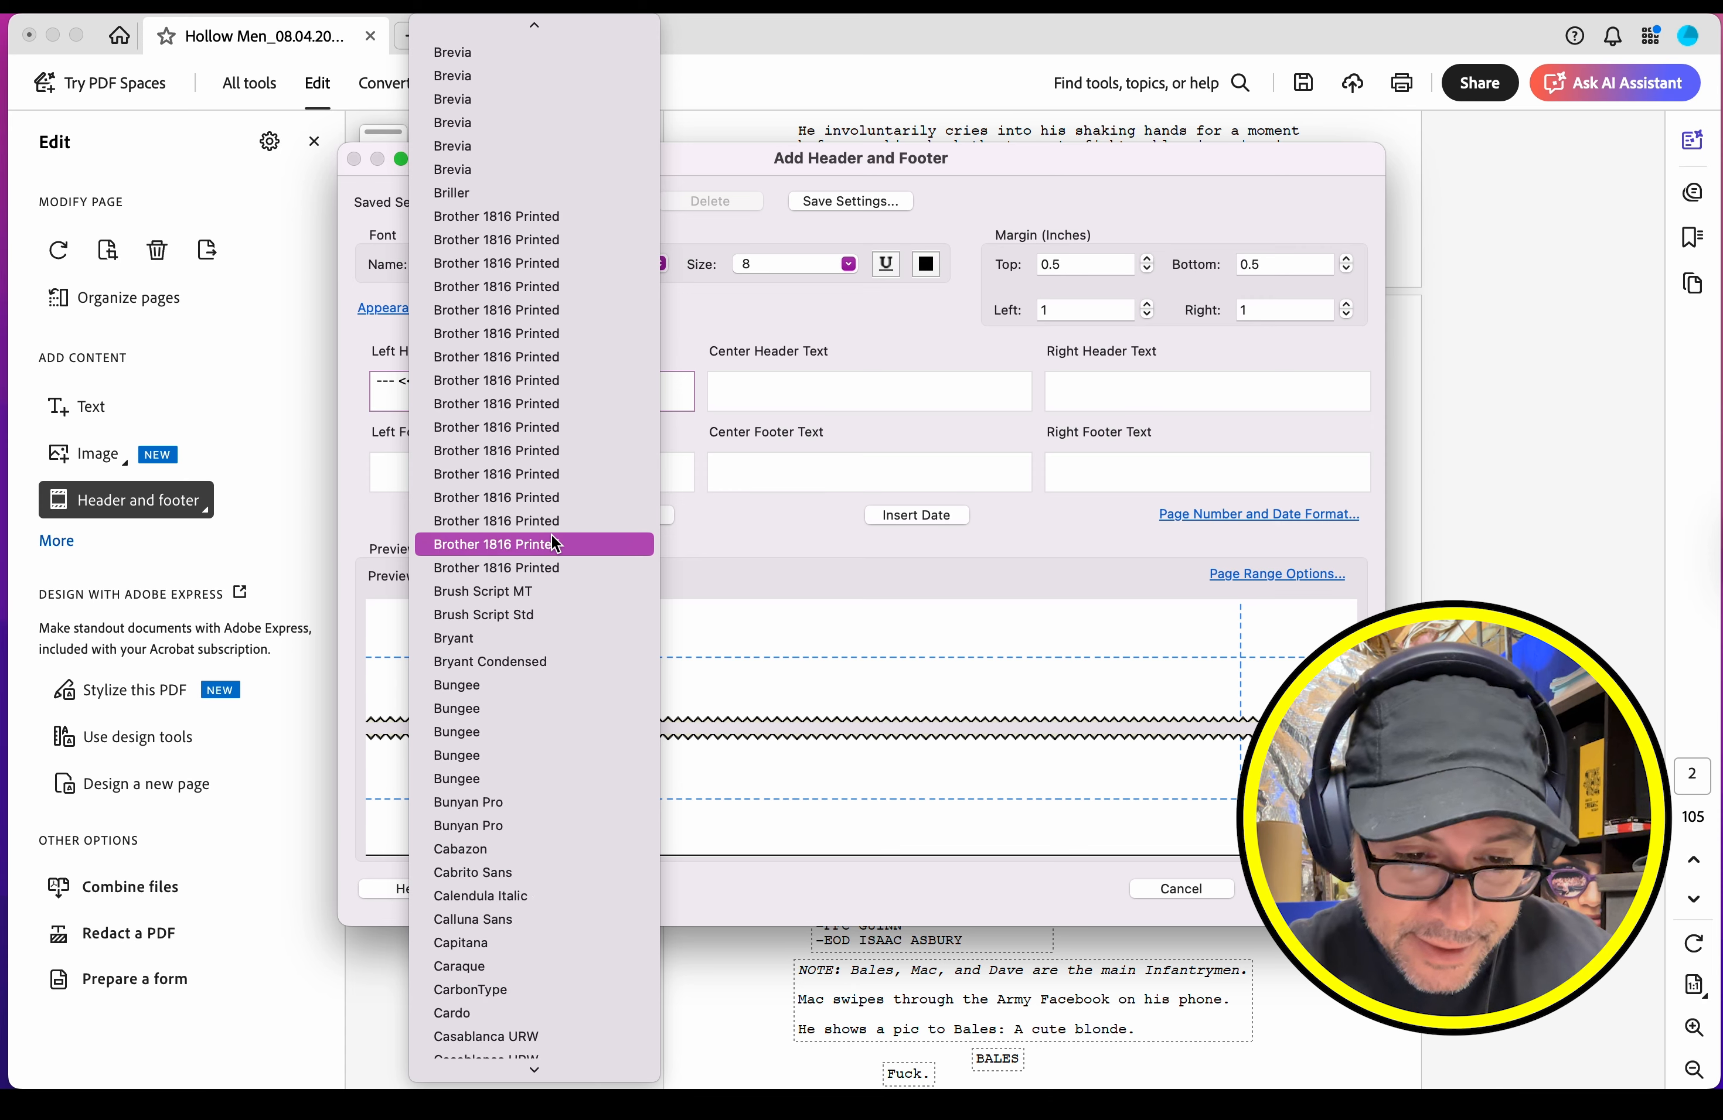
{"action": "scroll", "coordinate": [551, 525], "scroll_direction": "down", "scroll_amount": 3}
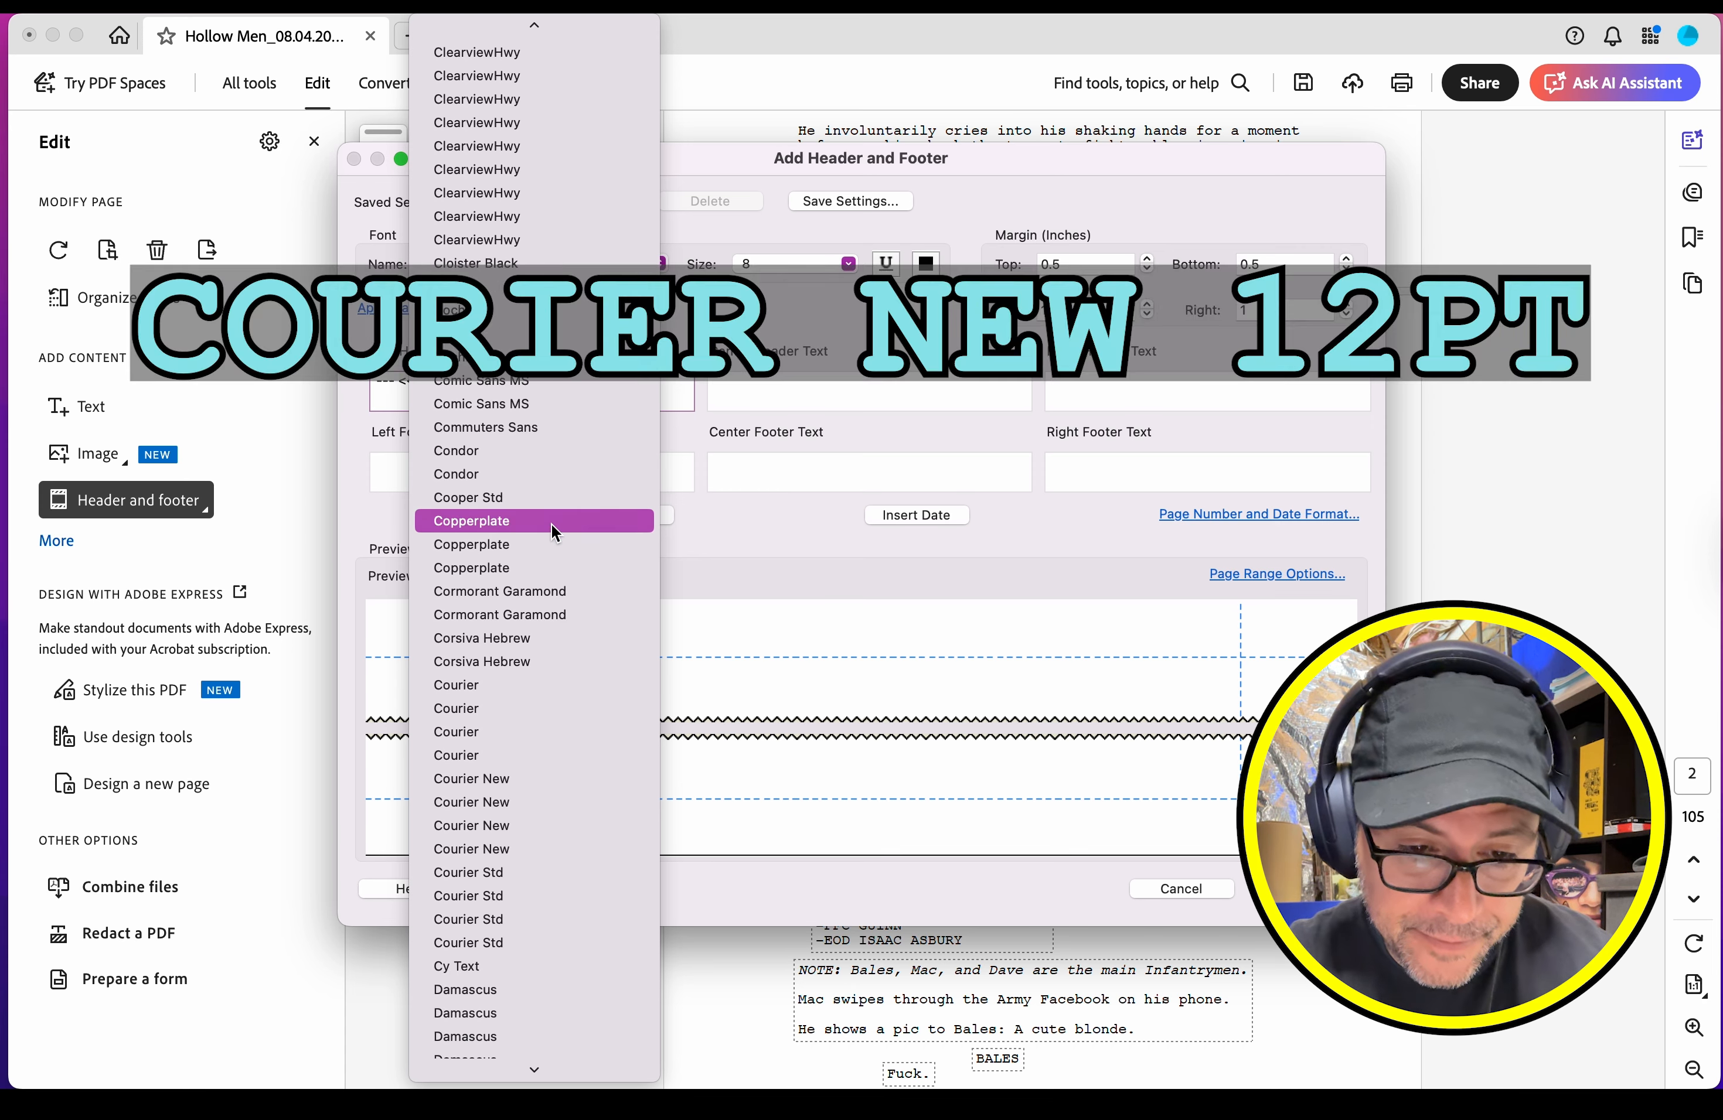
{"action": "left_click", "coordinate": [521, 781]}
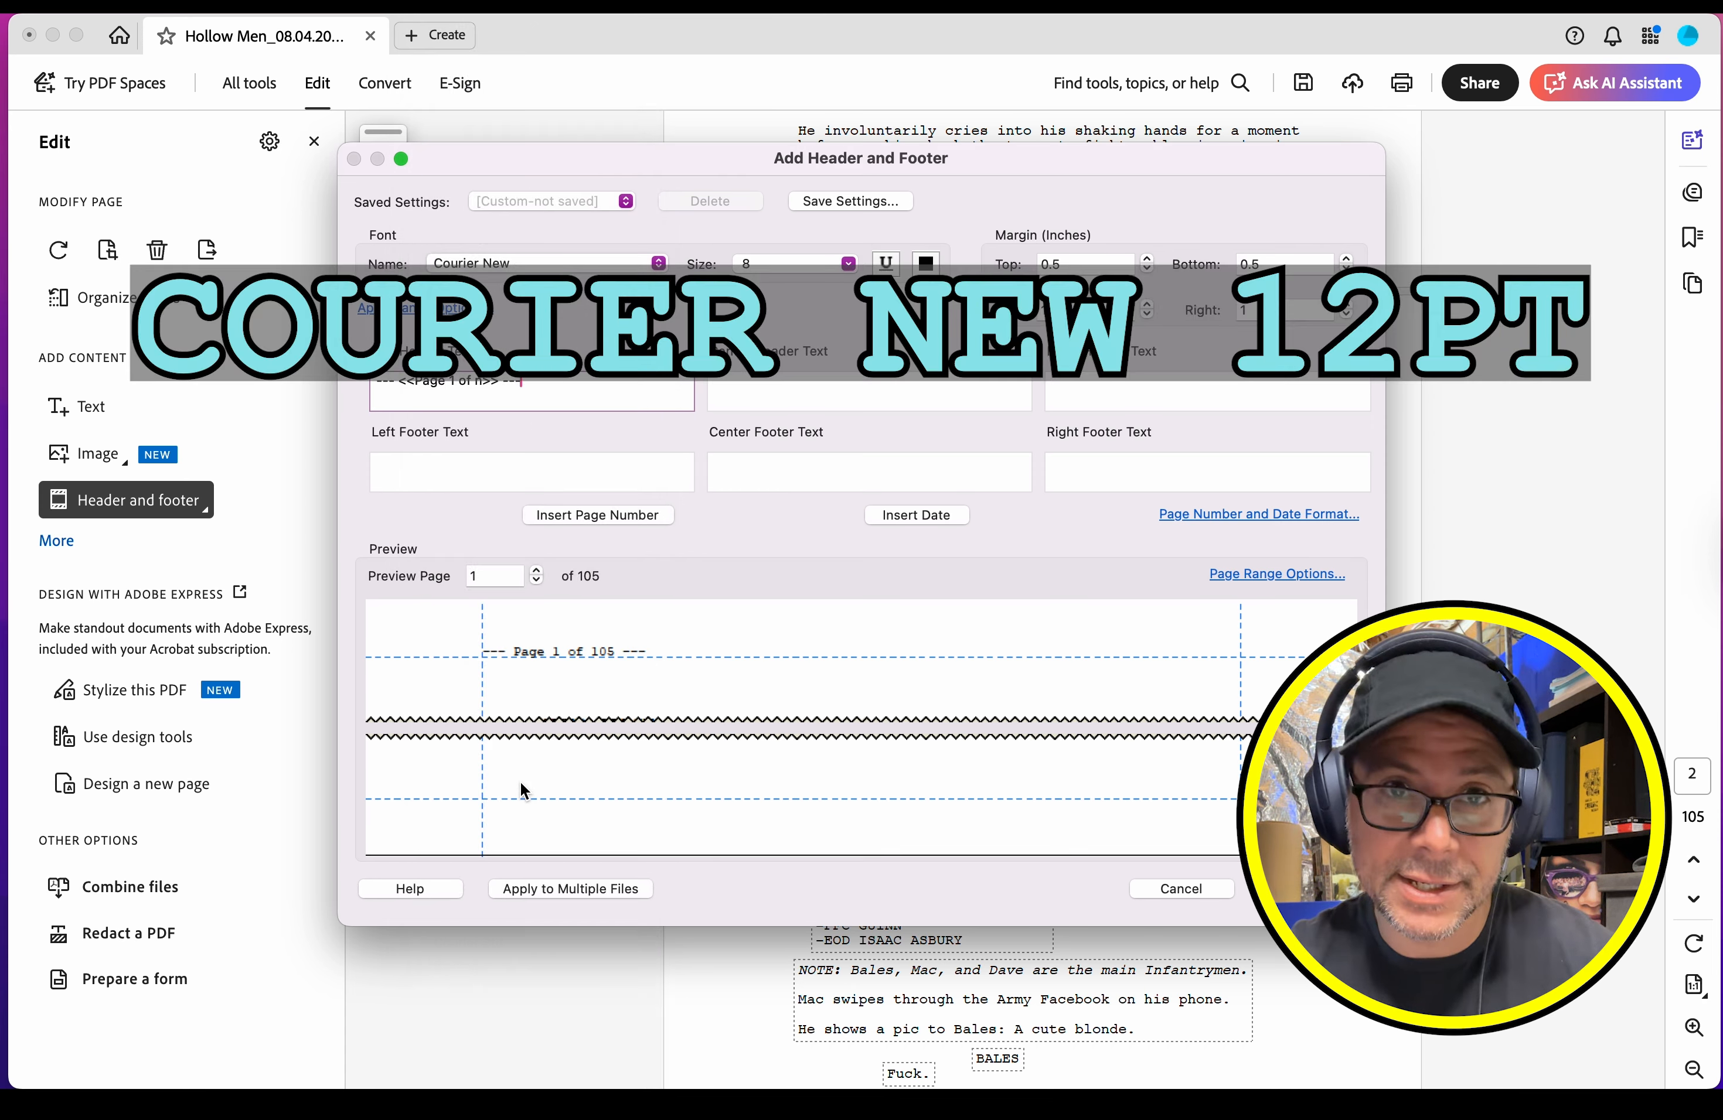
{"action": "left_click", "coordinate": [846, 264]}
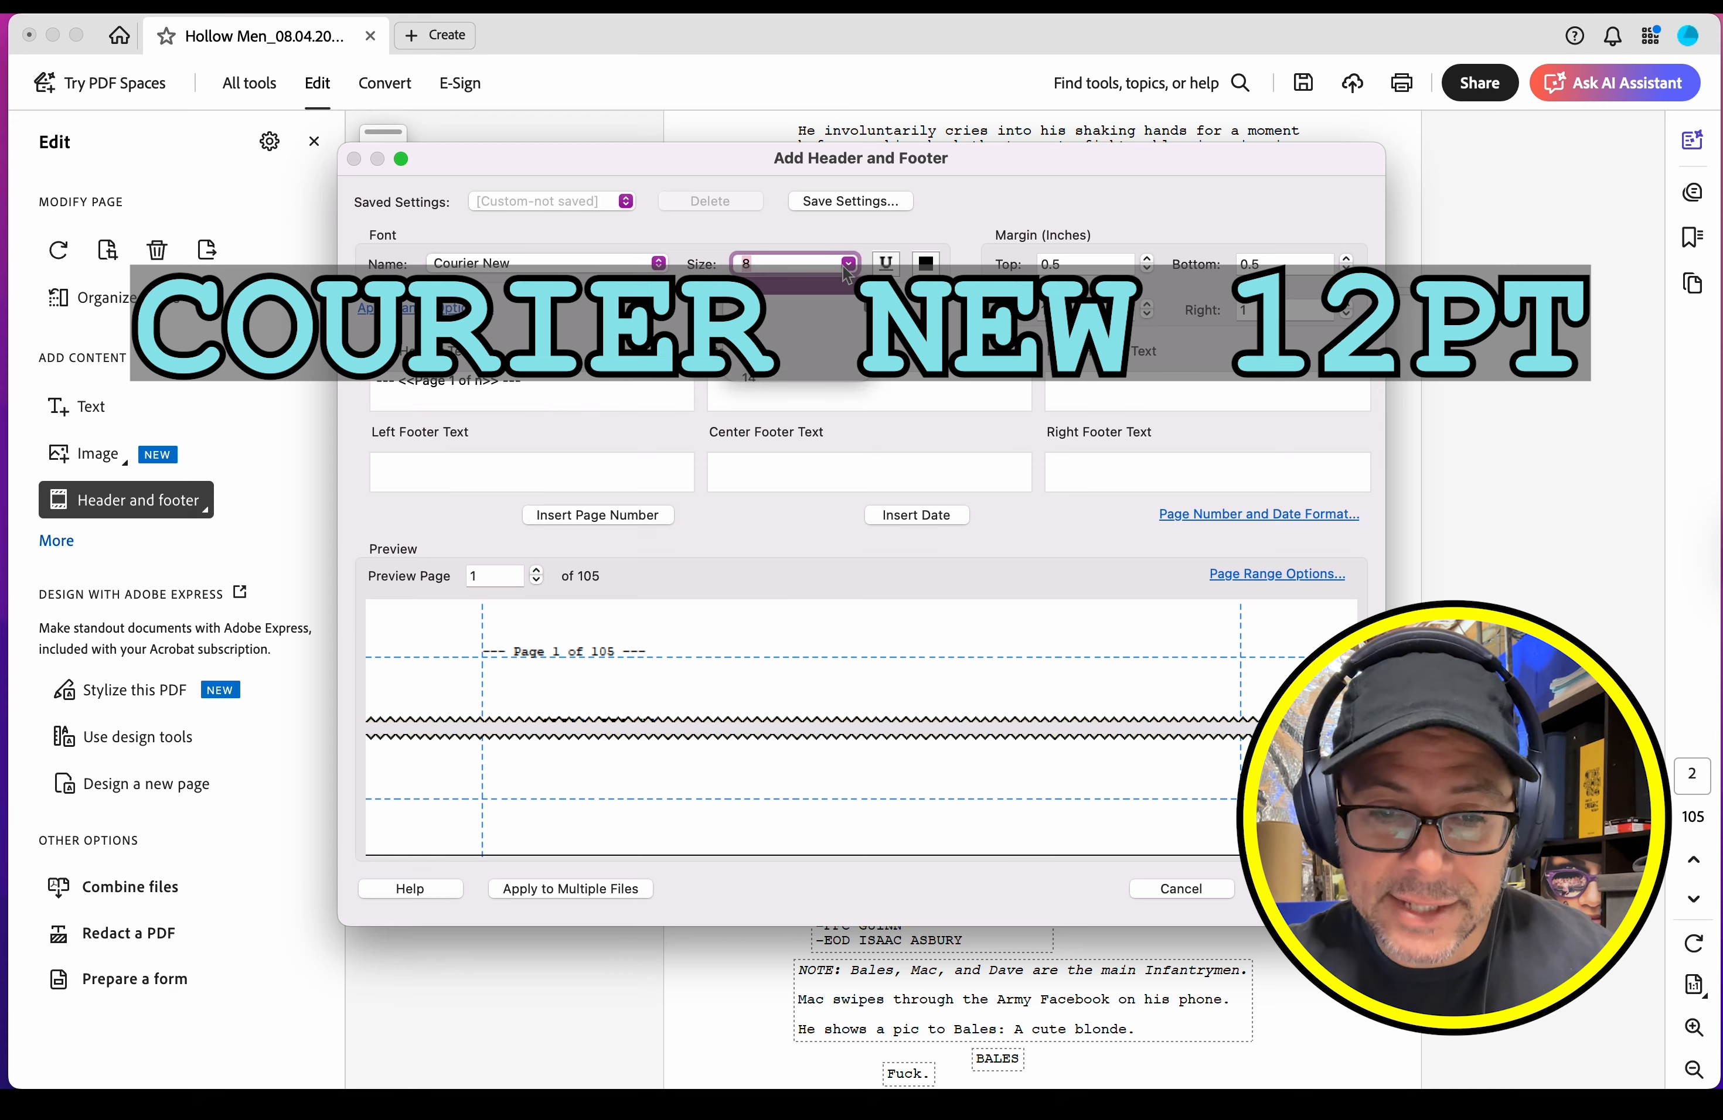
{"action": "left_click", "coordinate": [783, 361]}
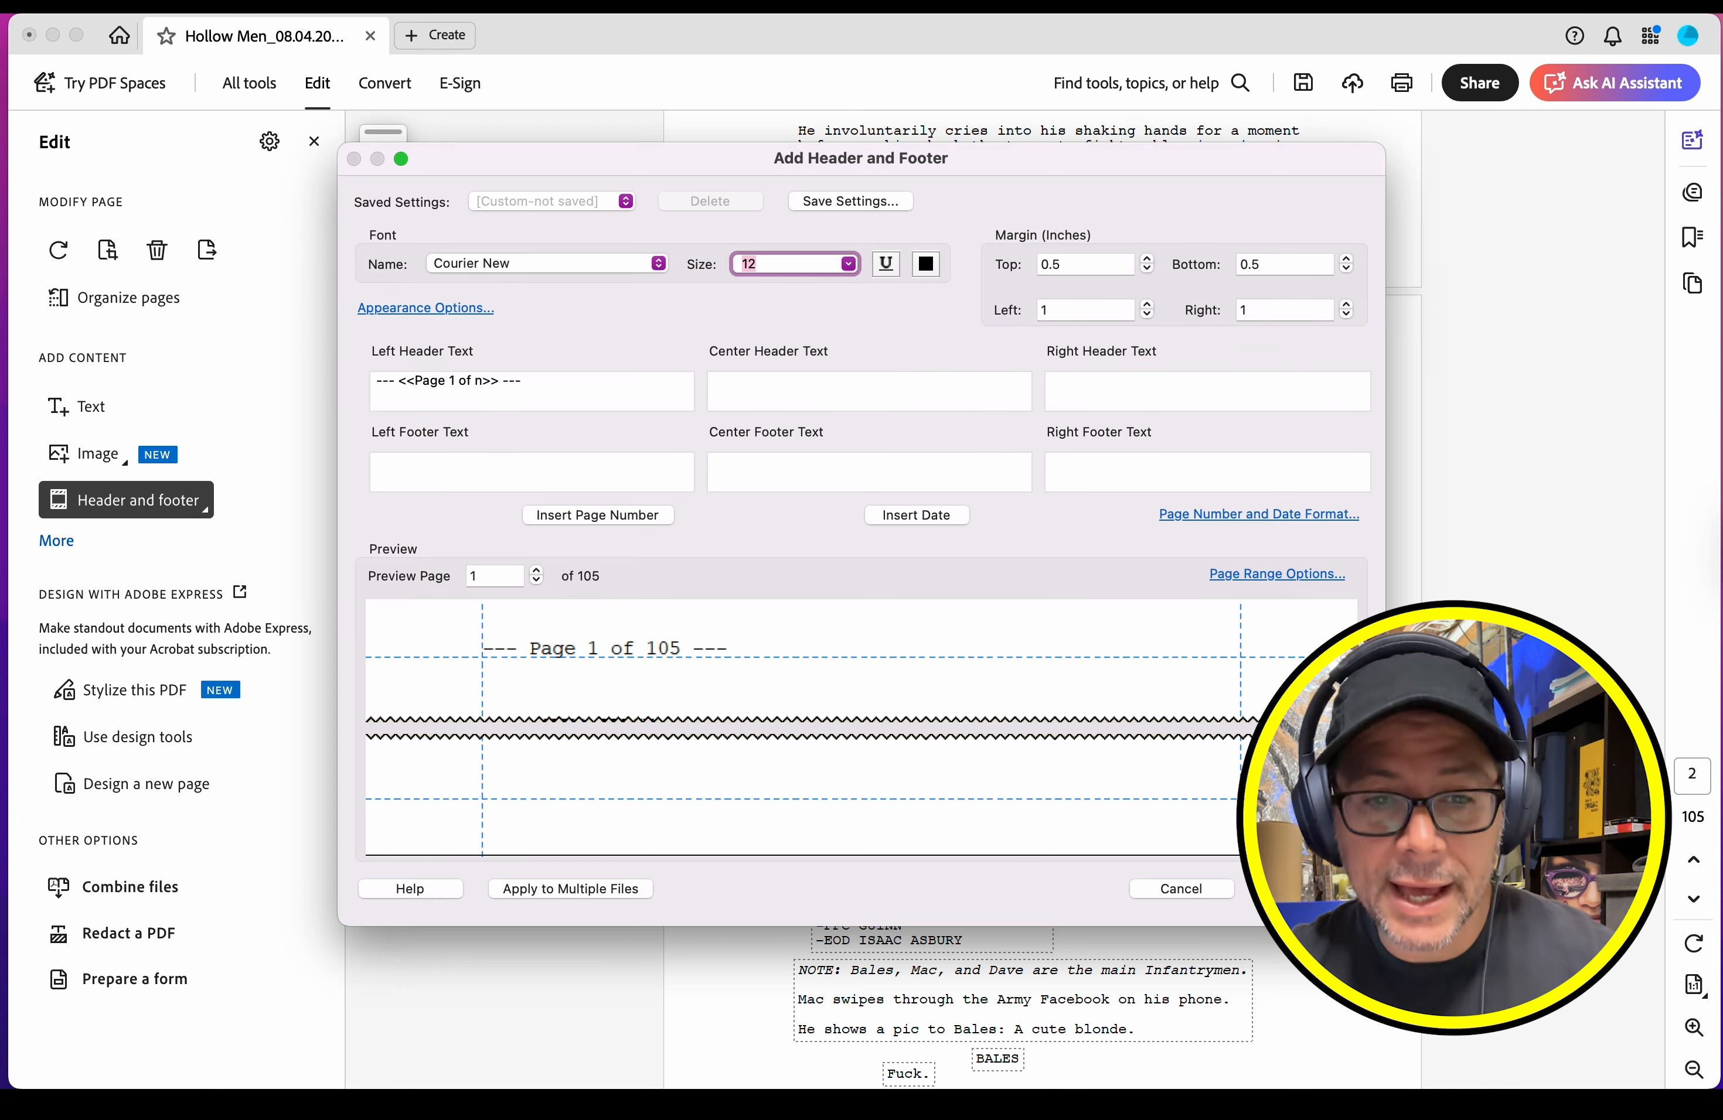
{"action": "left_click", "coordinate": [1299, 888]}
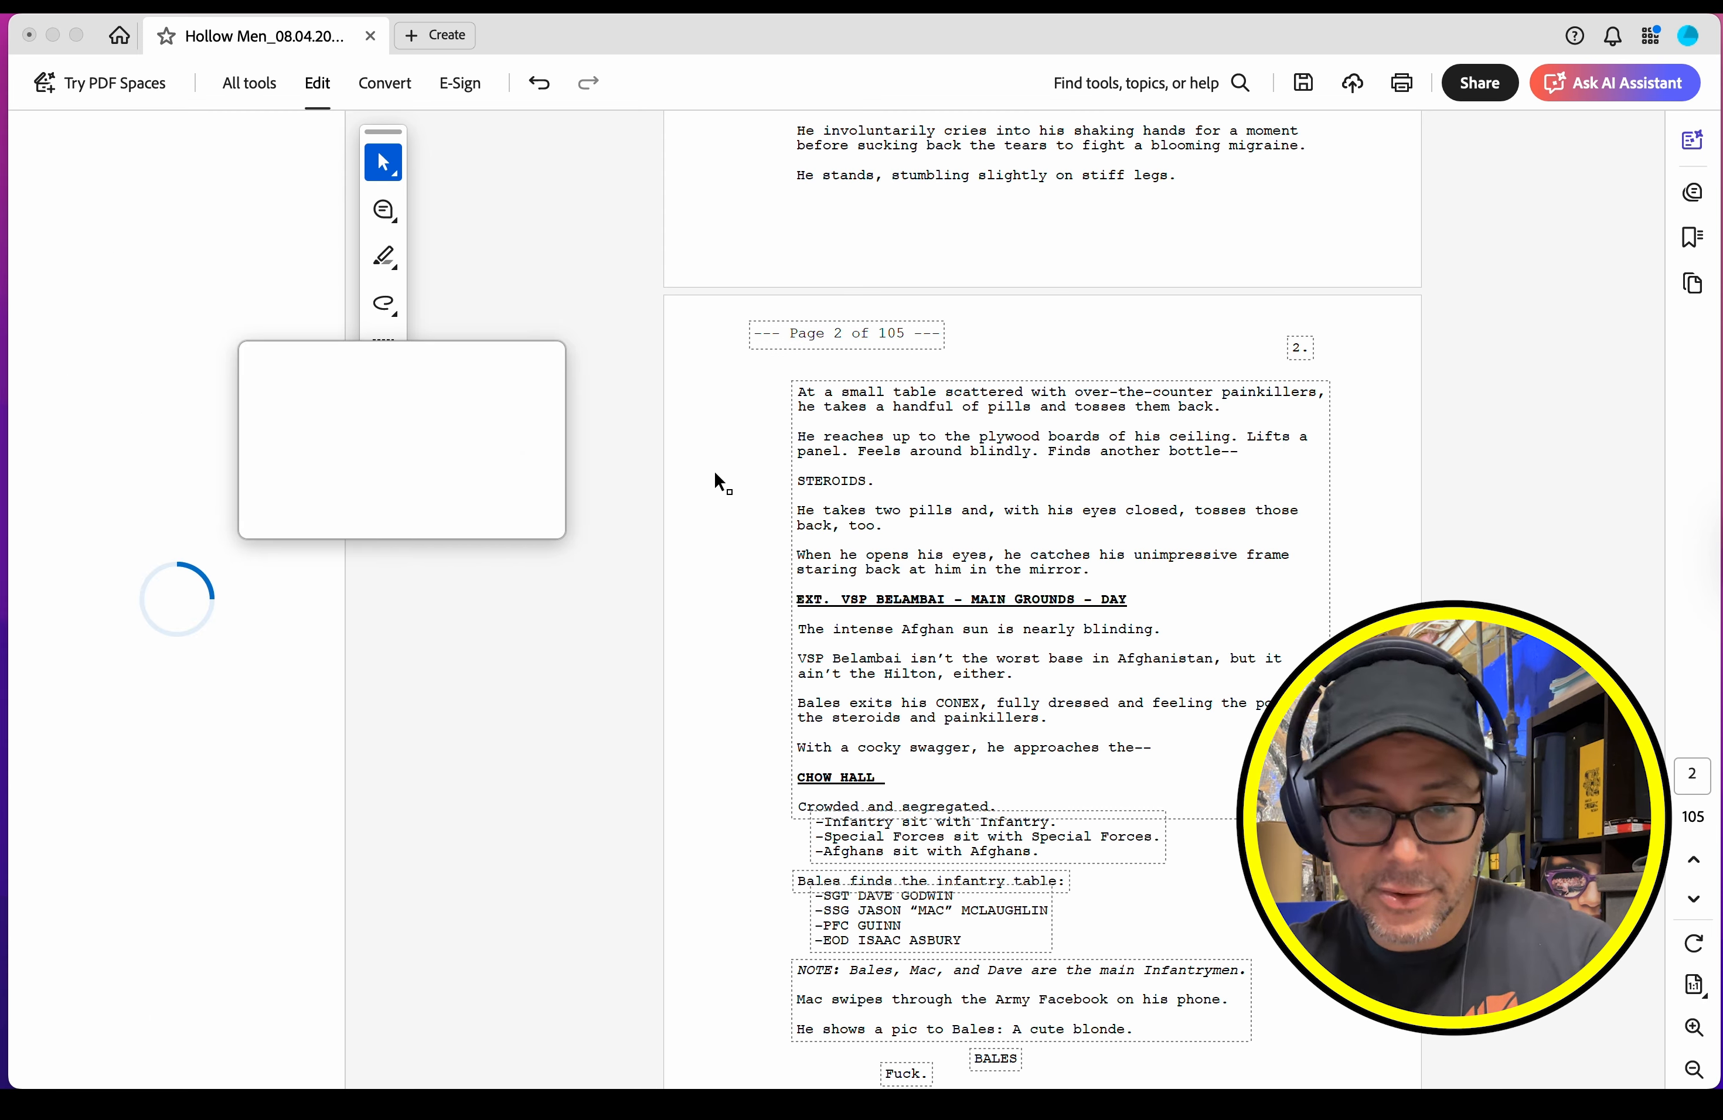
{"action": "left_click", "coordinate": [1025, 362]}
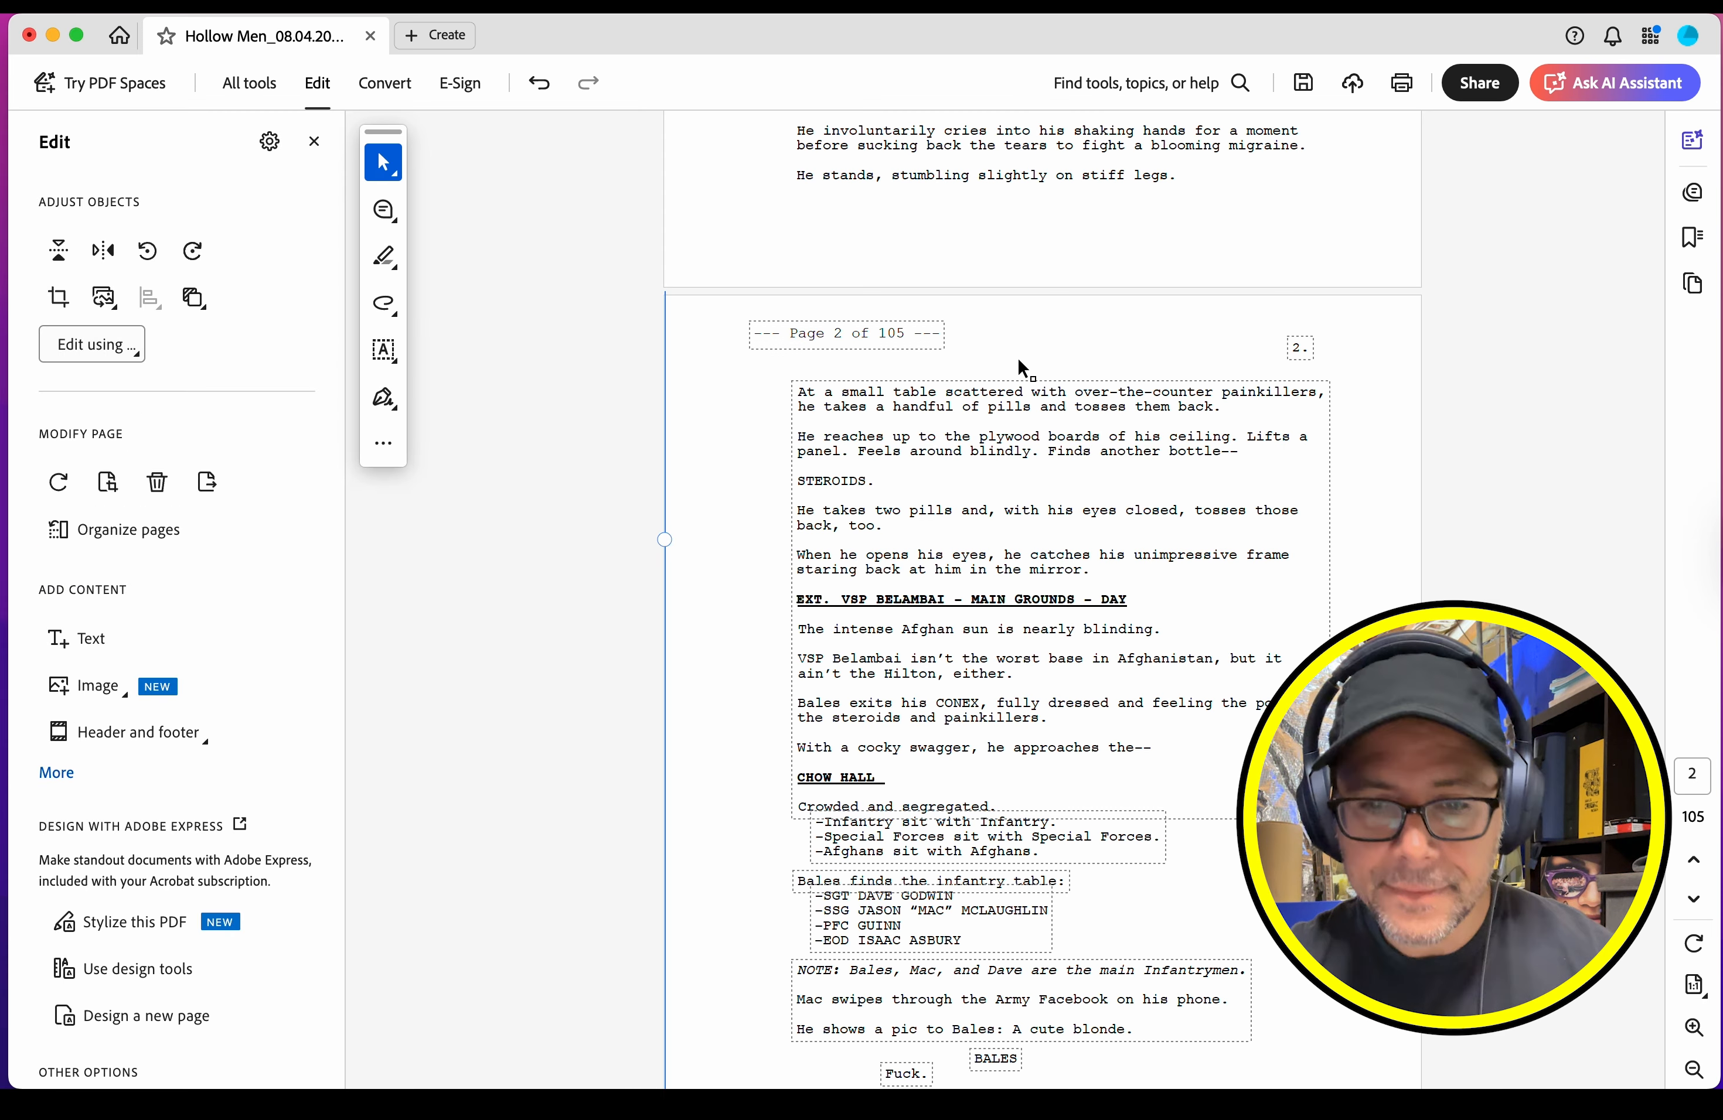
{"action": "left_click", "coordinate": [314, 142]}
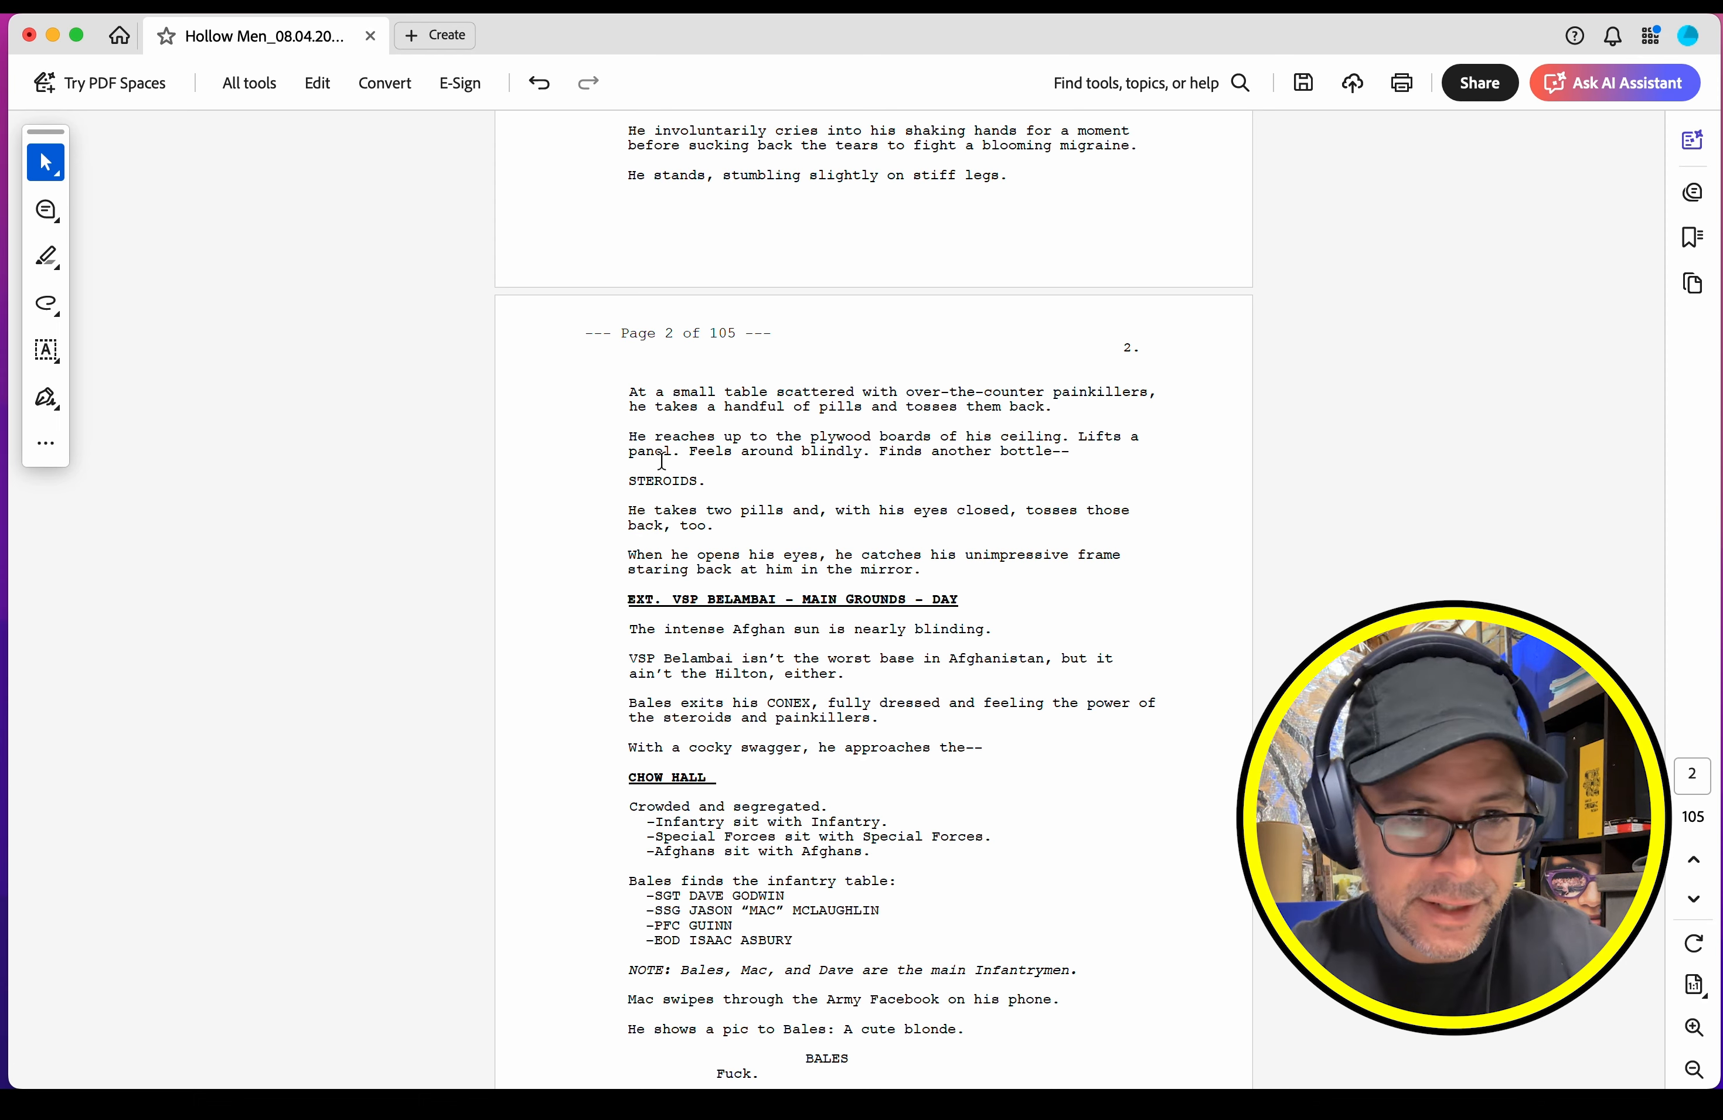
Step: Select pages 1-30 in the page organizer and extract them into one new PDF, without deleting them from the original
{"action": "left_click", "coordinate": [249, 82]}
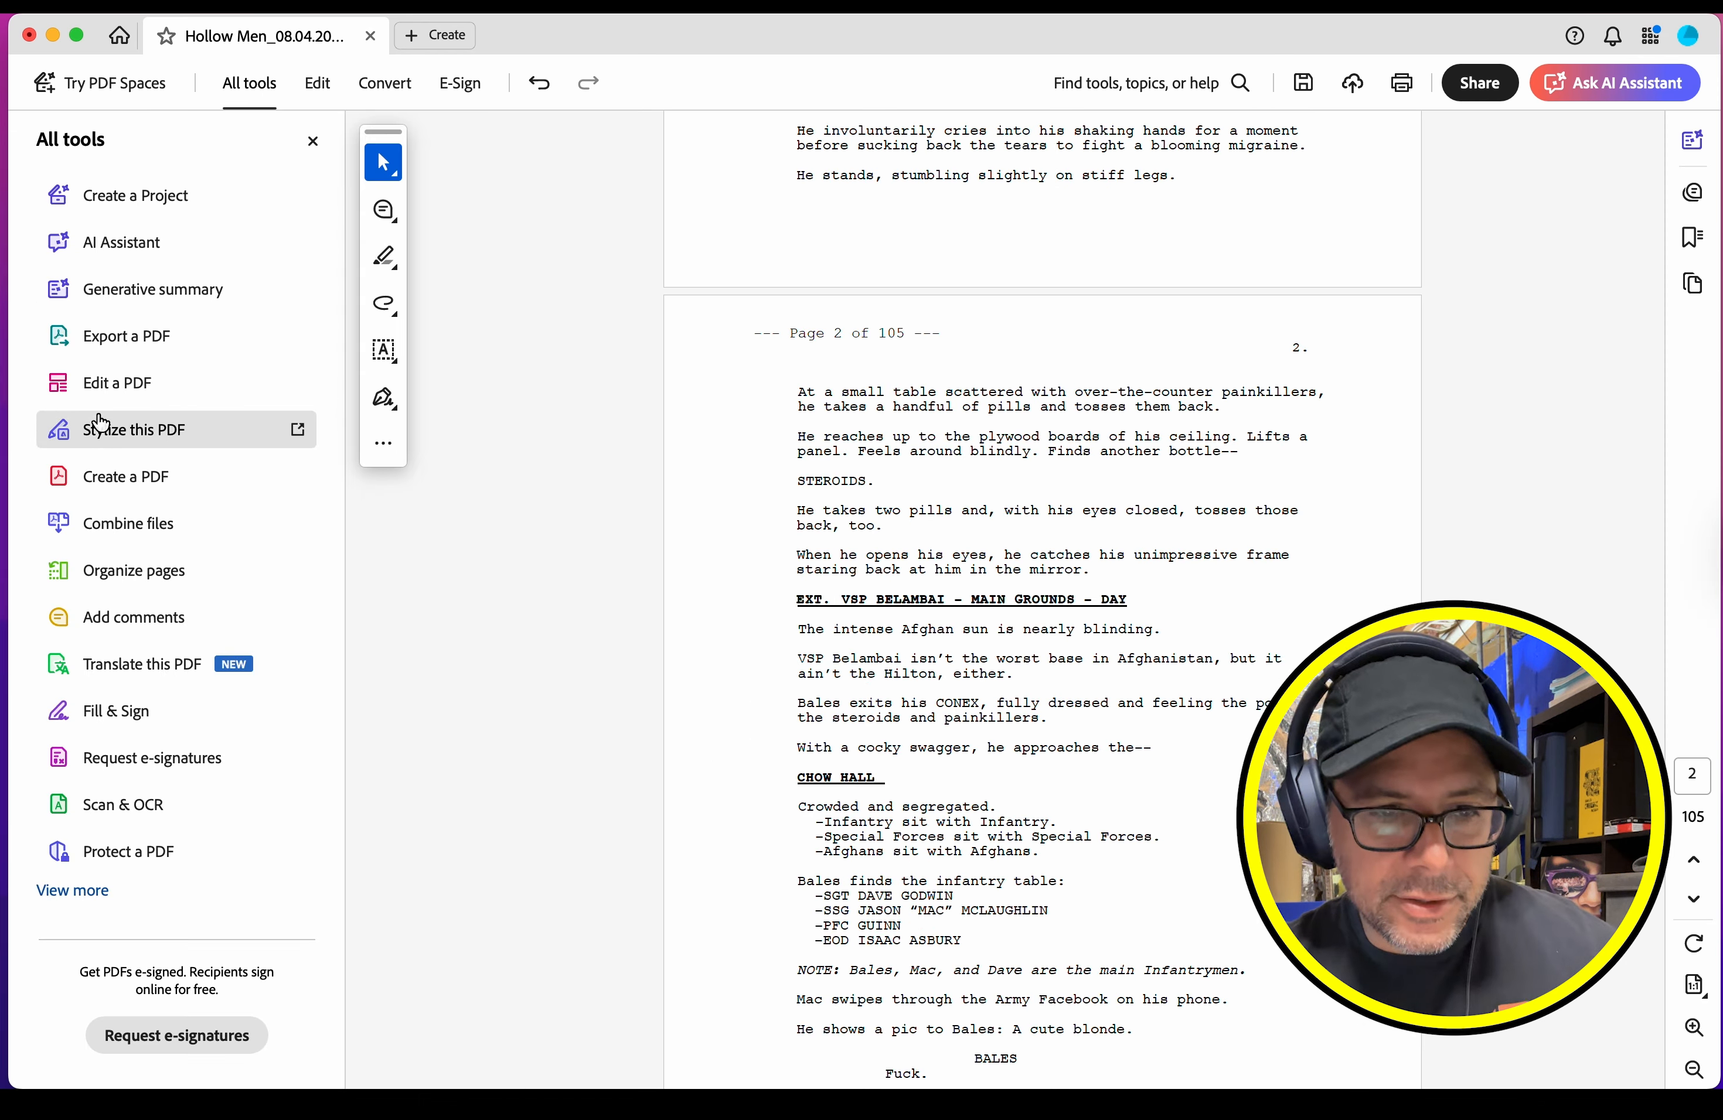
{"action": "left_click", "coordinate": [135, 571]}
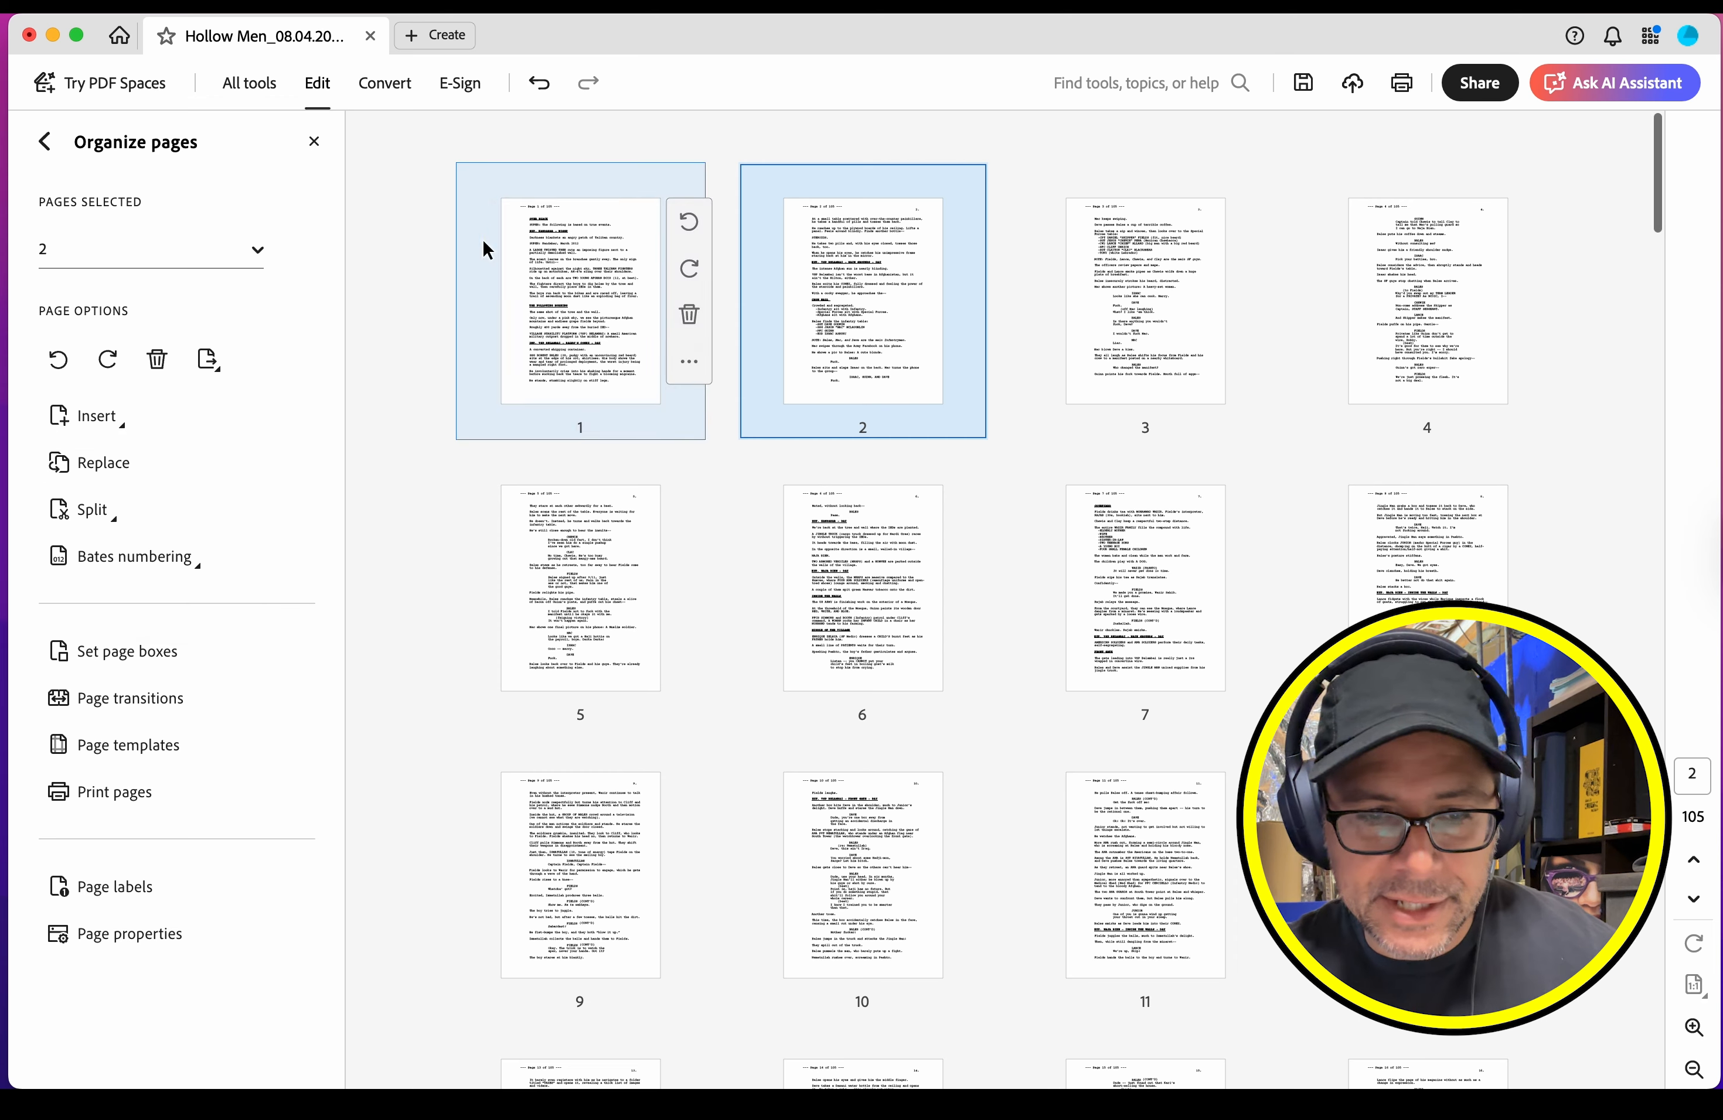
{"action": "left_click", "coordinate": [446, 263]}
{"action": "left_click", "coordinate": [504, 167]}
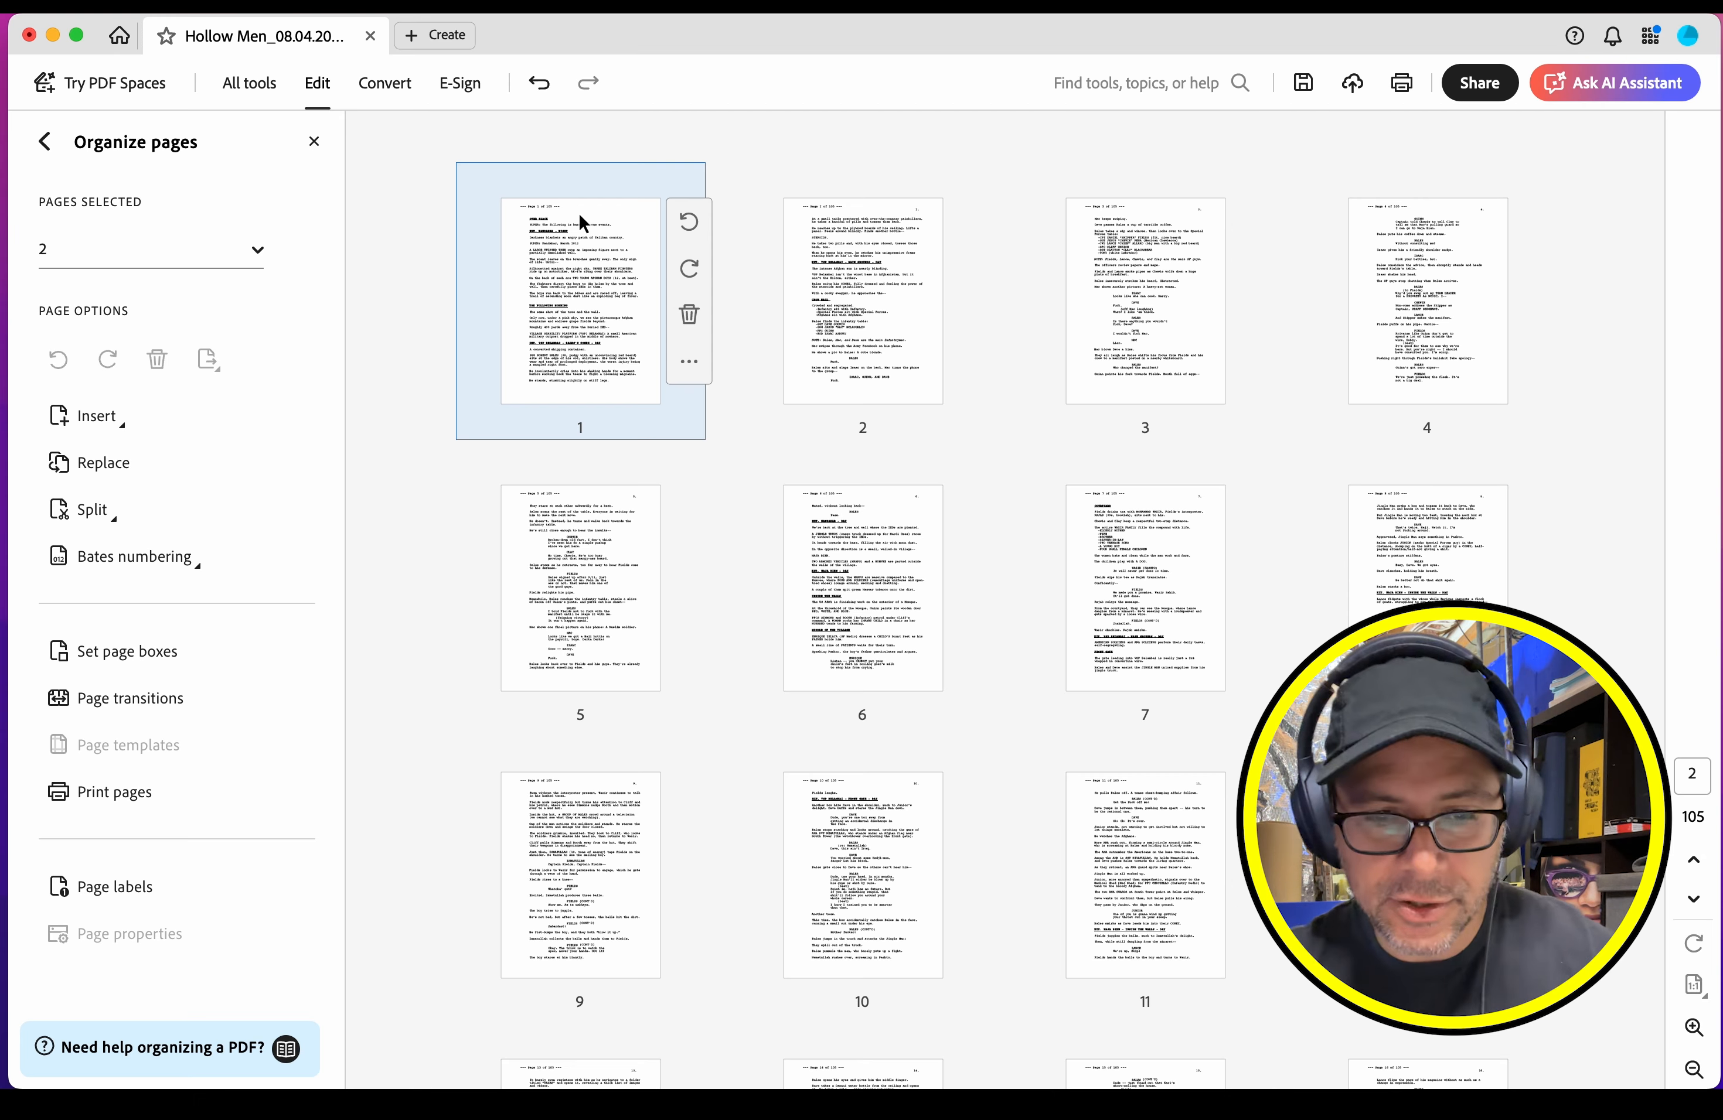
{"action": "left_click", "coordinate": [578, 213]}
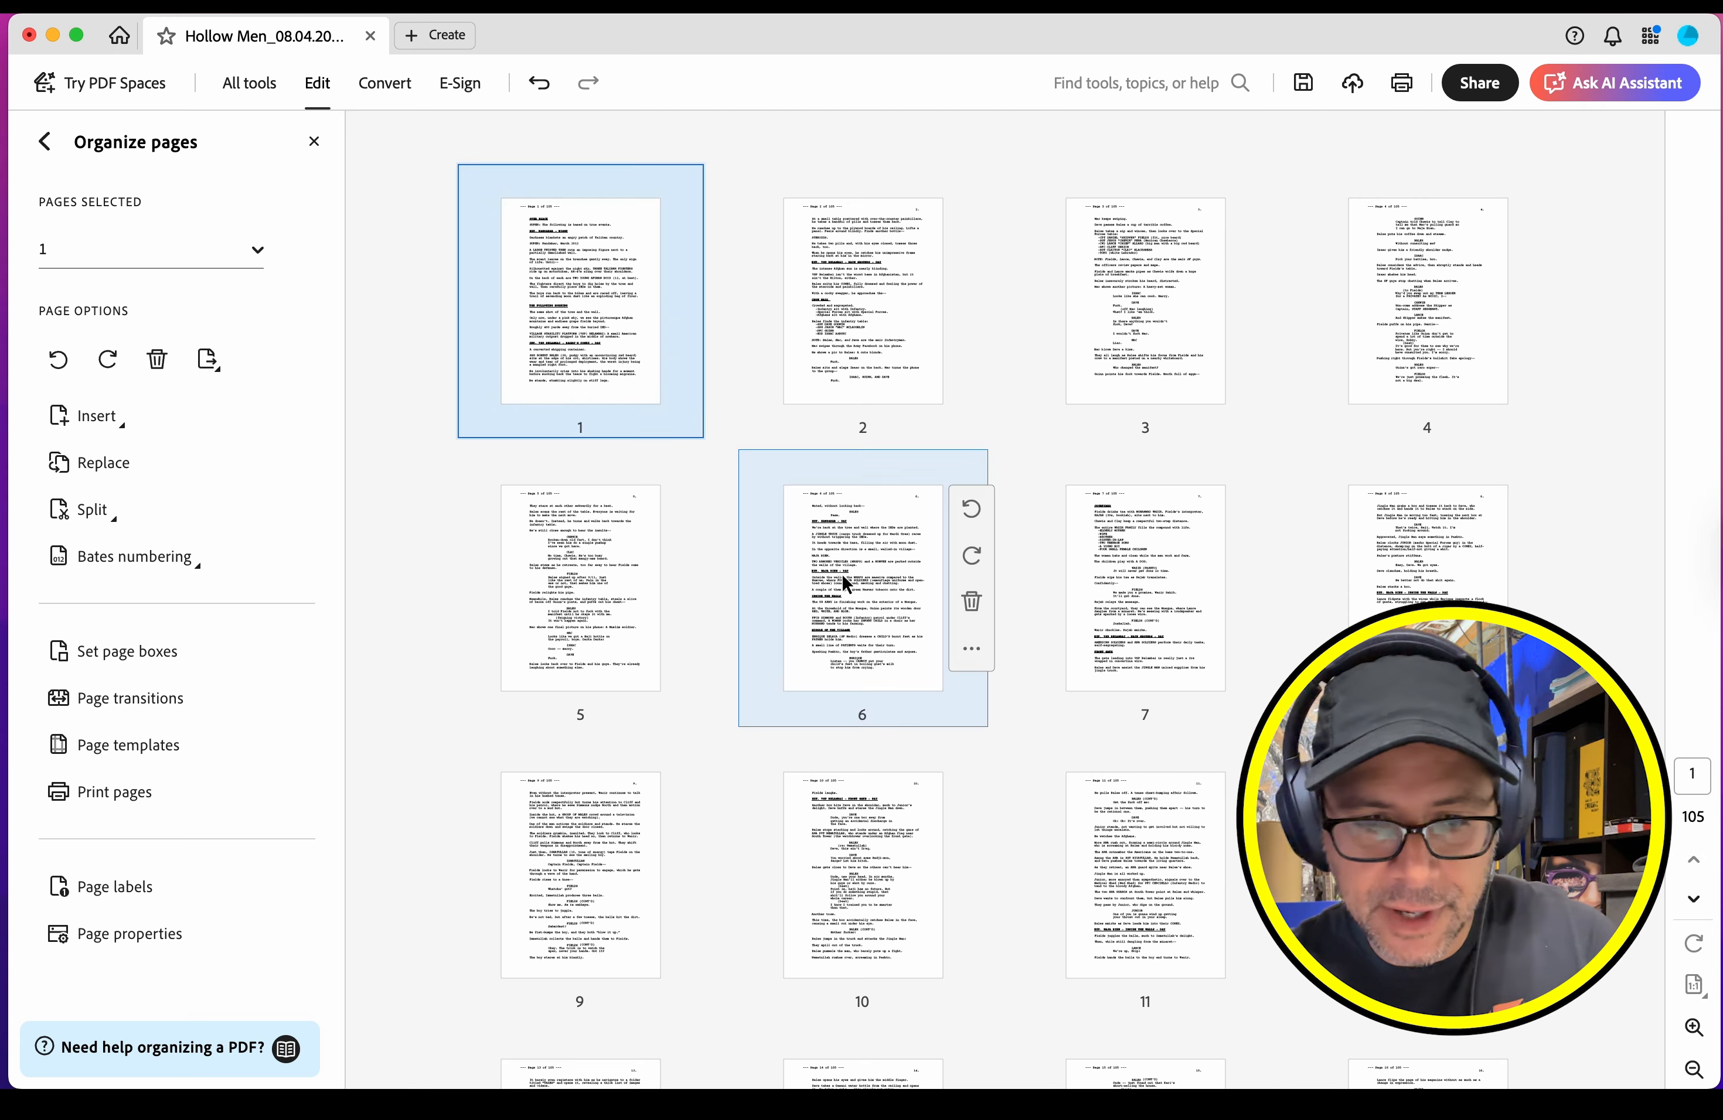
{"action": "scroll", "coordinate": [841, 573], "scroll_direction": "down", "scroll_amount": 10}
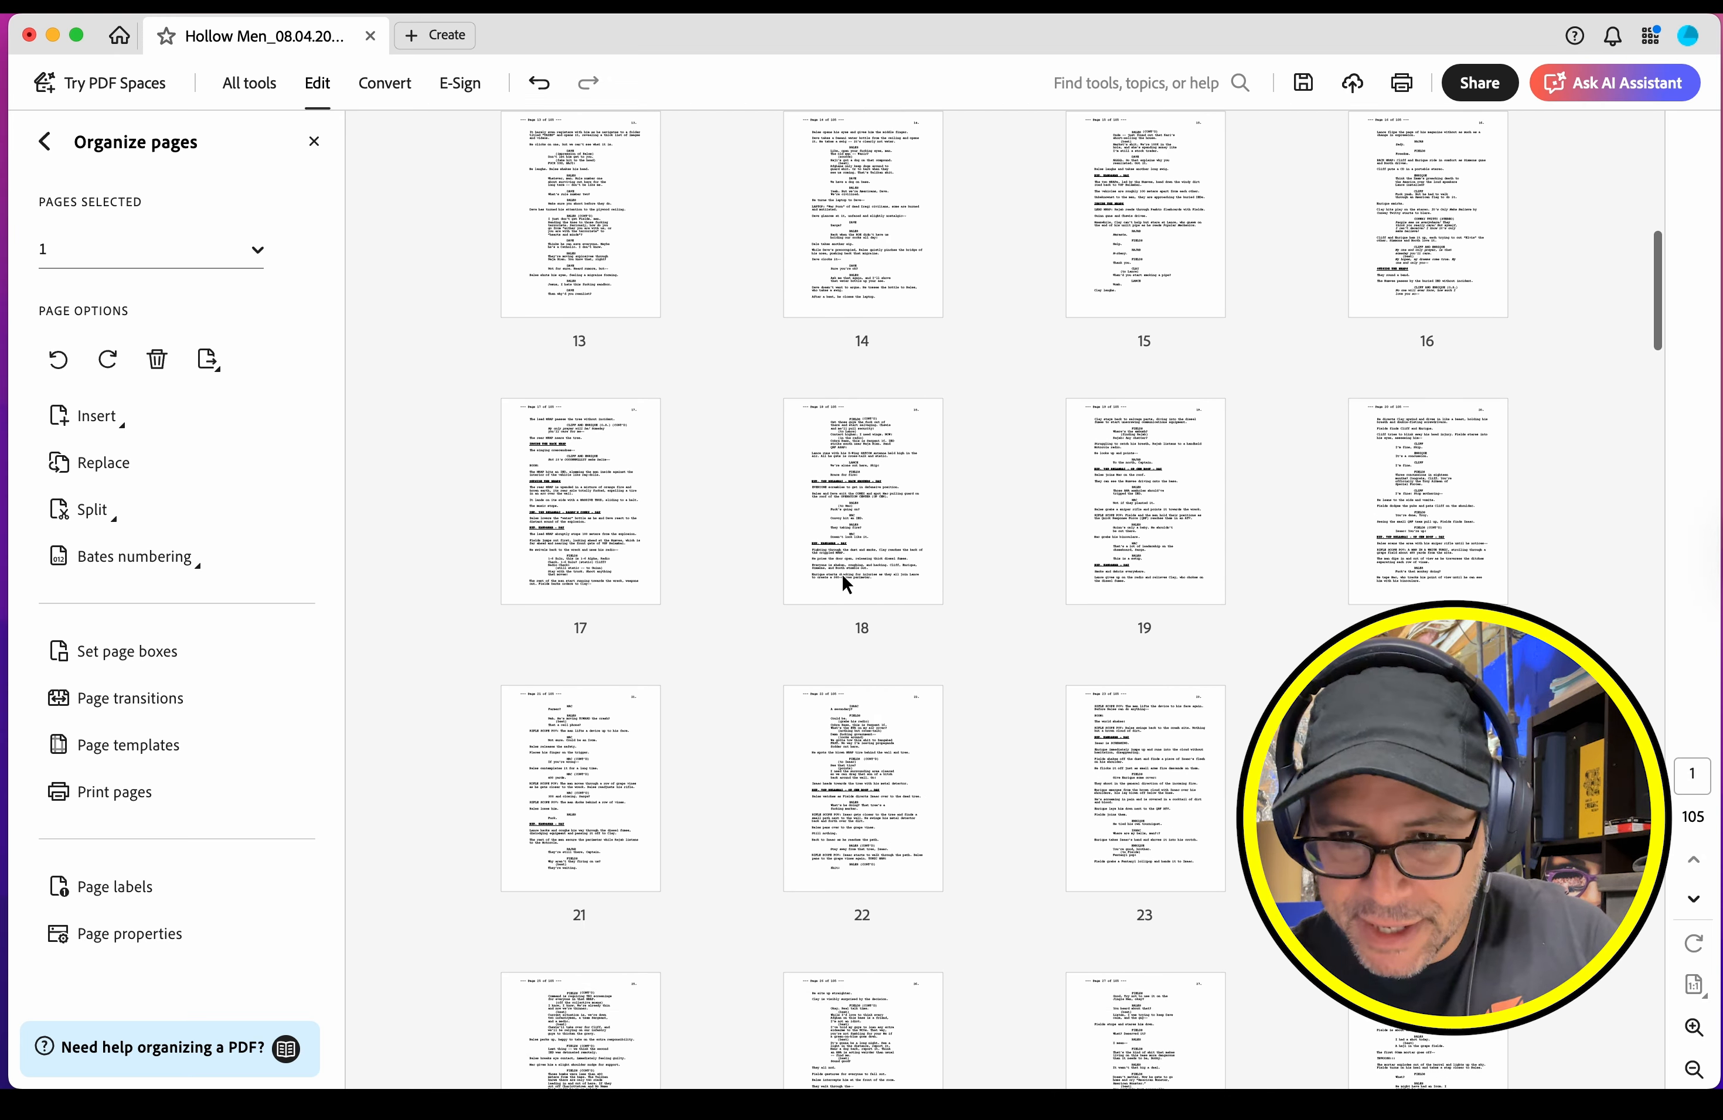
{"action": "scroll", "coordinate": [841, 573], "scroll_direction": "down", "scroll_amount": 10}
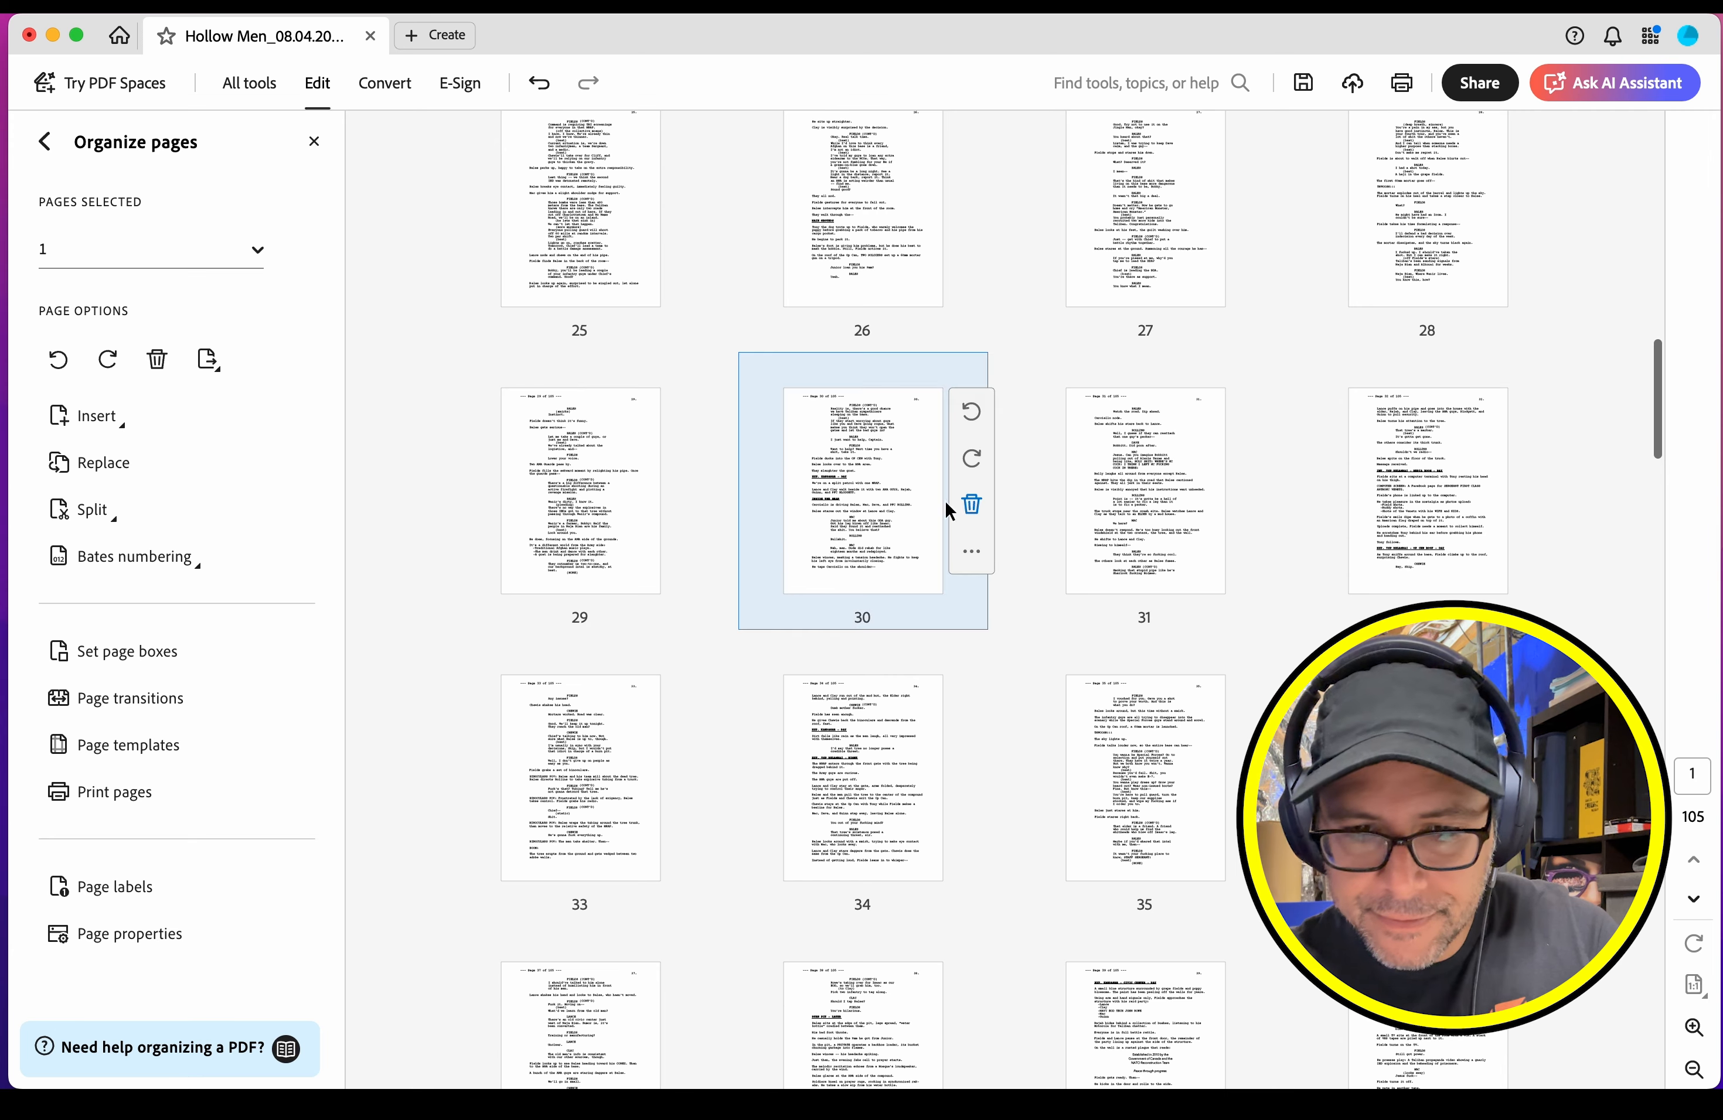
{"action": "left_click", "coordinate": [869, 488], "text": "shift"}
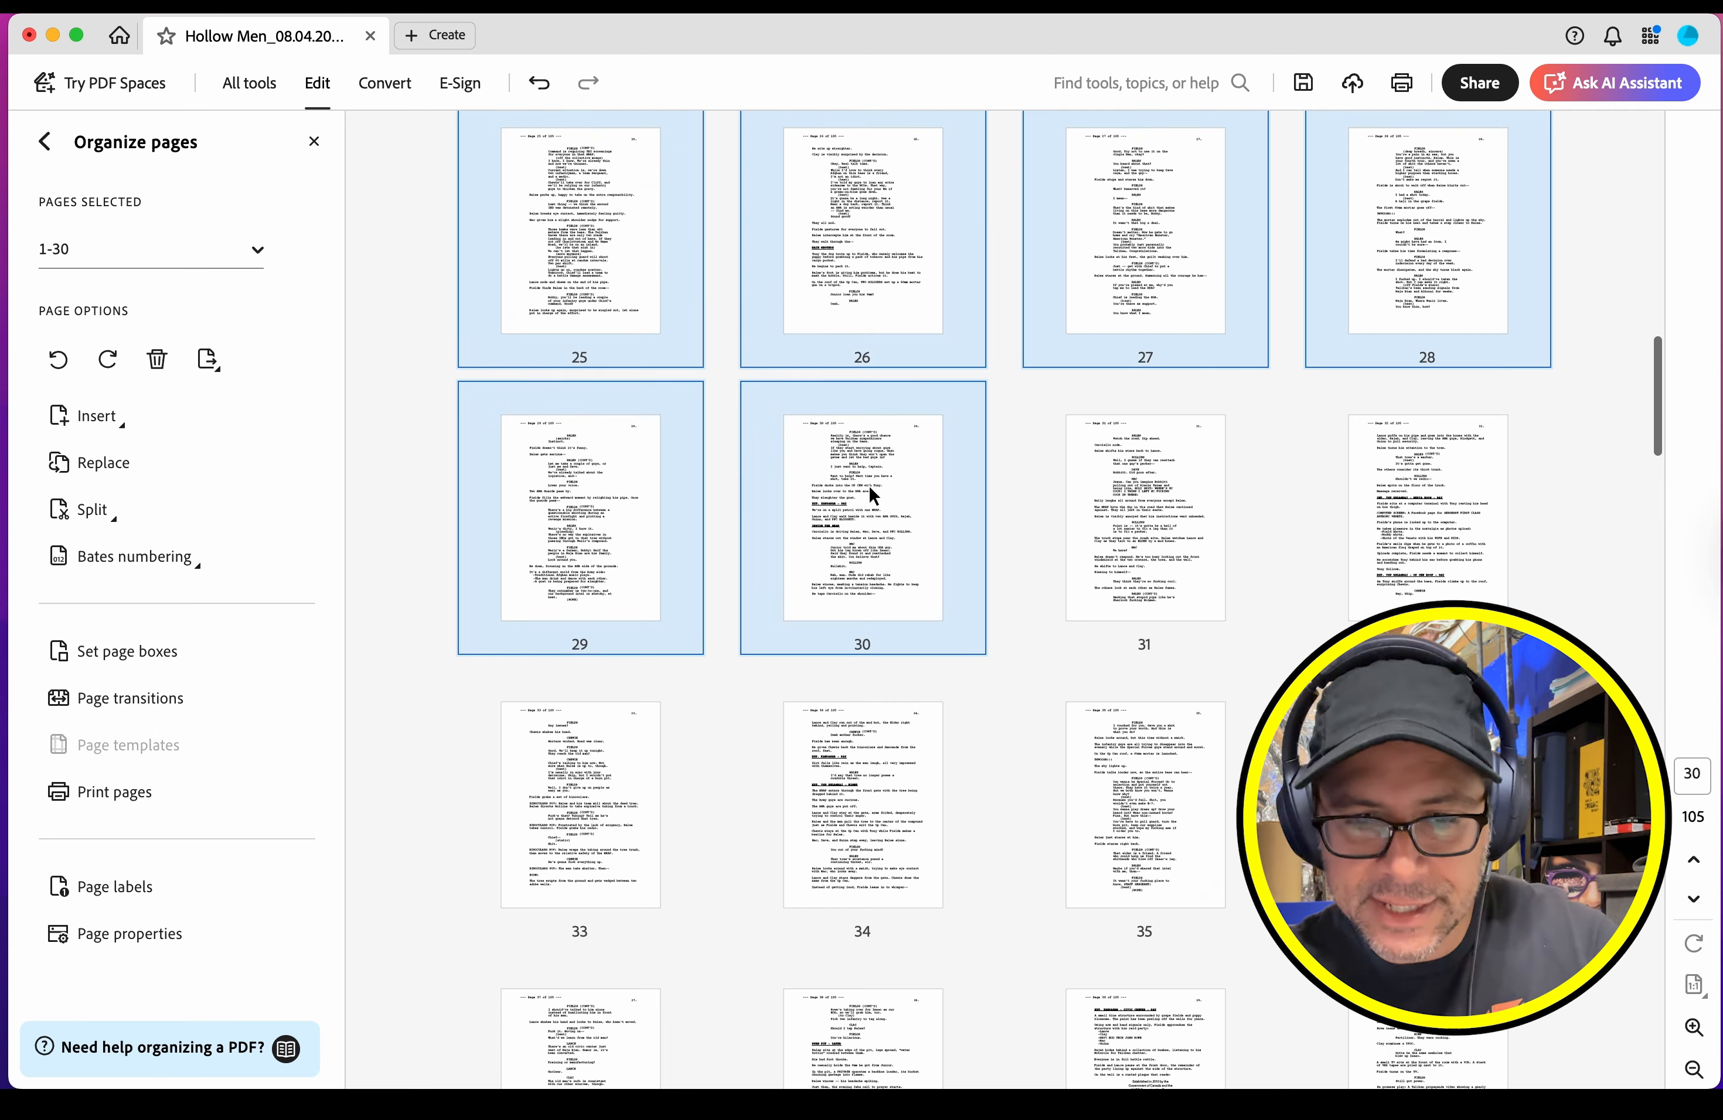
{"action": "scroll", "coordinate": [869, 488], "scroll_direction": "up", "scroll_amount": 20}
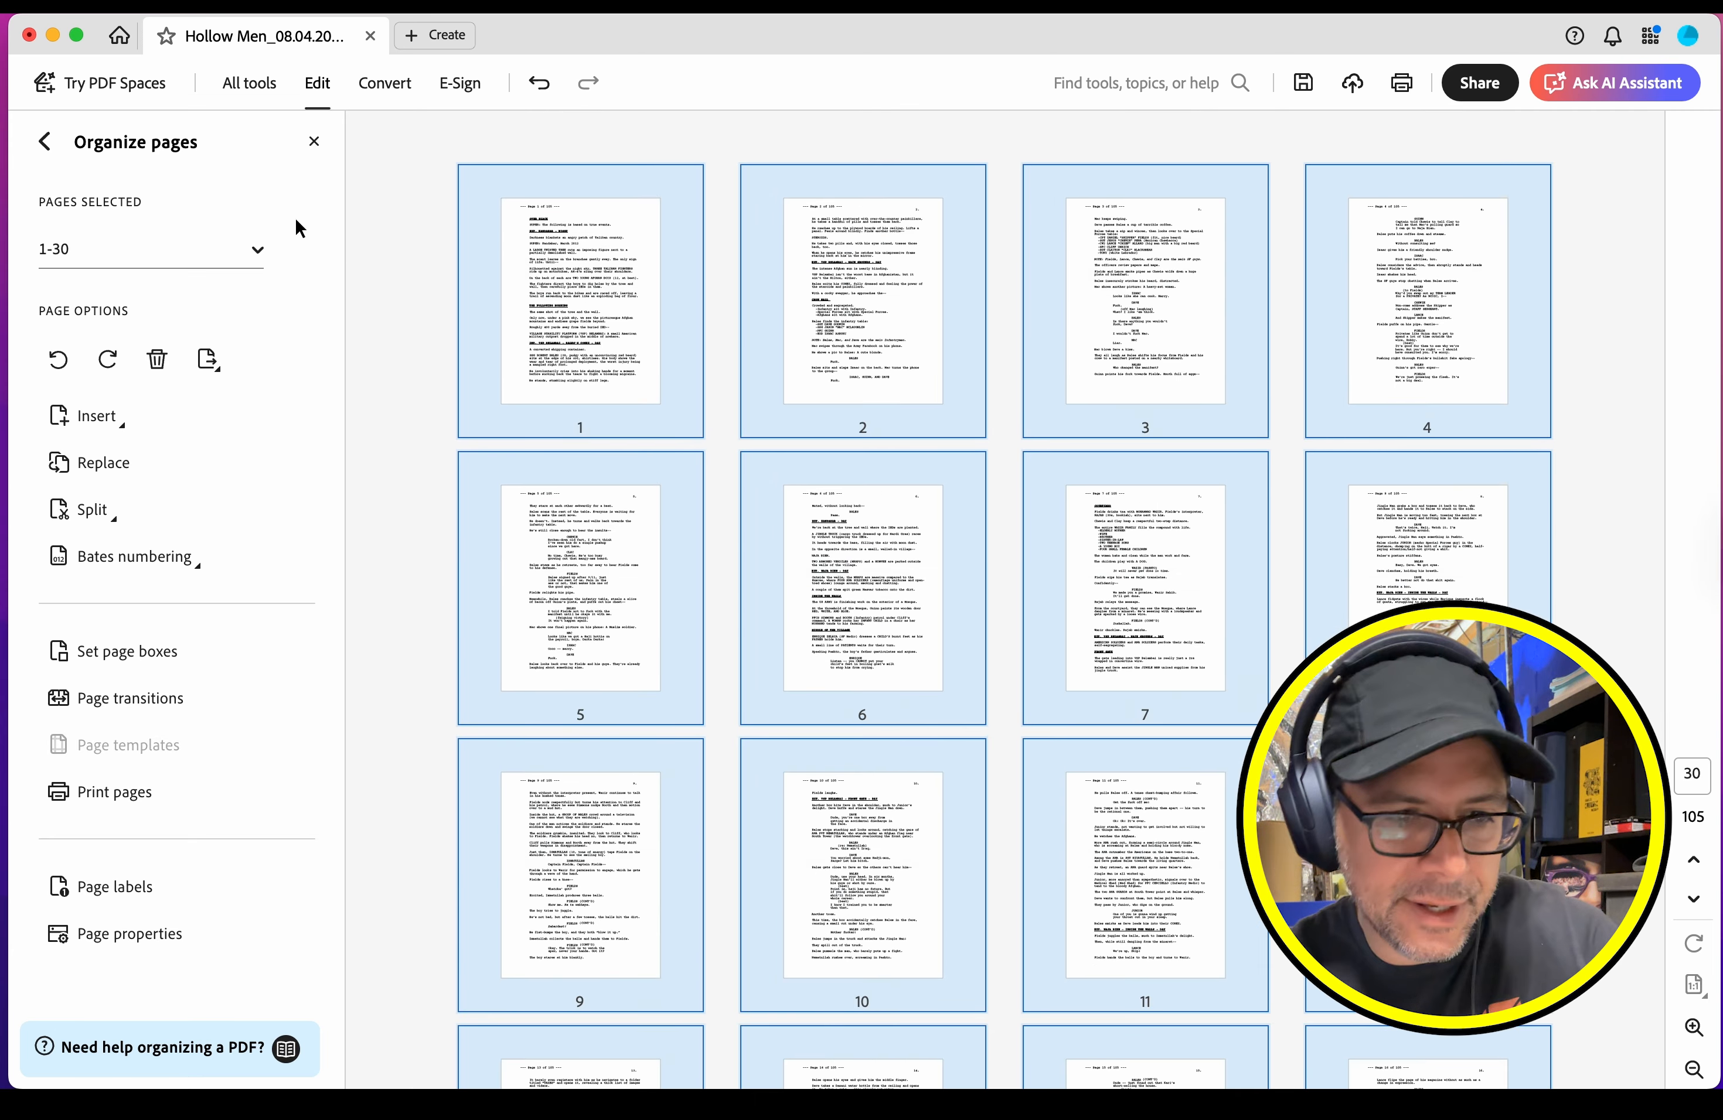
{"action": "left_click", "coordinate": [218, 361]}
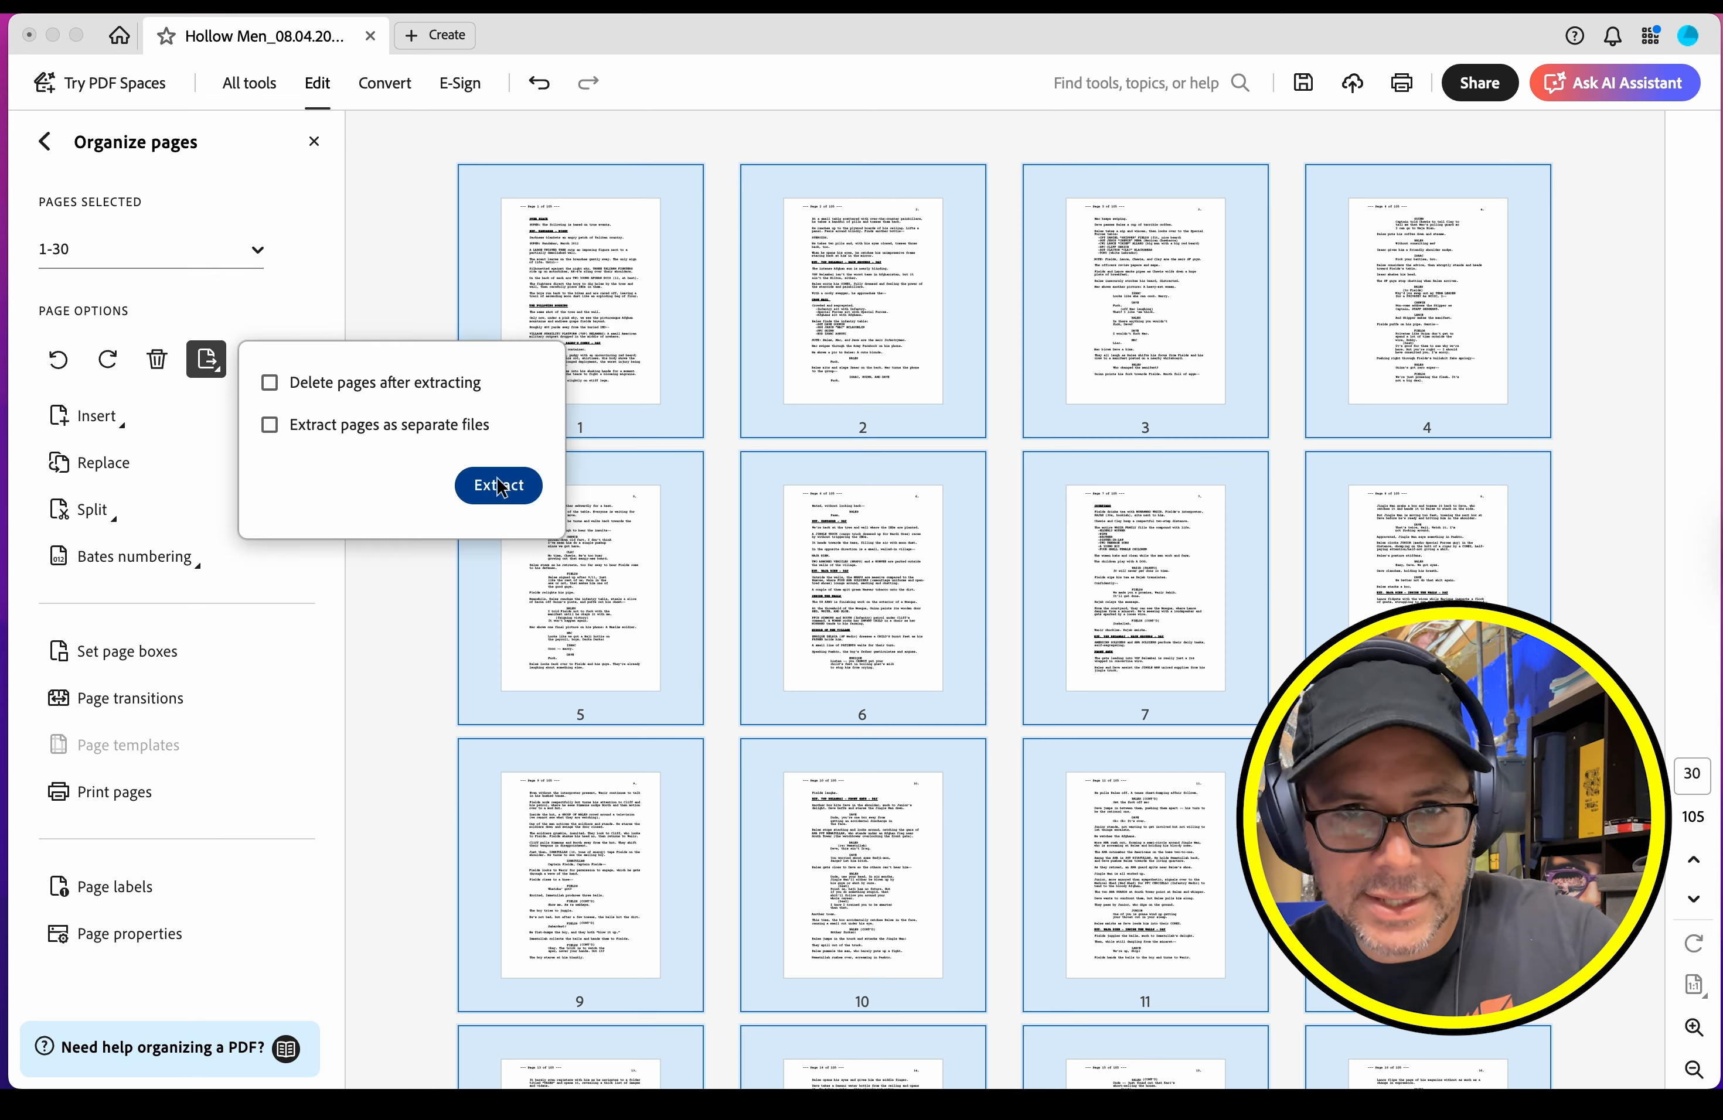
{"action": "left_click", "coordinate": [499, 485]}
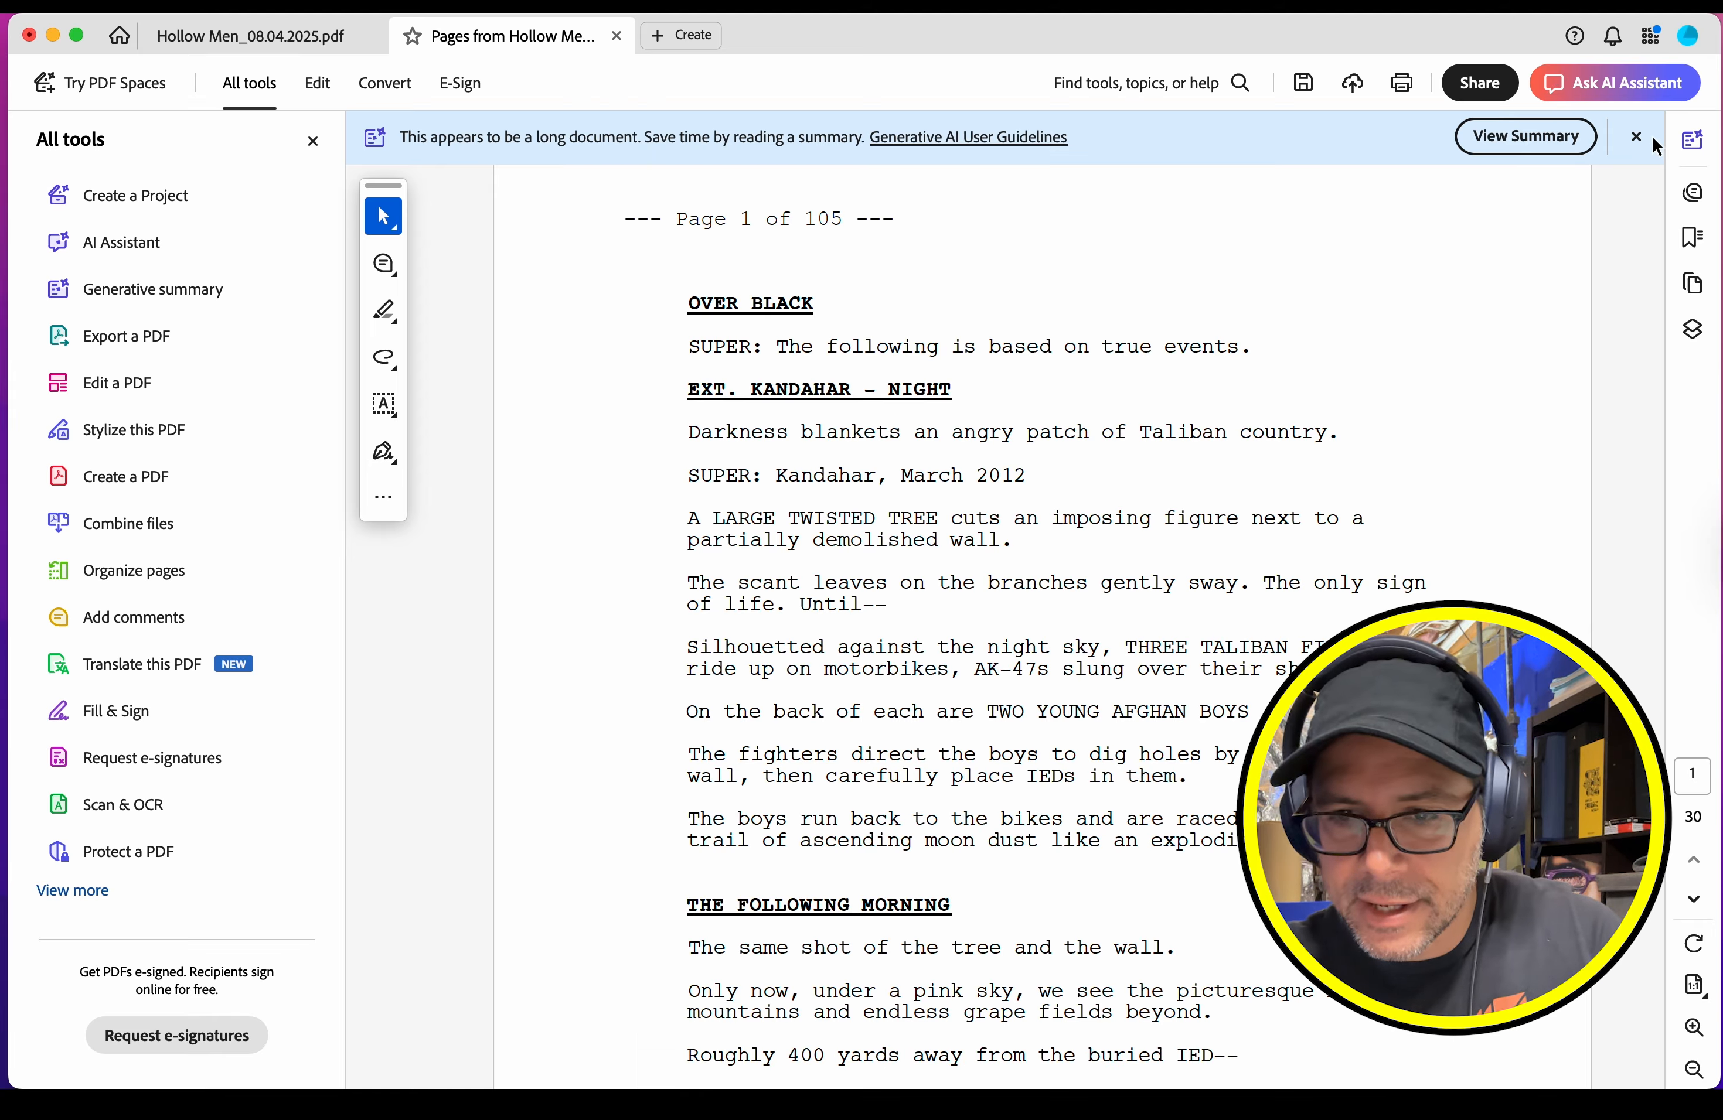
Step: Dismiss the summary suggestion and check the page headers of the extracted PDF from its first page to its last
{"action": "left_click", "coordinate": [1636, 137]}
{"action": "scroll", "coordinate": [1651, 145], "scroll_direction": "down", "scroll_amount": 10}
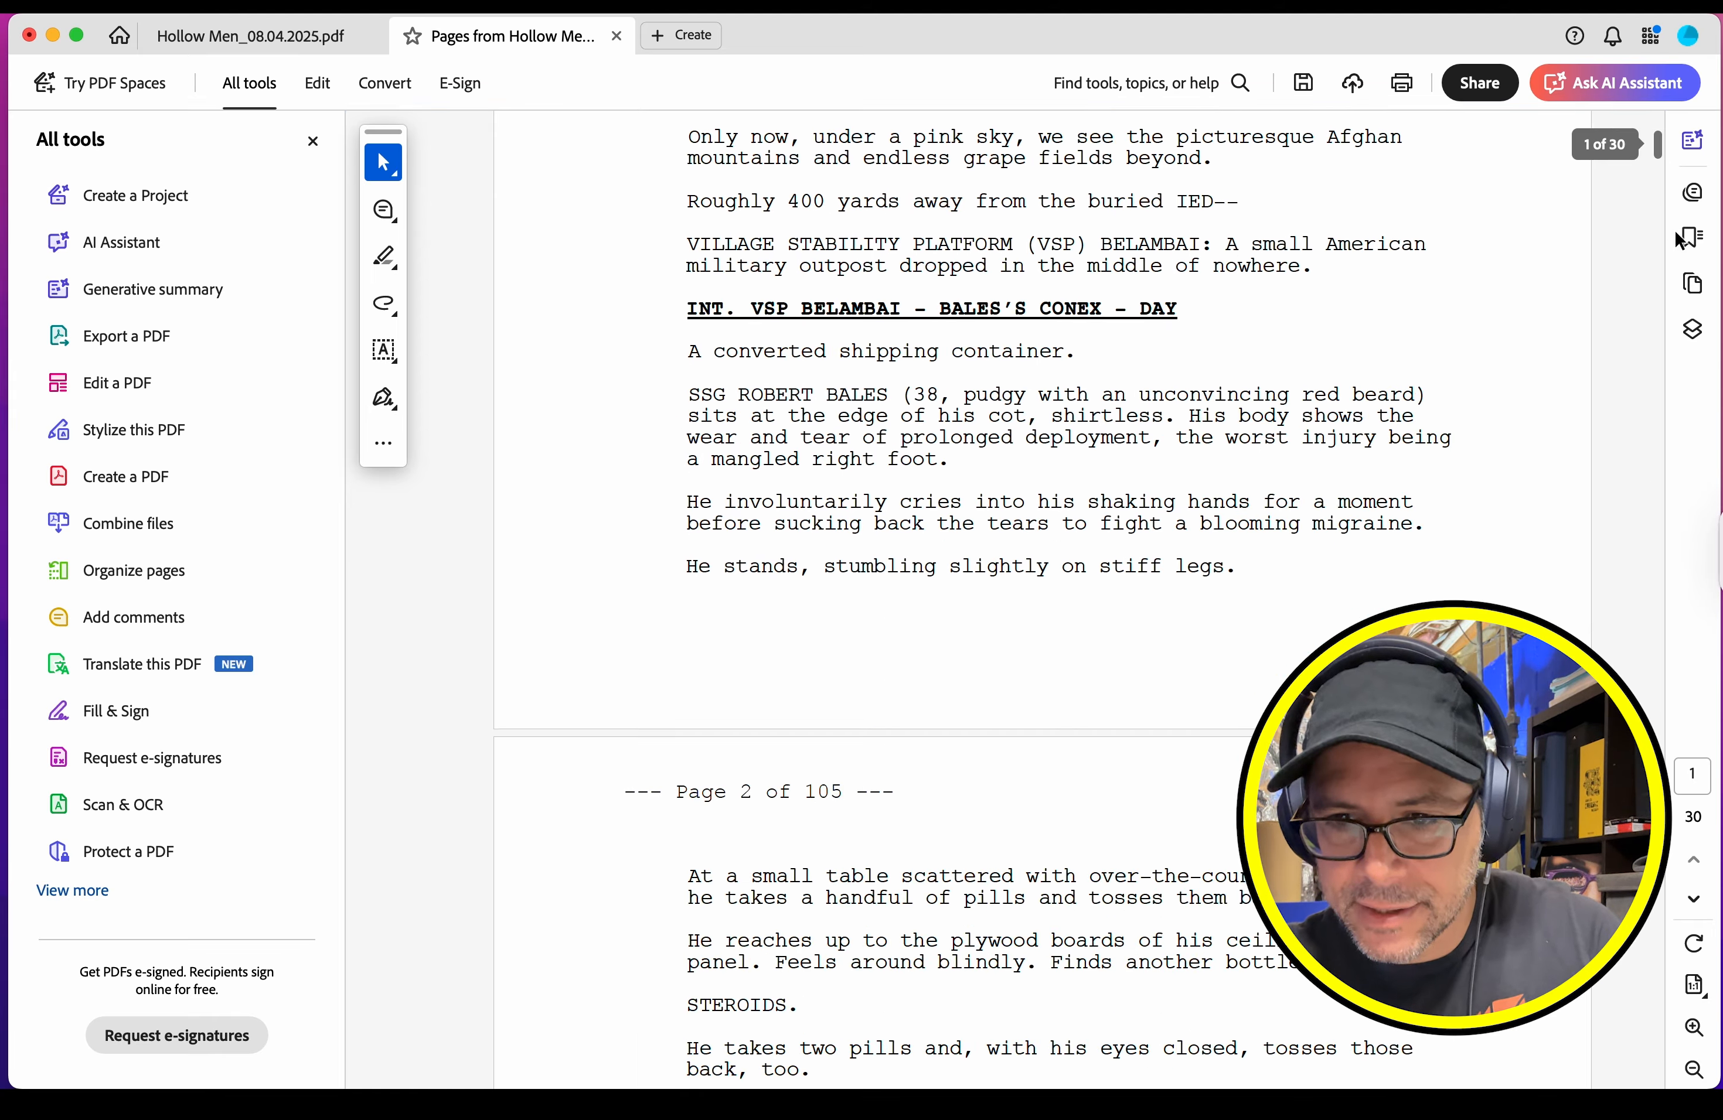
{"action": "left_click_drag", "start_coordinate": [1659, 150], "coordinate": [1657, 1072]}
{"action": "scroll", "coordinate": [1040, 582], "scroll_direction": "up", "scroll_amount": 9}
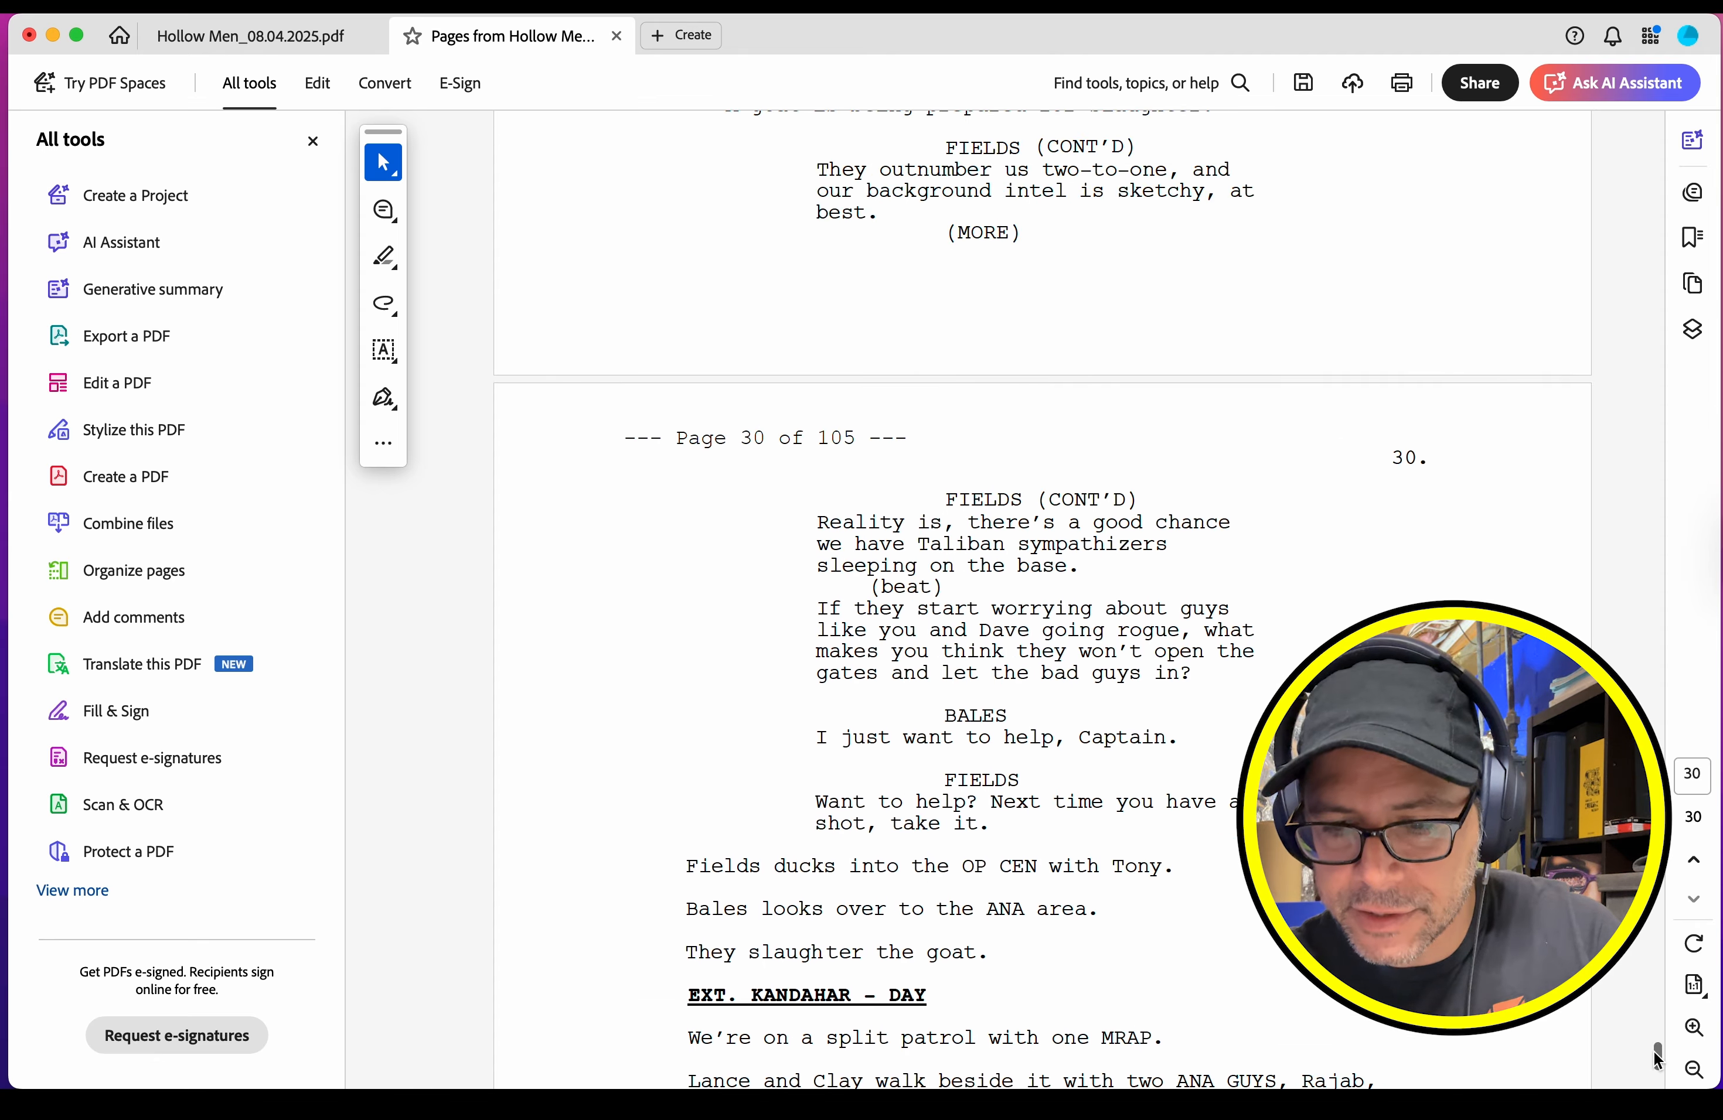
{"action": "left_click_drag", "start_coordinate": [1661, 1059], "coordinate": [1660, 35]}
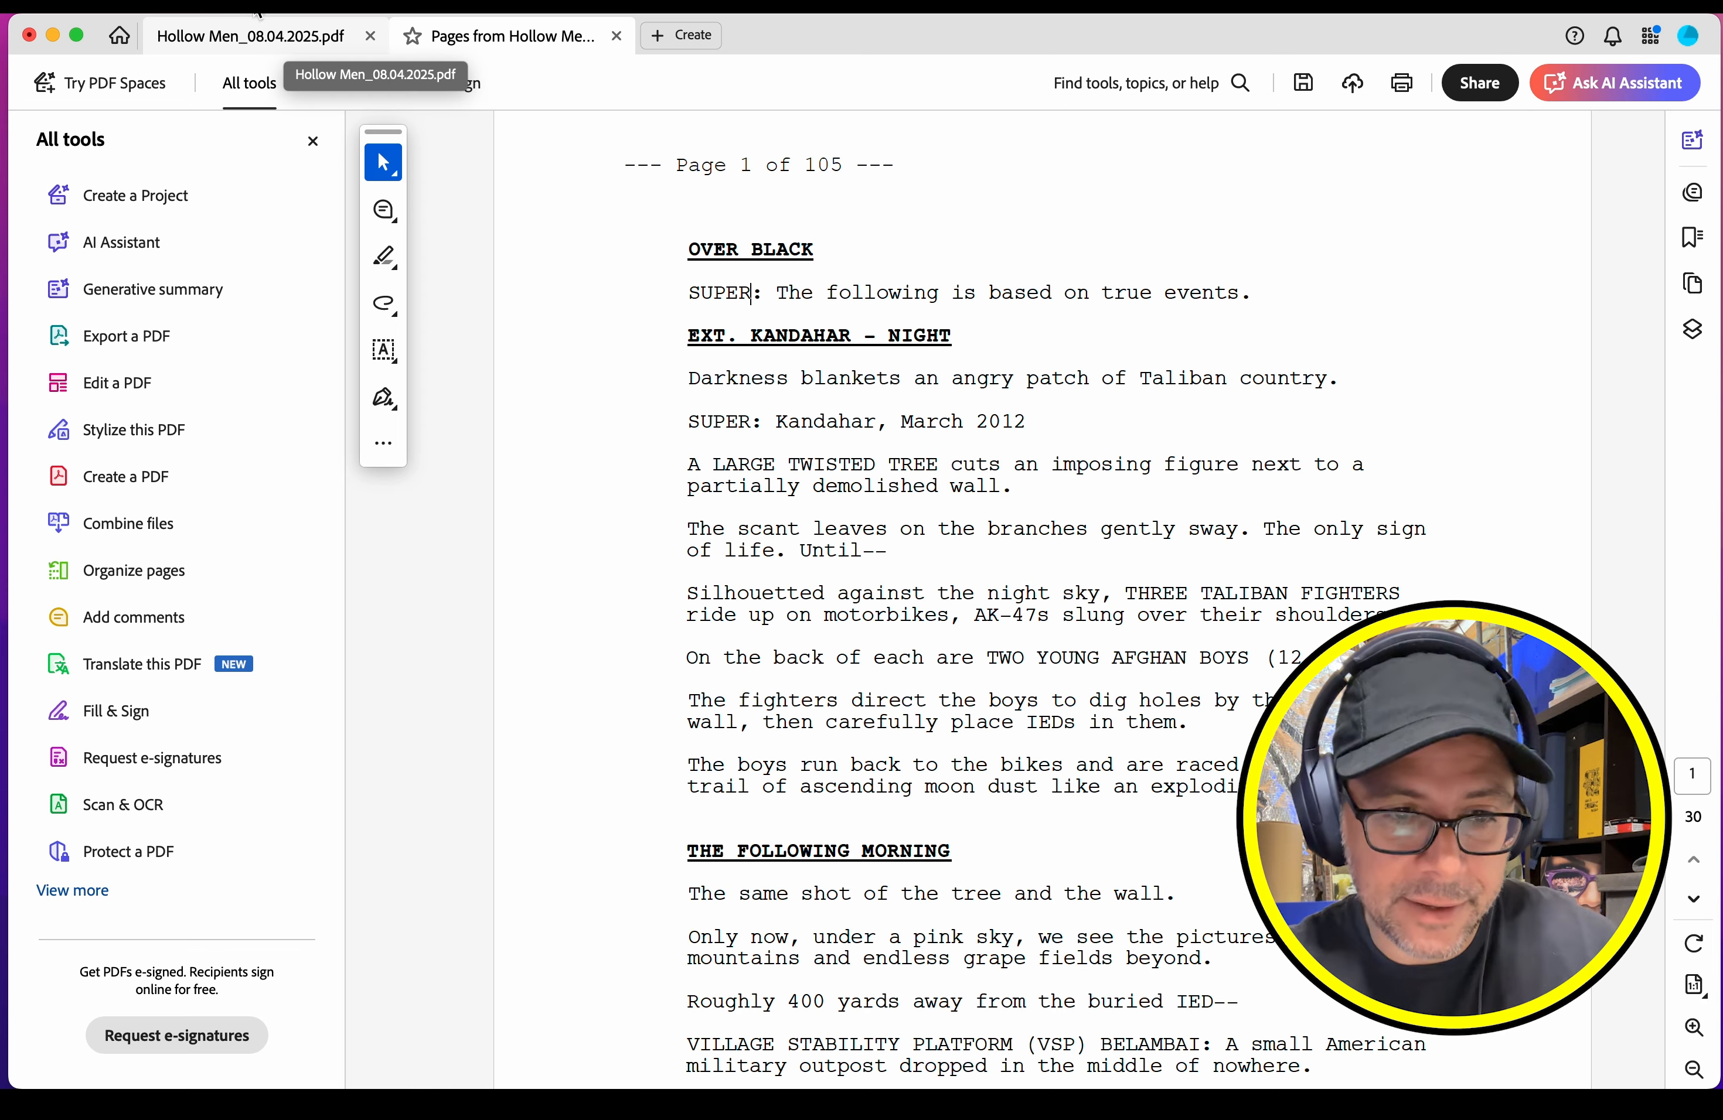
Step: Export the extracted PDF as accessible text named "Hollow Men_p001-030.txt" in the Chunks folder, replacing the existing file
{"action": "left_click", "coordinate": [192, 19]}
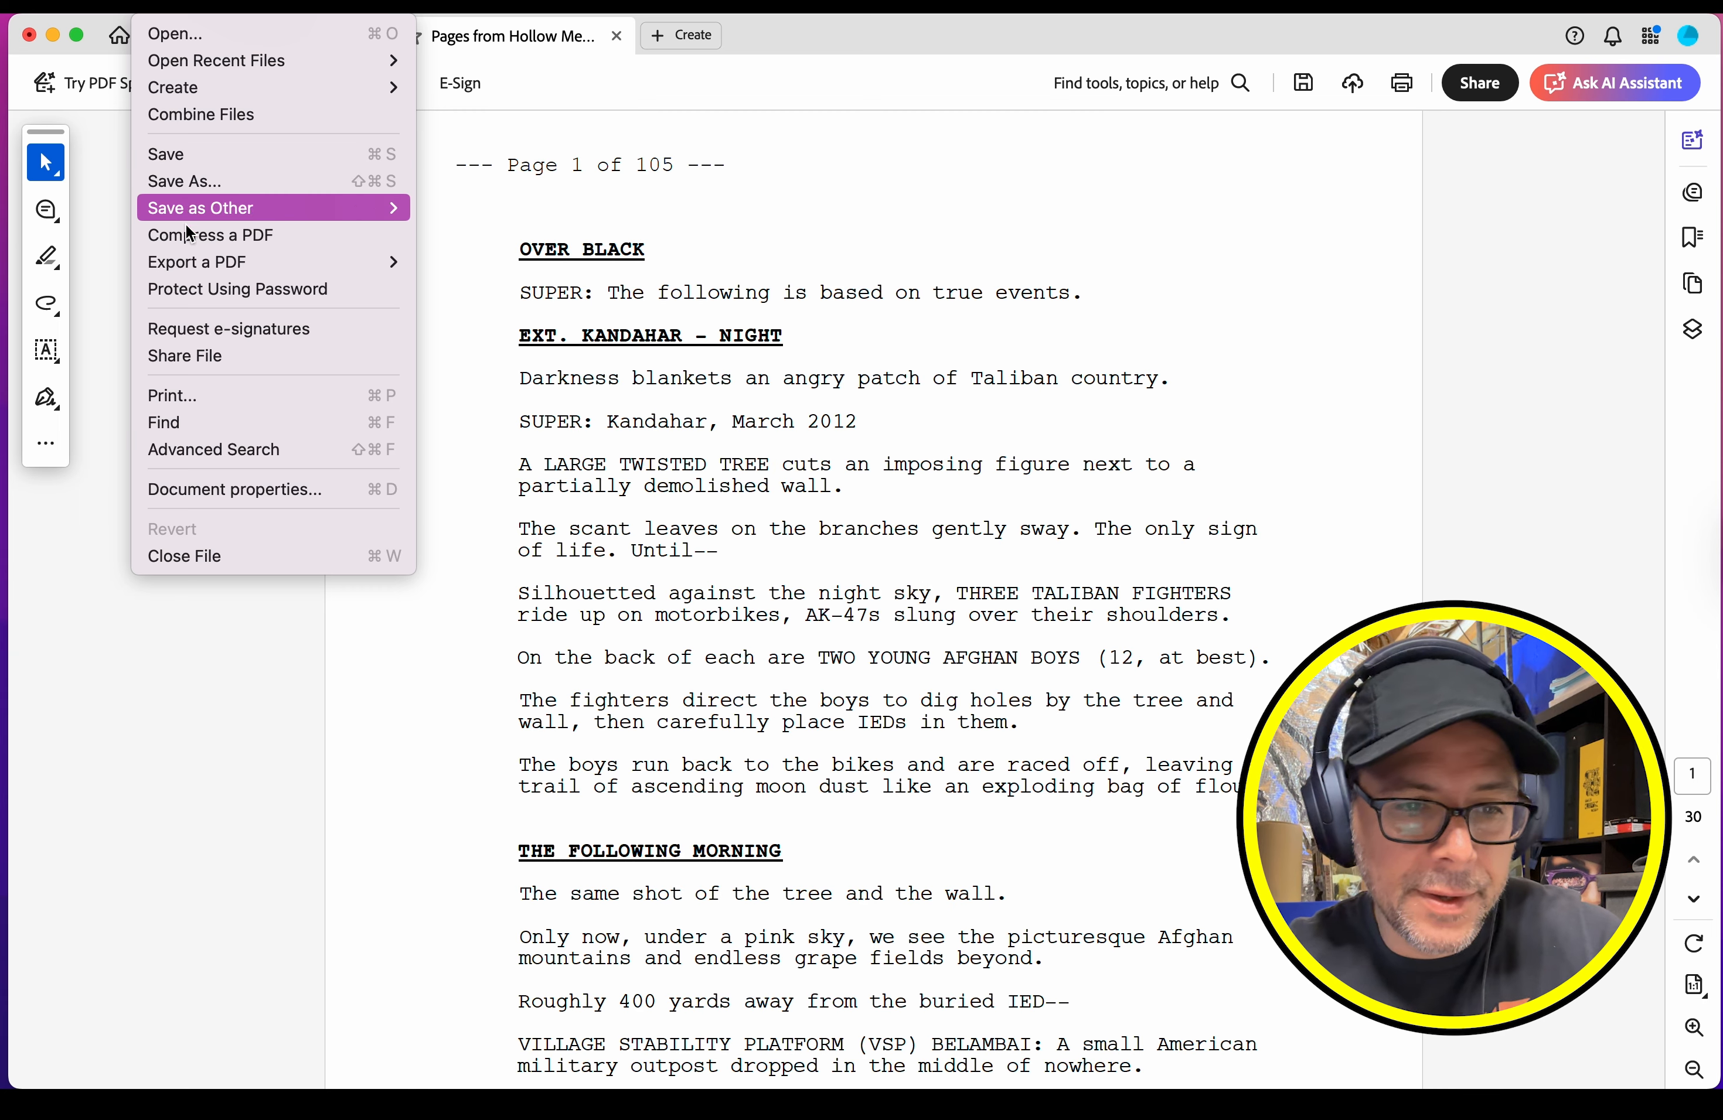
{"action": "mouse_move", "coordinate": [198, 262]}
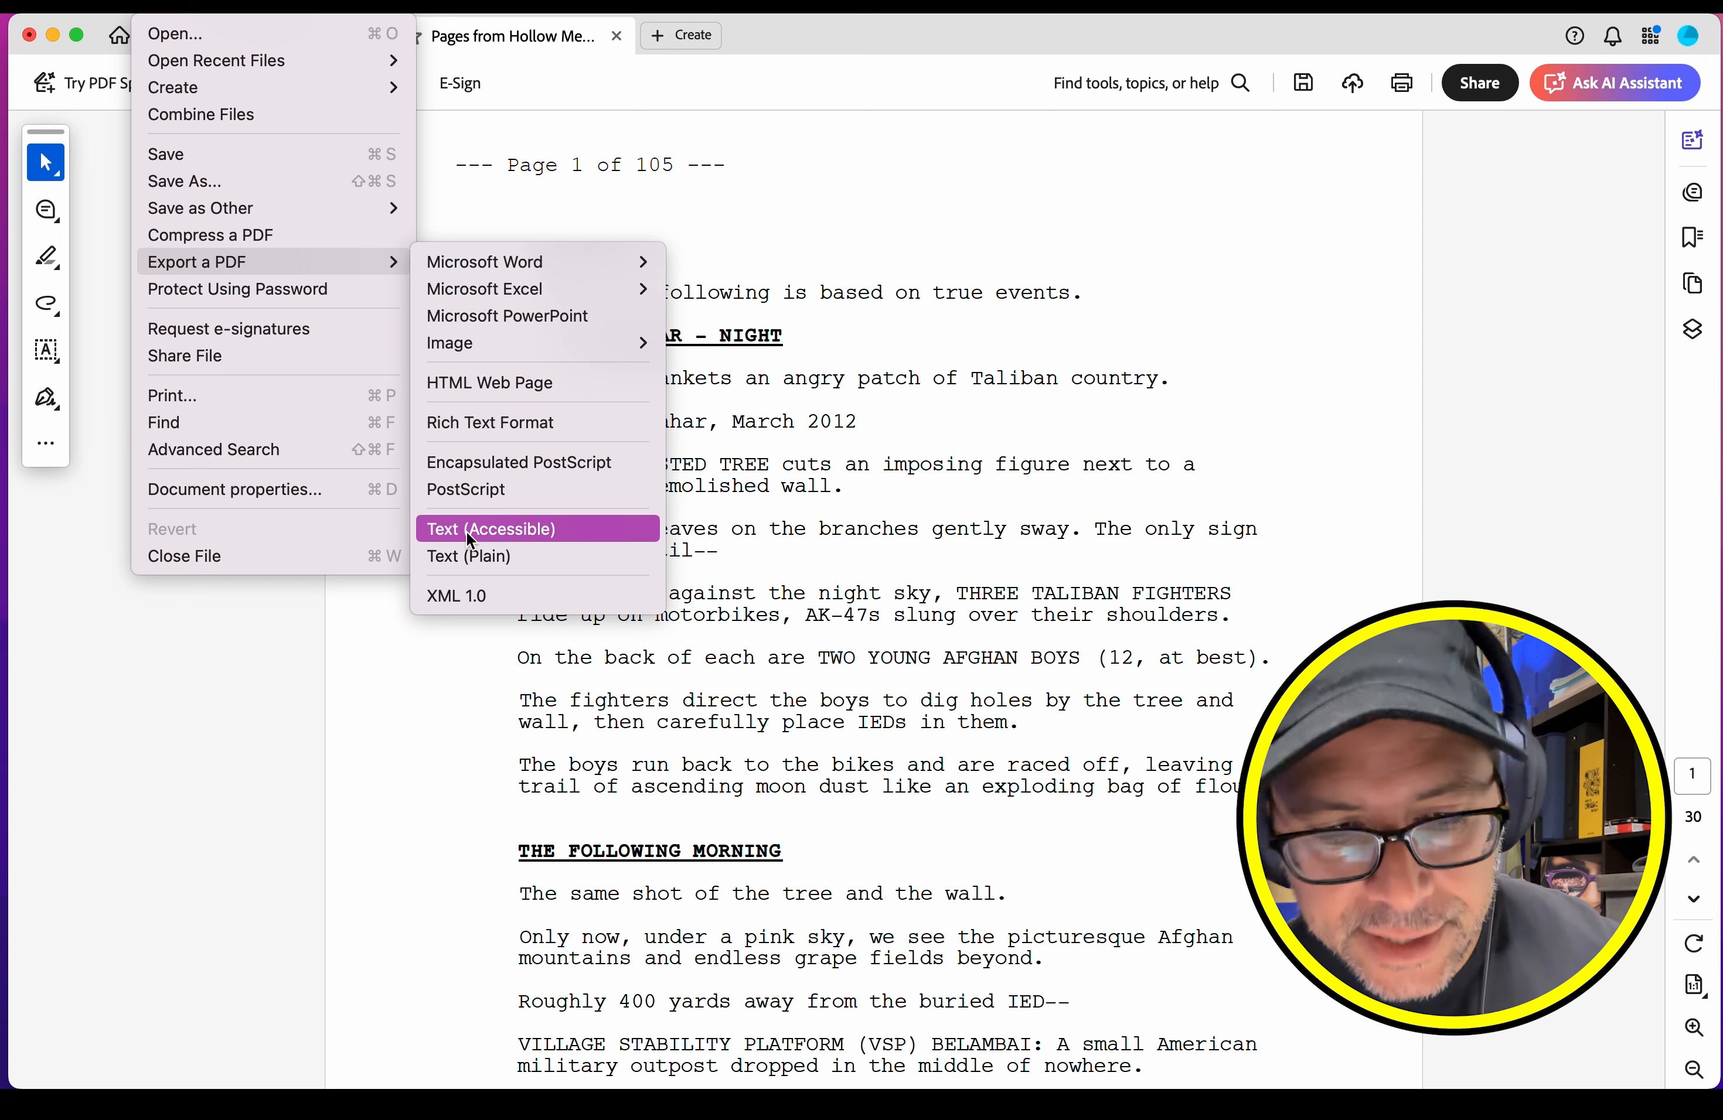
{"action": "left_click", "coordinate": [467, 532]}
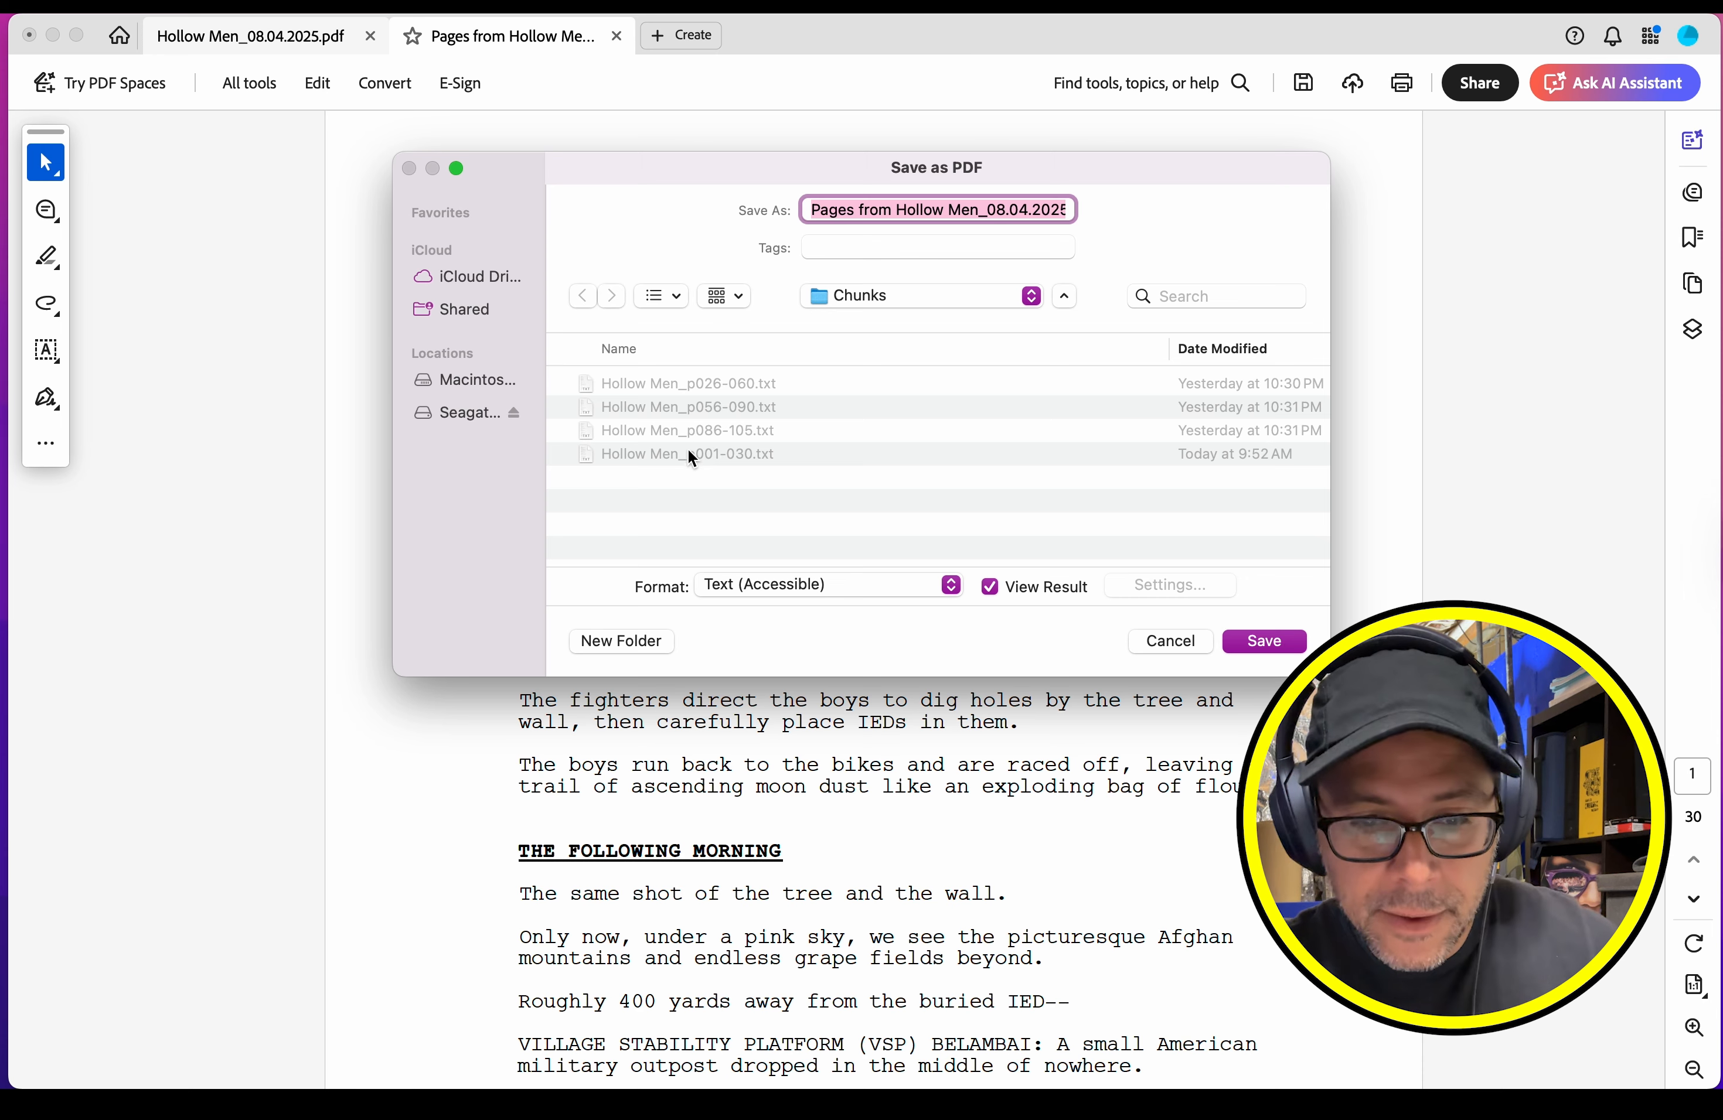
{"action": "left_click", "coordinate": [669, 454]}
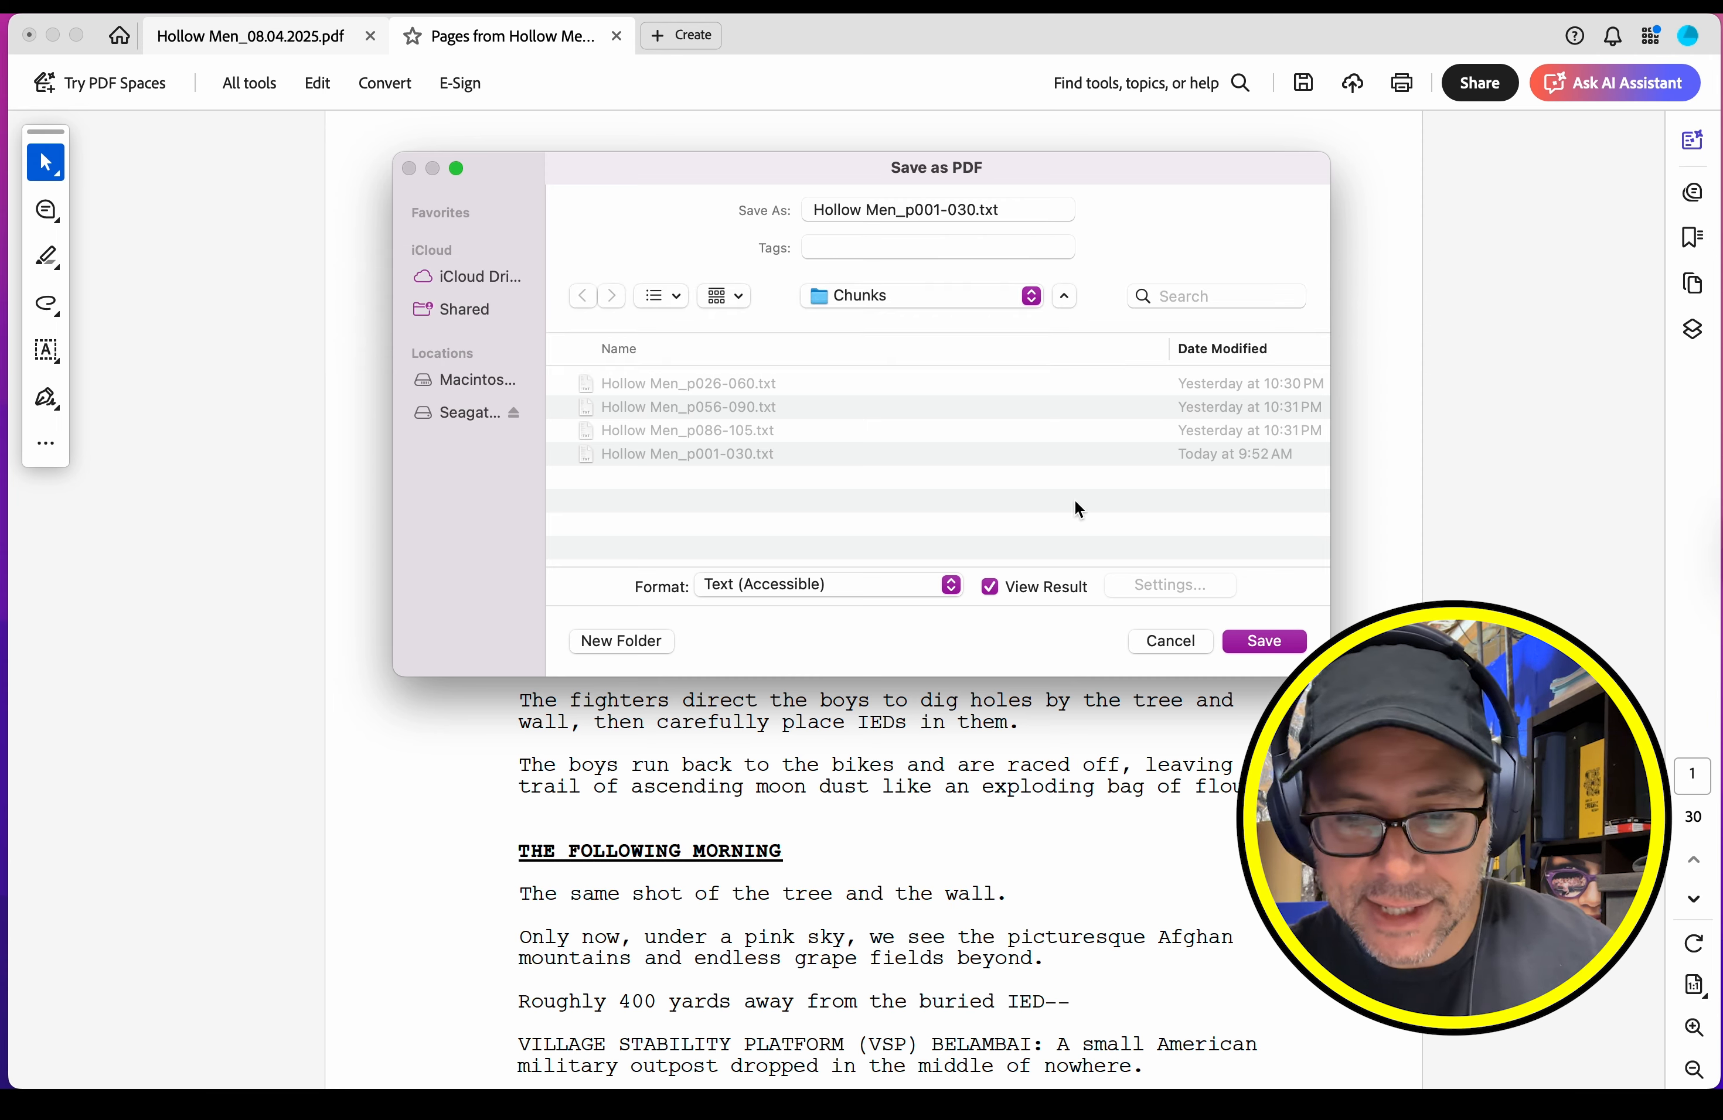
{"action": "left_click", "coordinate": [1275, 643]}
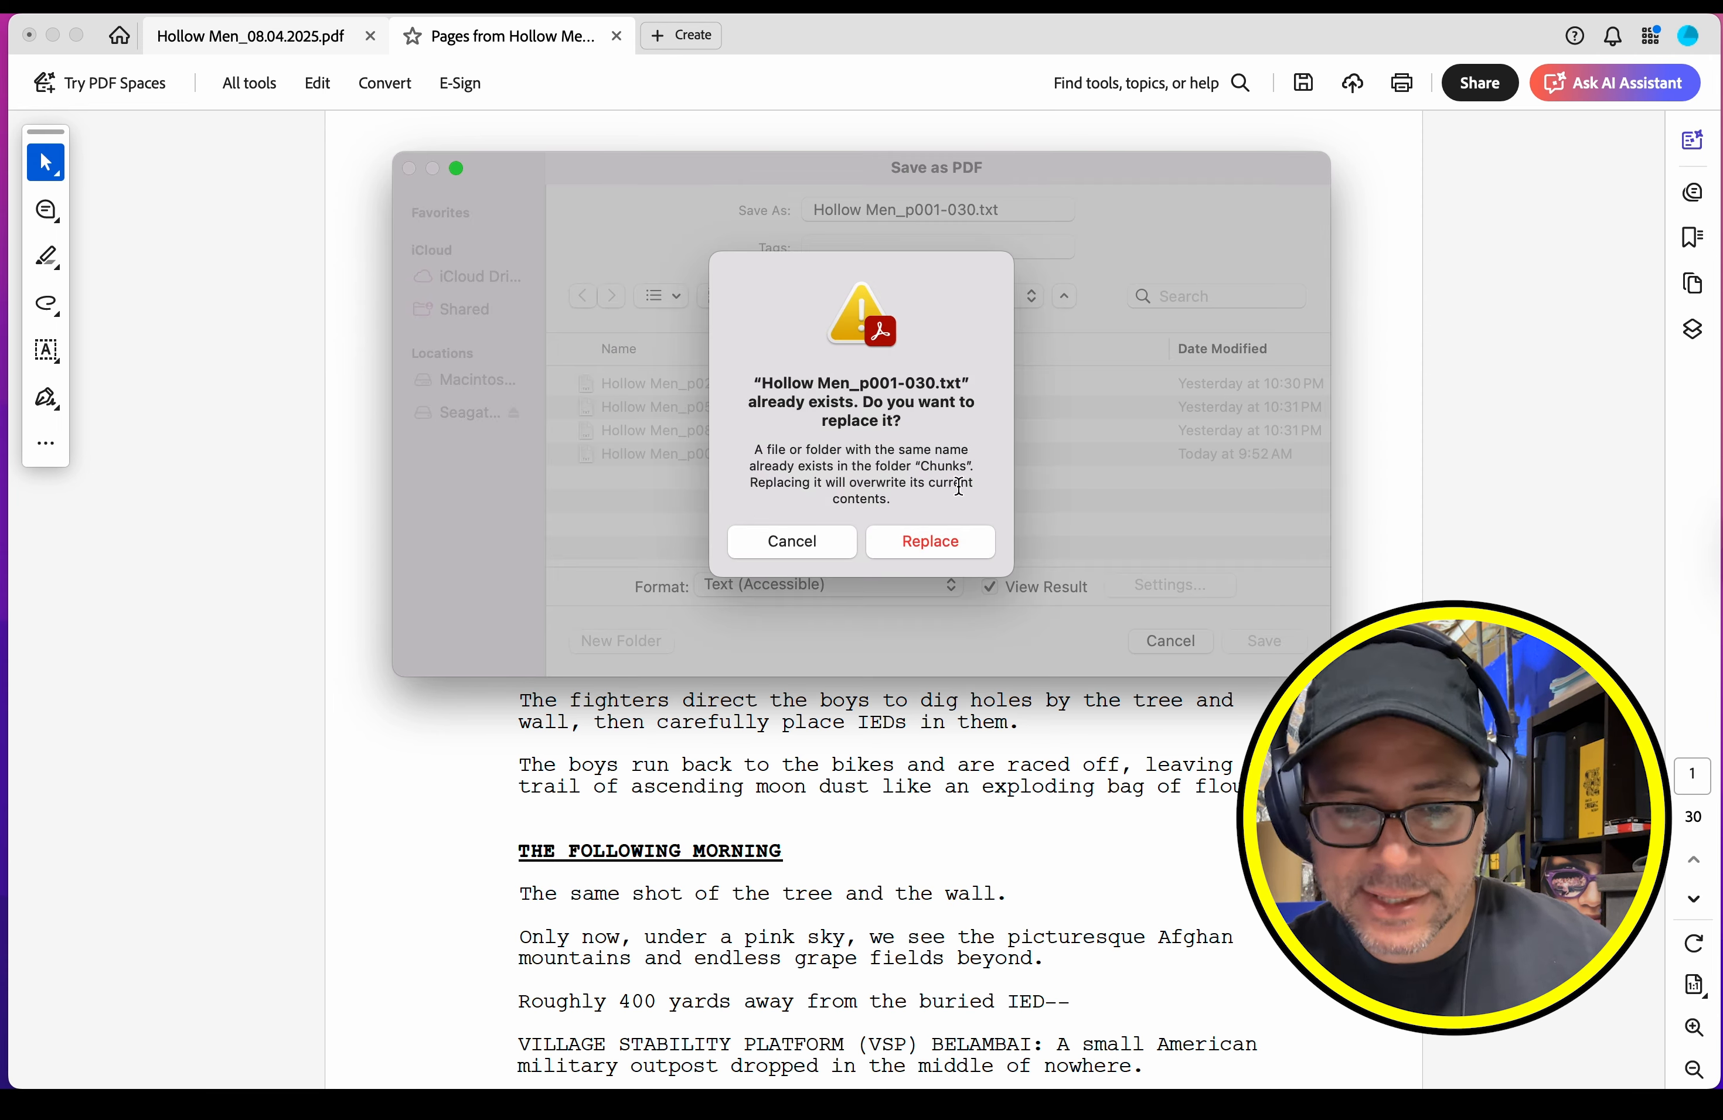
{"action": "left_click", "coordinate": [951, 540]}
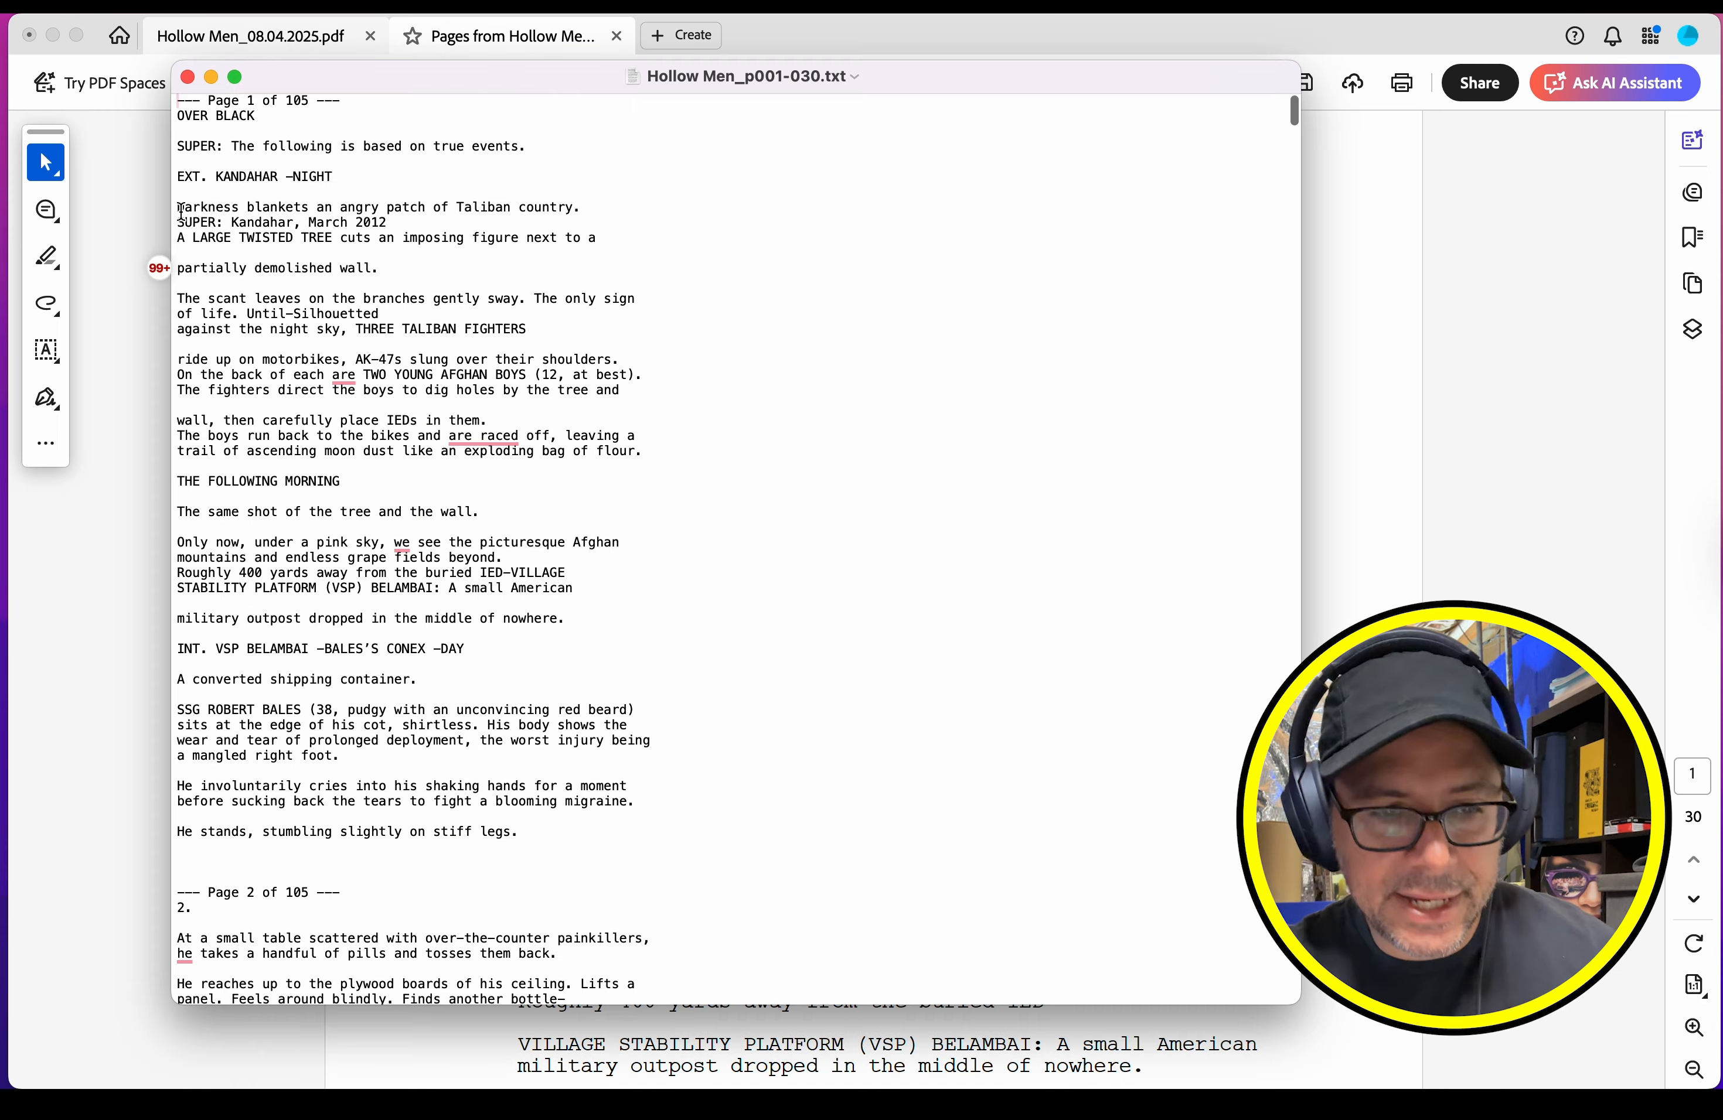
Step: Examine the page headers and the script's own page numbers in the exported text file, through to its final page
{"action": "scroll", "coordinate": [273, 612], "scroll_direction": "down", "scroll_amount": 10}
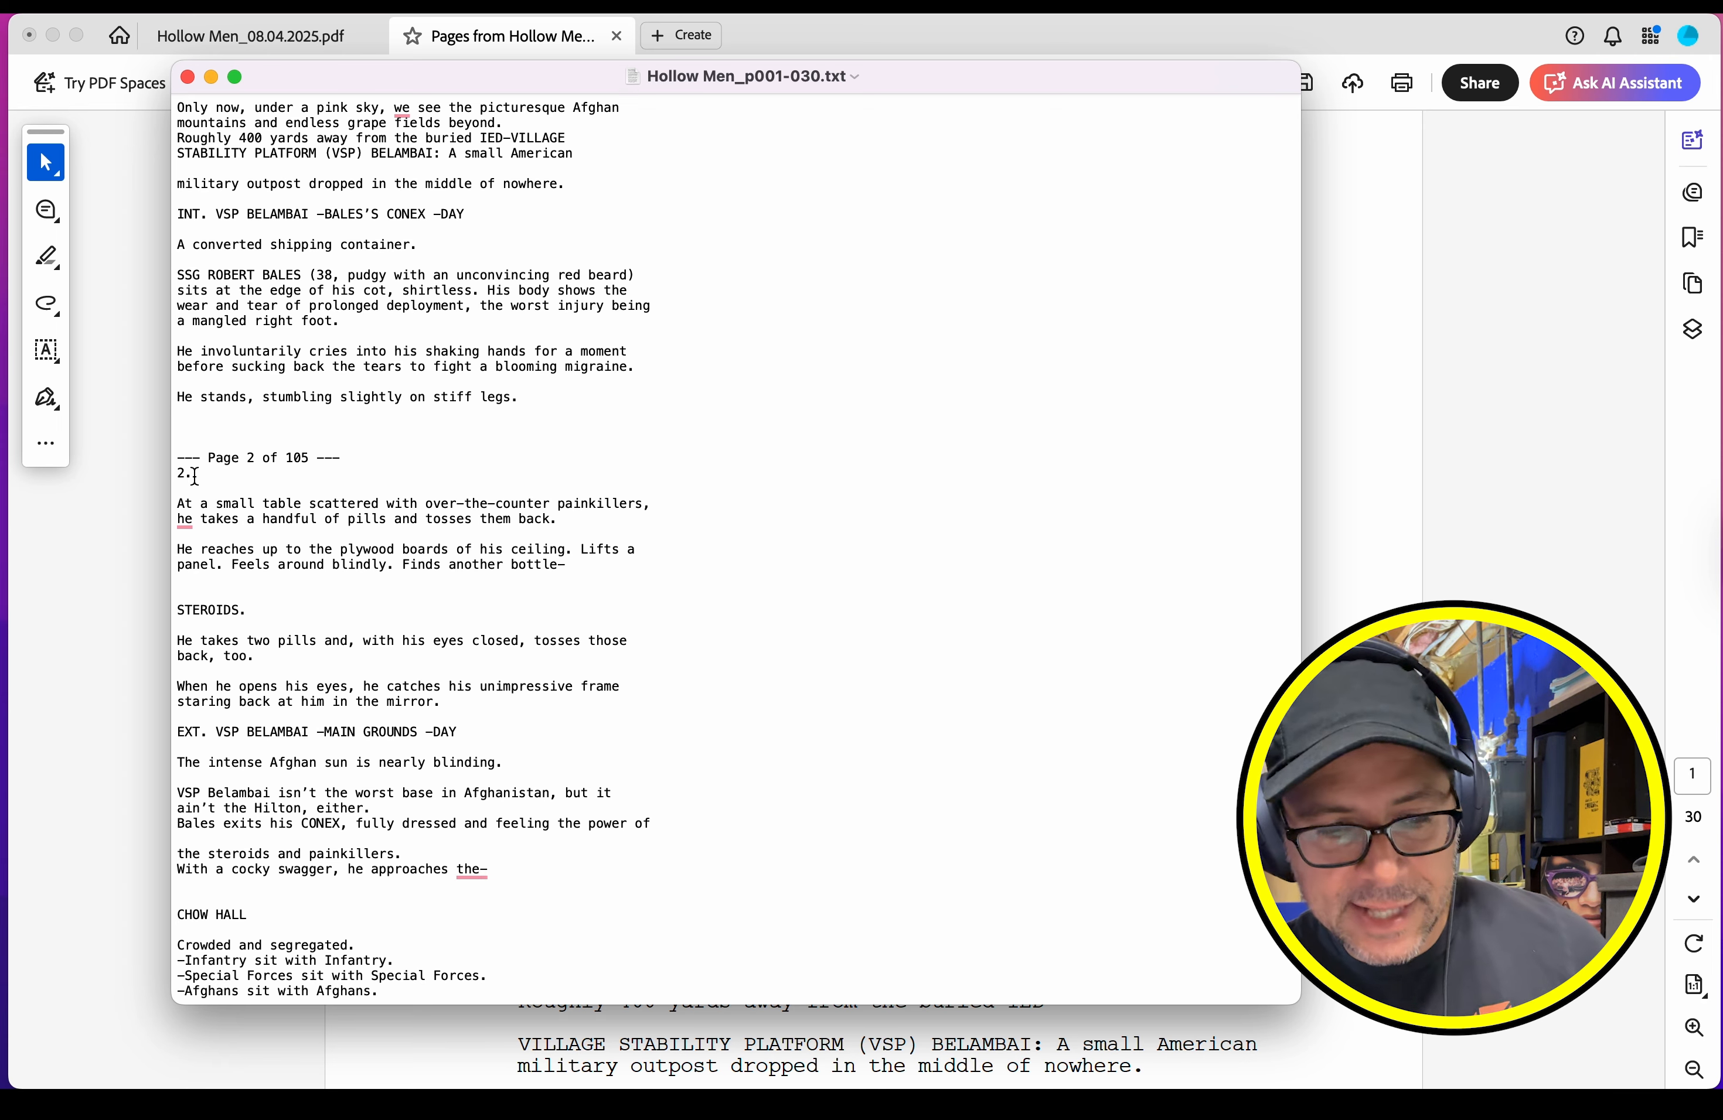
{"action": "scroll", "coordinate": [194, 477], "scroll_direction": "down", "scroll_amount": 15}
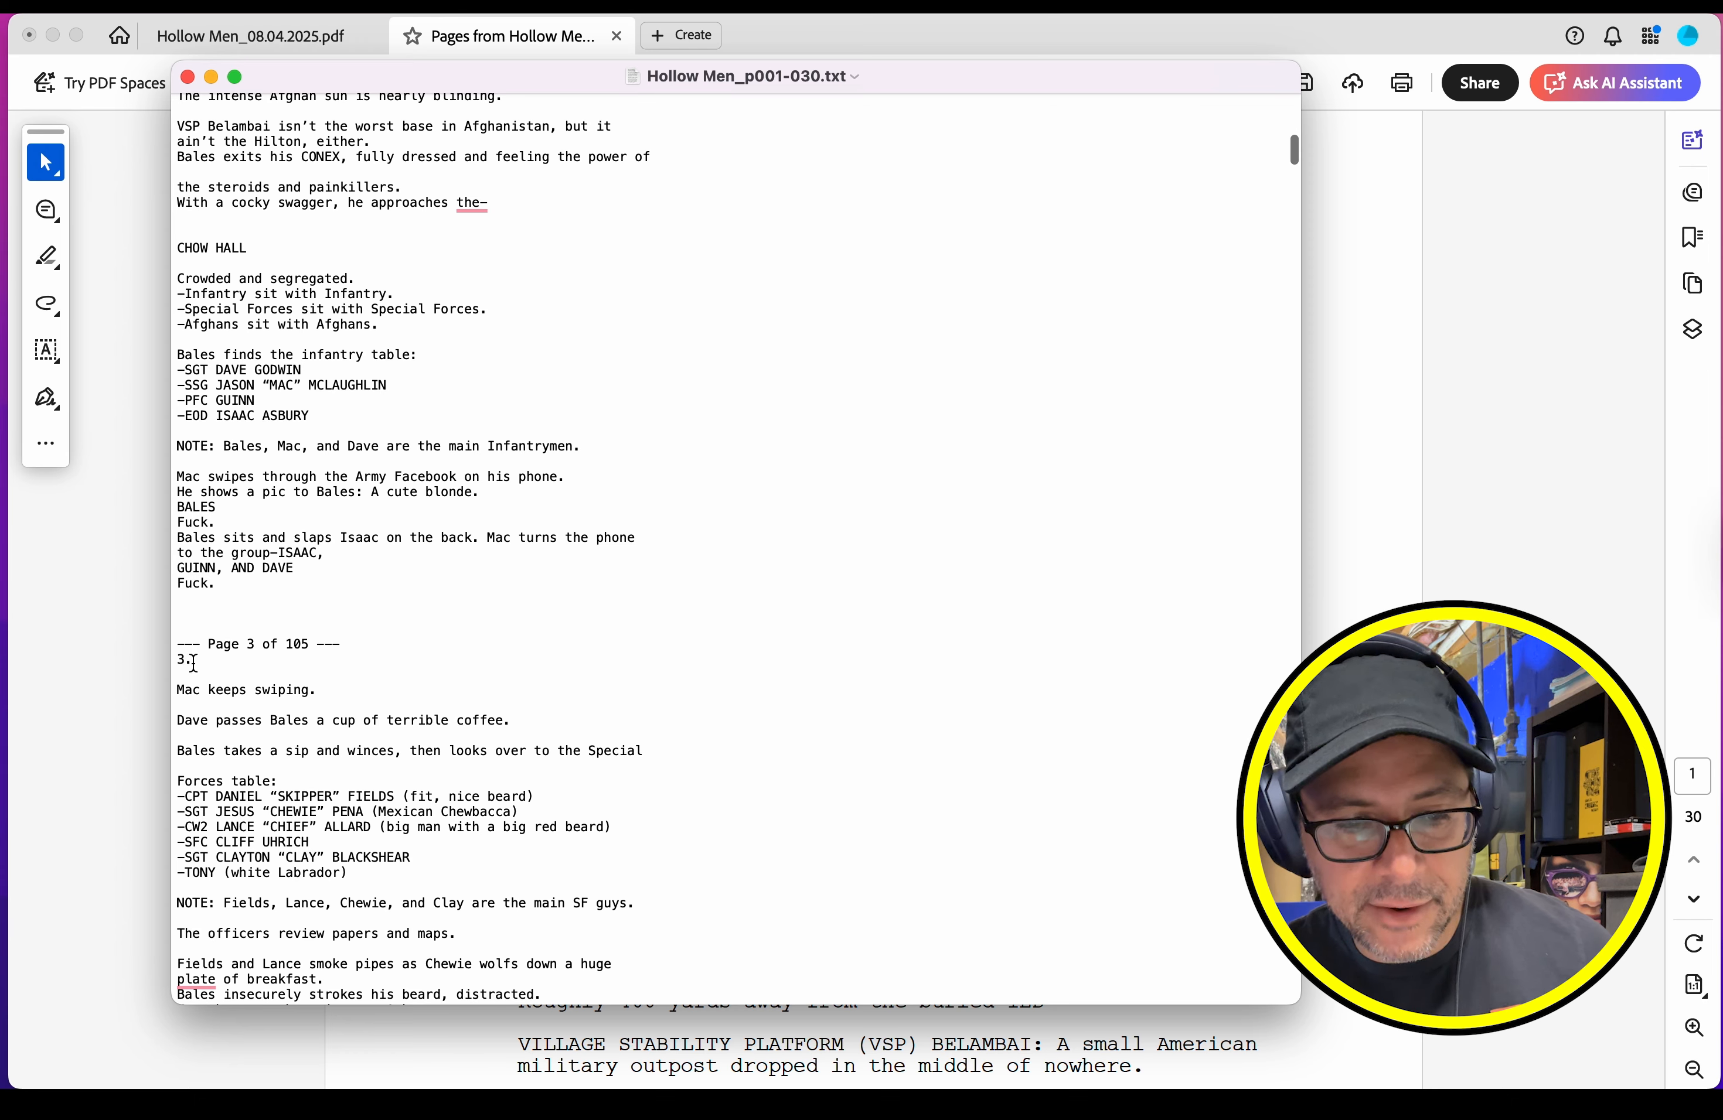
{"action": "scroll", "coordinate": [190, 659], "scroll_direction": "down", "scroll_amount": 10}
{"action": "scroll", "coordinate": [193, 663], "scroll_direction": "down", "scroll_amount": 12}
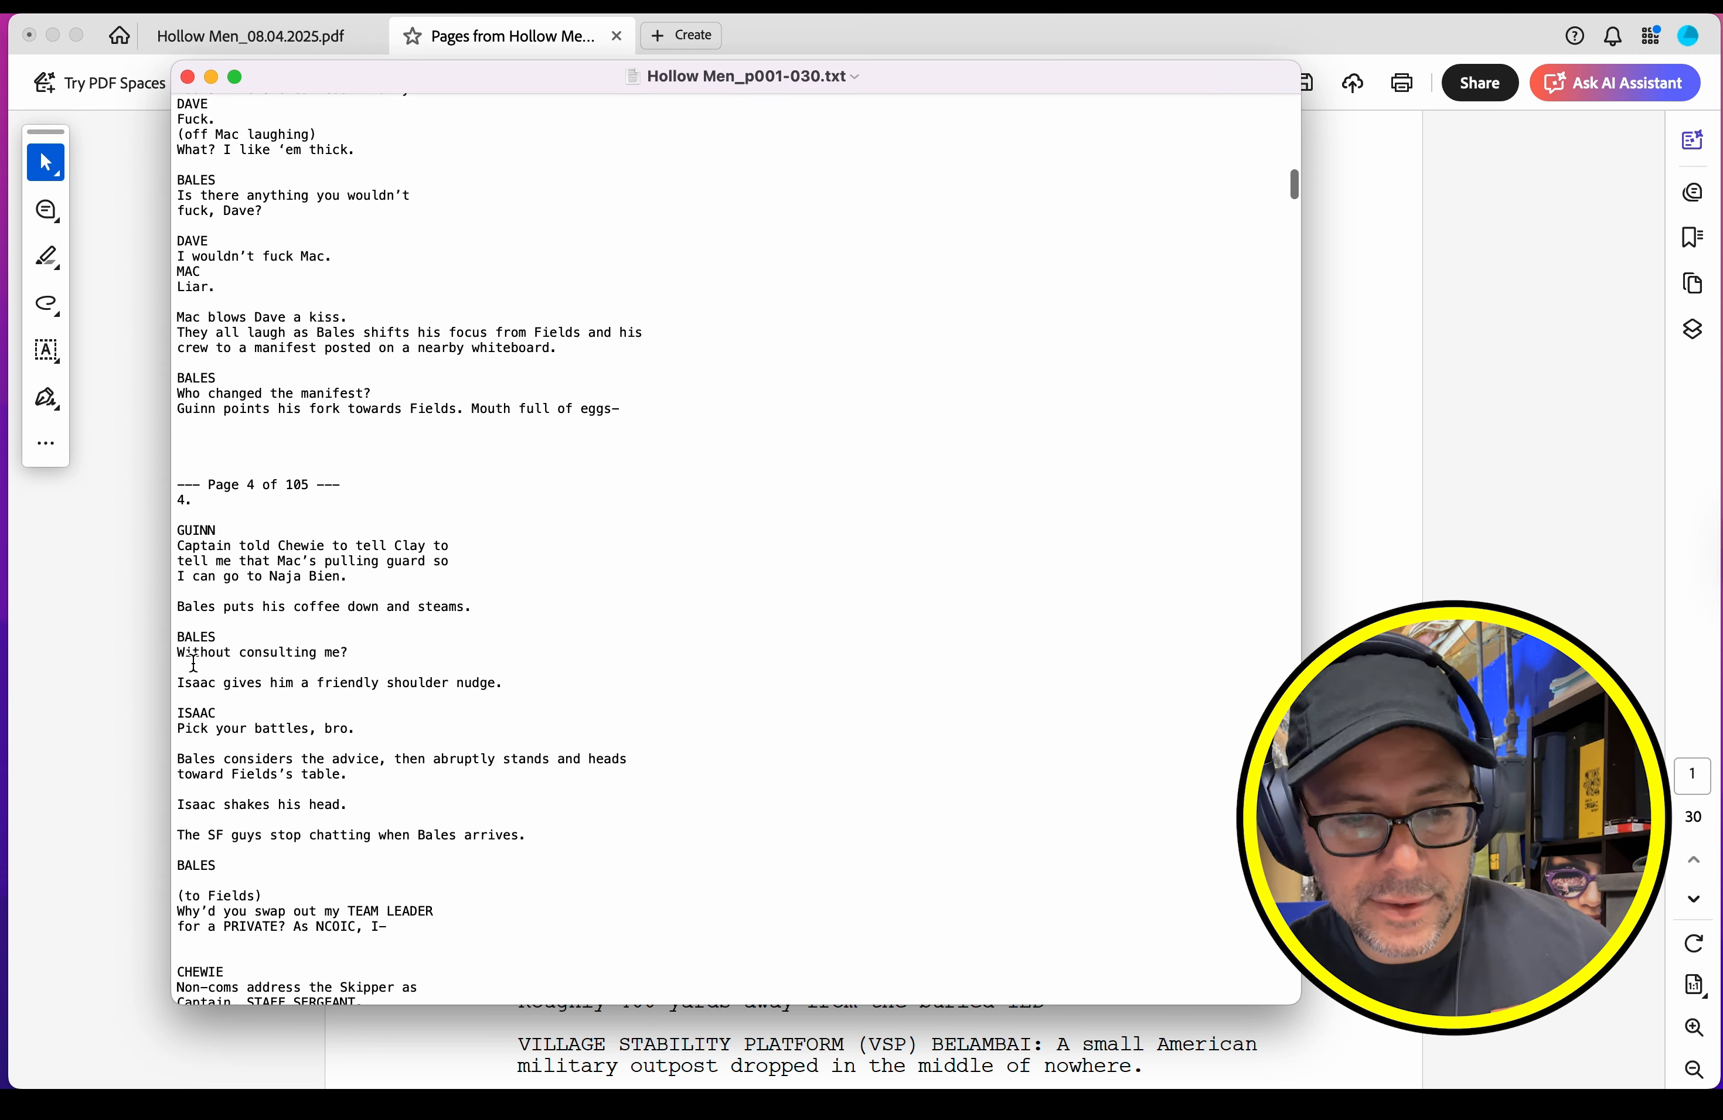
{"action": "scroll", "coordinate": [201, 503], "scroll_direction": "down", "scroll_amount": 16}
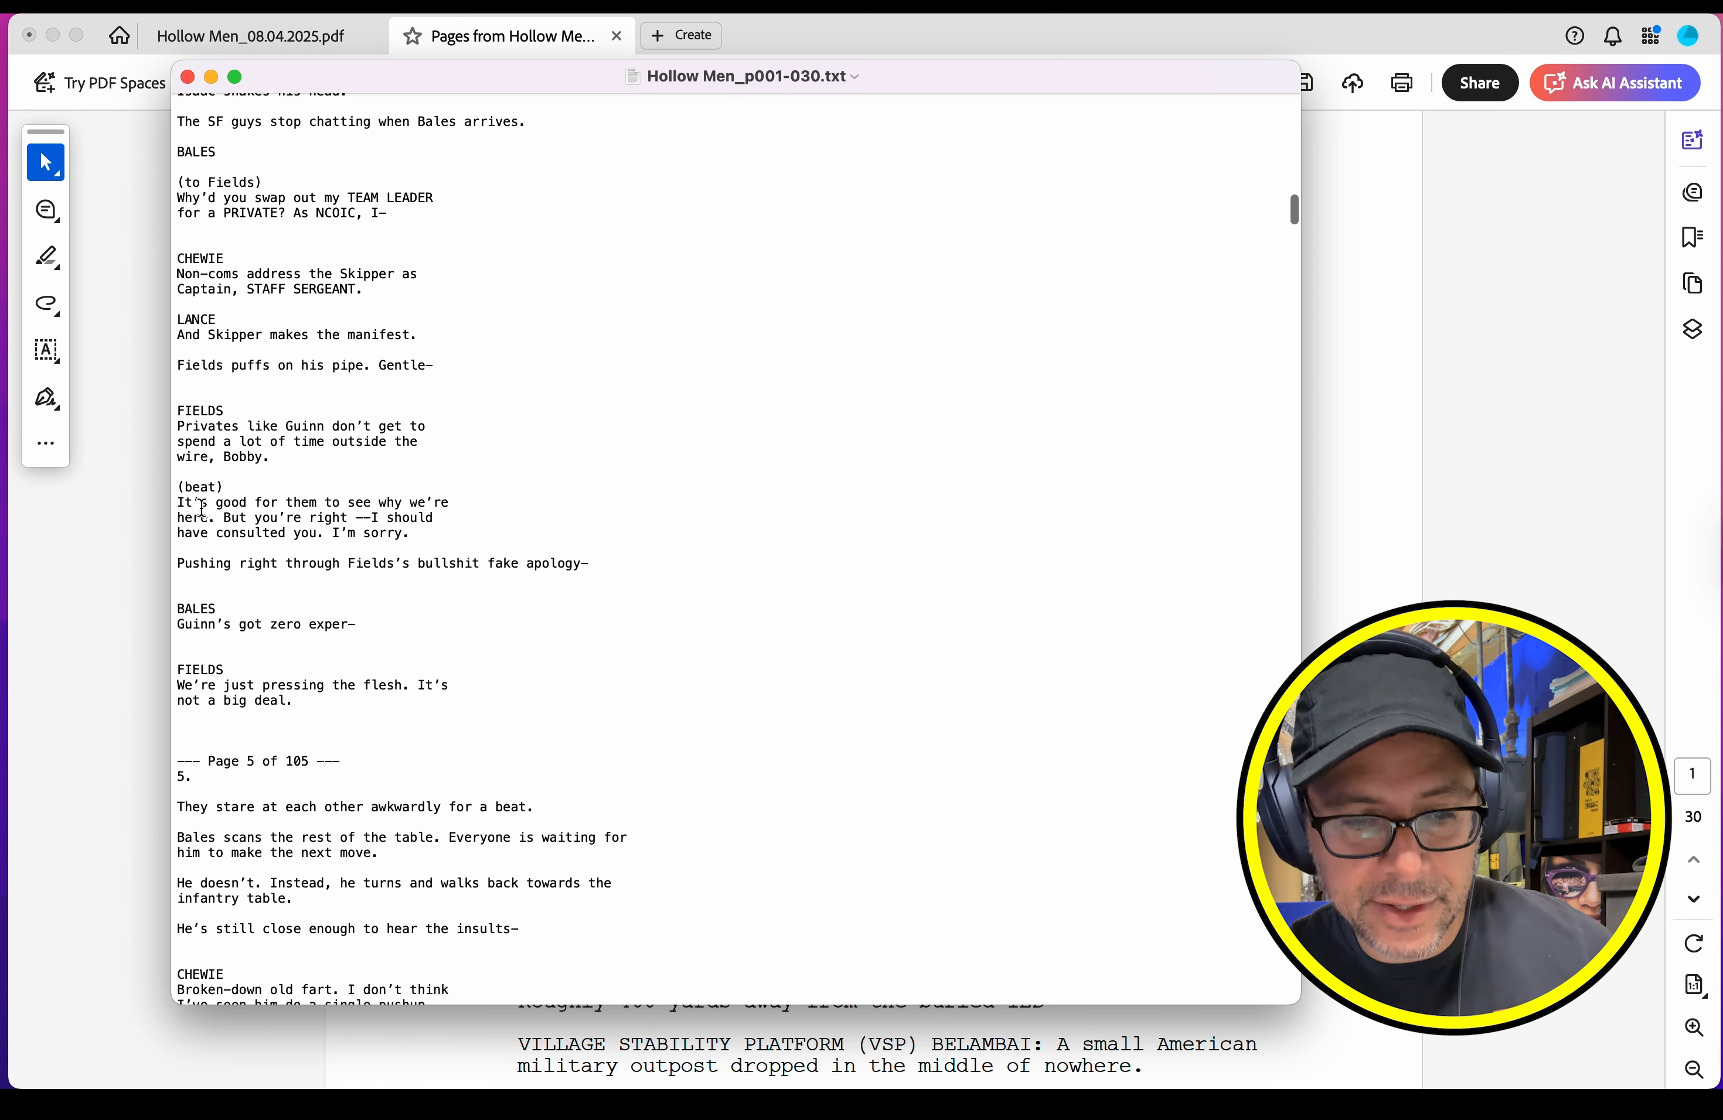
{"action": "left_click_drag", "start_coordinate": [197, 527], "coordinate": [165, 525]}
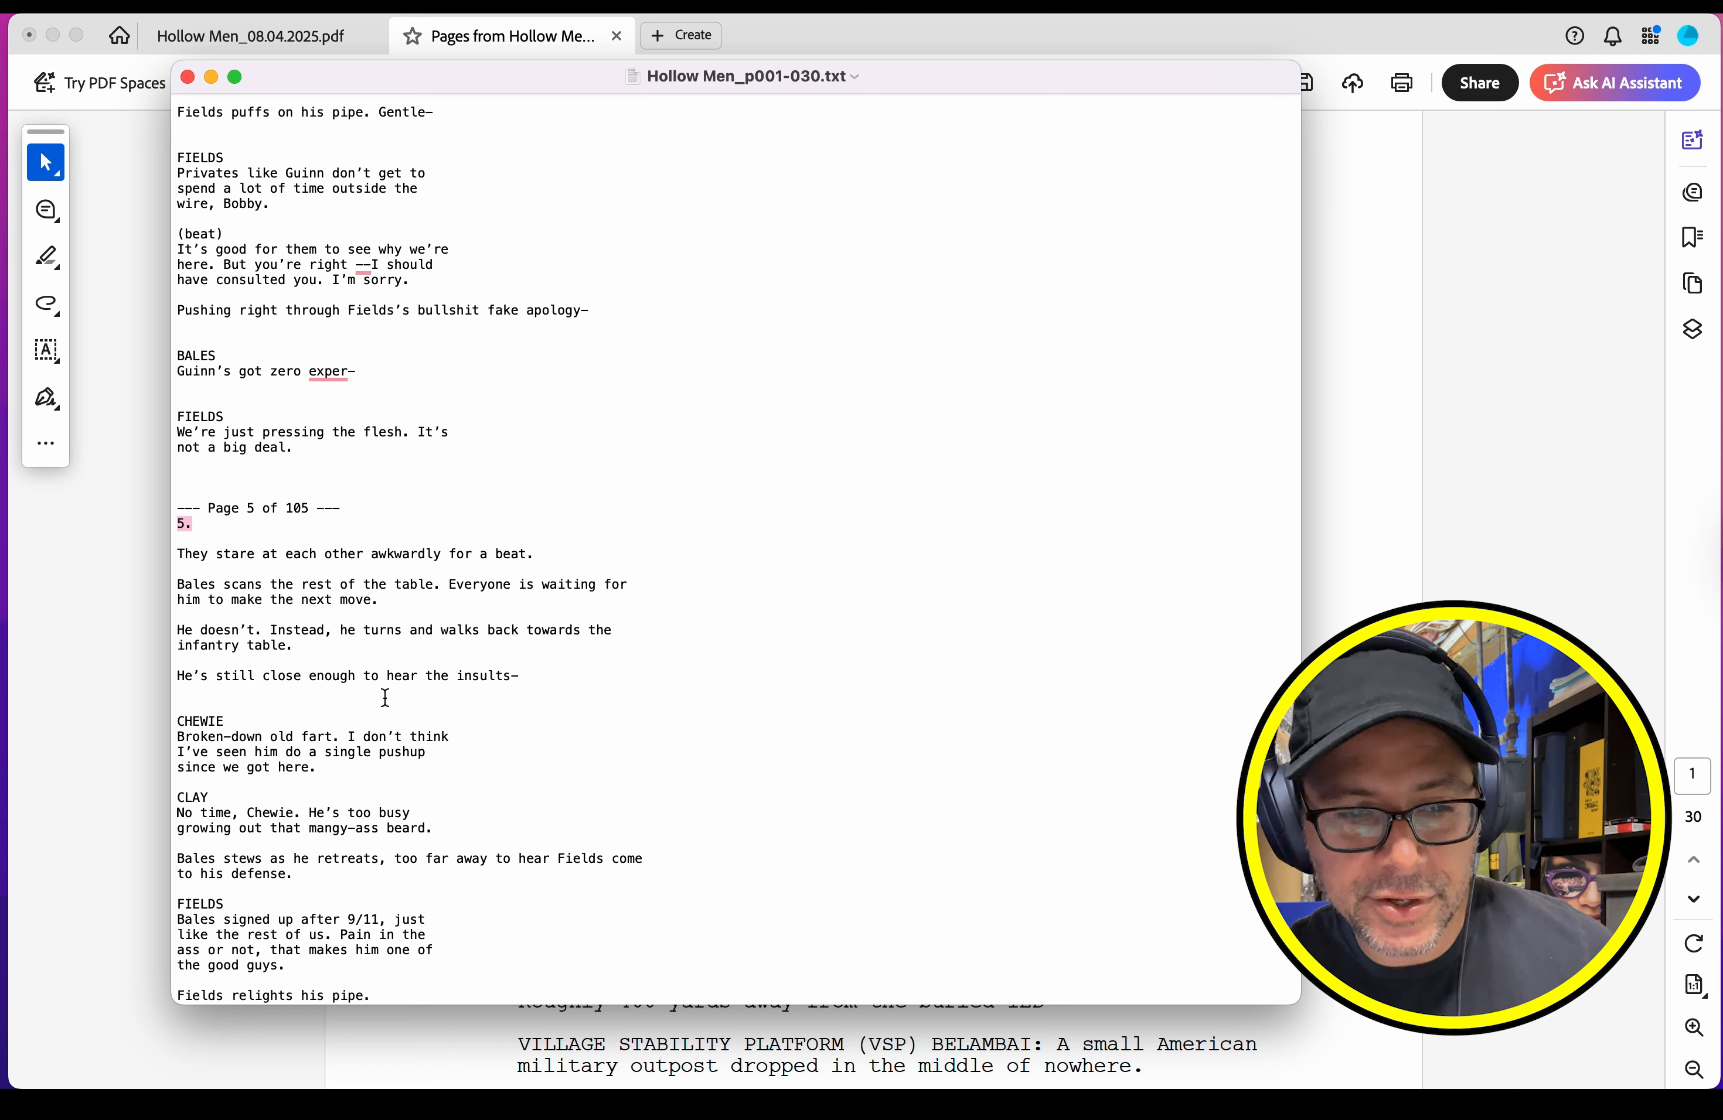
{"action": "left_click", "coordinate": [401, 614]}
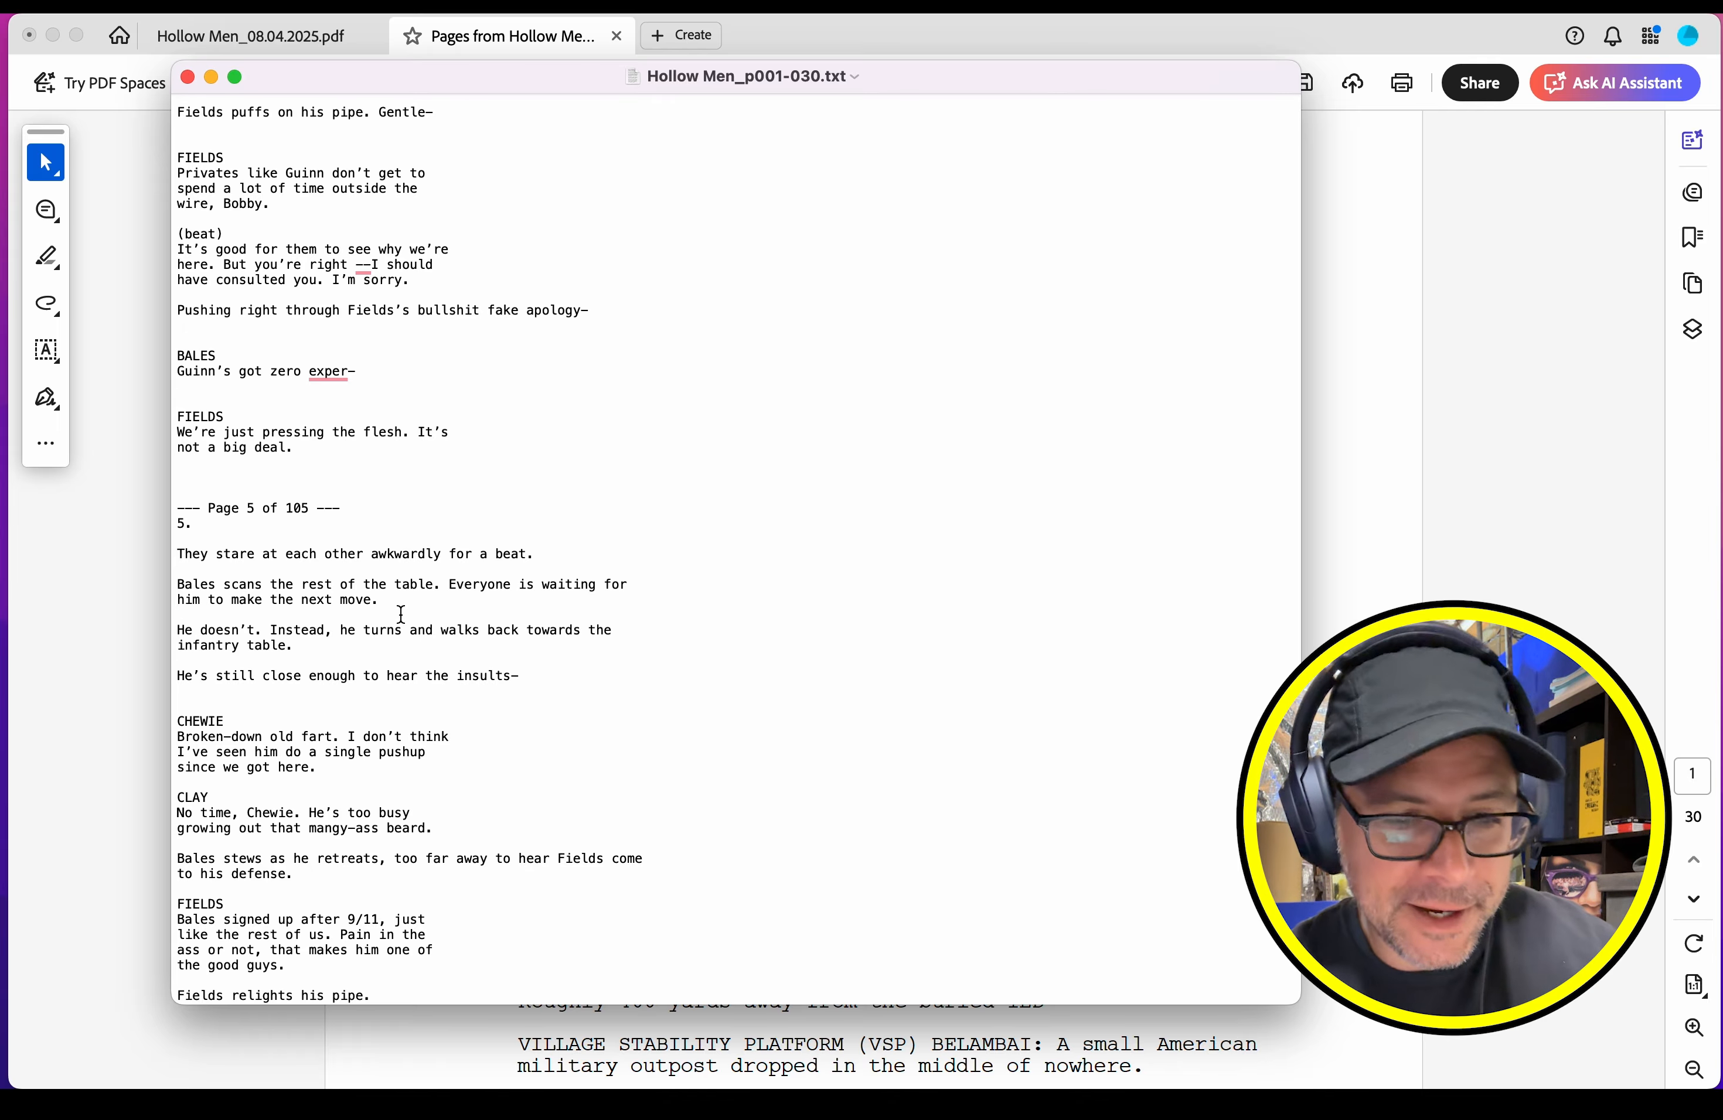
{"action": "scroll", "coordinate": [400, 615], "scroll_direction": "down", "scroll_amount": 10}
{"action": "left_click_drag", "start_coordinate": [1293, 245], "coordinate": [1291, 986]}
{"action": "scroll", "coordinate": [390, 502], "scroll_direction": "up", "scroll_amount": 3}
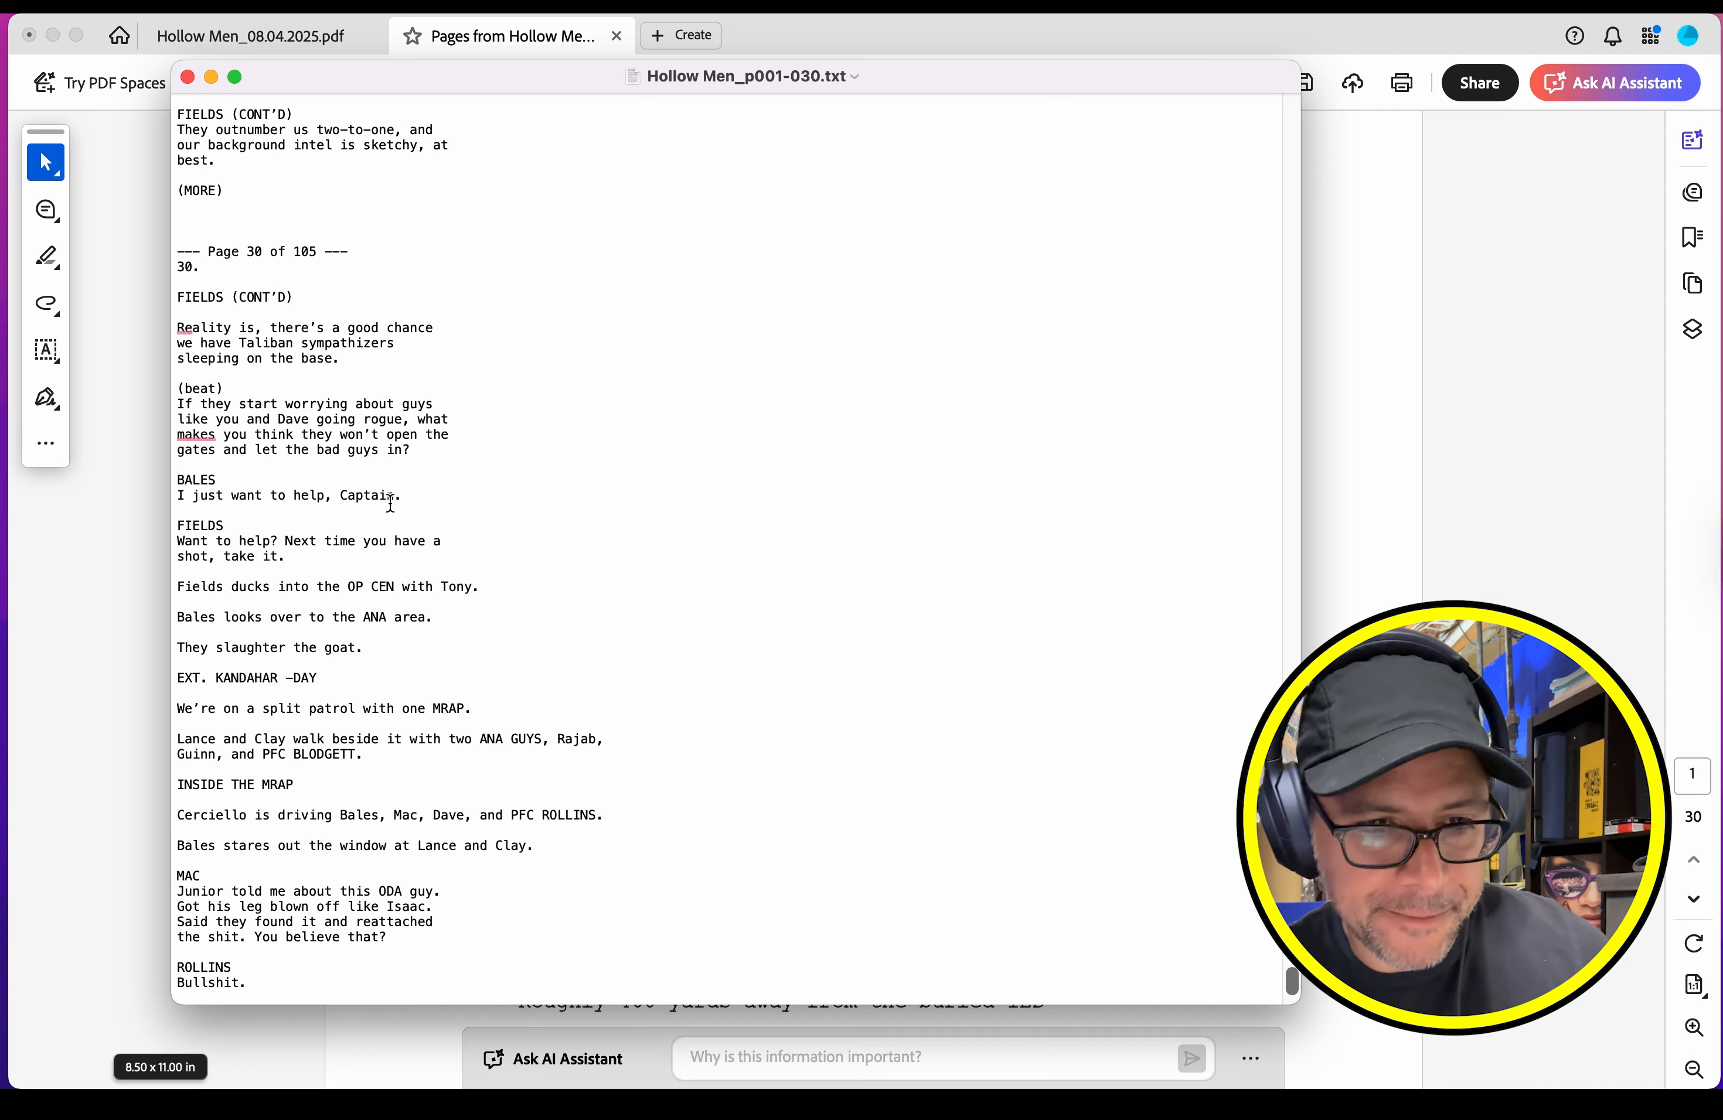
{"action": "scroll", "coordinate": [391, 502], "scroll_direction": "up", "scroll_amount": 2}
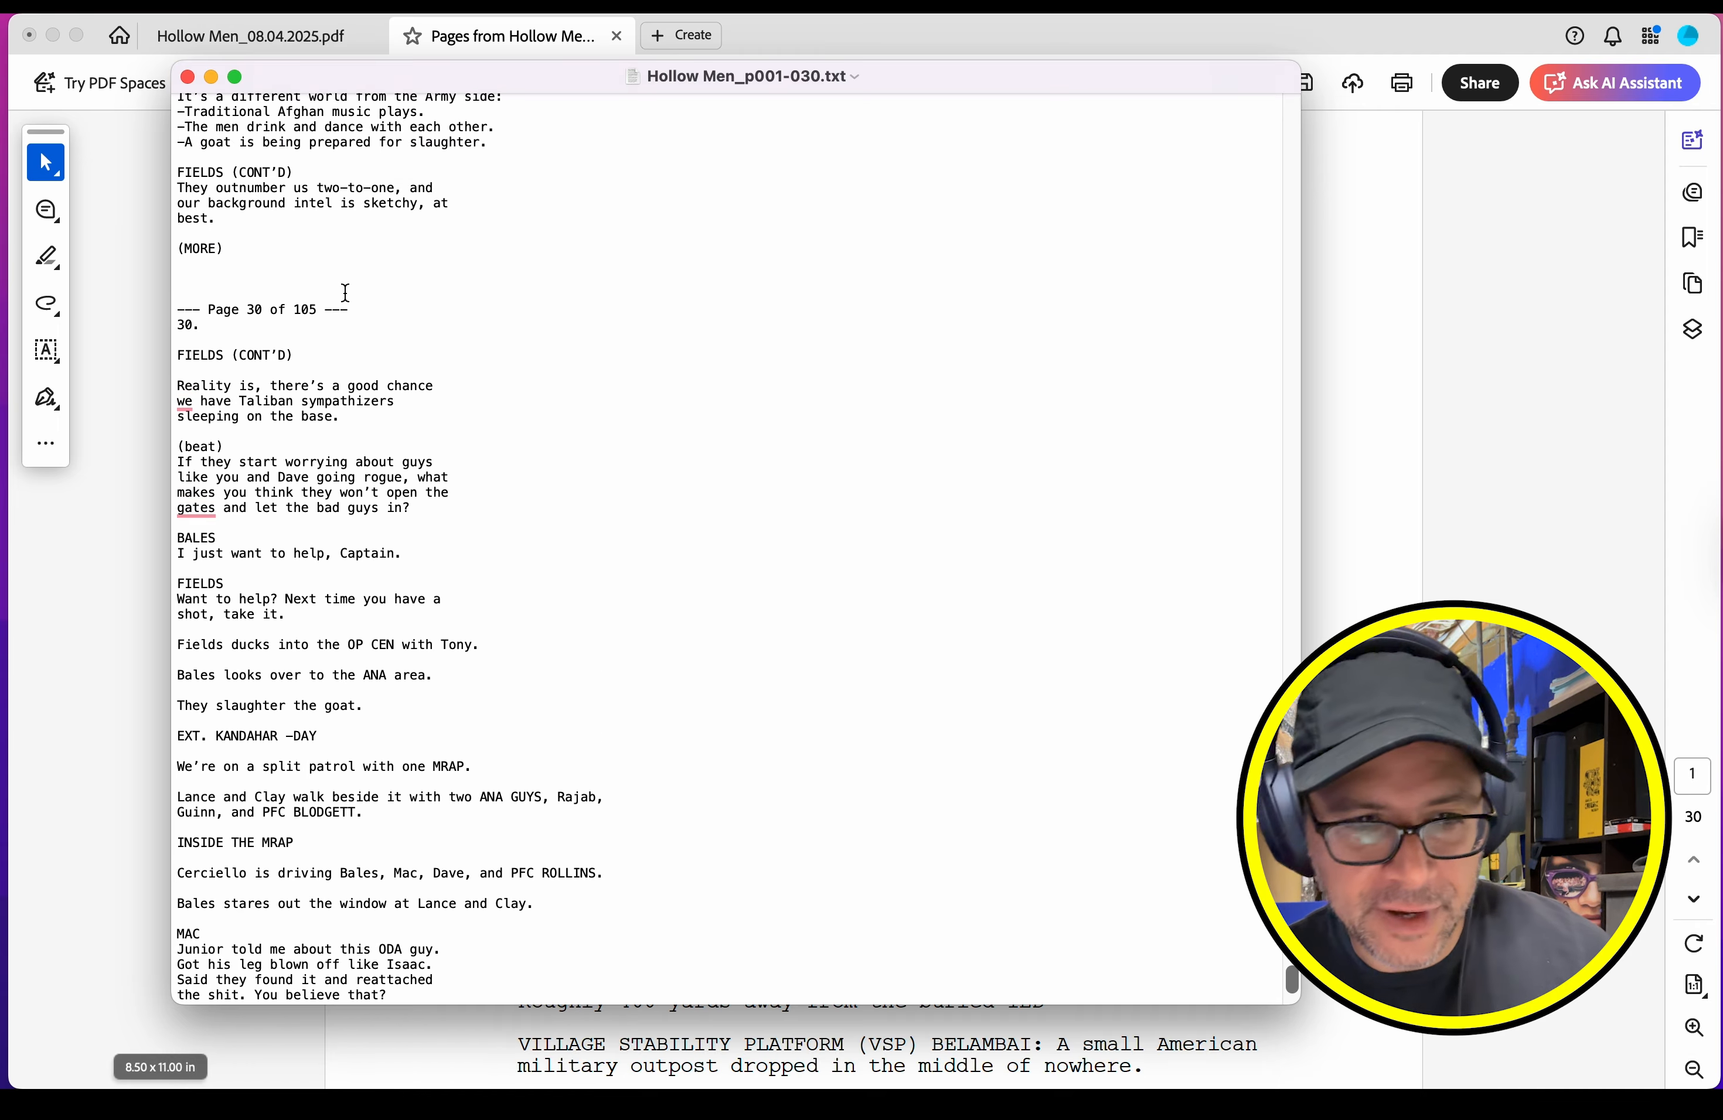
Step: Close the exported text file and the extracted PDF, discarding the PDF's unsaved changes
{"action": "key", "text": "super+w"}
{"action": "left_click", "coordinate": [617, 36]}
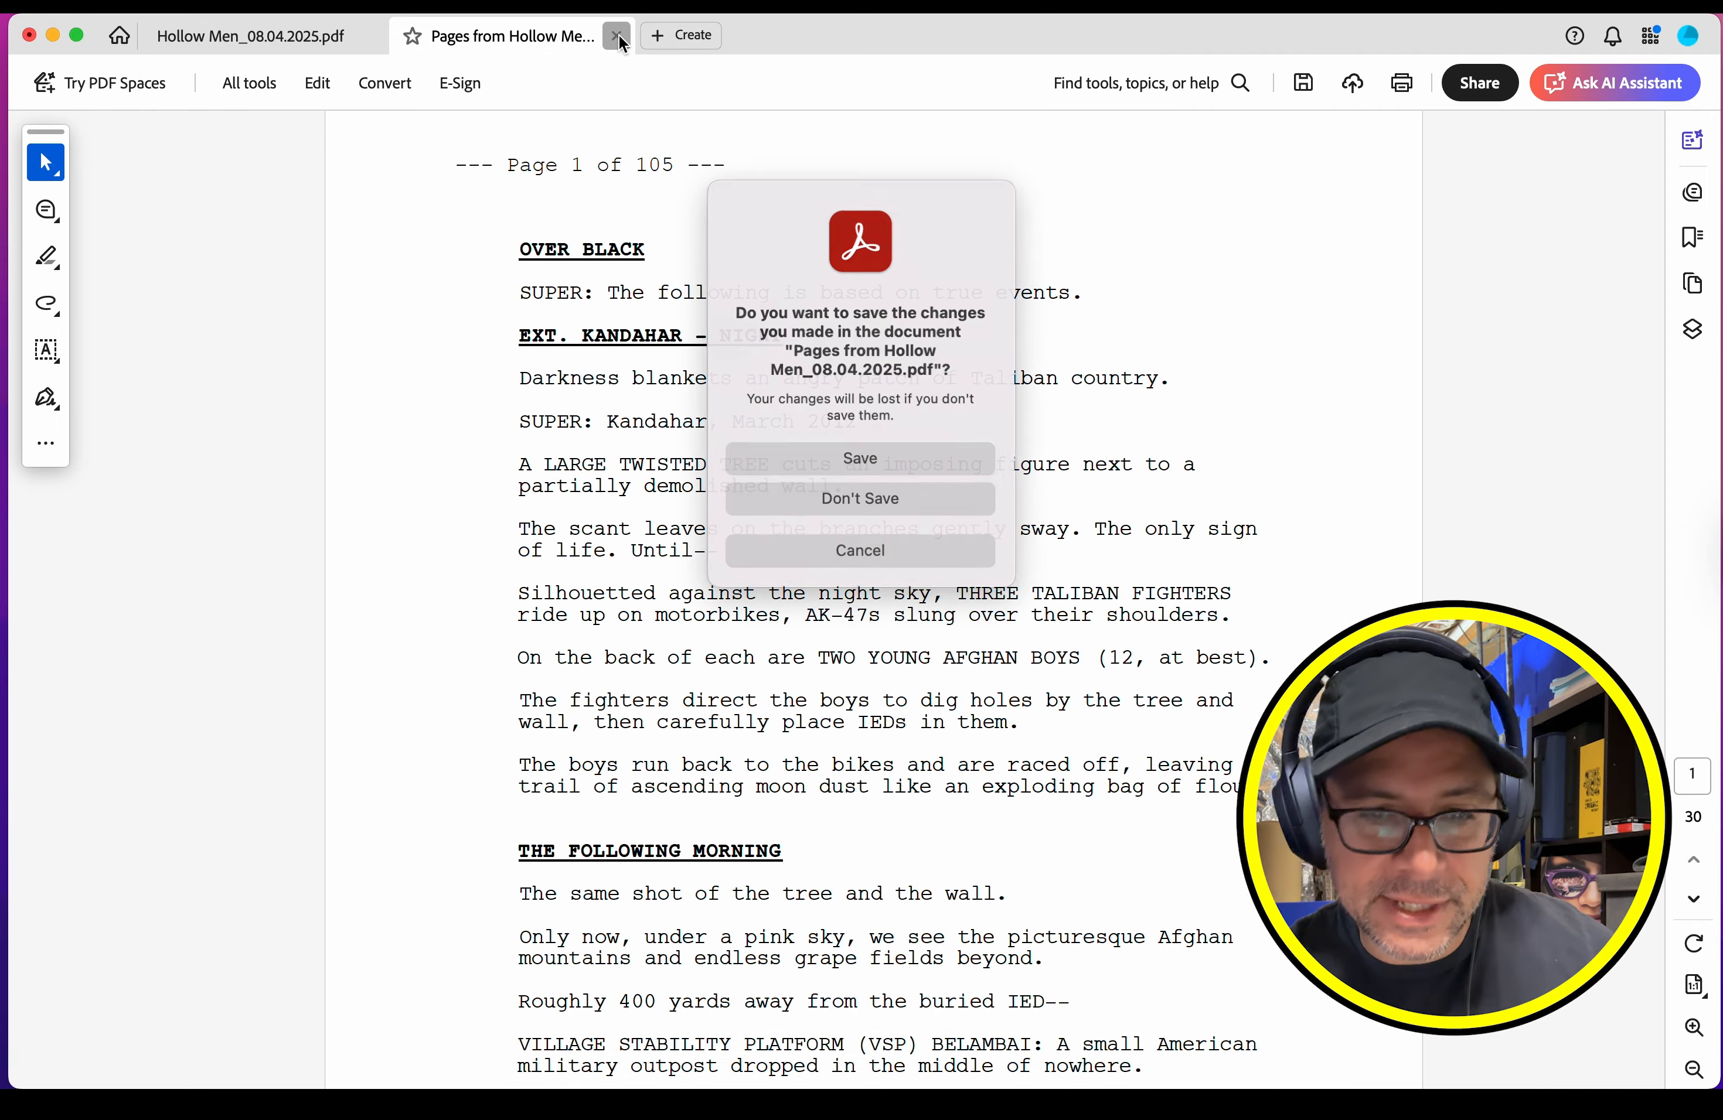
{"action": "left_click", "coordinate": [866, 500]}
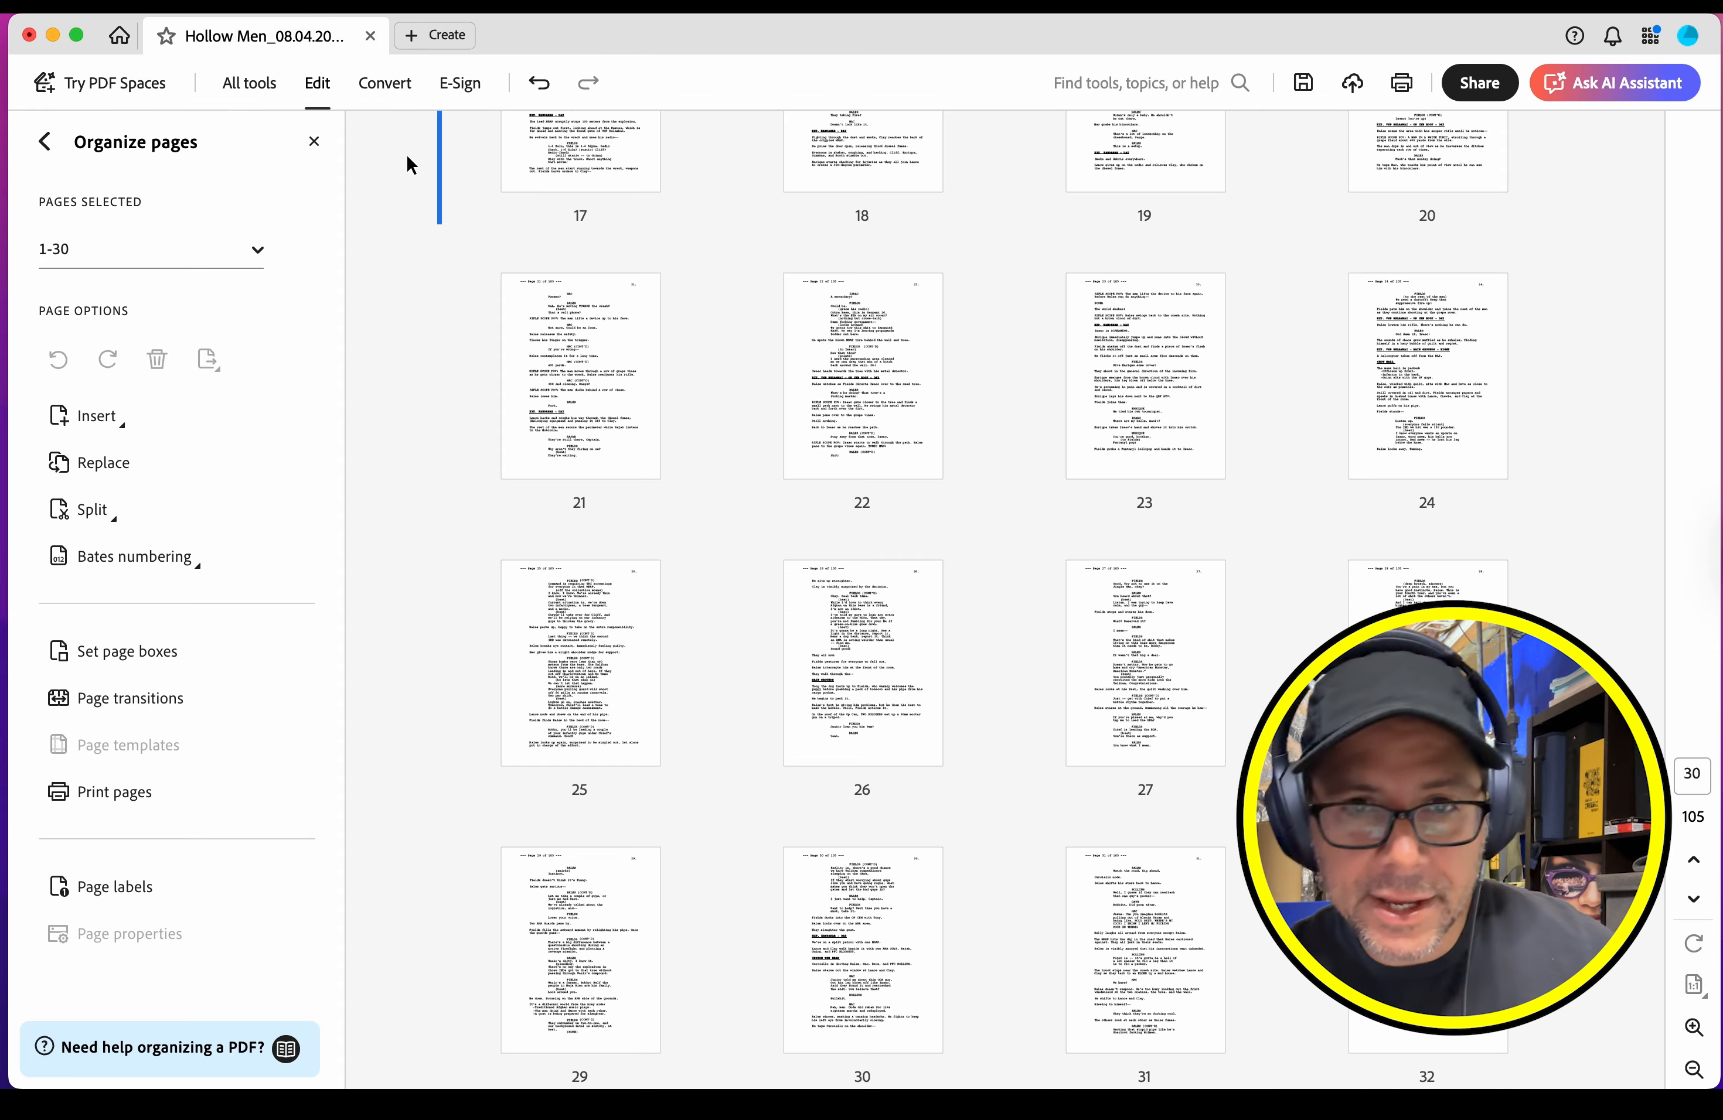
Step: Extract pages 26-60 of the full screenplay into a new PDF, keeping the pages in the original
{"action": "mouse_move", "coordinate": [688, 402]}
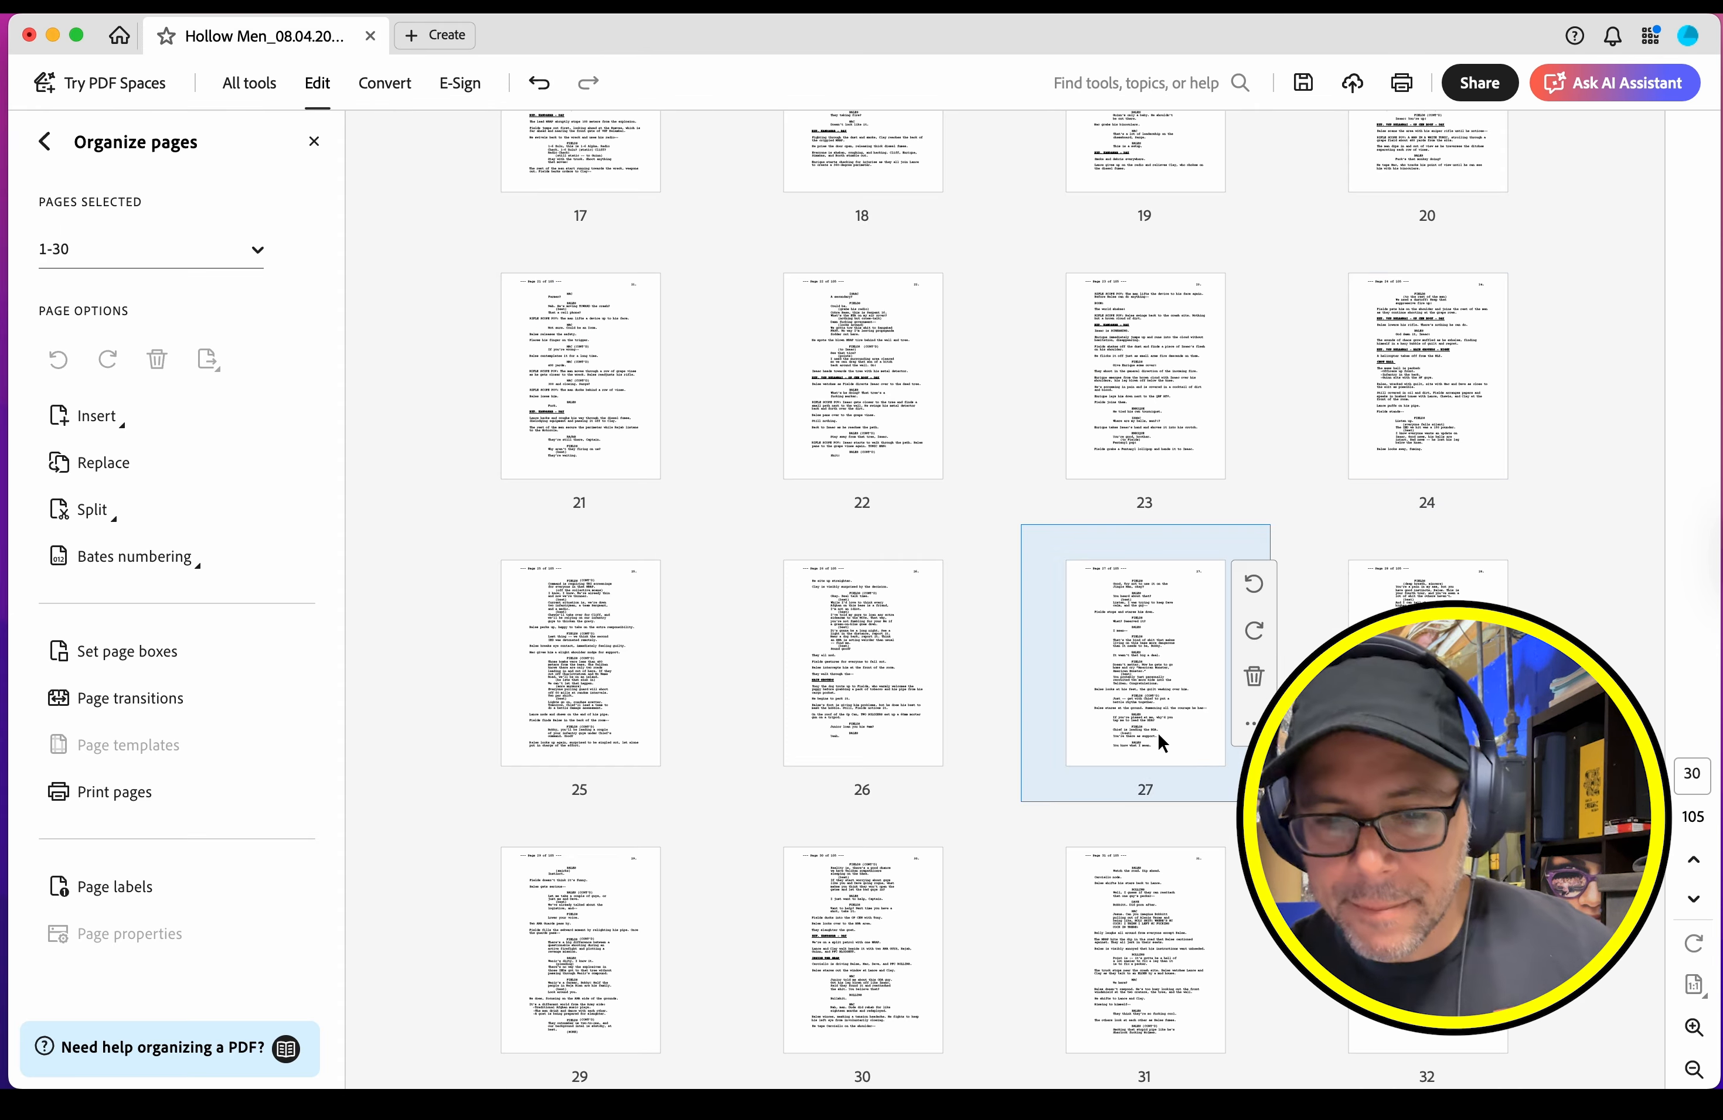
{"action": "left_click", "coordinate": [867, 697]}
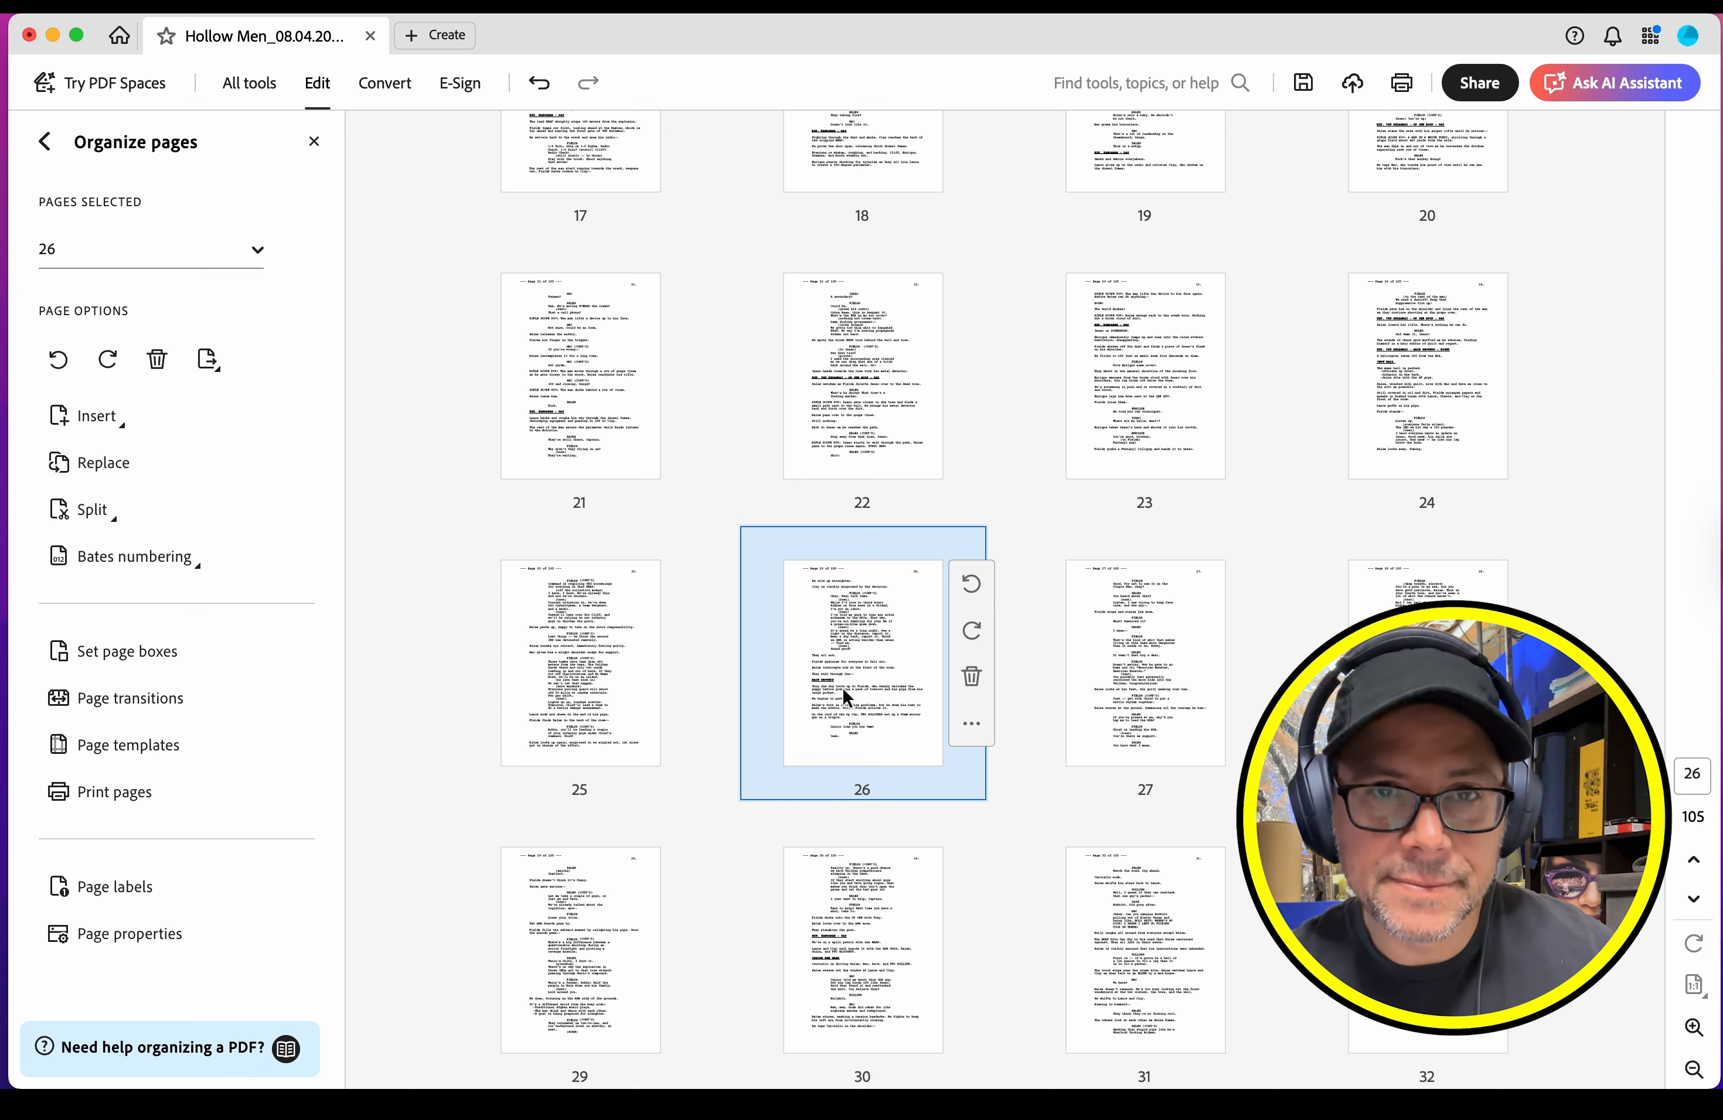
{"action": "left_click", "coordinate": [313, 143]}
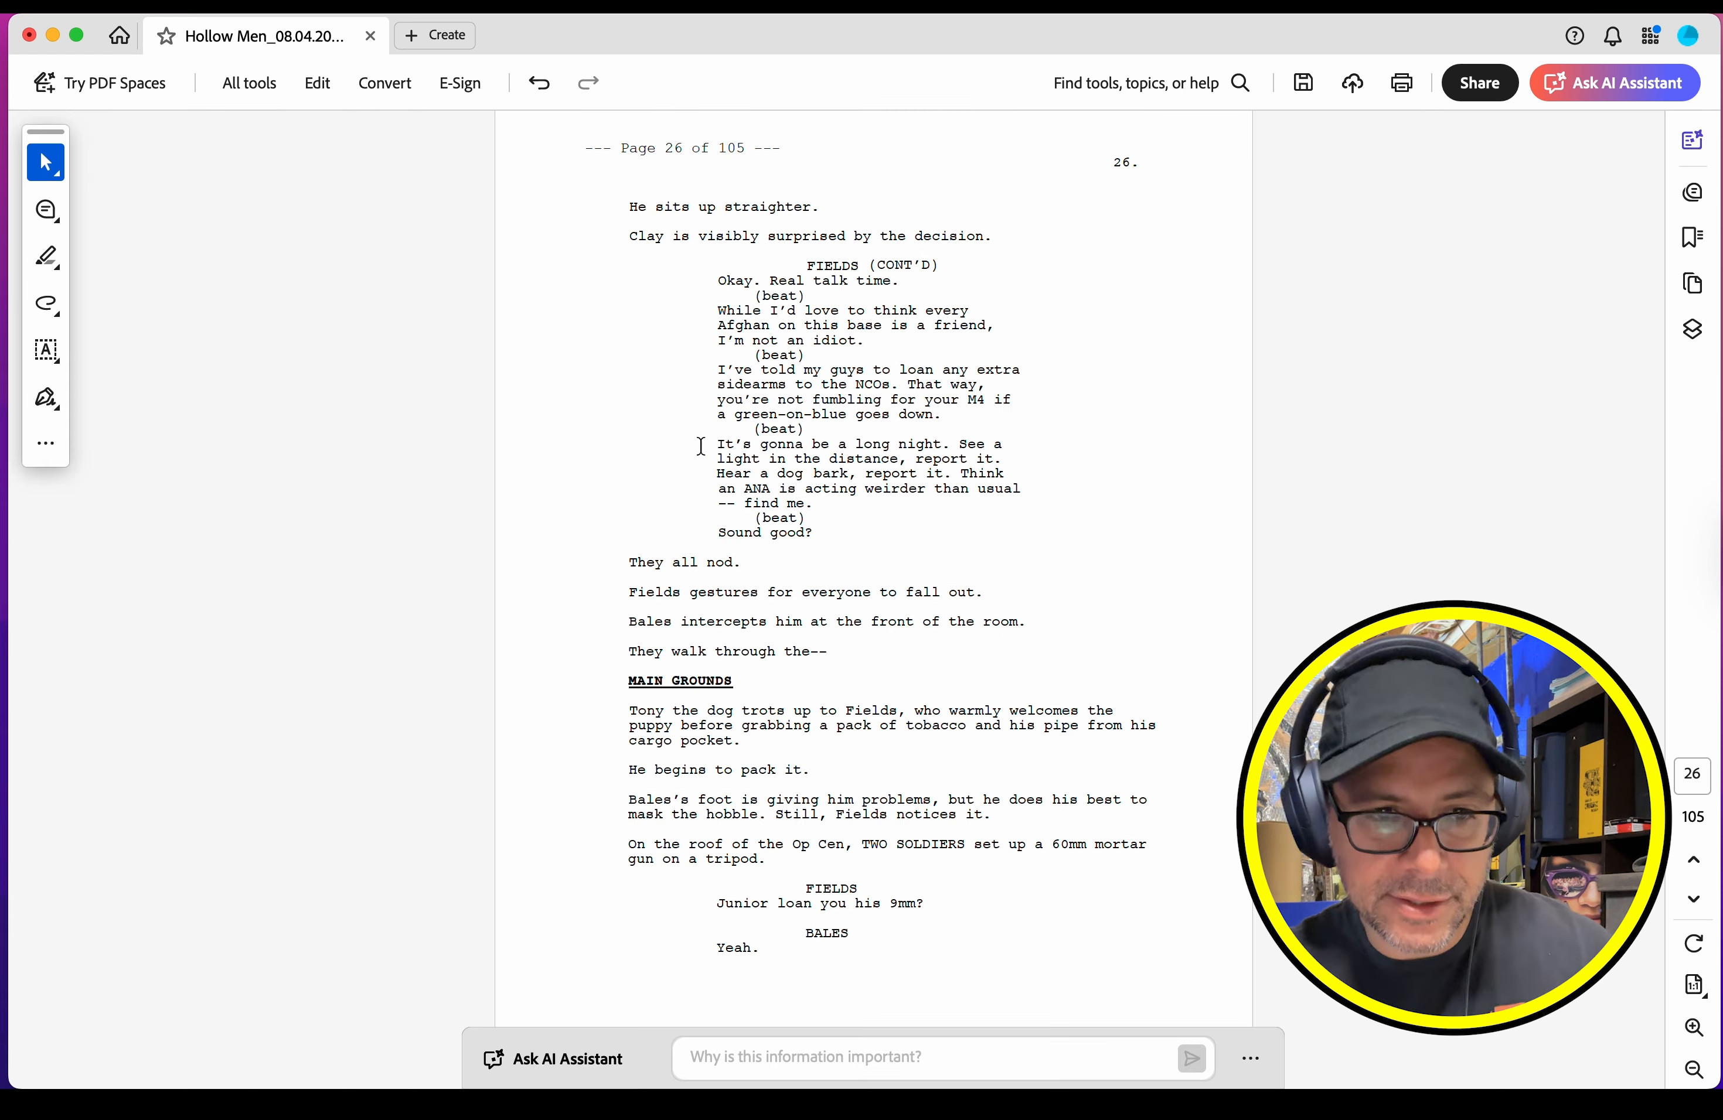
{"action": "left_click", "coordinate": [263, 77]}
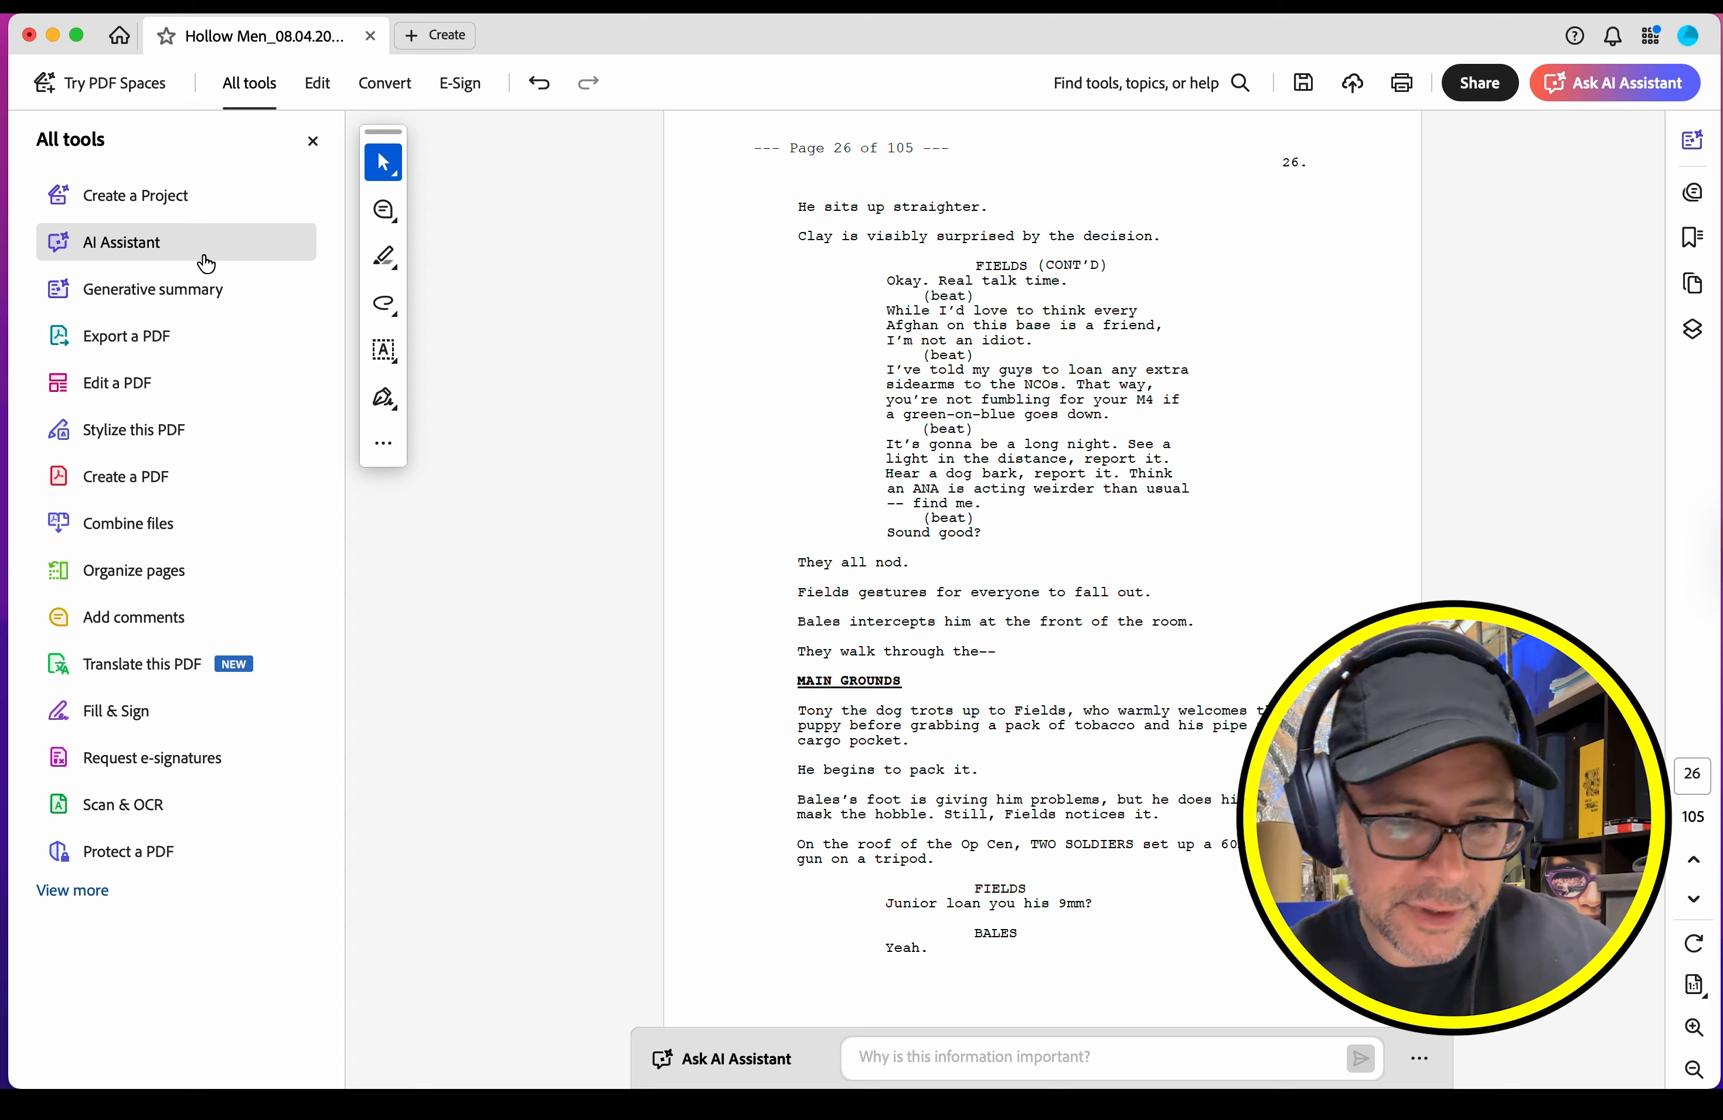
{"action": "left_click", "coordinate": [135, 569]}
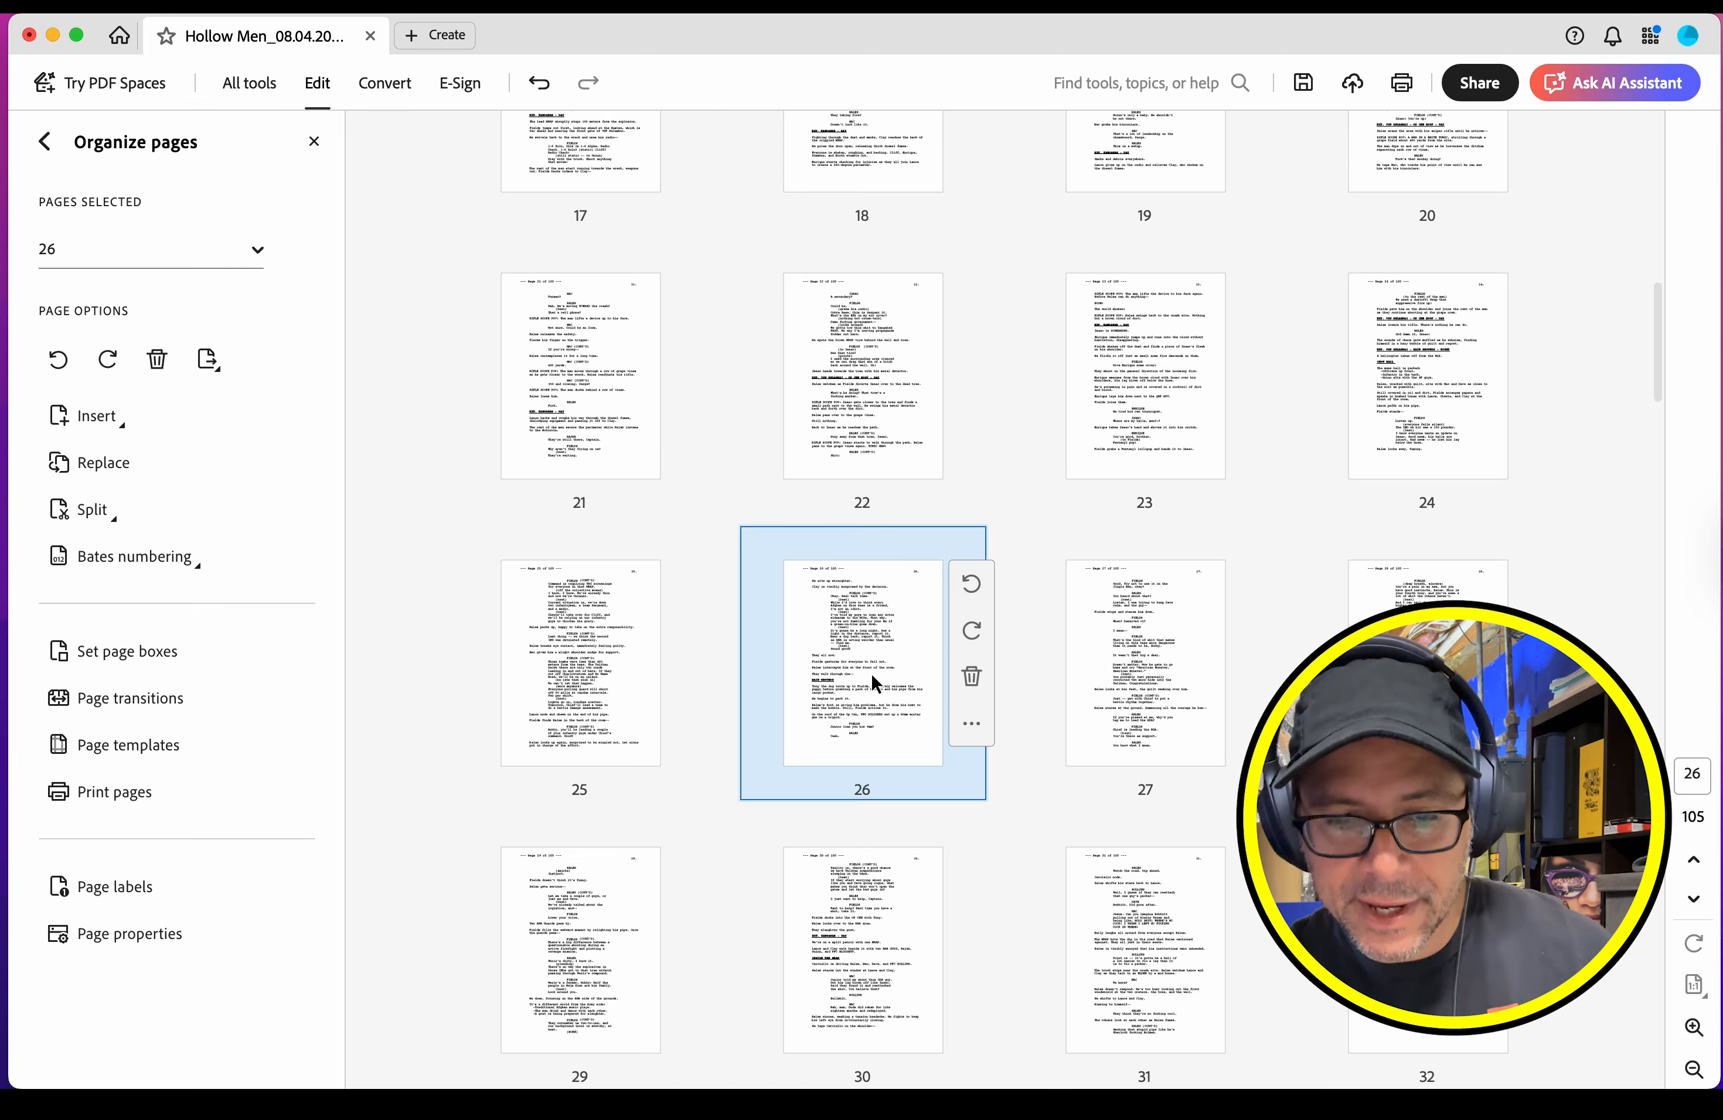
{"action": "scroll", "coordinate": [909, 763], "scroll_direction": "down", "scroll_amount": 10}
{"action": "scroll", "coordinate": [911, 773], "scroll_direction": "down", "scroll_amount": 10}
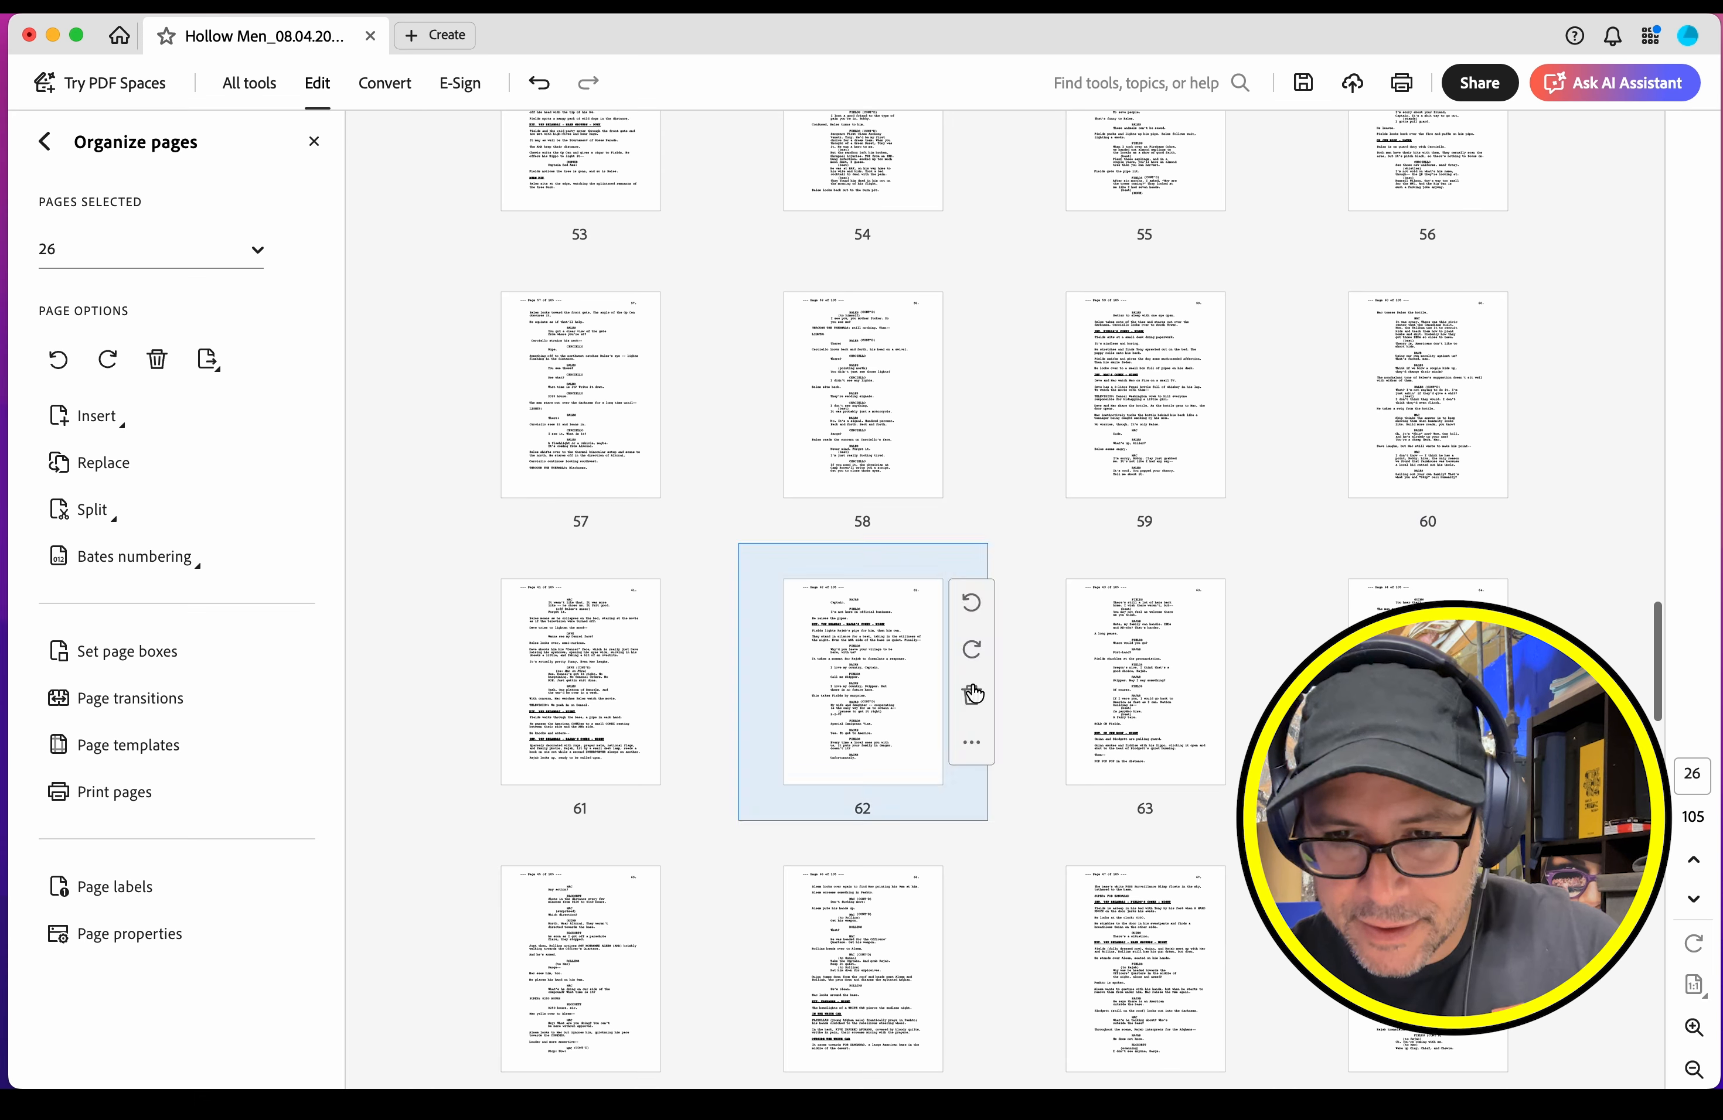
{"action": "left_click", "coordinate": [1360, 428], "text": "shift"}
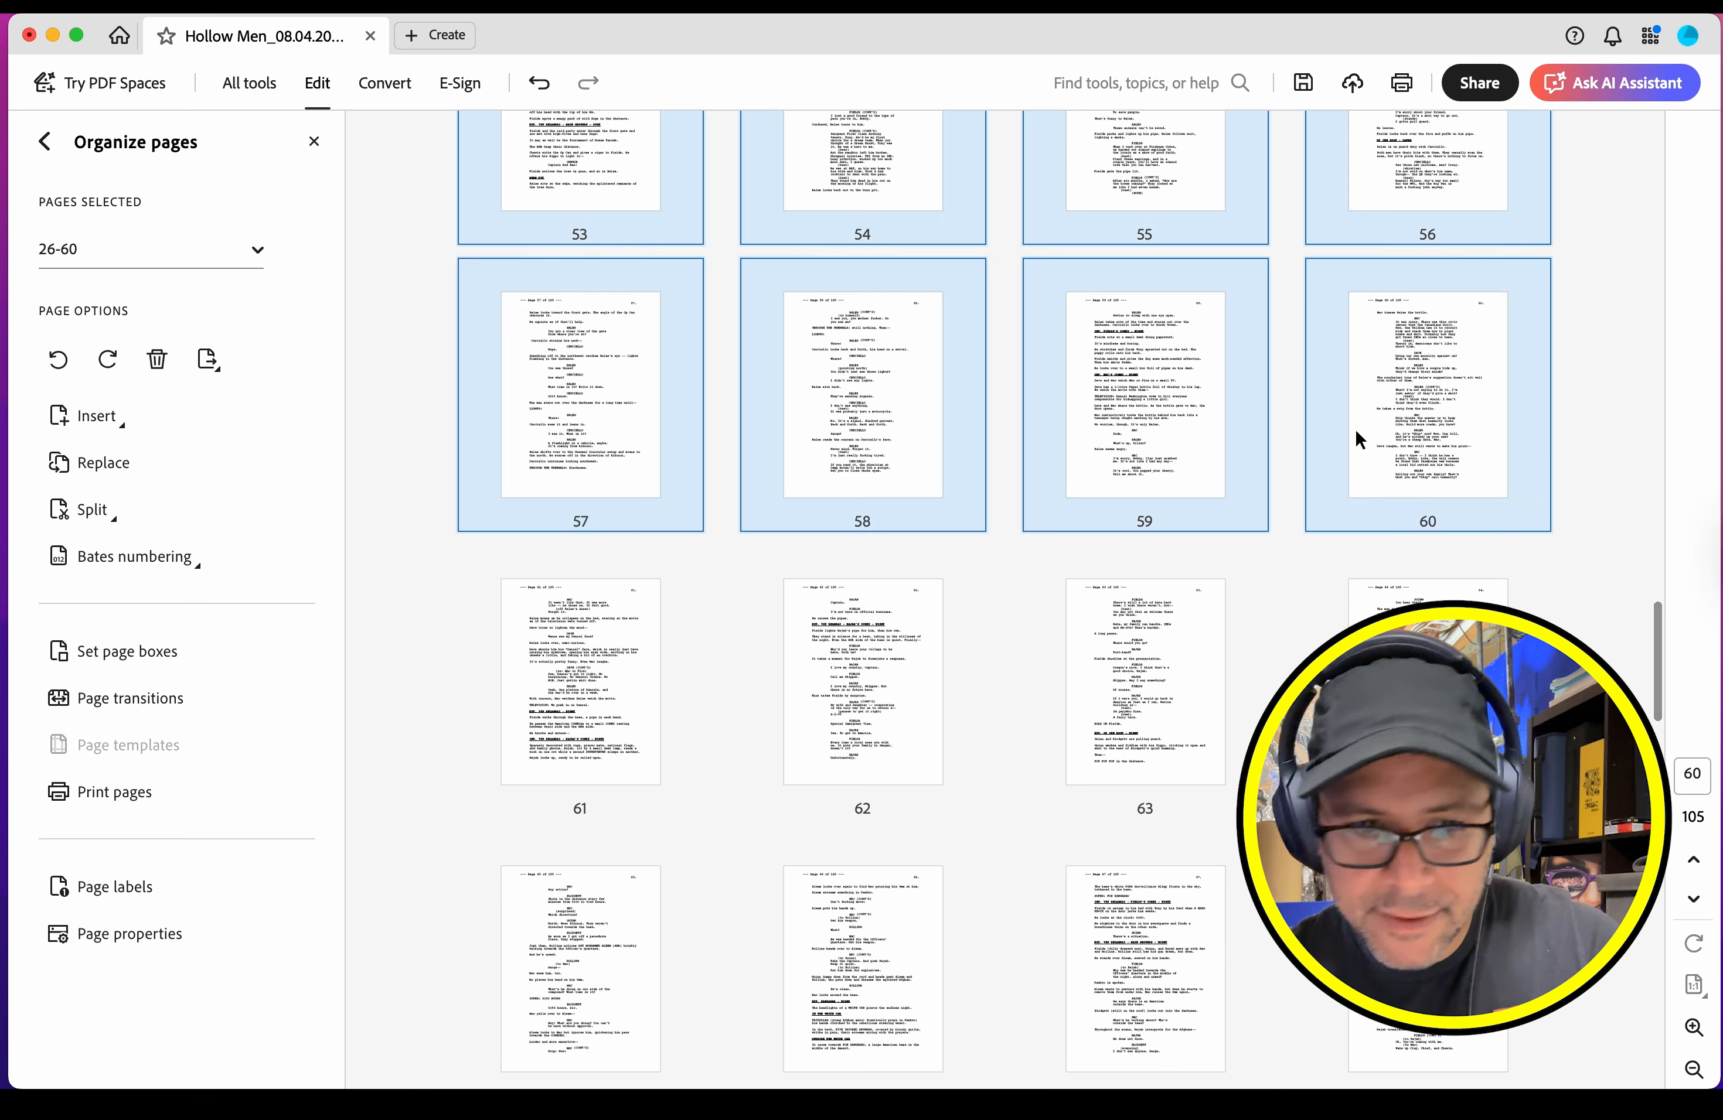
{"action": "left_click", "coordinate": [208, 358]}
{"action": "left_click", "coordinate": [493, 485]}
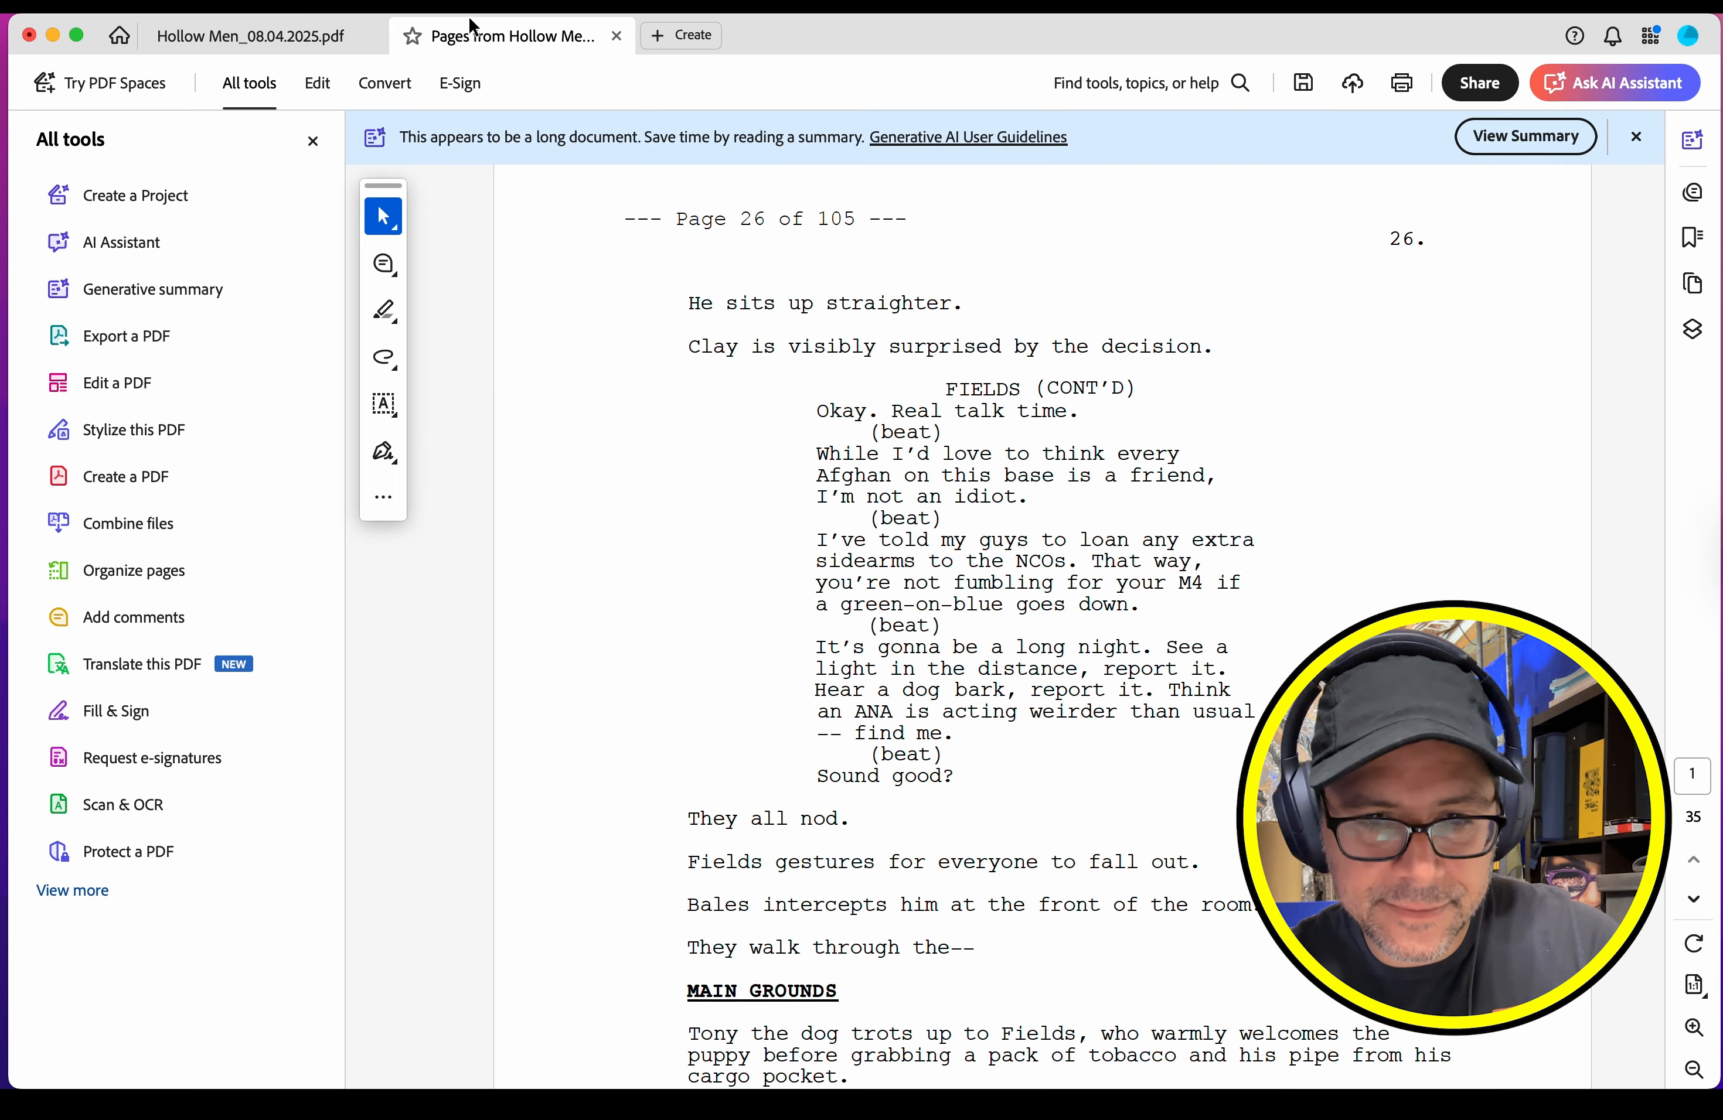
Step: Export the extracted PDF as accessible text named "Hollow Men_p026-060.txt" in the Chunks folder, replacing the existing file
{"action": "left_click", "coordinate": [156, 4]}
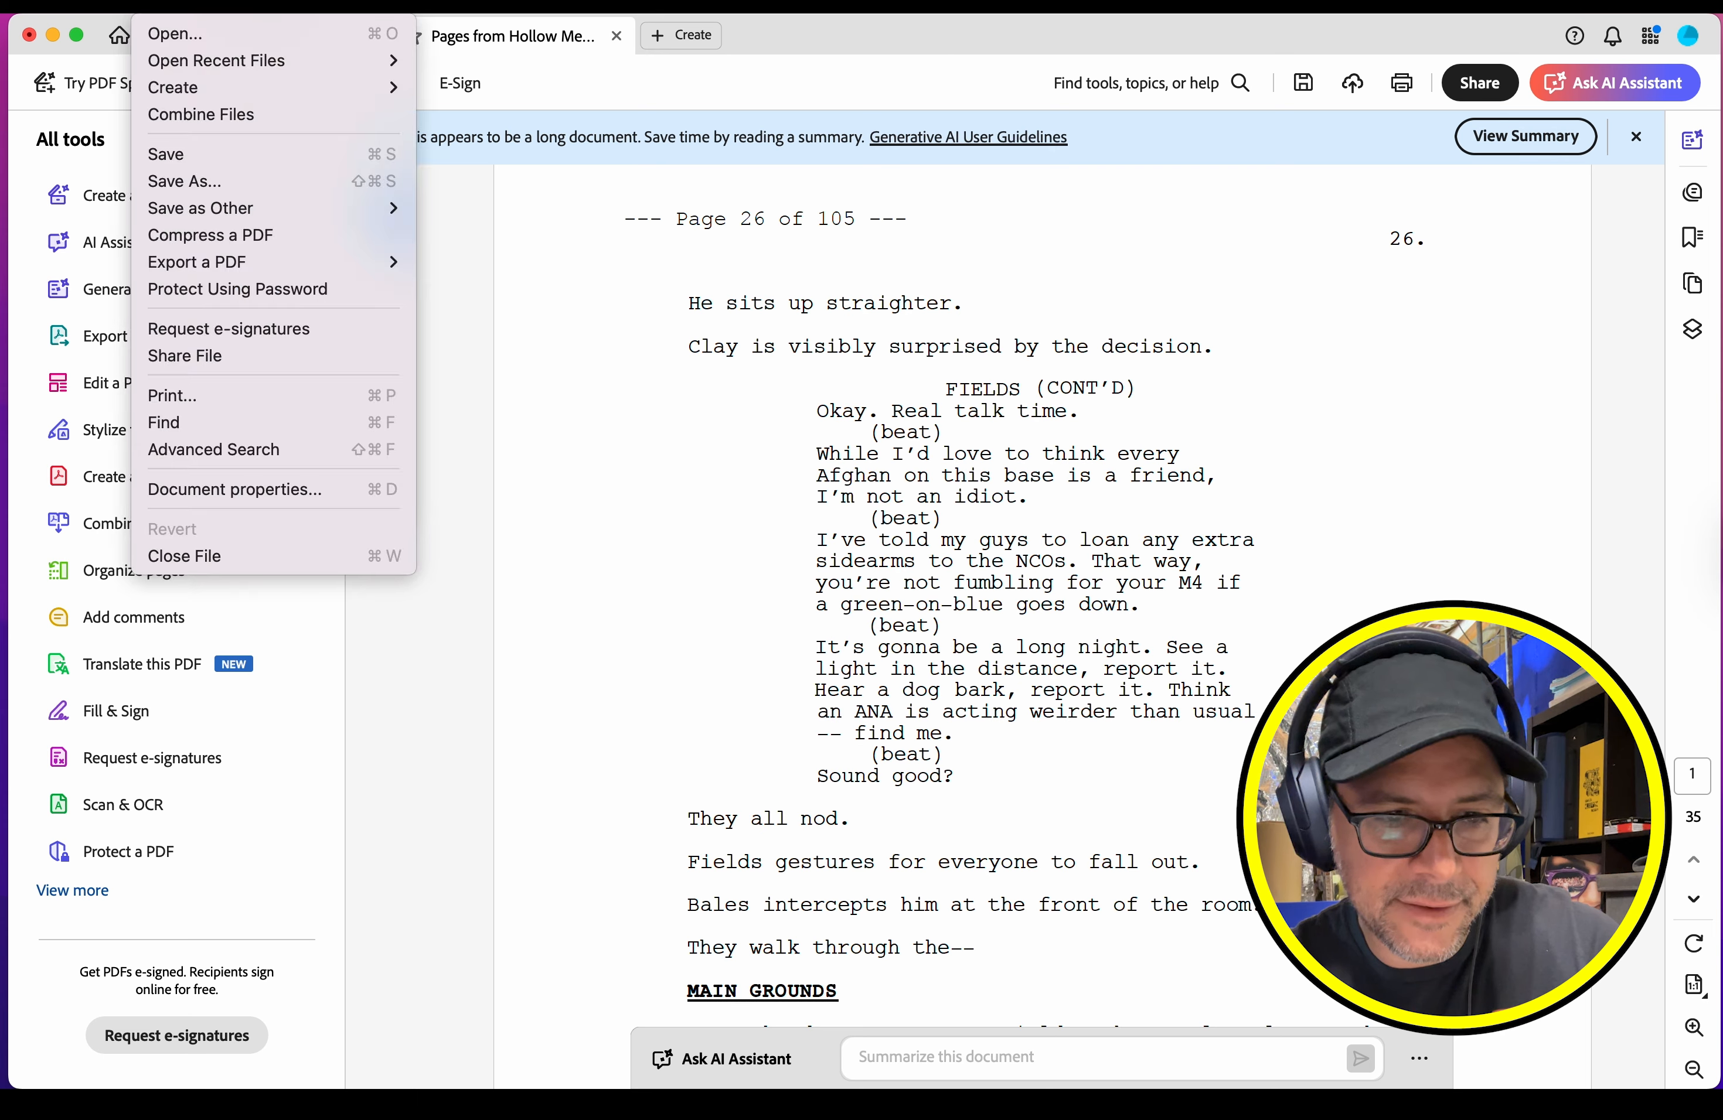
{"action": "mouse_move", "coordinate": [240, 263]}
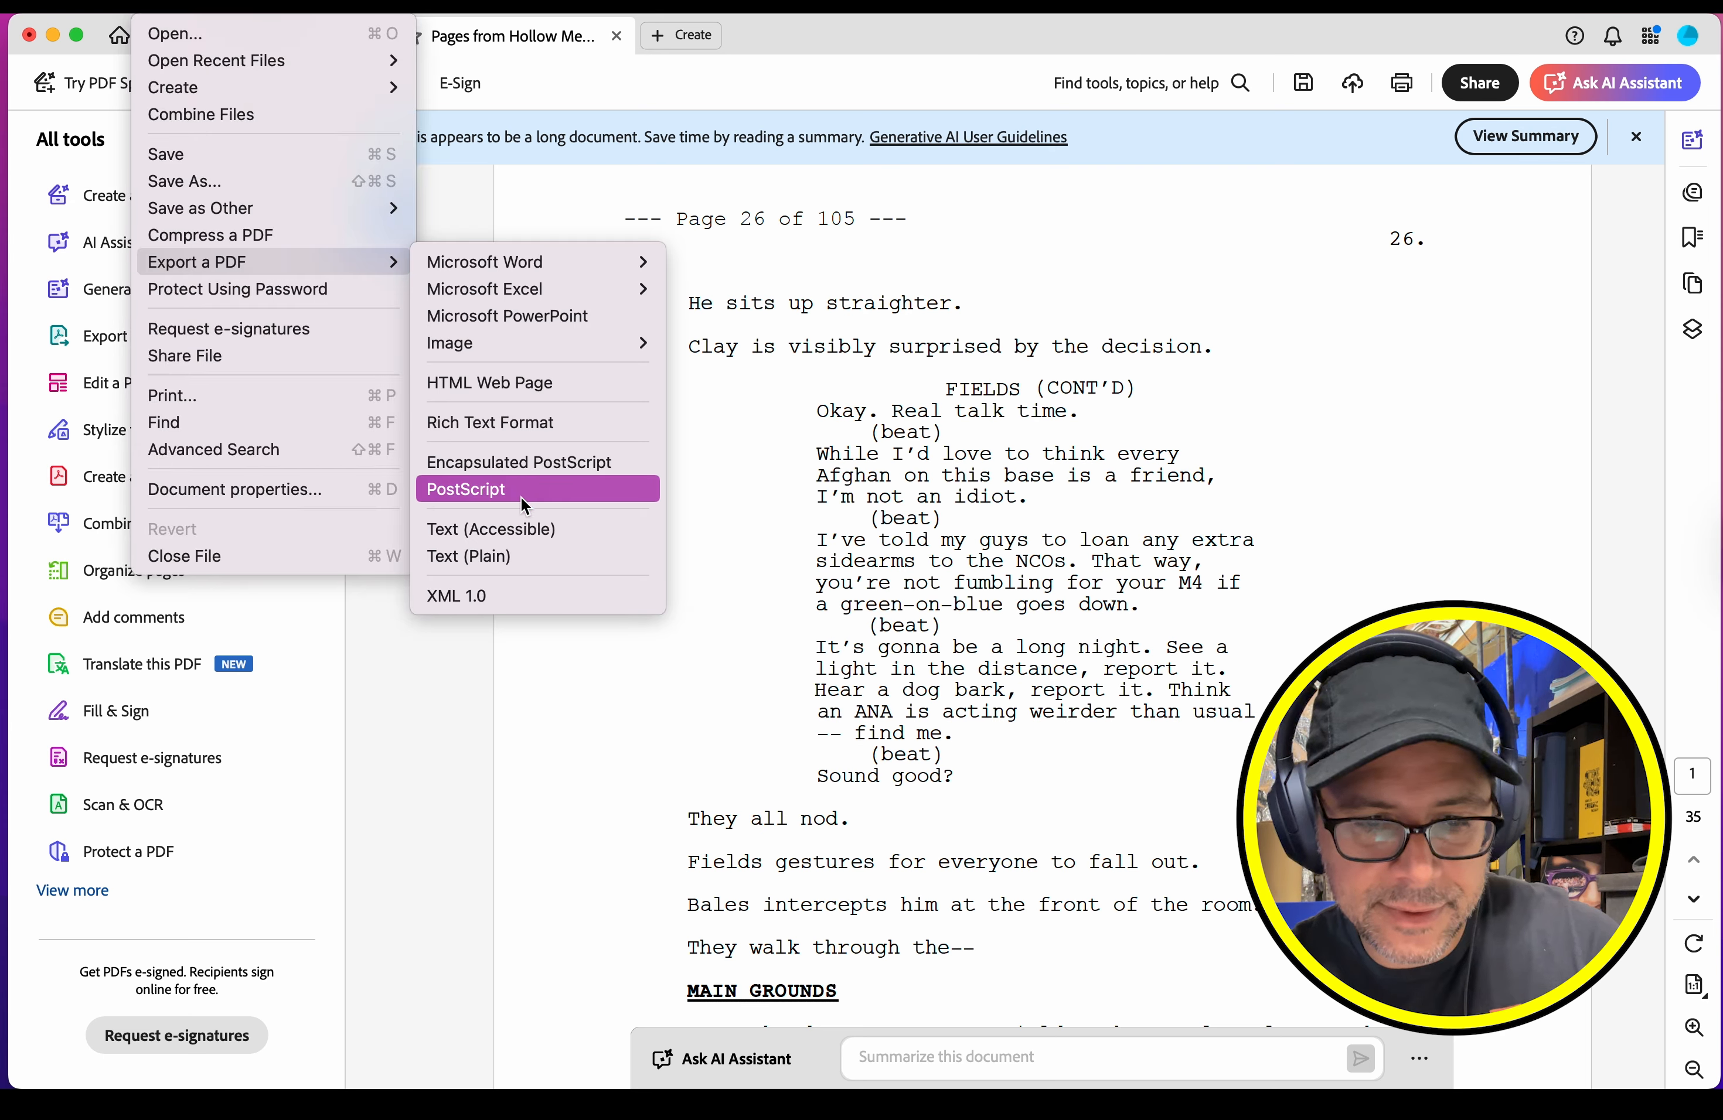
{"action": "left_click", "coordinate": [521, 529]}
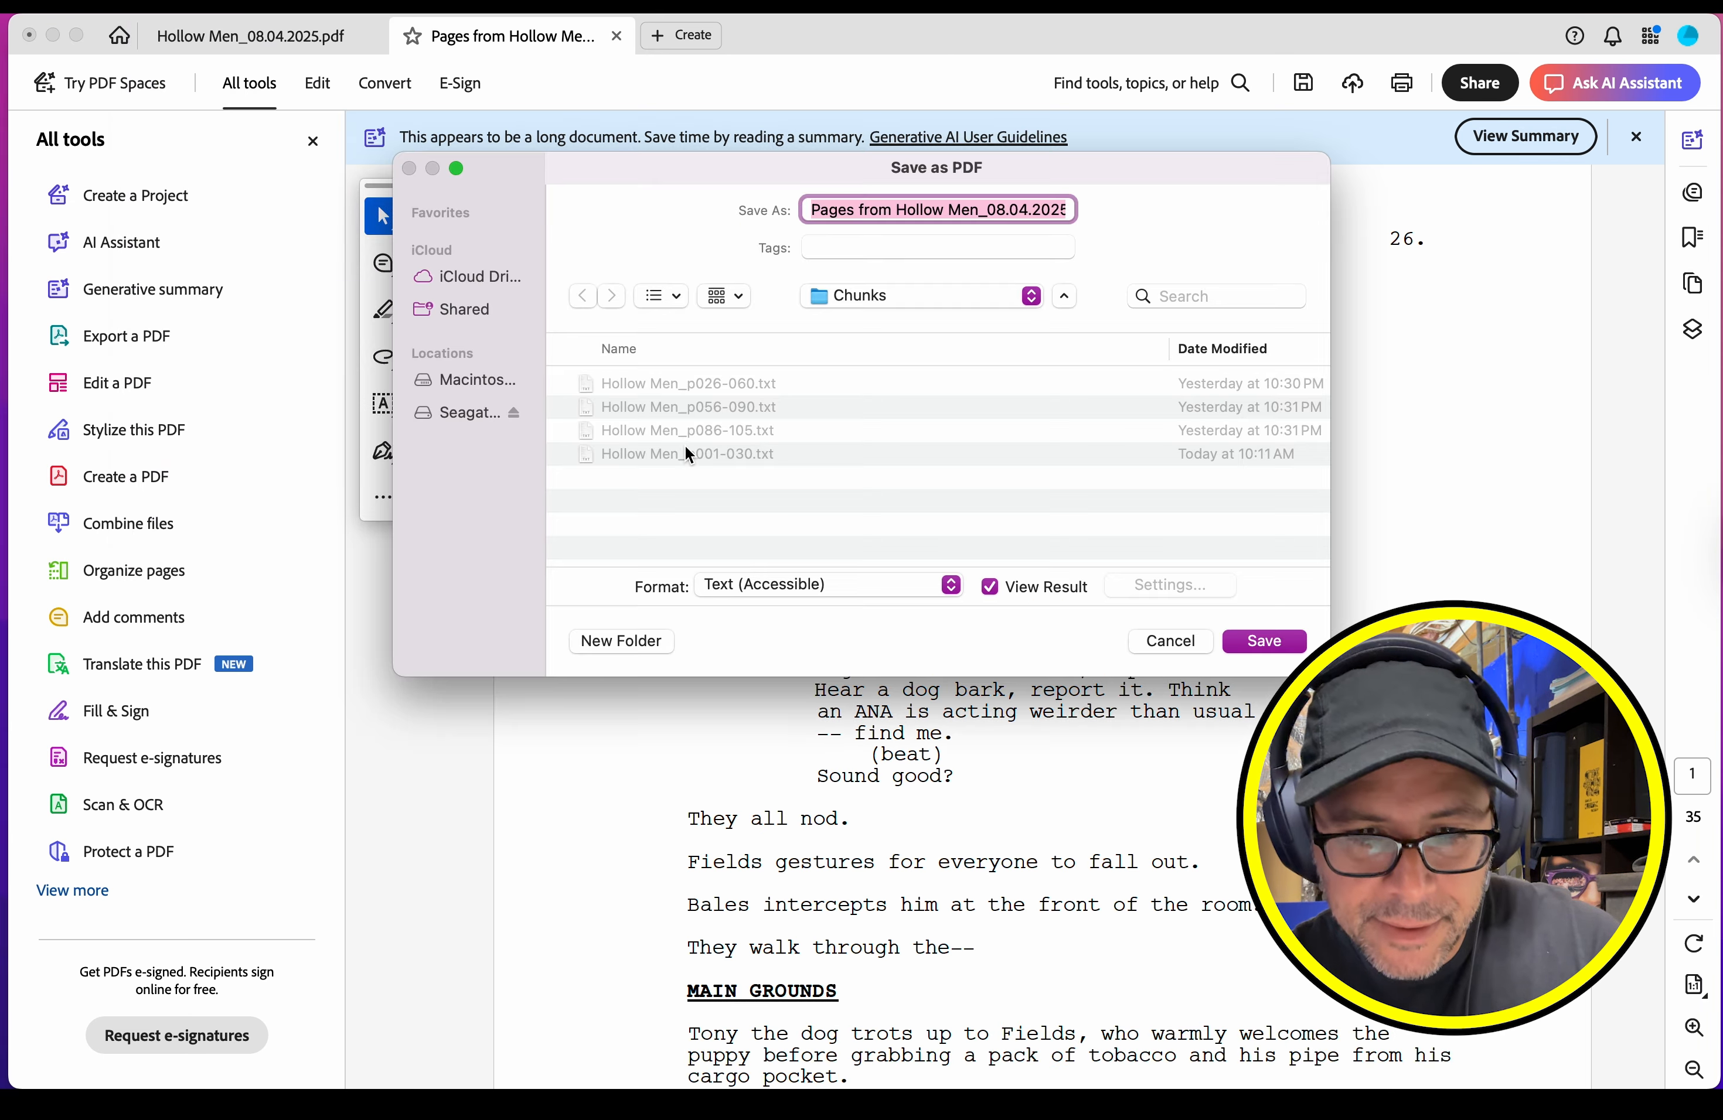
{"action": "left_click", "coordinate": [694, 381]}
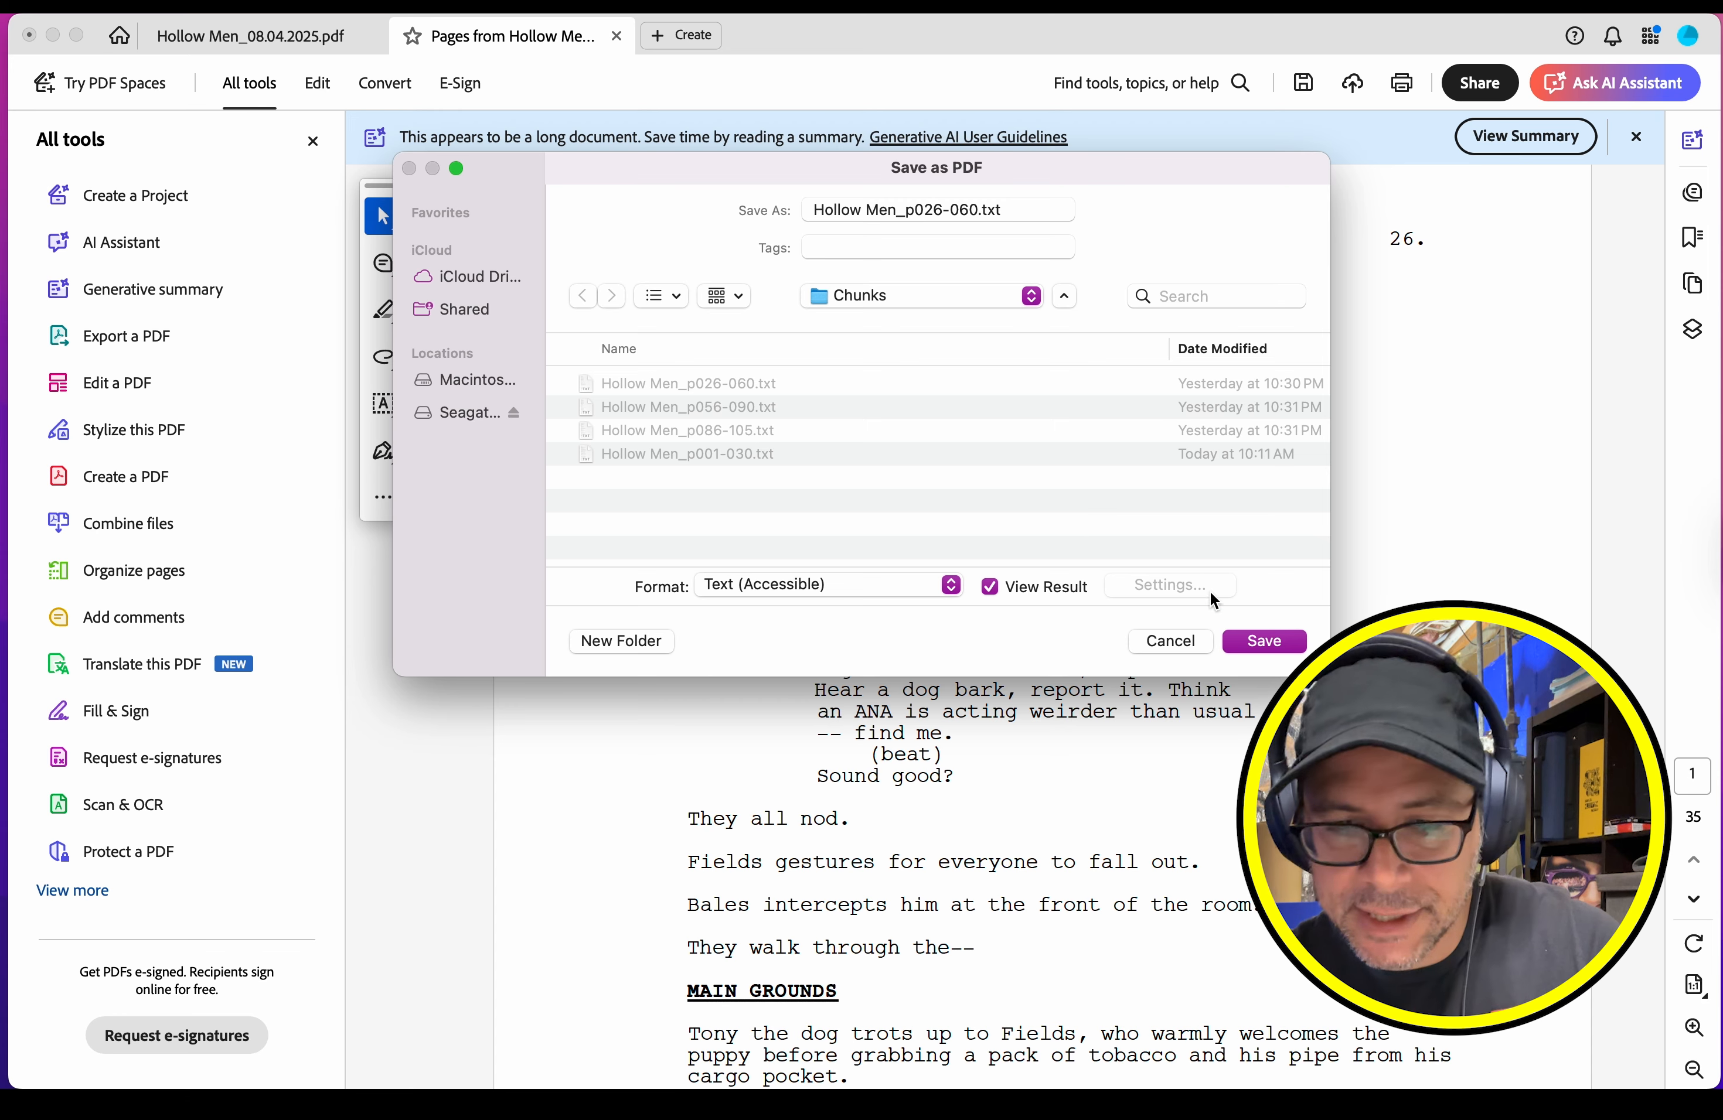
{"action": "left_click", "coordinate": [1264, 641]}
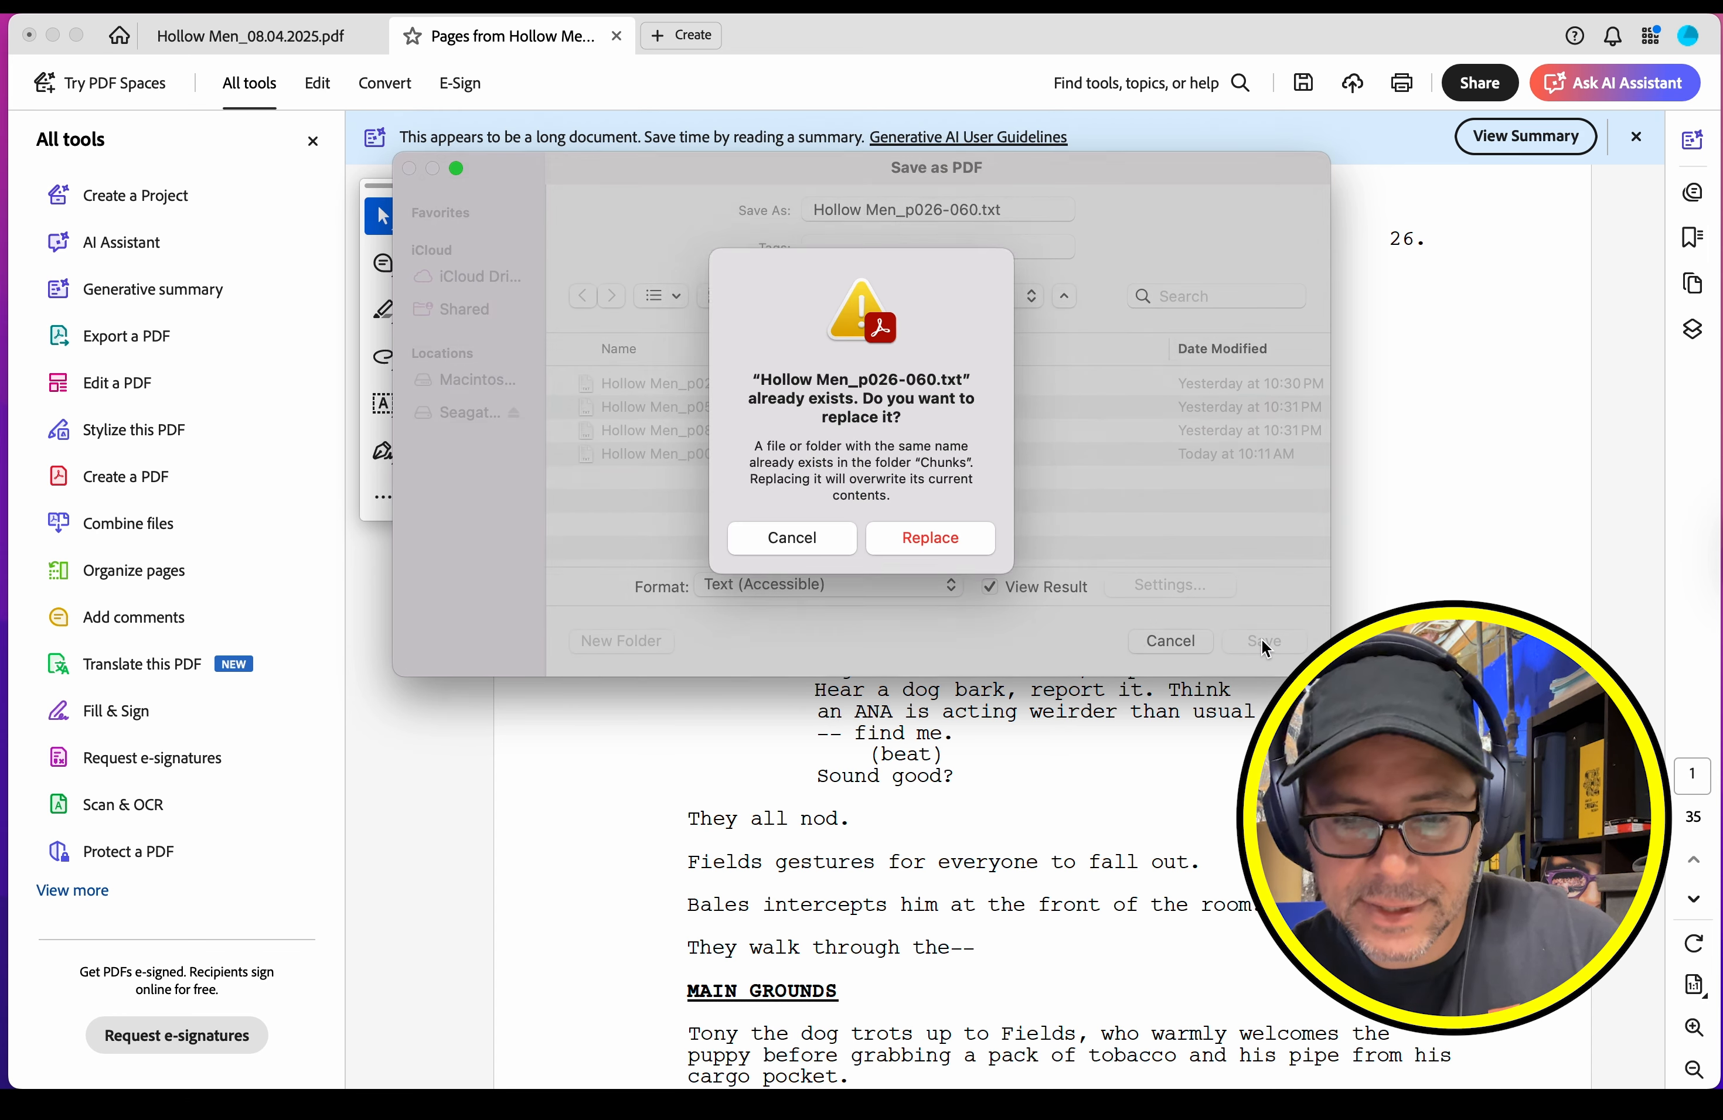
{"action": "left_click", "coordinate": [916, 544]}
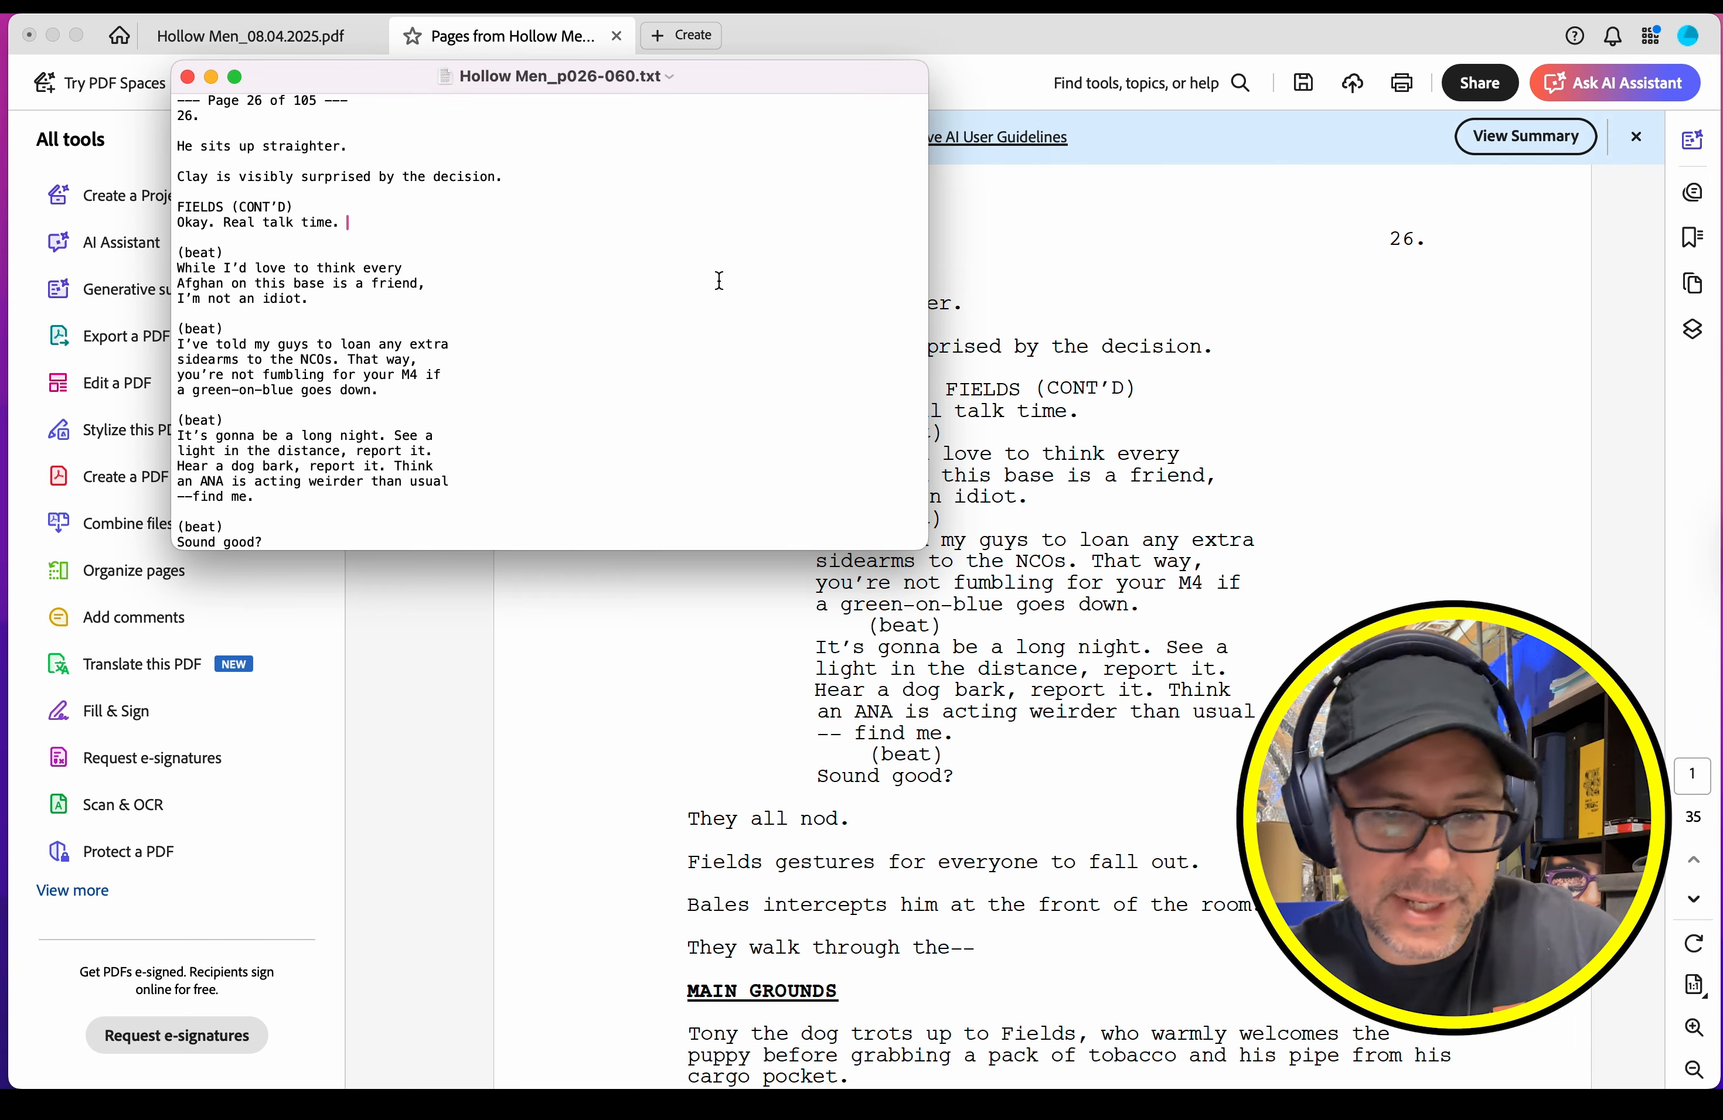
Step: Check the exported text's page headers through page 60, and close it and the extracted PDF without saving the PDF
{"action": "scroll", "coordinate": [729, 291], "scroll_direction": "down", "scroll_amount": 5}
{"action": "scroll", "coordinate": [729, 291], "scroll_direction": "down", "scroll_amount": 20}
{"action": "scroll", "coordinate": [273, 416], "scroll_direction": "up", "scroll_amount": 3}
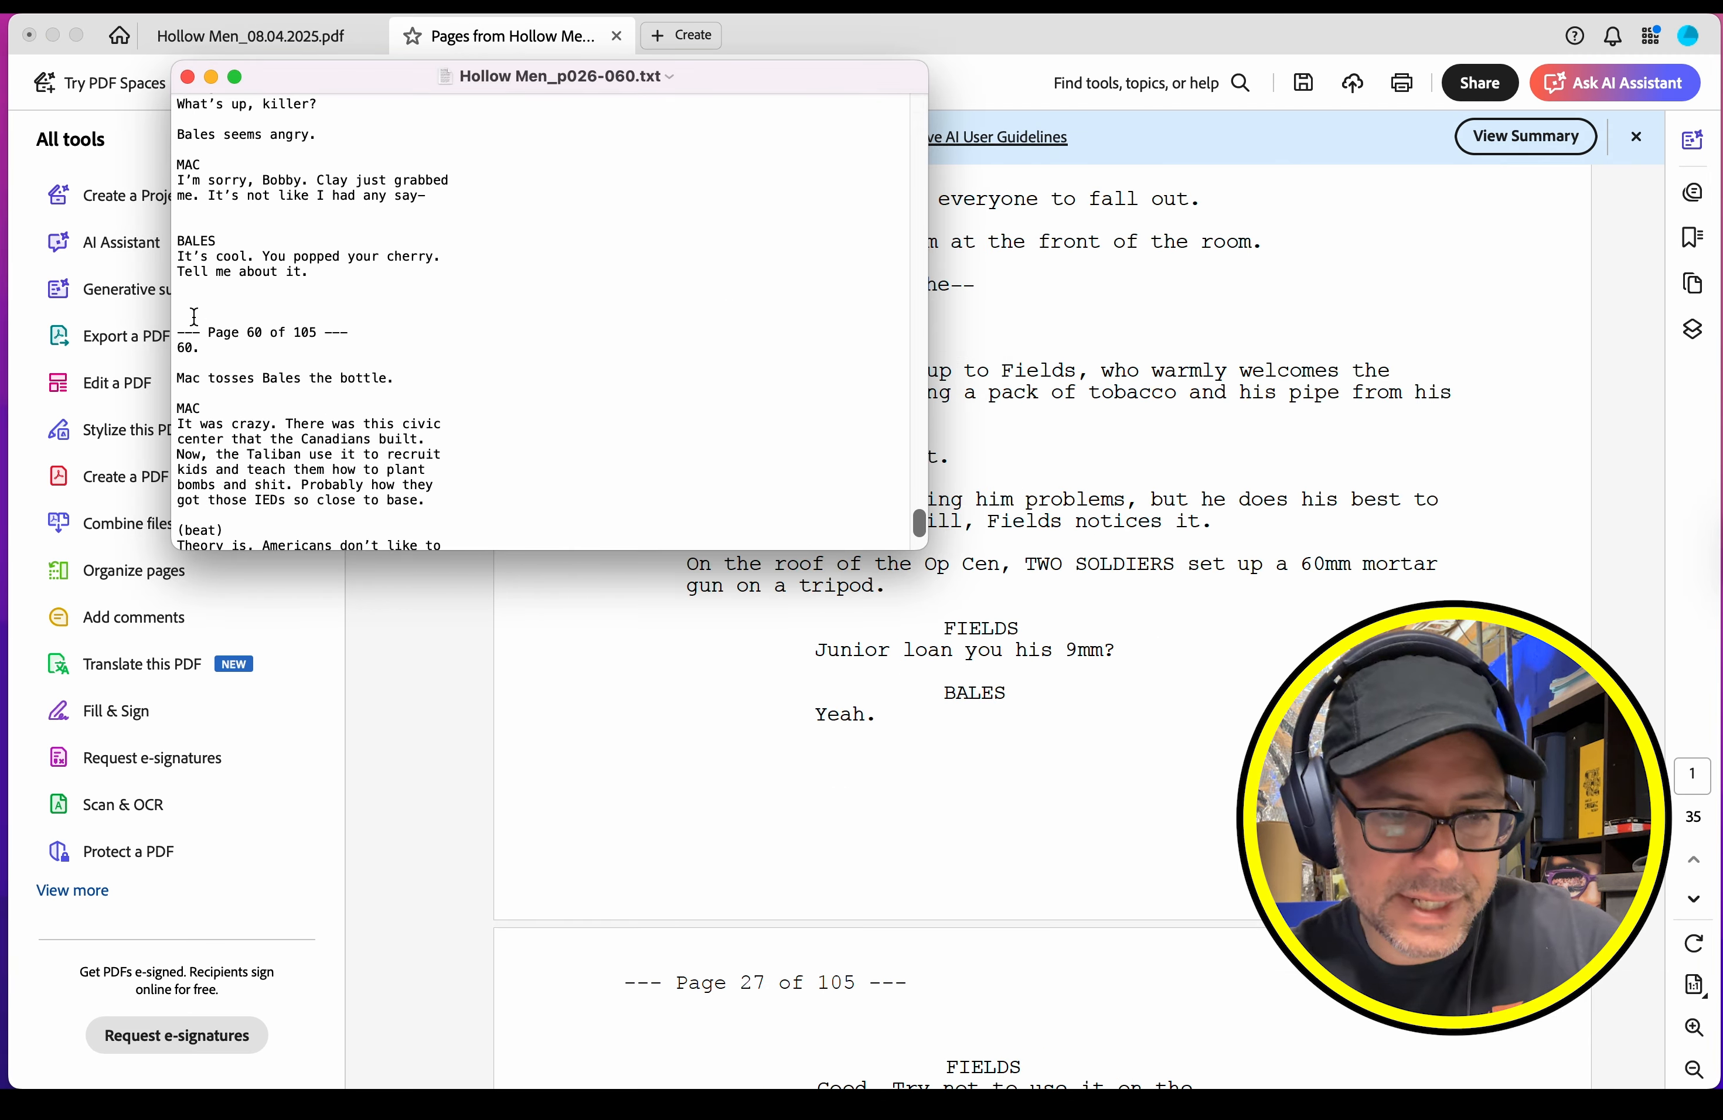
{"action": "left_click", "coordinate": [187, 76]}
{"action": "left_click", "coordinate": [616, 36]}
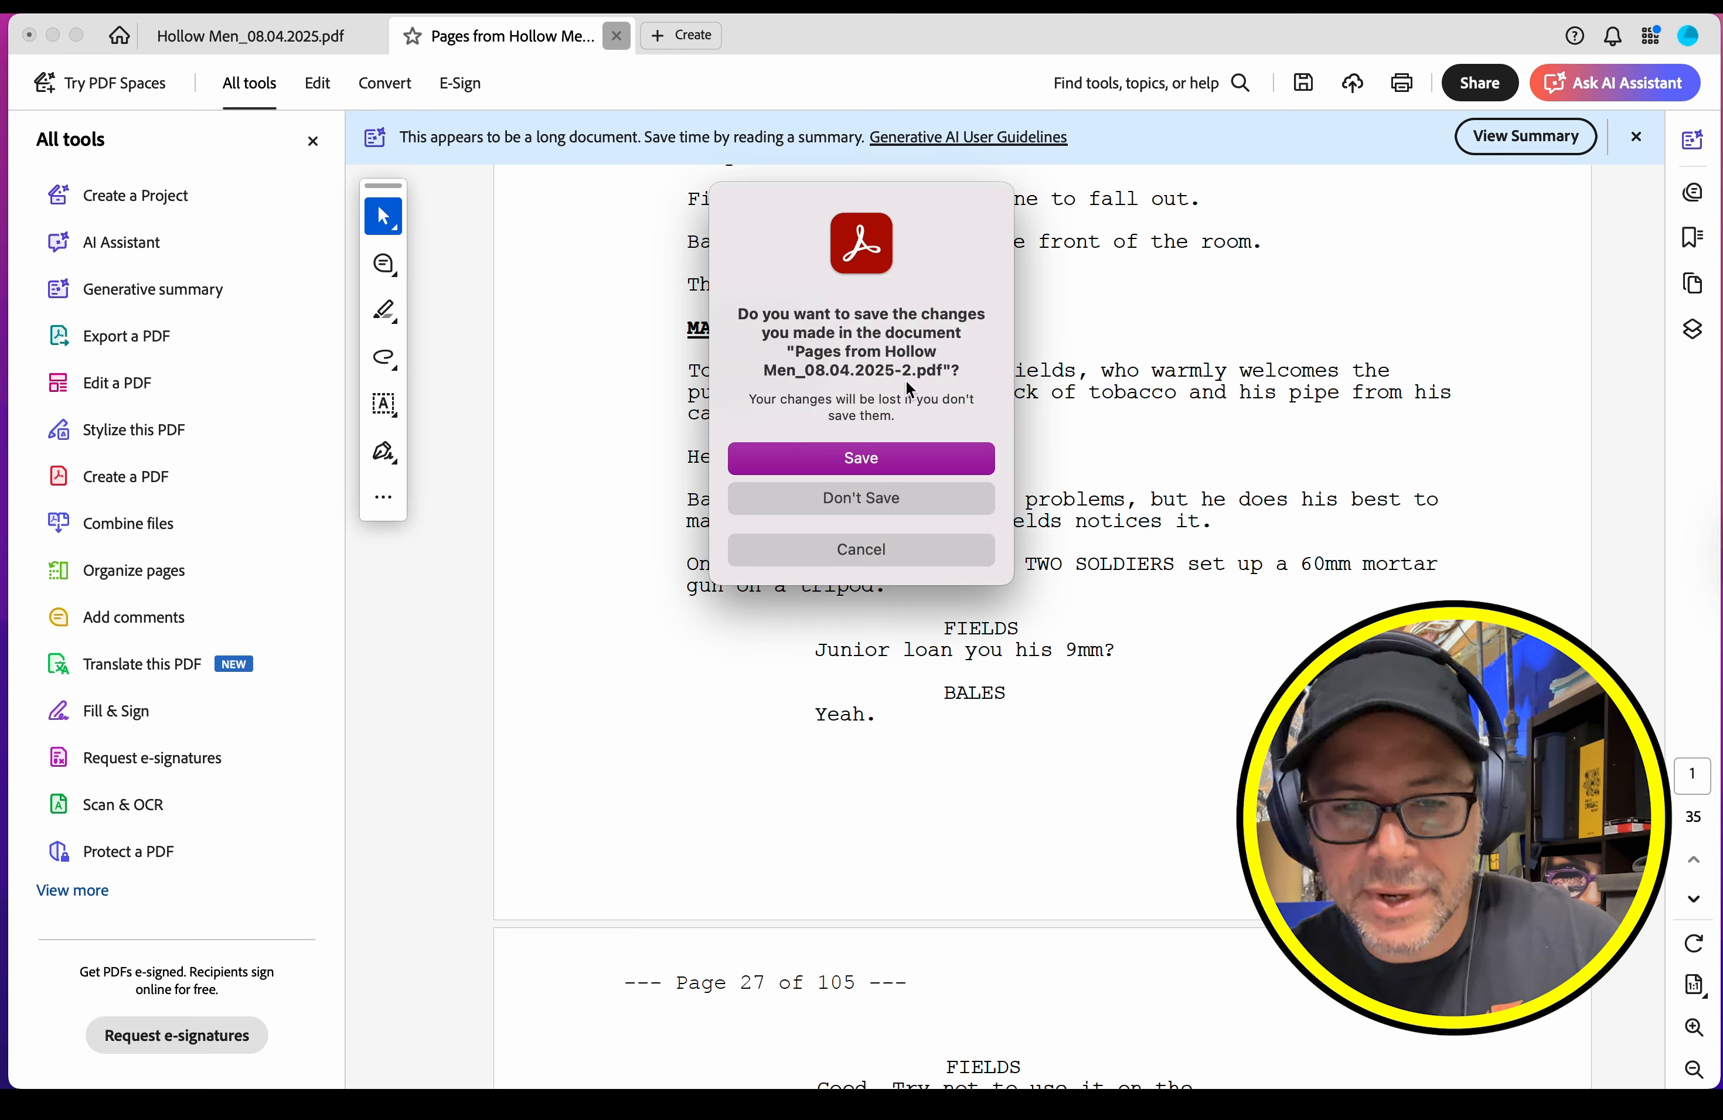
{"action": "left_click_drag", "start_coordinate": [786, 350], "coordinate": [976, 372]}
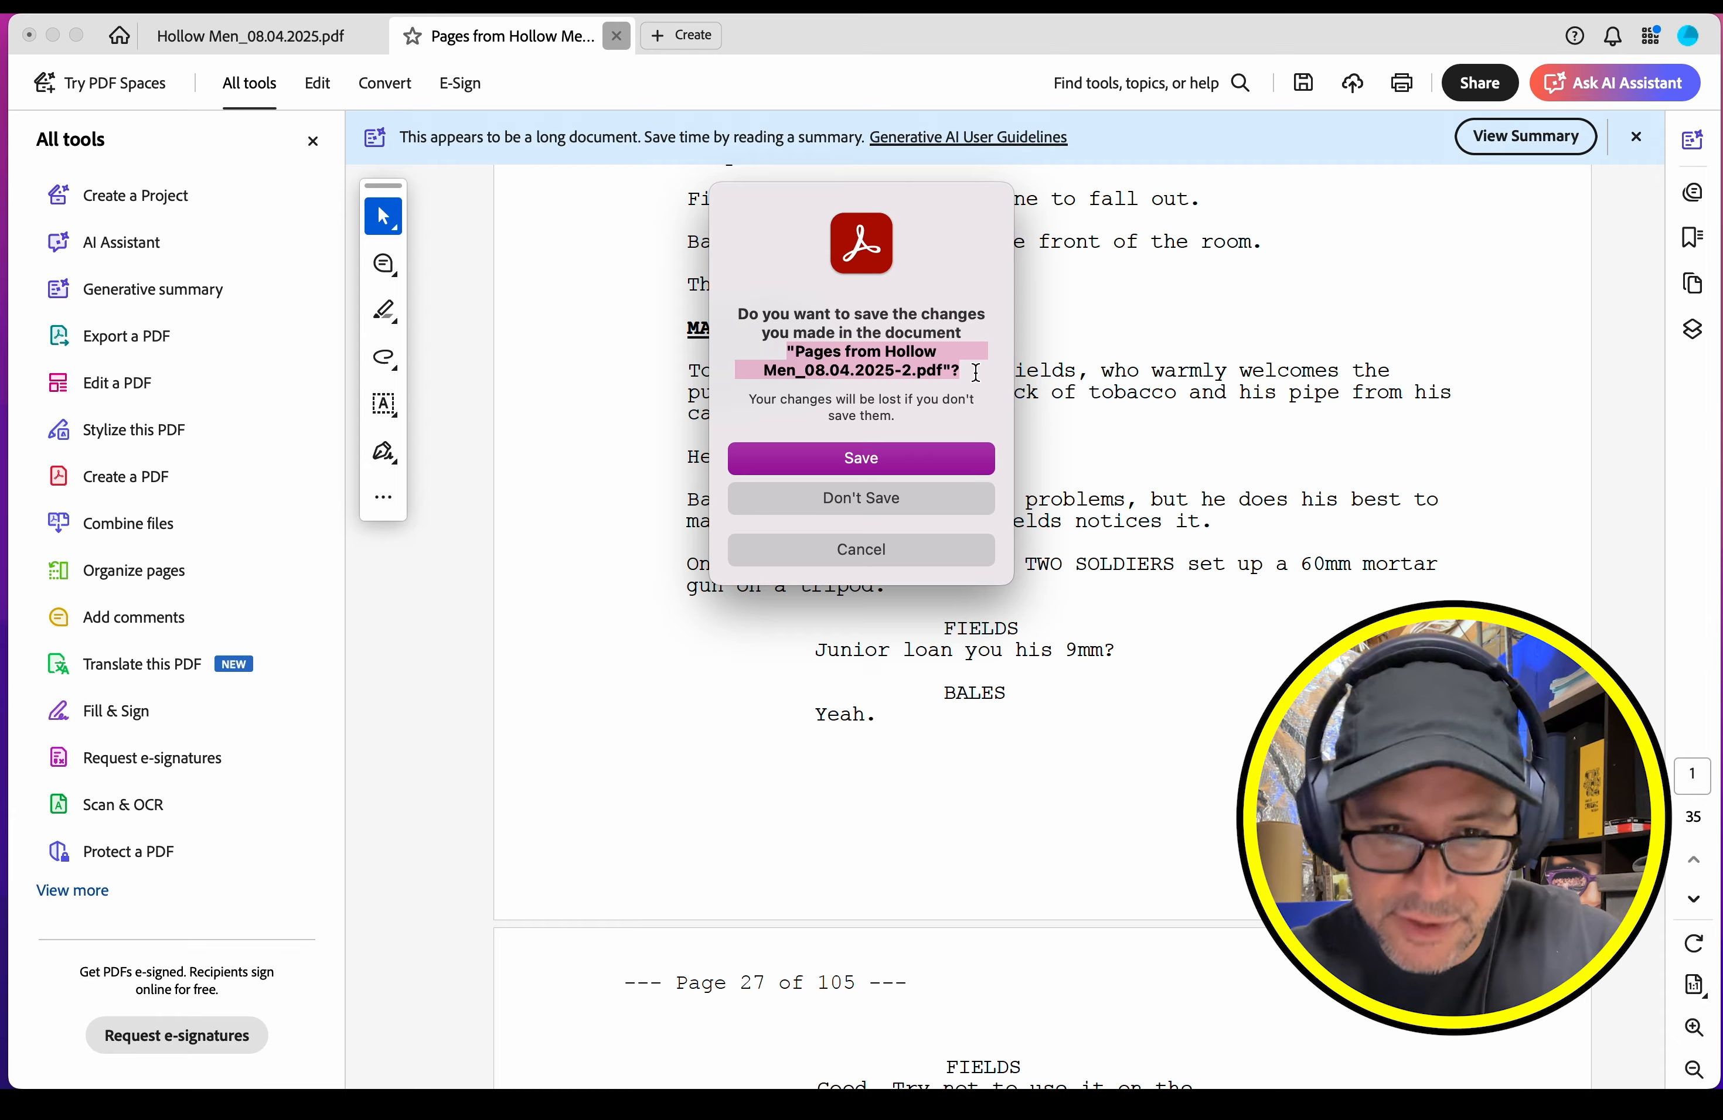
{"action": "left_click", "coordinate": [953, 509]}
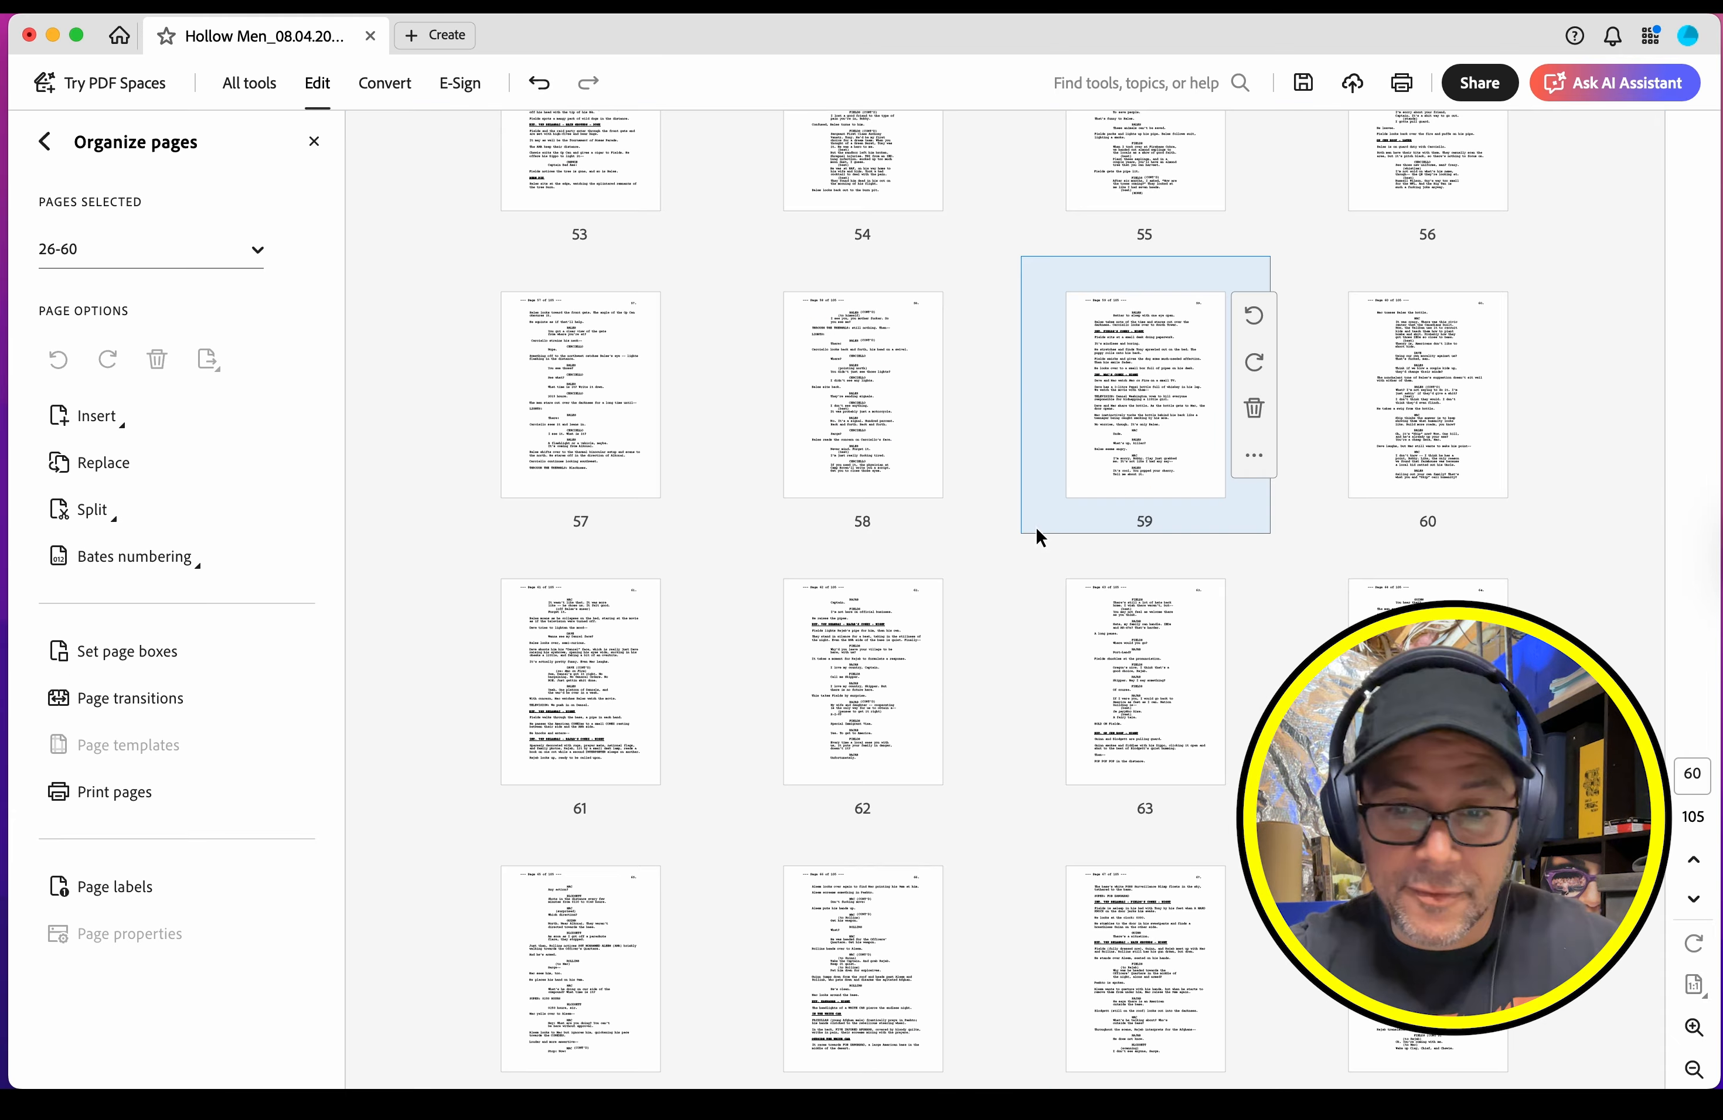
Step: Extract pages 56-90 of the full screenplay into a new PDF, keeping the pages in the original
{"action": "scroll", "coordinate": [909, 539], "scroll_direction": "up", "scroll_amount": 1}
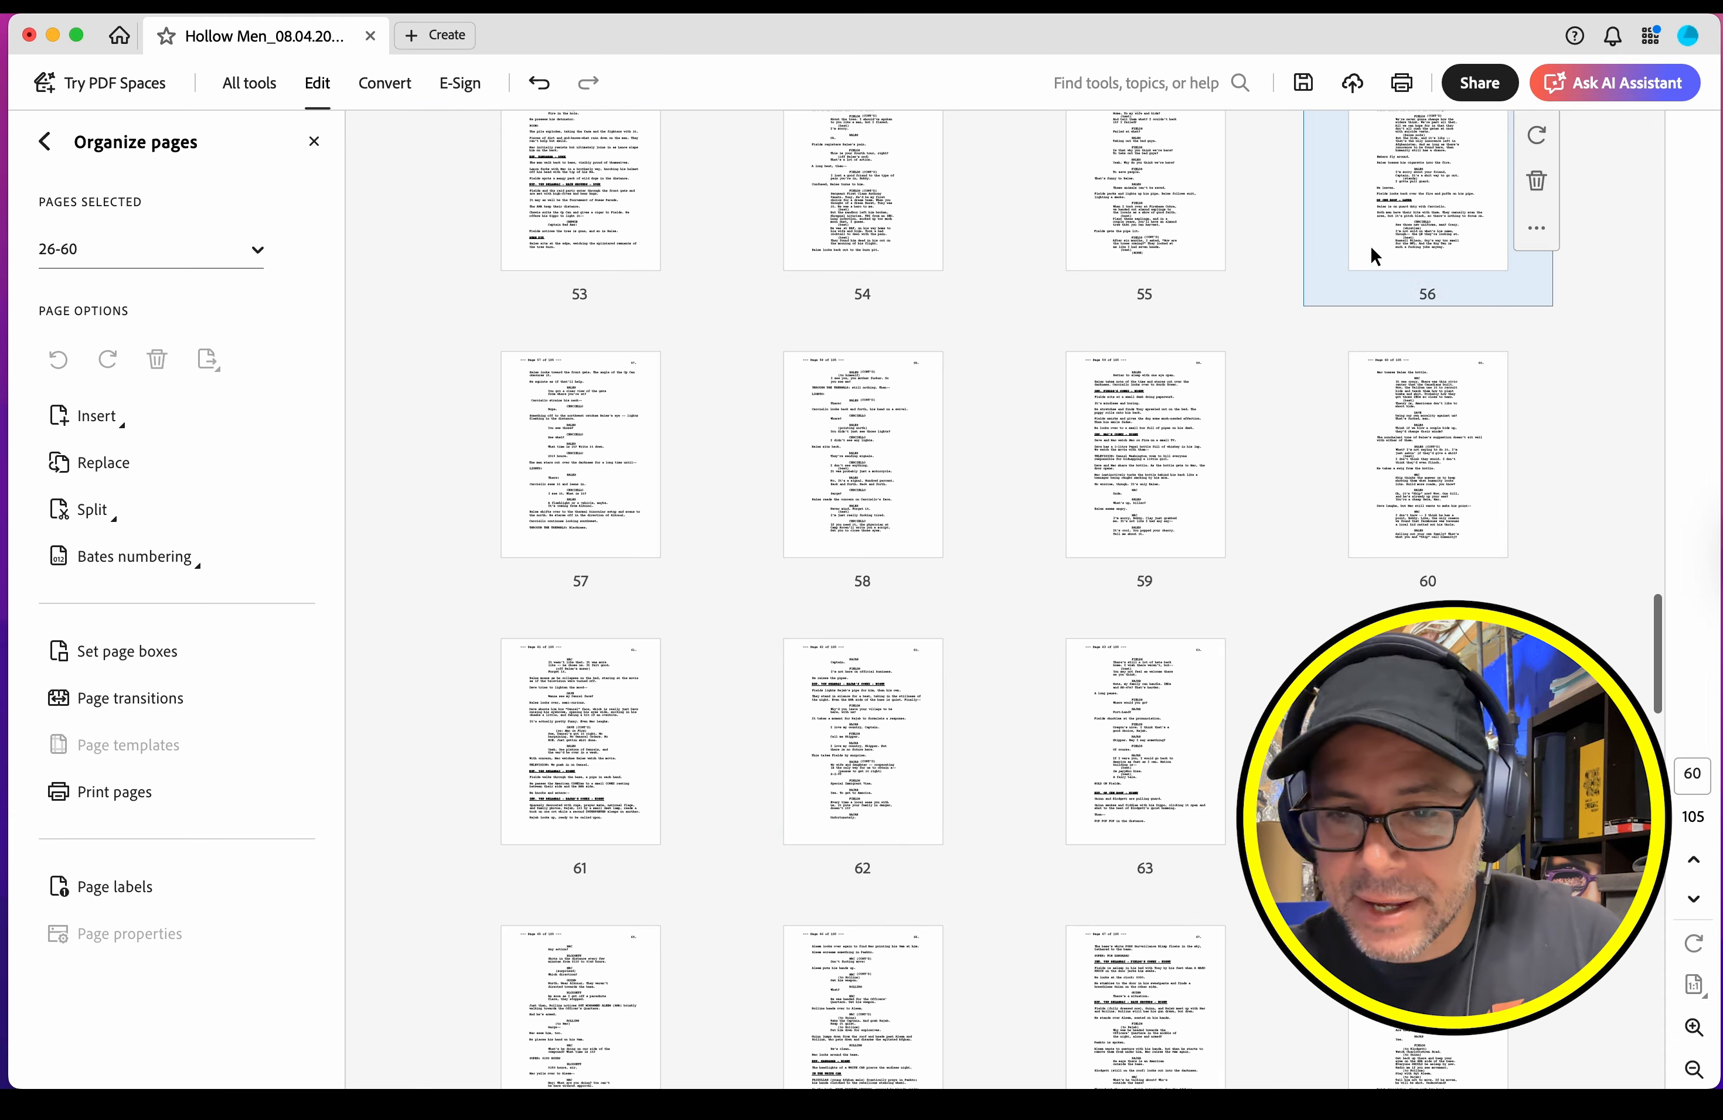
{"action": "left_click", "coordinate": [1391, 237]}
{"action": "scroll", "coordinate": [1064, 603], "scroll_direction": "down", "scroll_amount": 10}
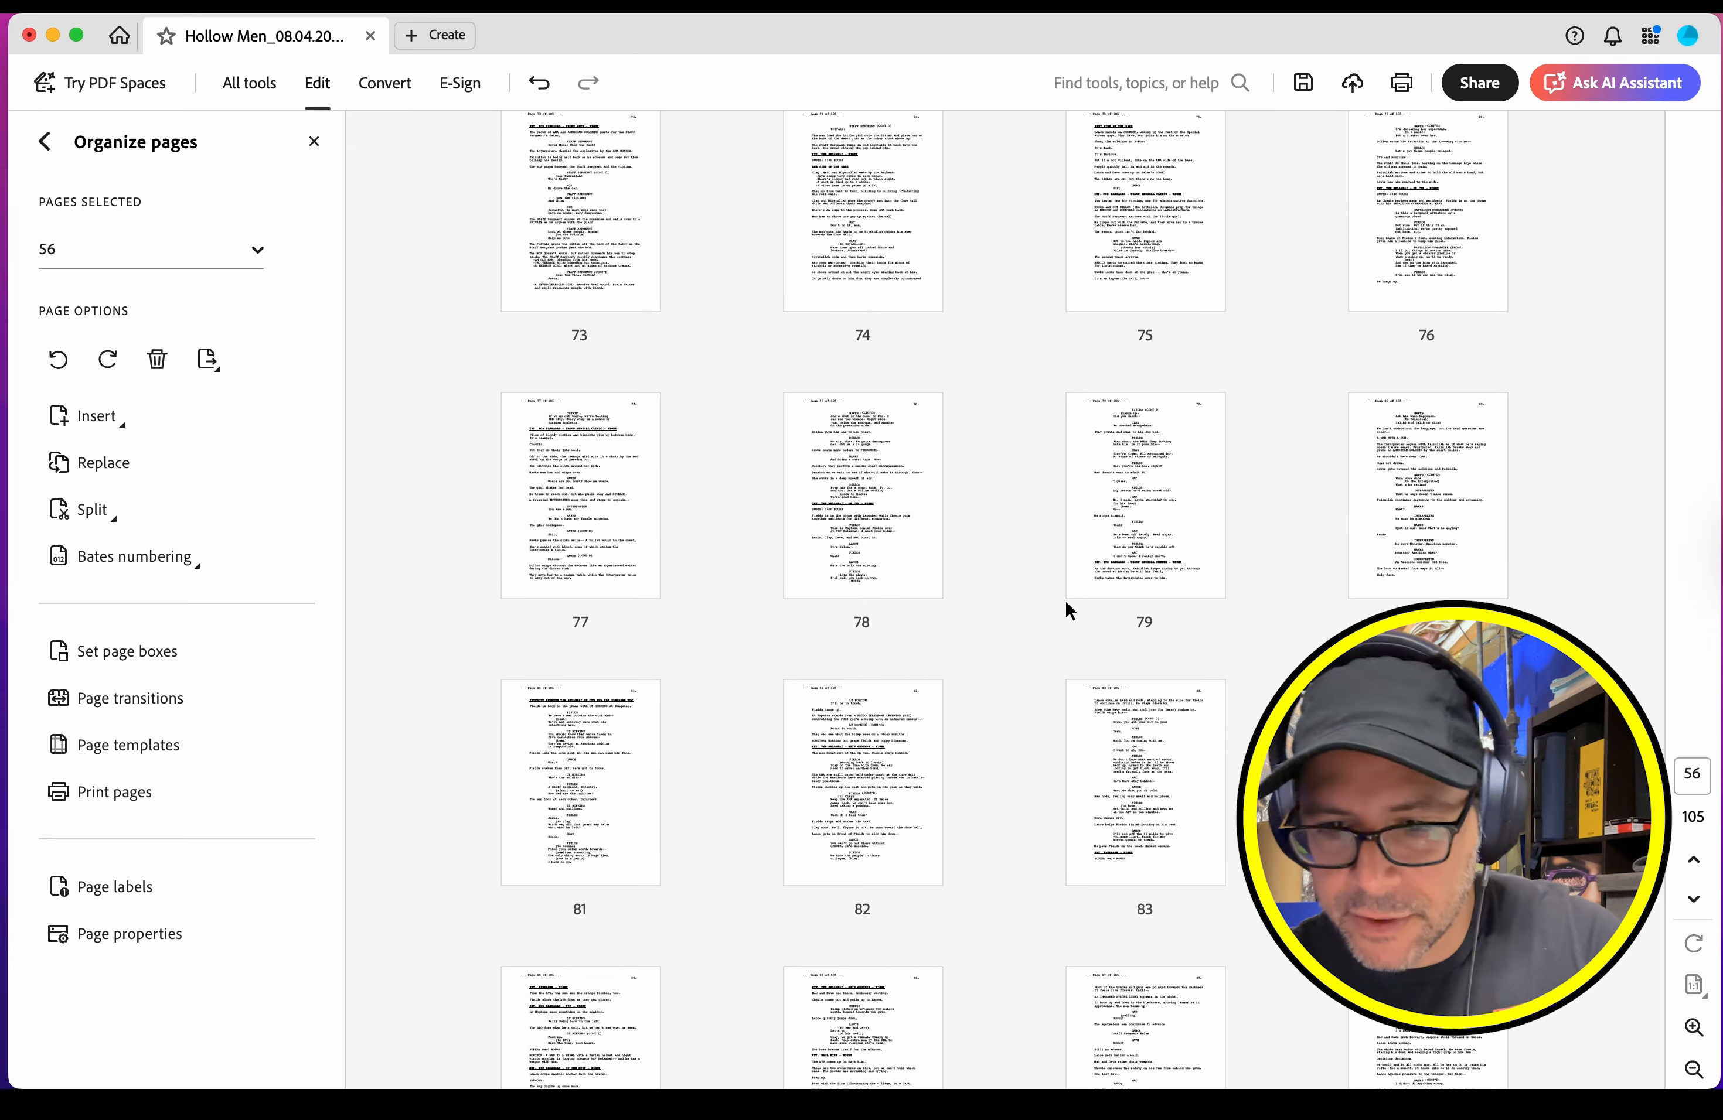
{"action": "scroll", "coordinate": [1065, 602], "scroll_direction": "down", "scroll_amount": 5}
{"action": "left_click", "coordinate": [862, 888], "text": "shift"}
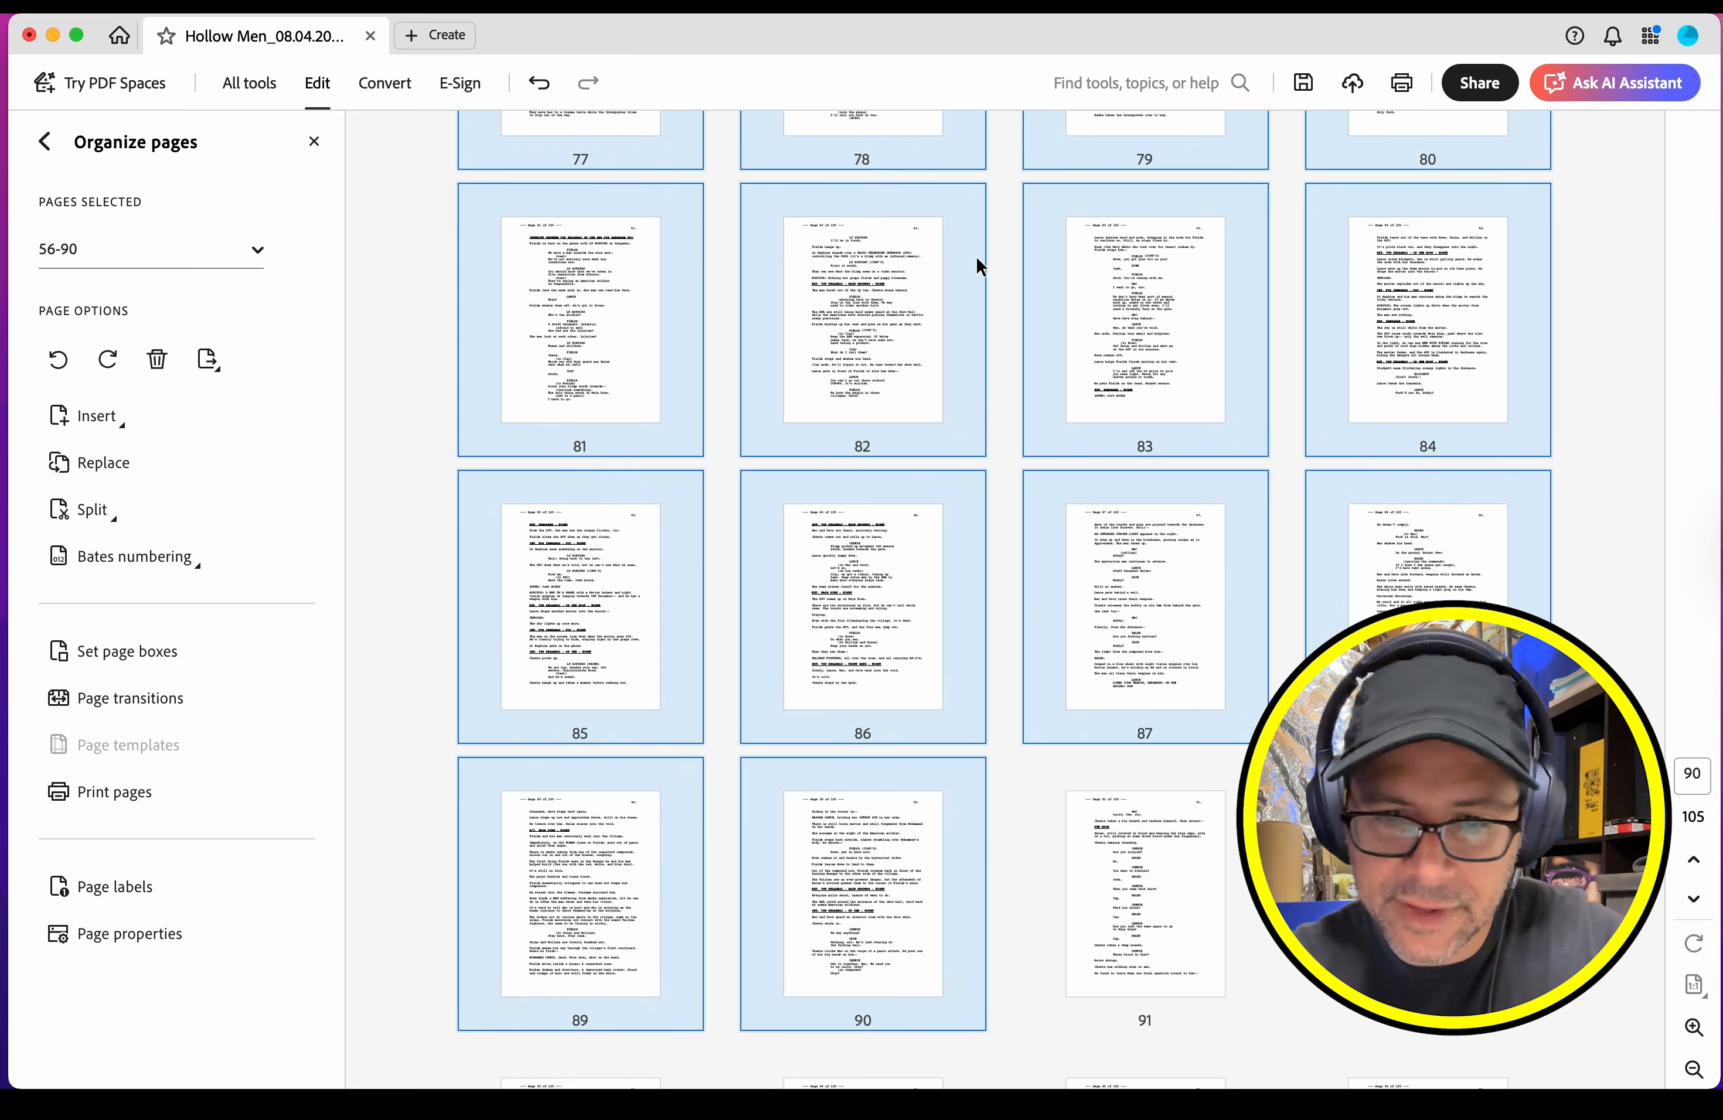
{"action": "left_click", "coordinate": [208, 359]}
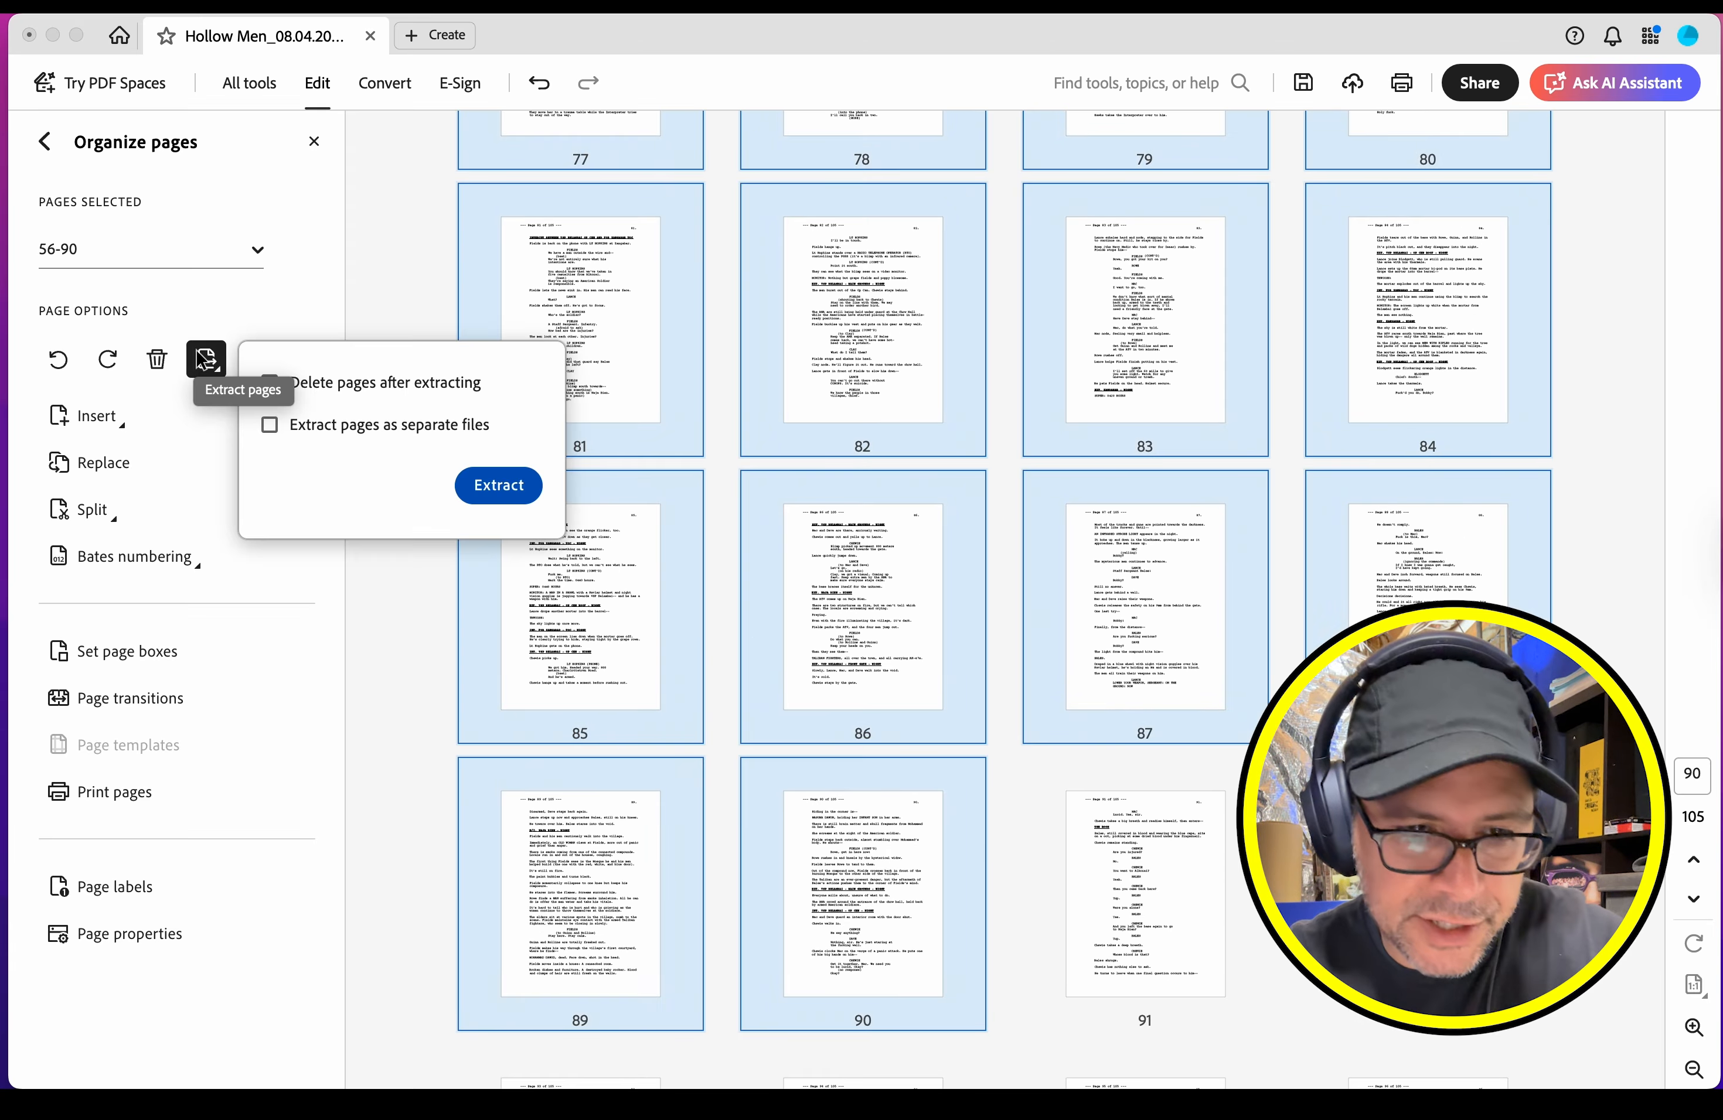
{"action": "left_click", "coordinate": [502, 486]}
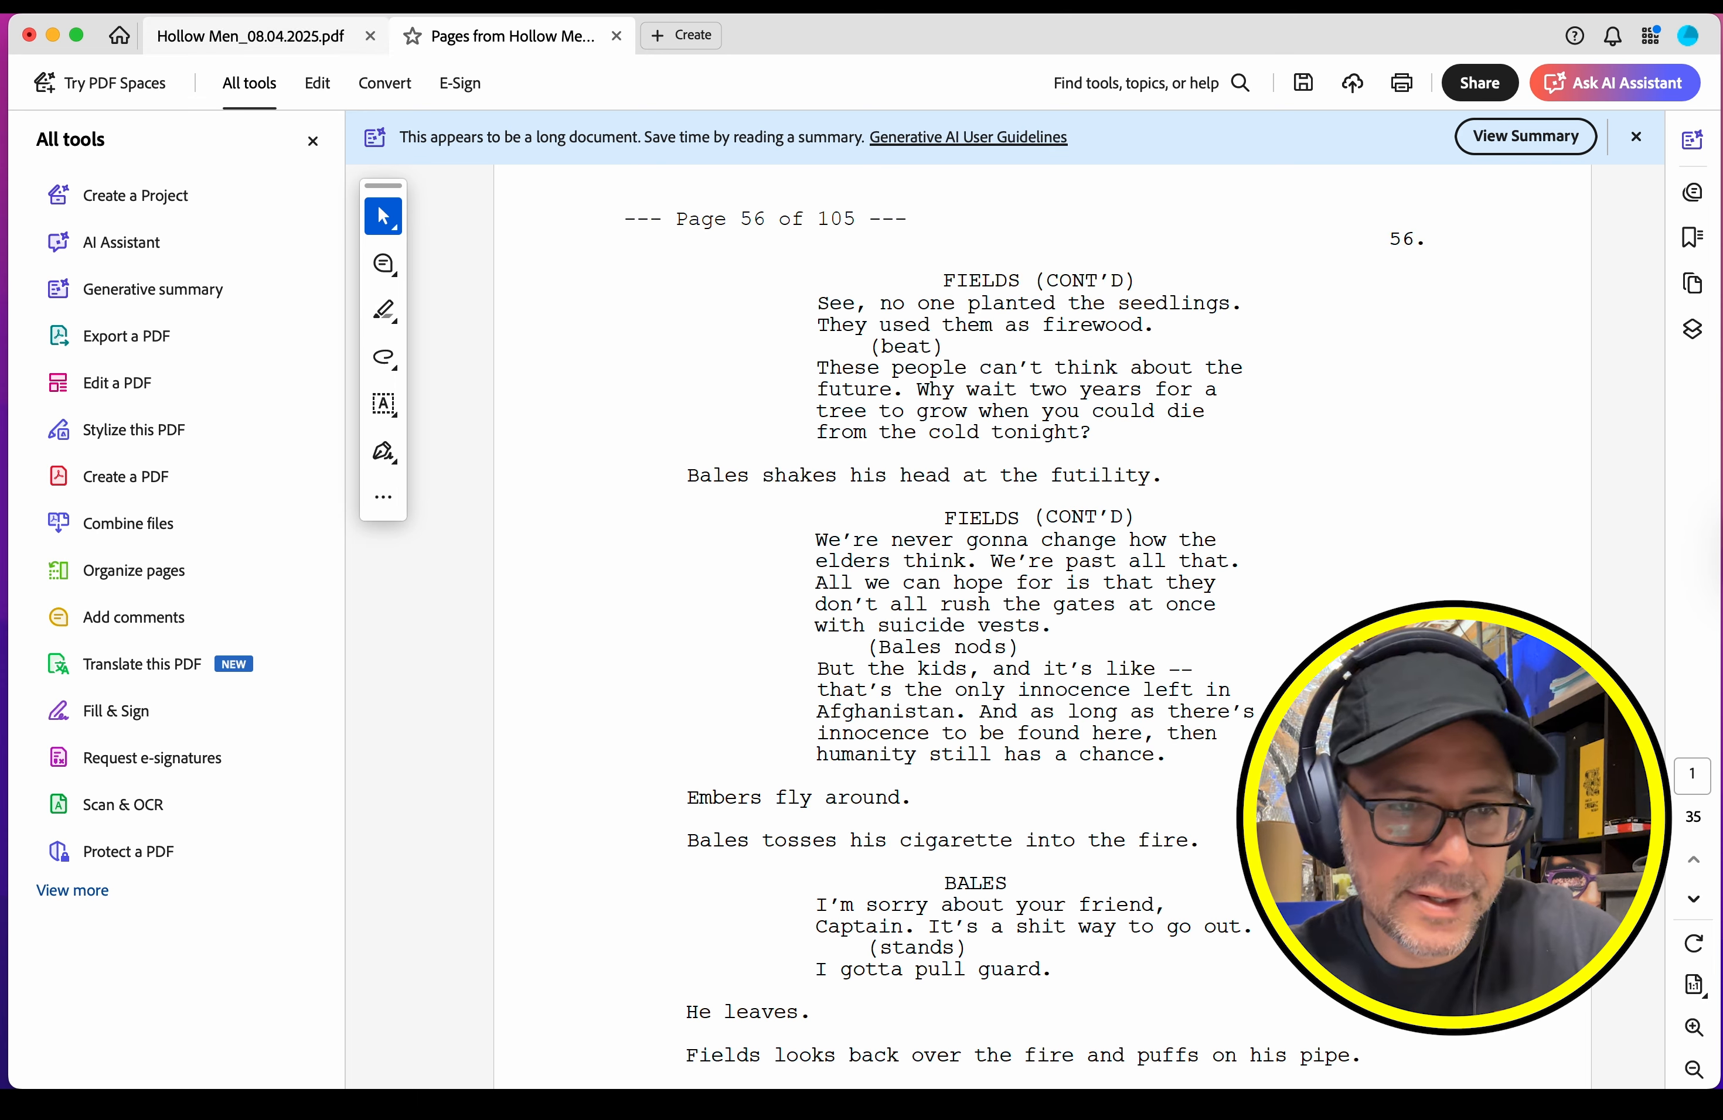
Step: Export the extracted PDF as accessible text named "Hollow Men_p056-090.txt" in the Chunks folder, replacing the existing file
{"action": "left_click", "coordinate": [150, 4]}
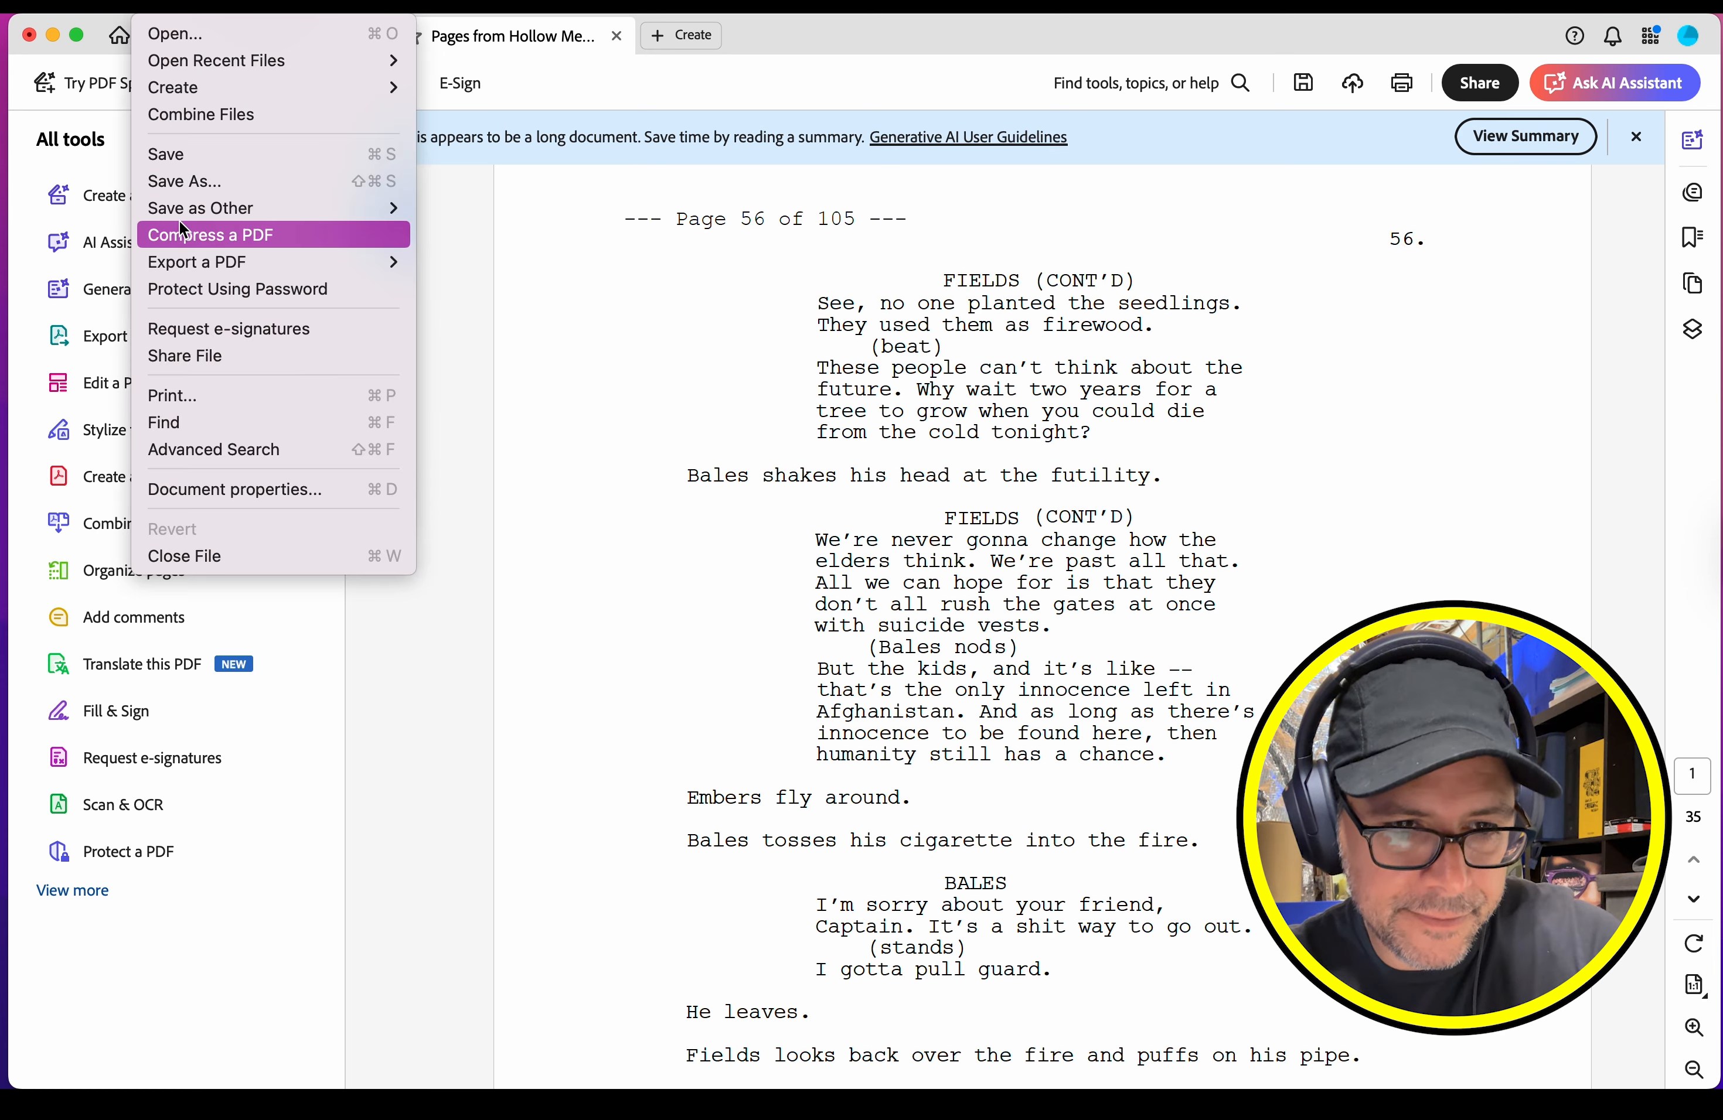
{"action": "mouse_move", "coordinate": [315, 258]}
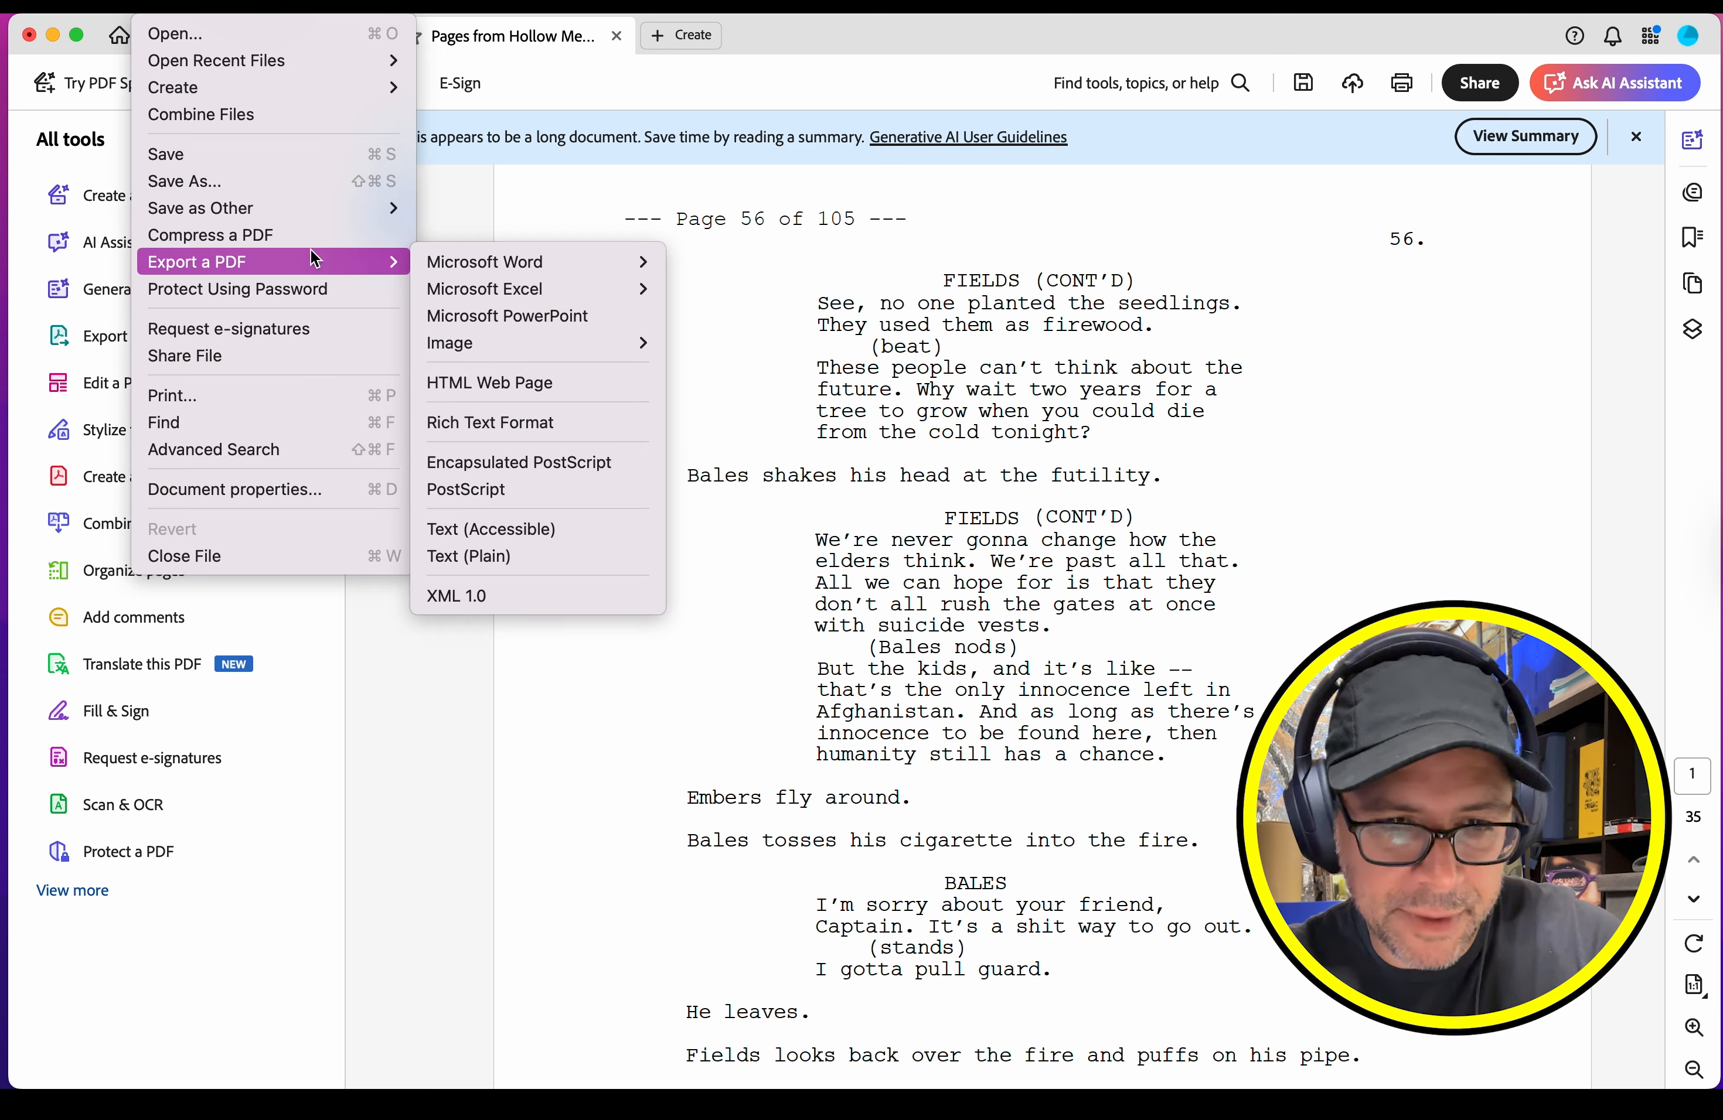
{"action": "left_click", "coordinate": [553, 528]}
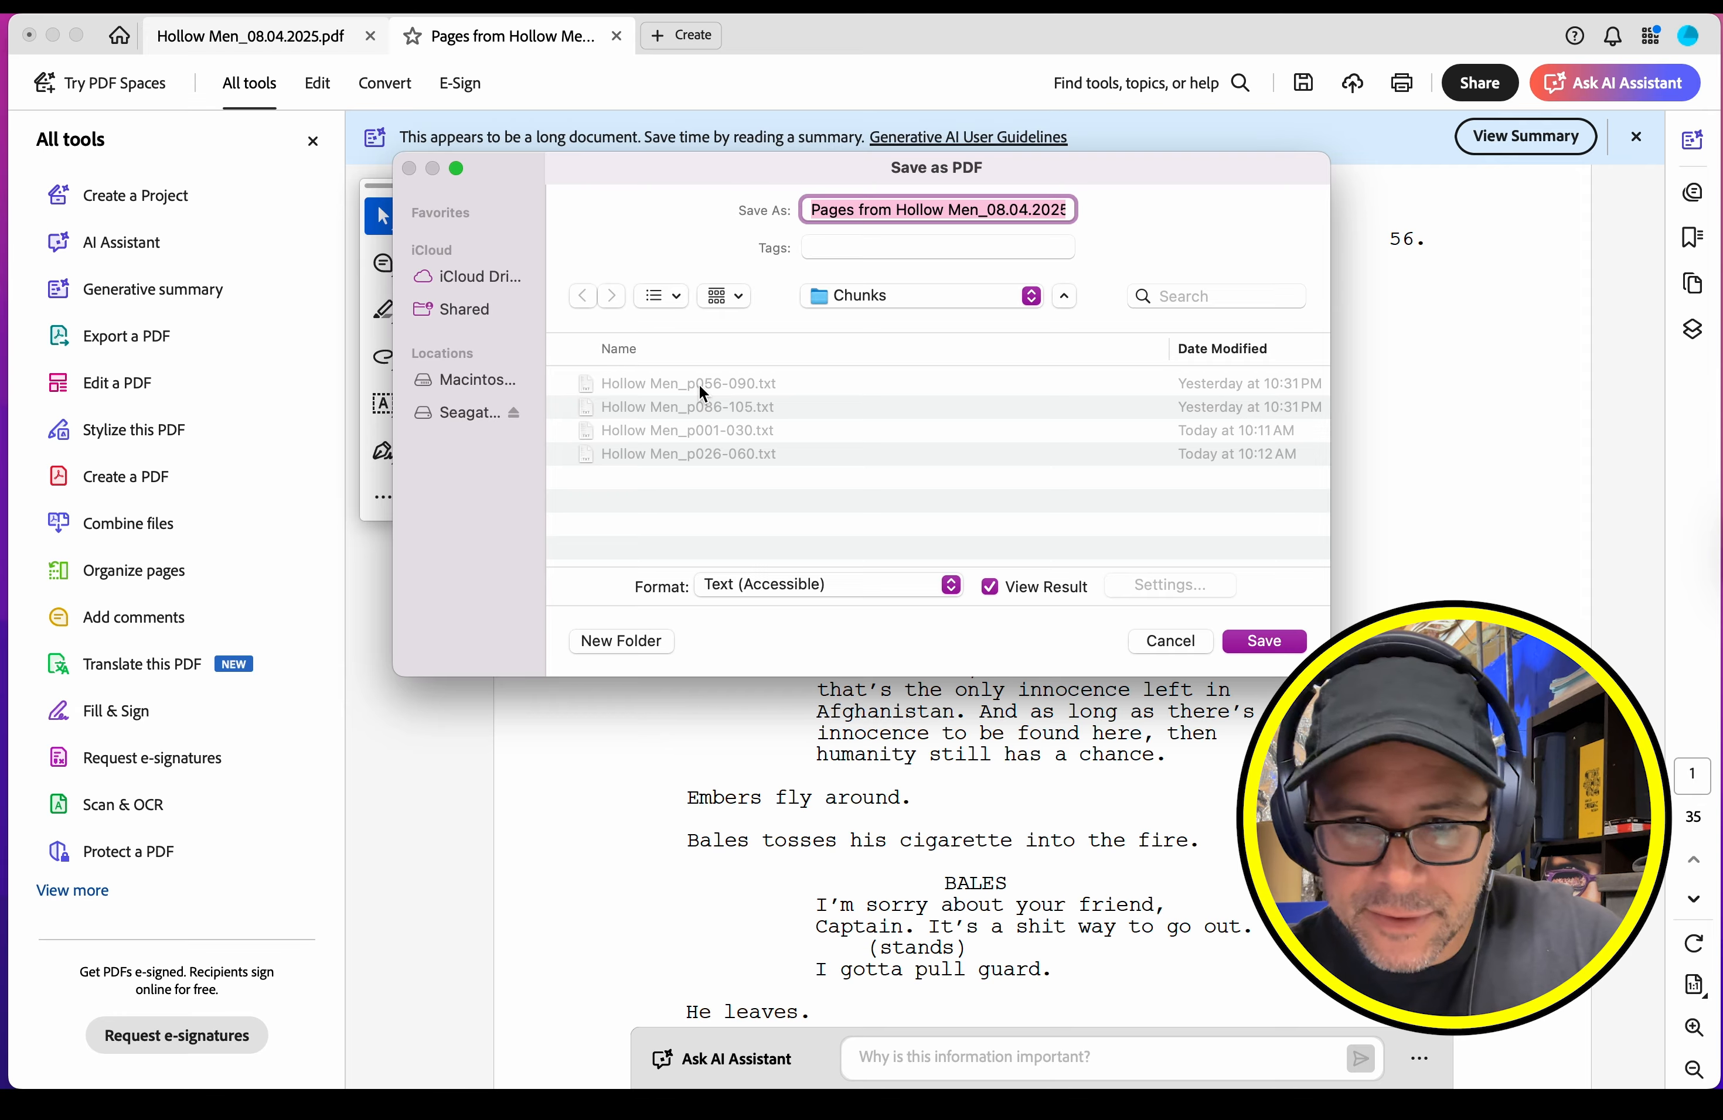
{"action": "left_click", "coordinate": [699, 385]}
{"action": "left_click", "coordinate": [1264, 641]}
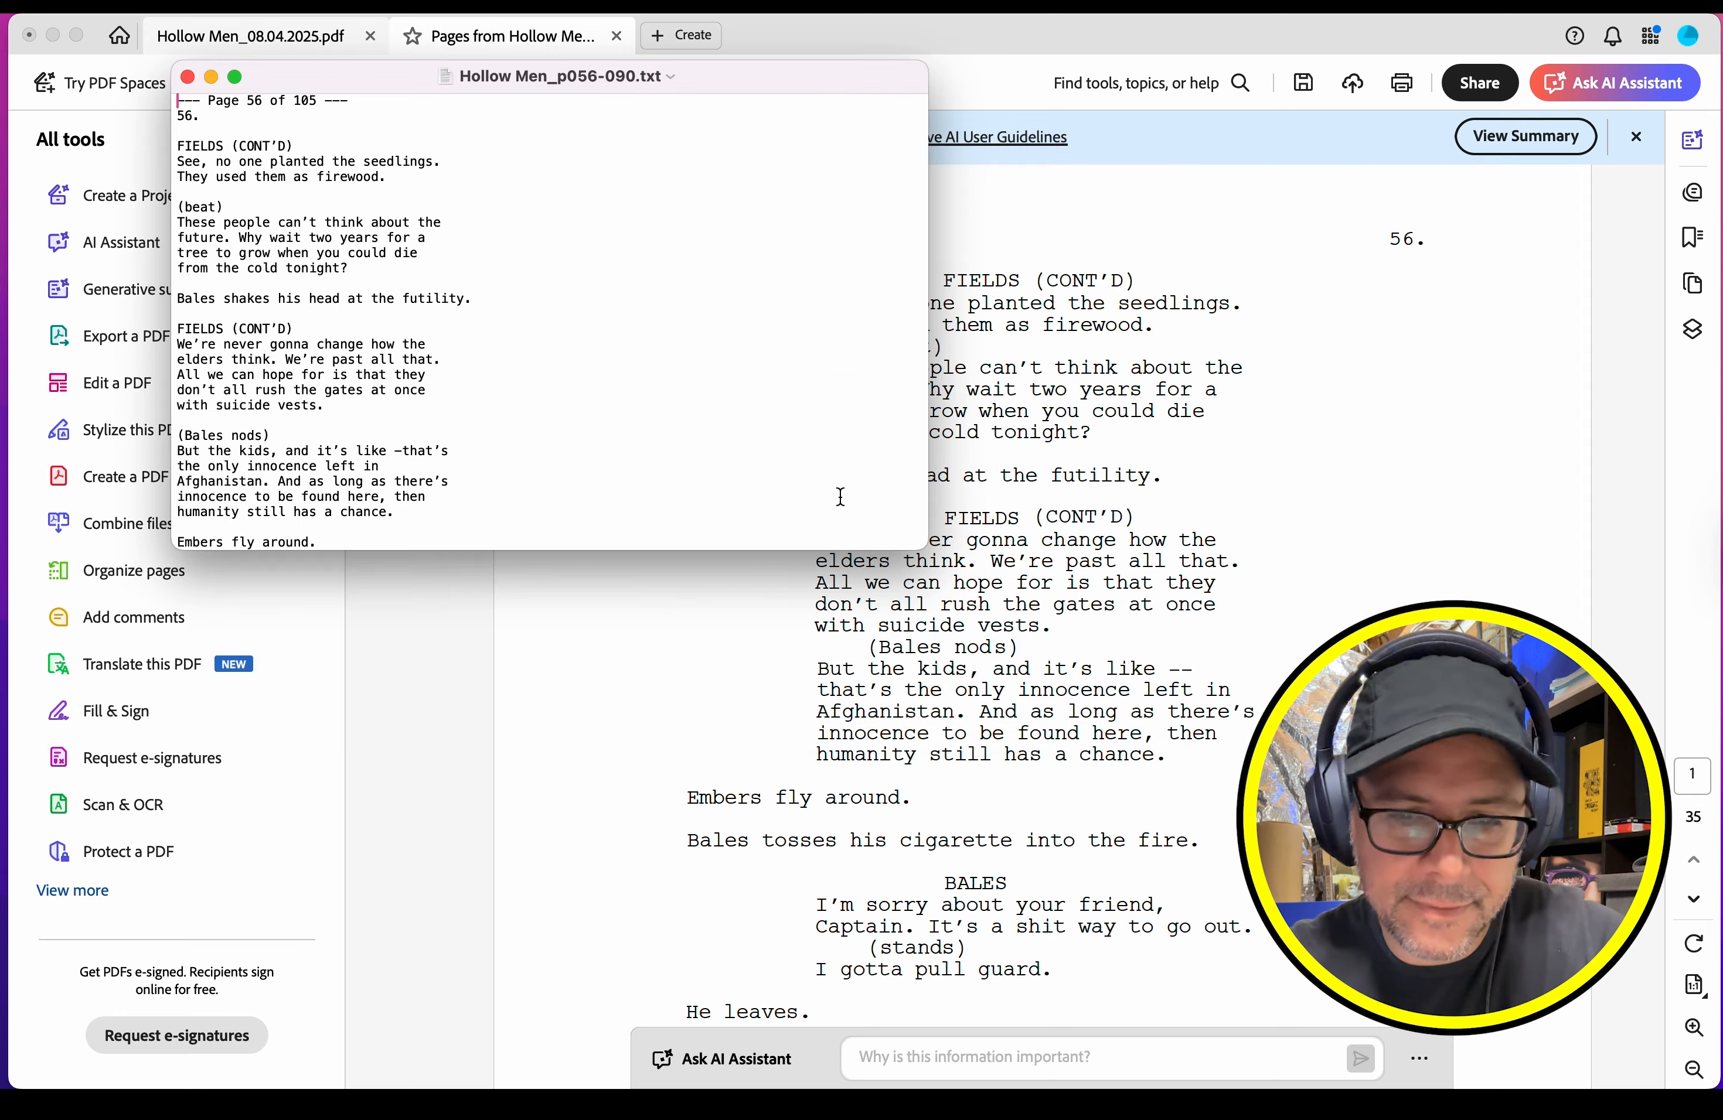
Step: Check the exported text's page headers through page 90, and close it and the extracted PDF without saving the PDF
{"action": "scroll", "coordinate": [696, 396], "scroll_direction": "down", "scroll_amount": 20}
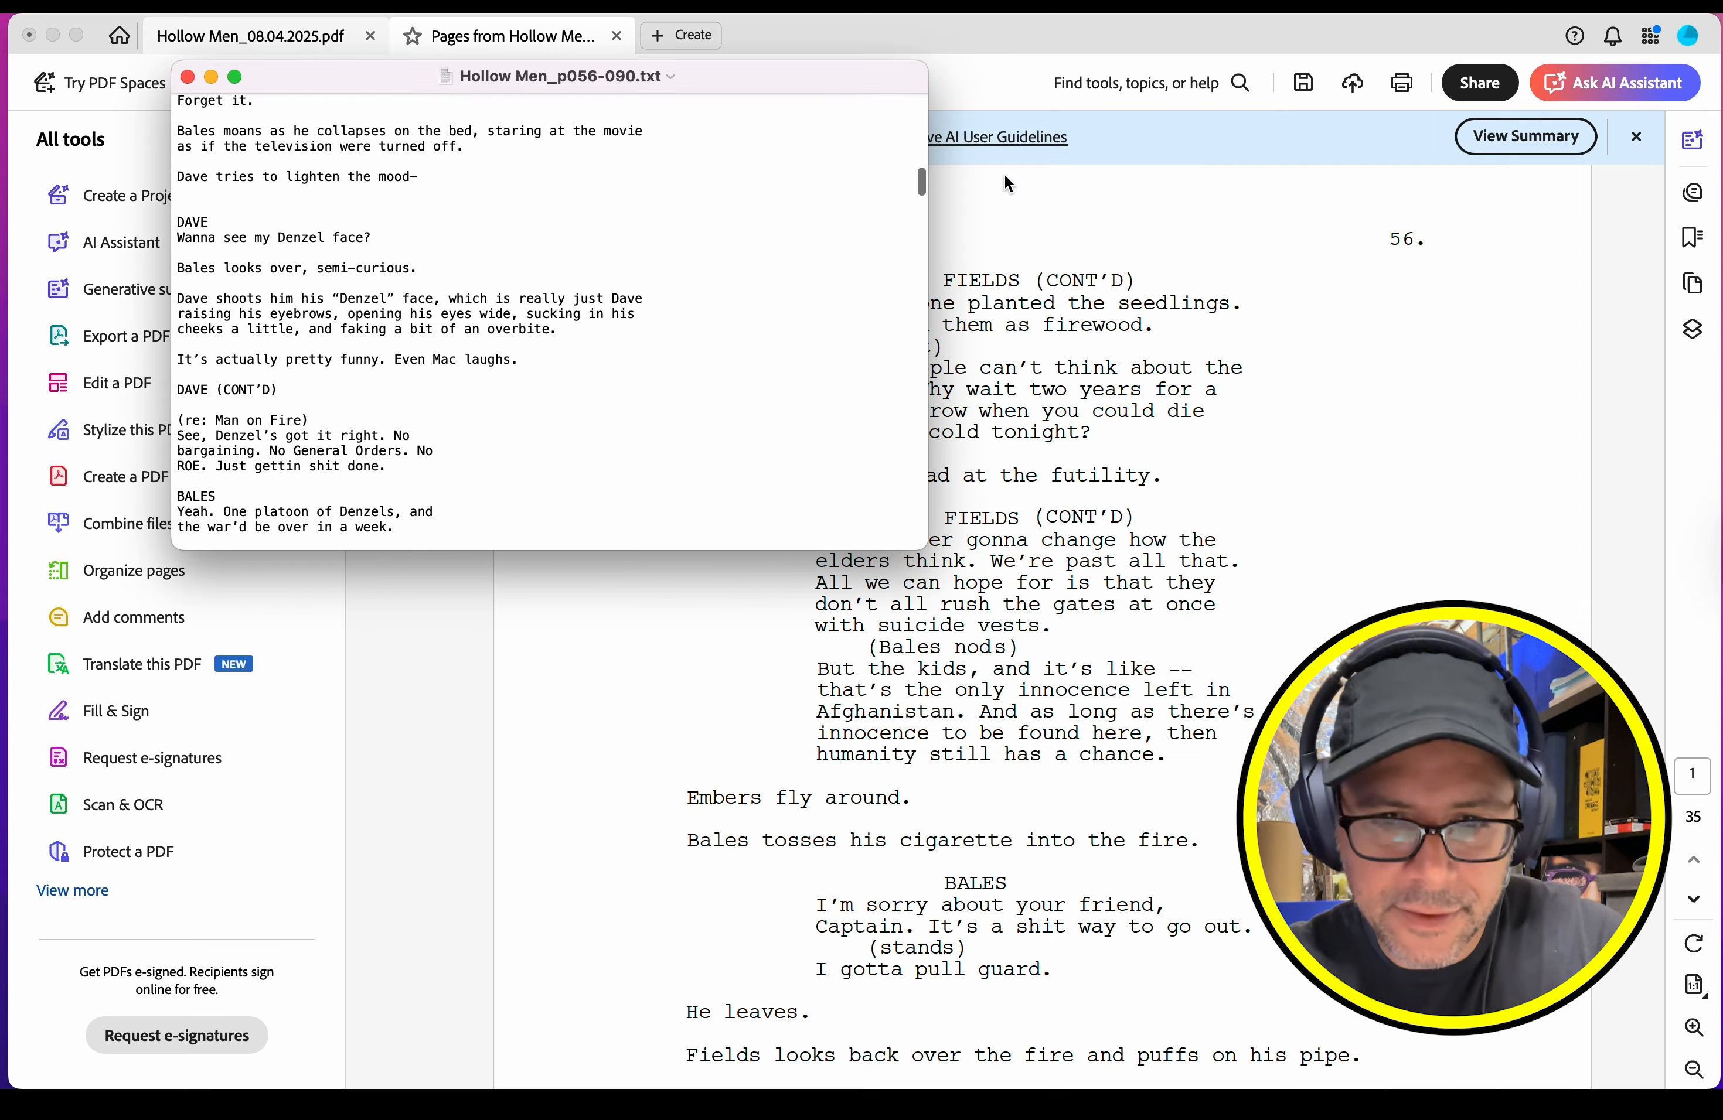
{"action": "left_click_drag", "start_coordinate": [922, 194], "coordinate": [919, 531]}
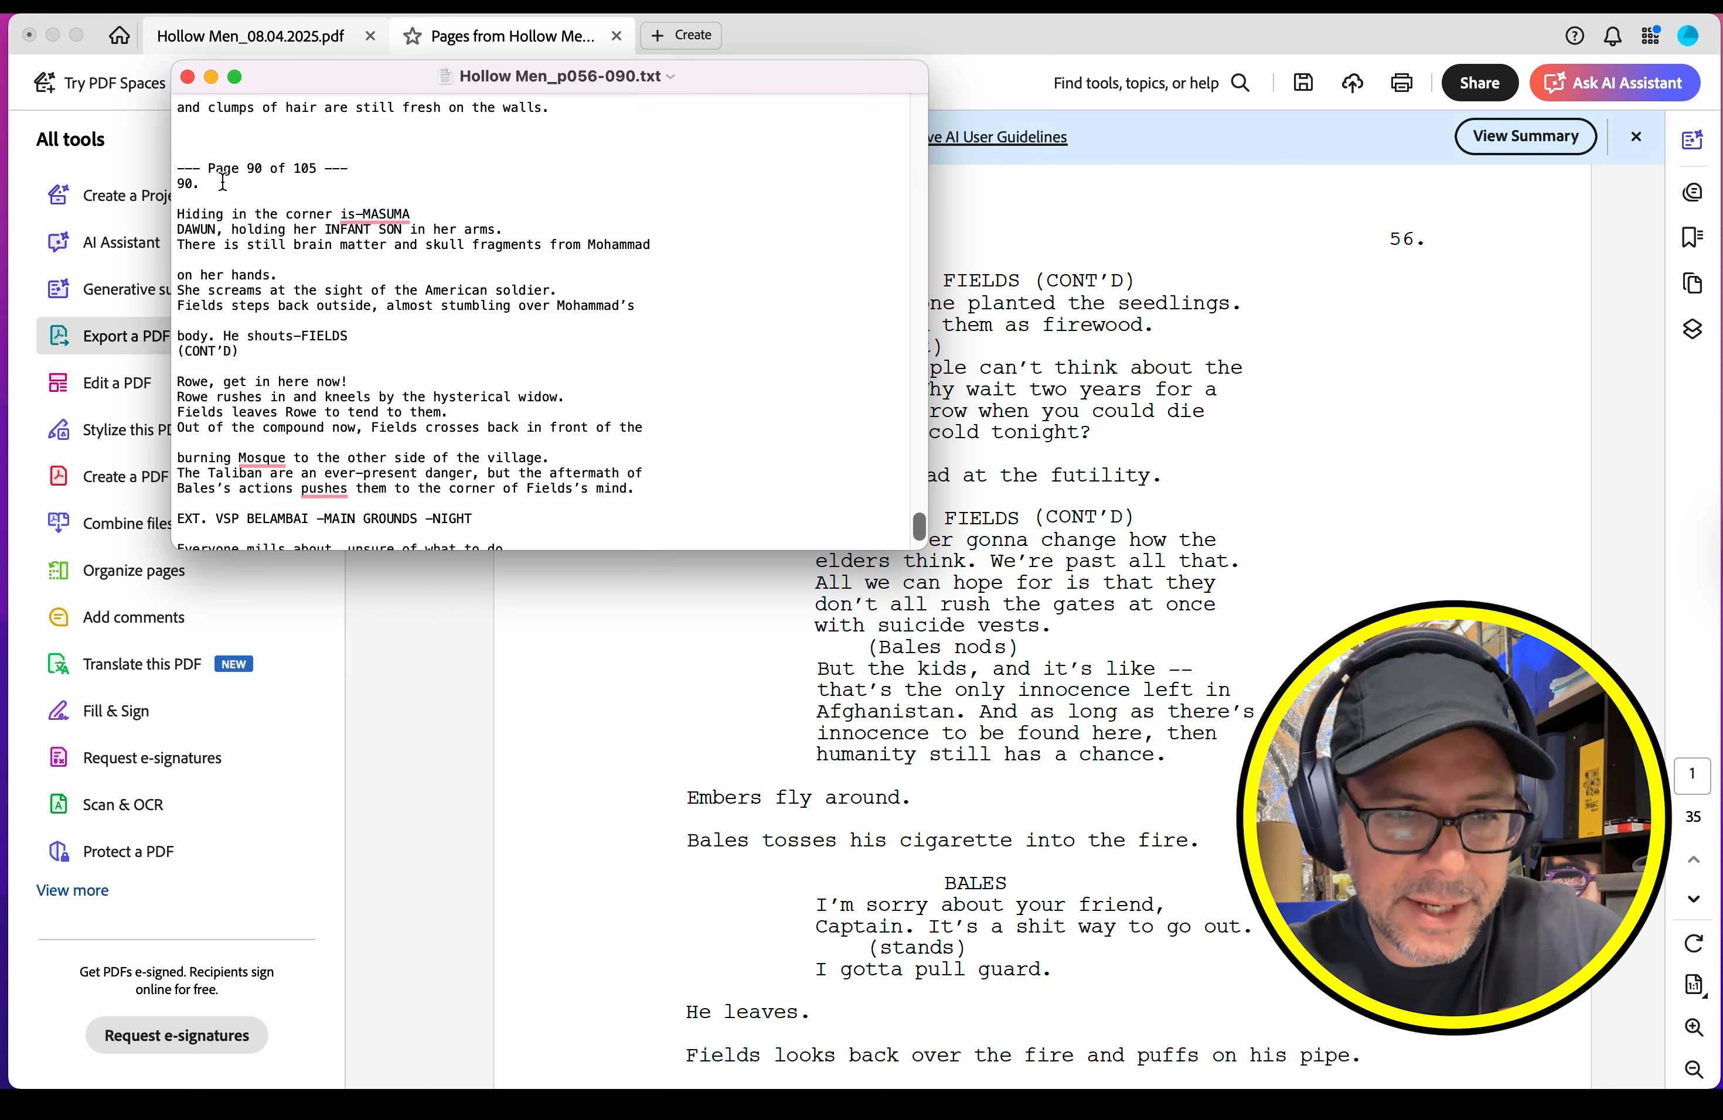
{"action": "left_click", "coordinate": [617, 36]}
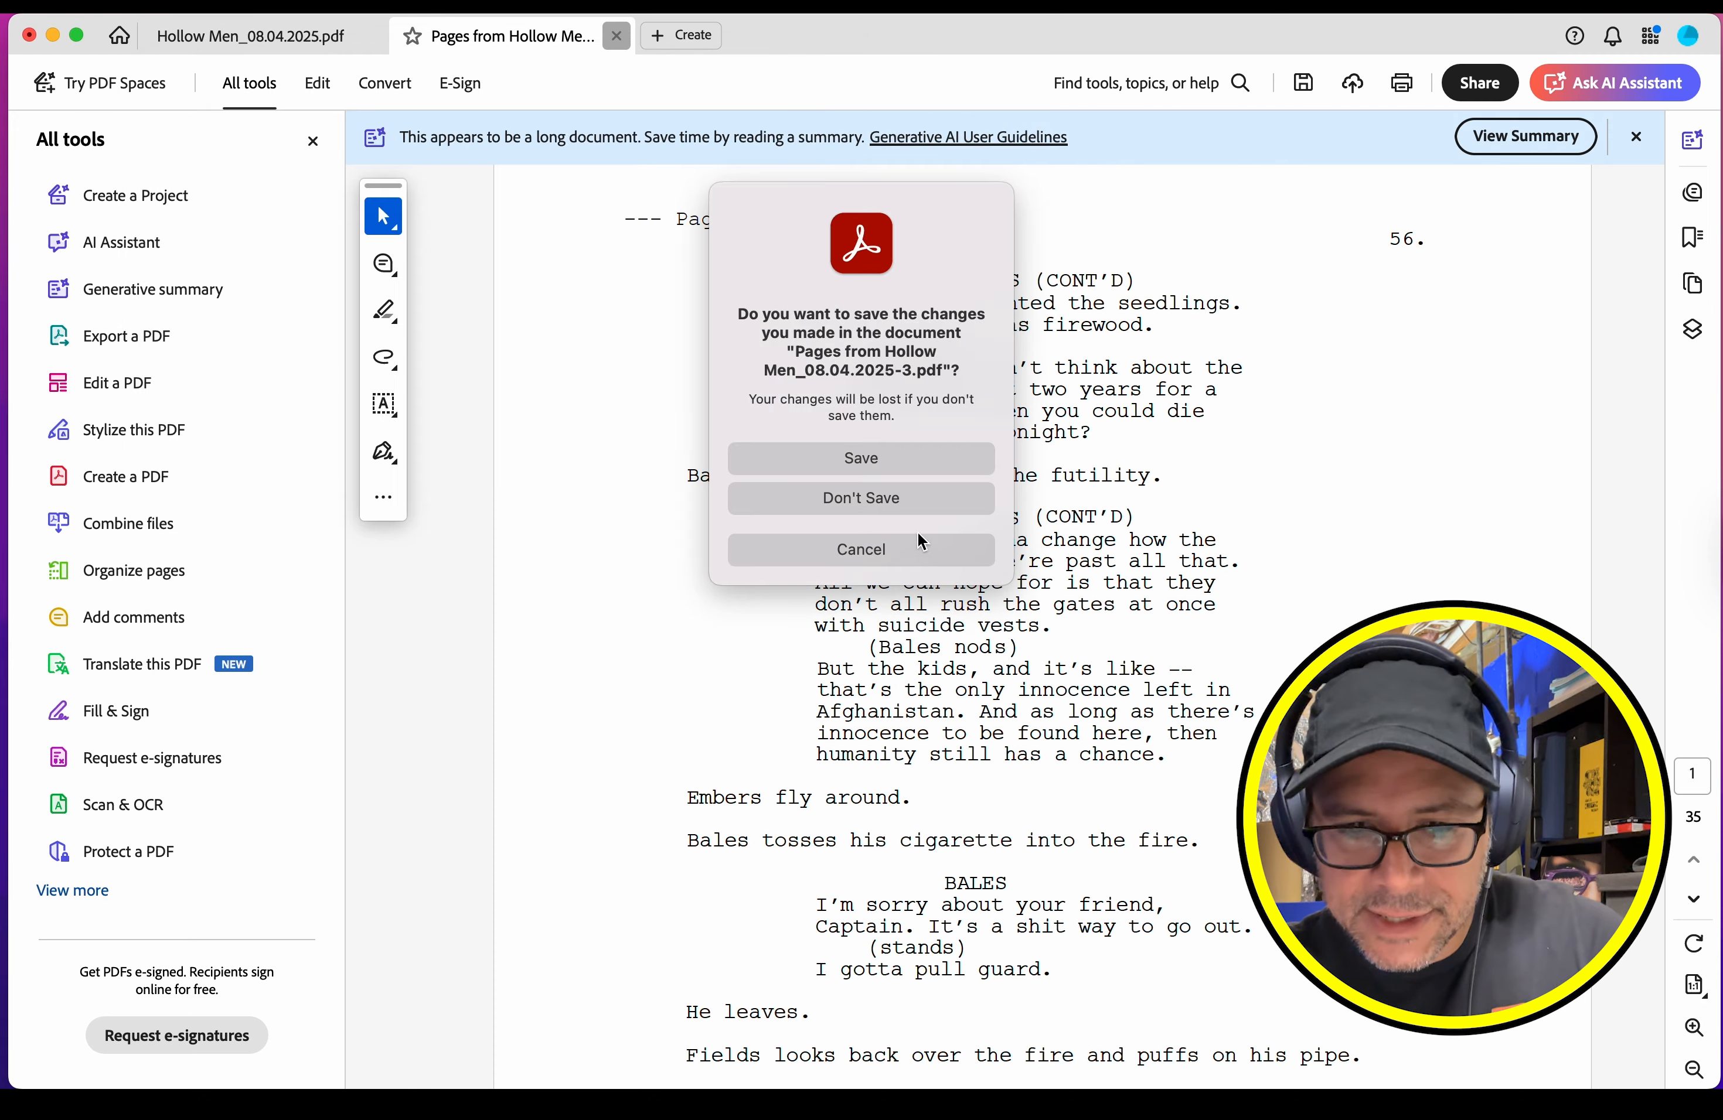
{"action": "left_click", "coordinate": [903, 504]}
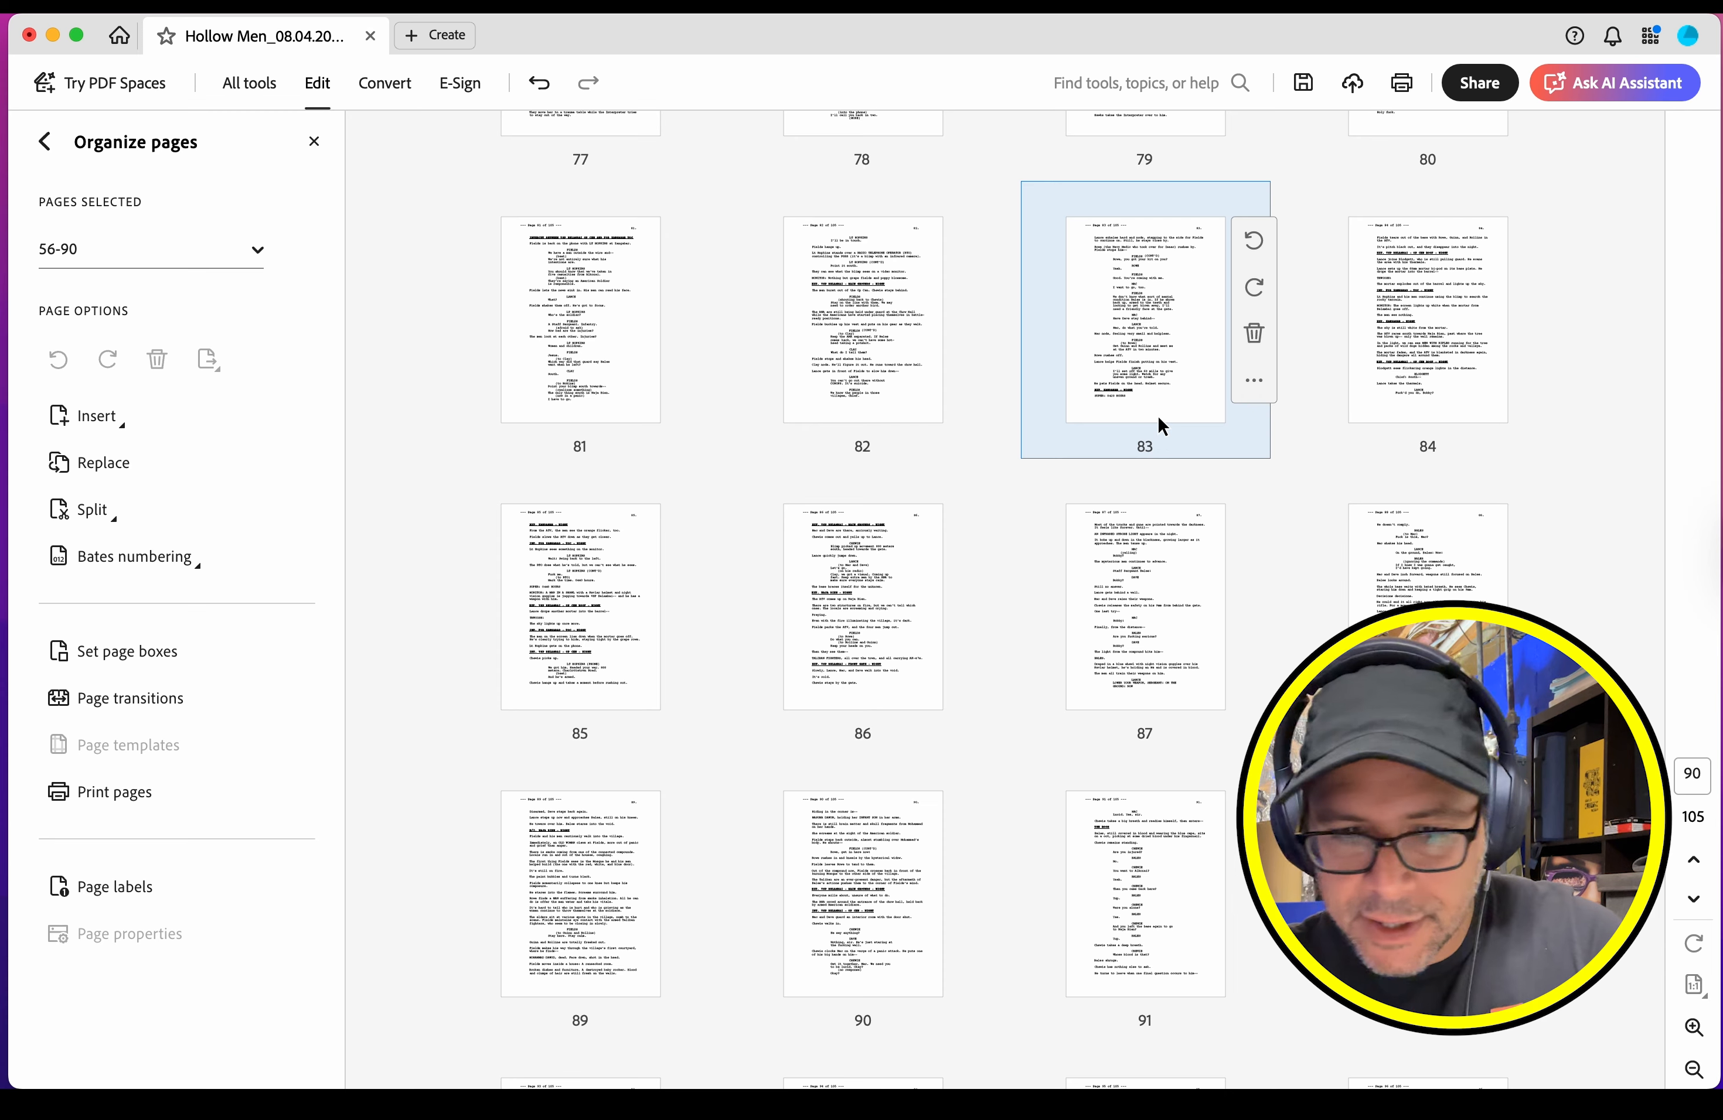
Step: Extract pages 86-105 of the full screenplay into a new PDF, keeping the pages in the original
{"action": "left_click", "coordinate": [865, 606]}
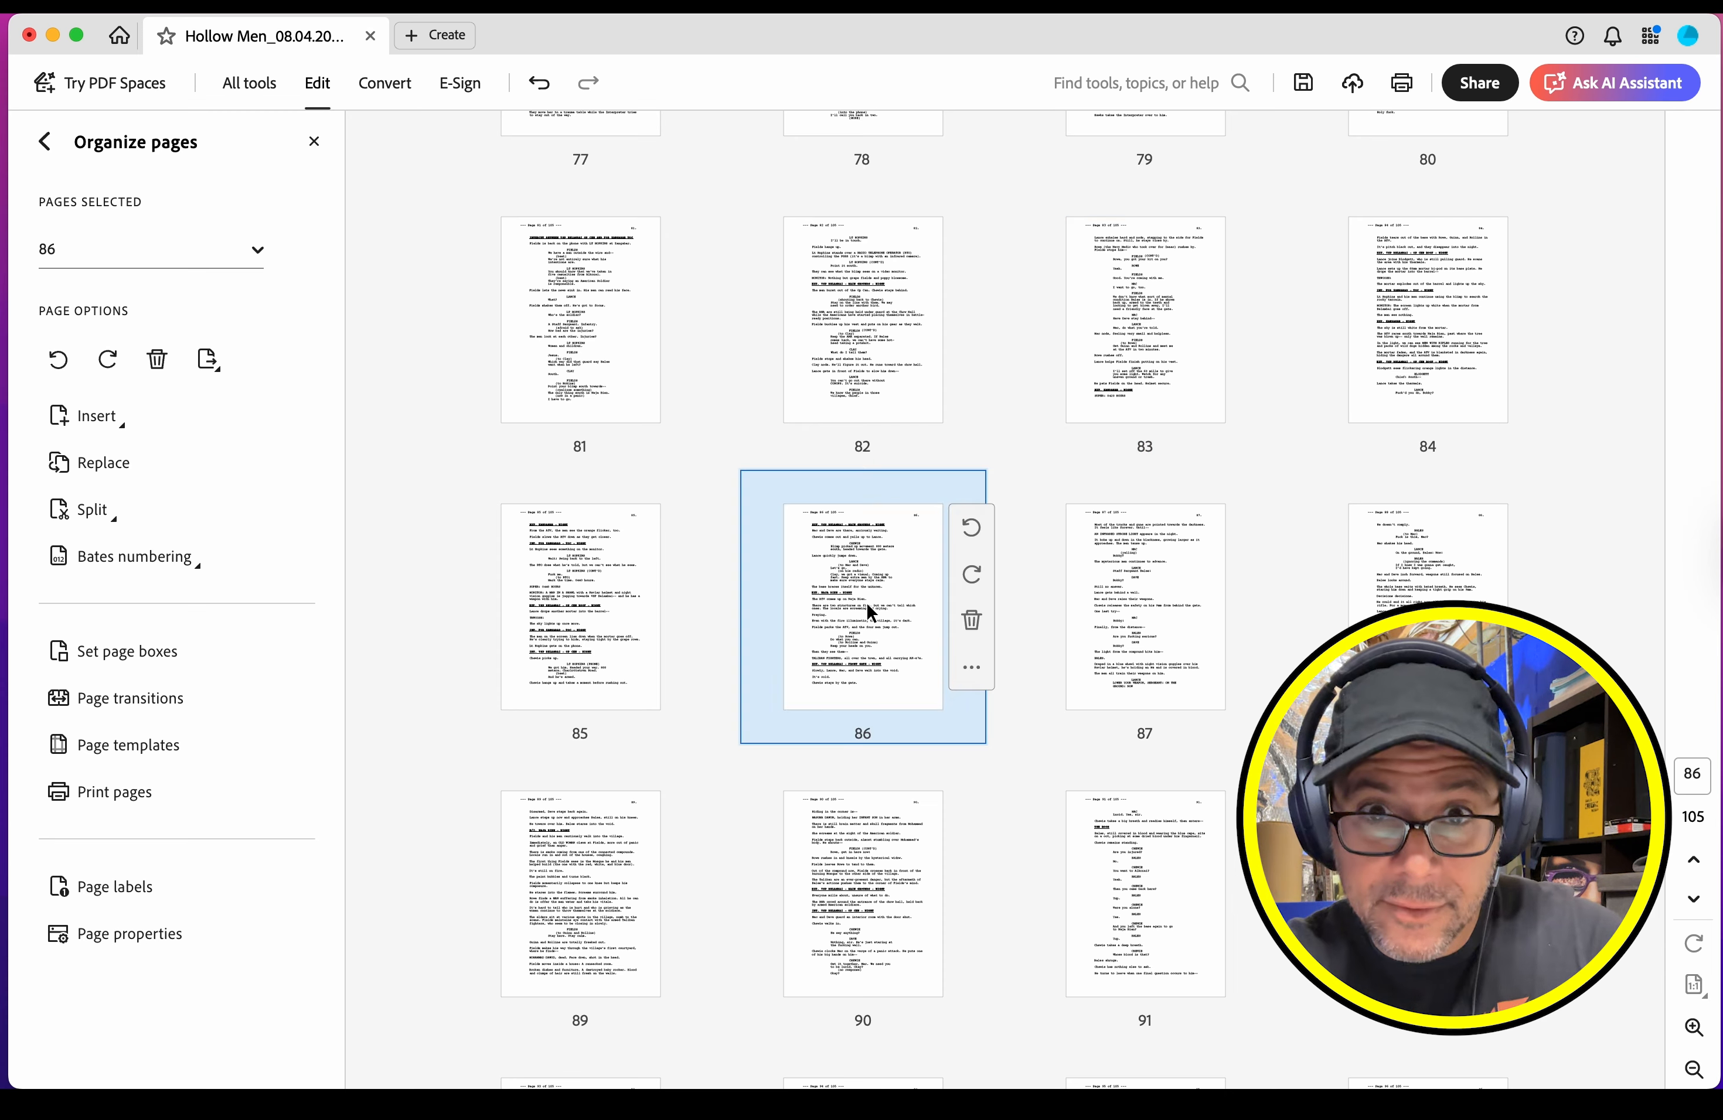
{"action": "scroll", "coordinate": [865, 602], "scroll_direction": "down", "scroll_amount": 10}
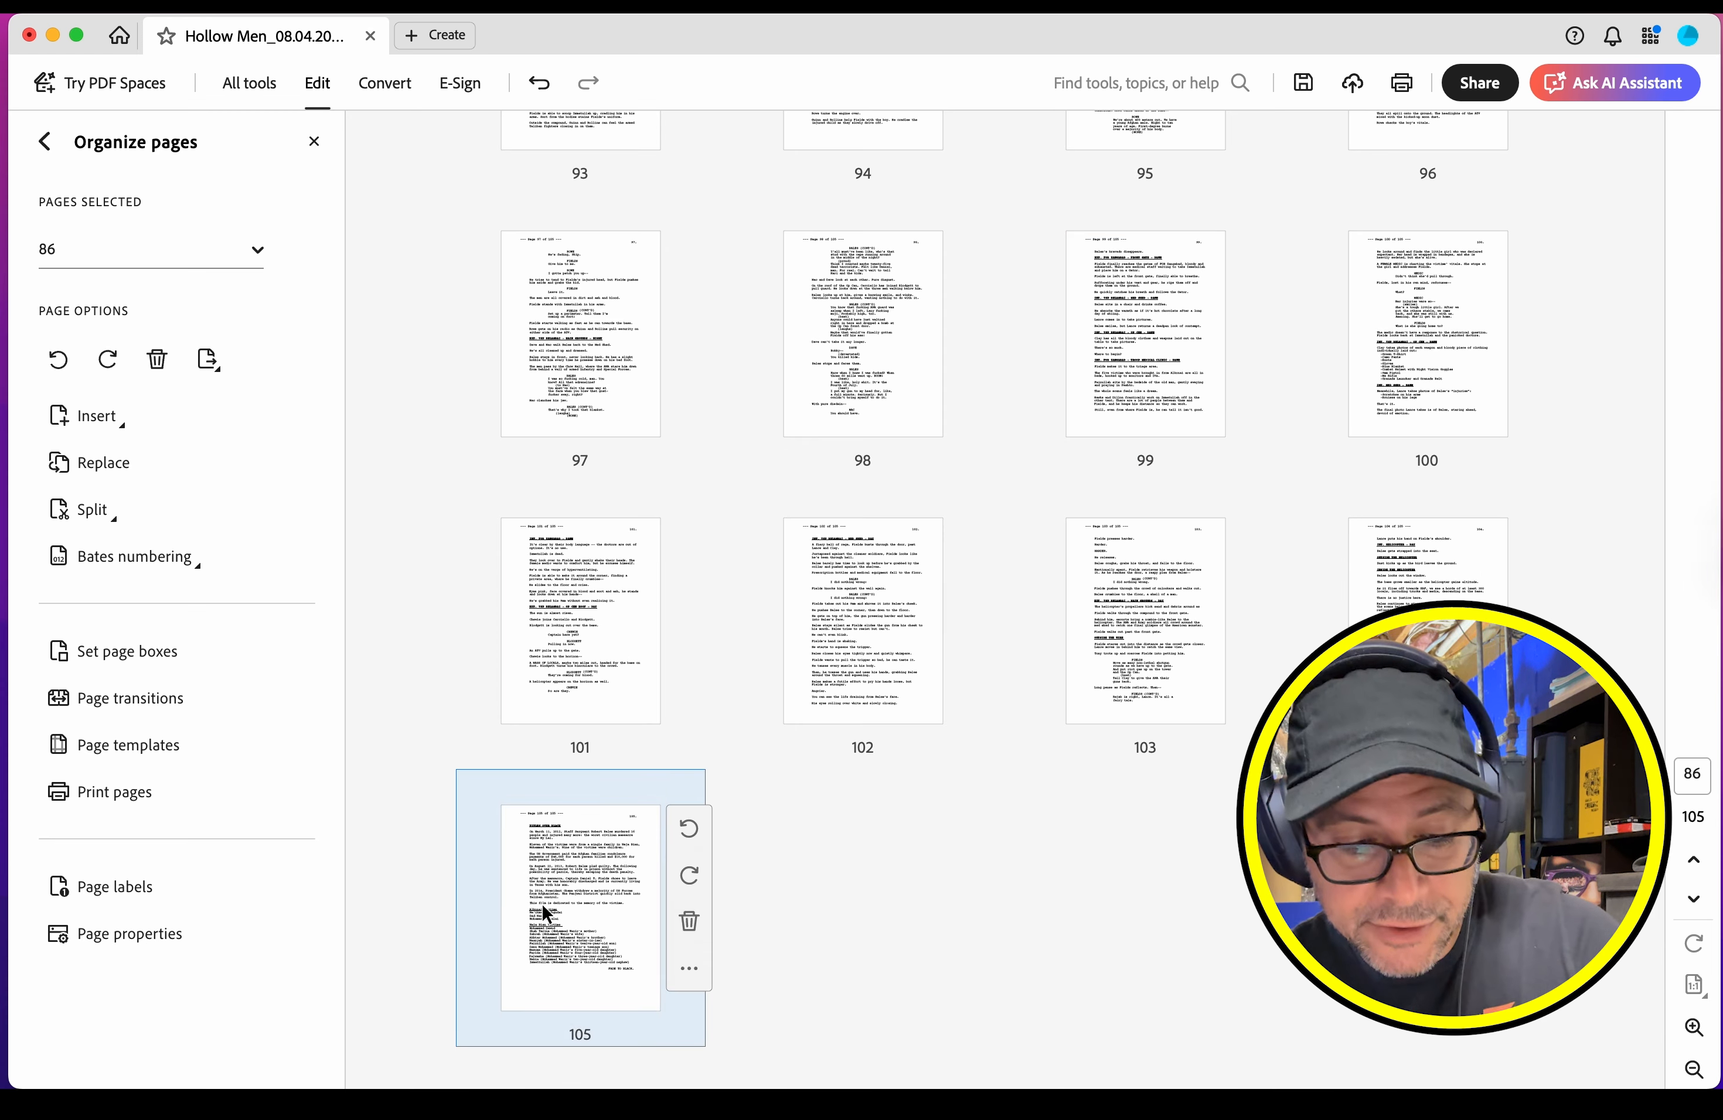
{"action": "left_click", "coordinate": [561, 894], "text": "shift"}
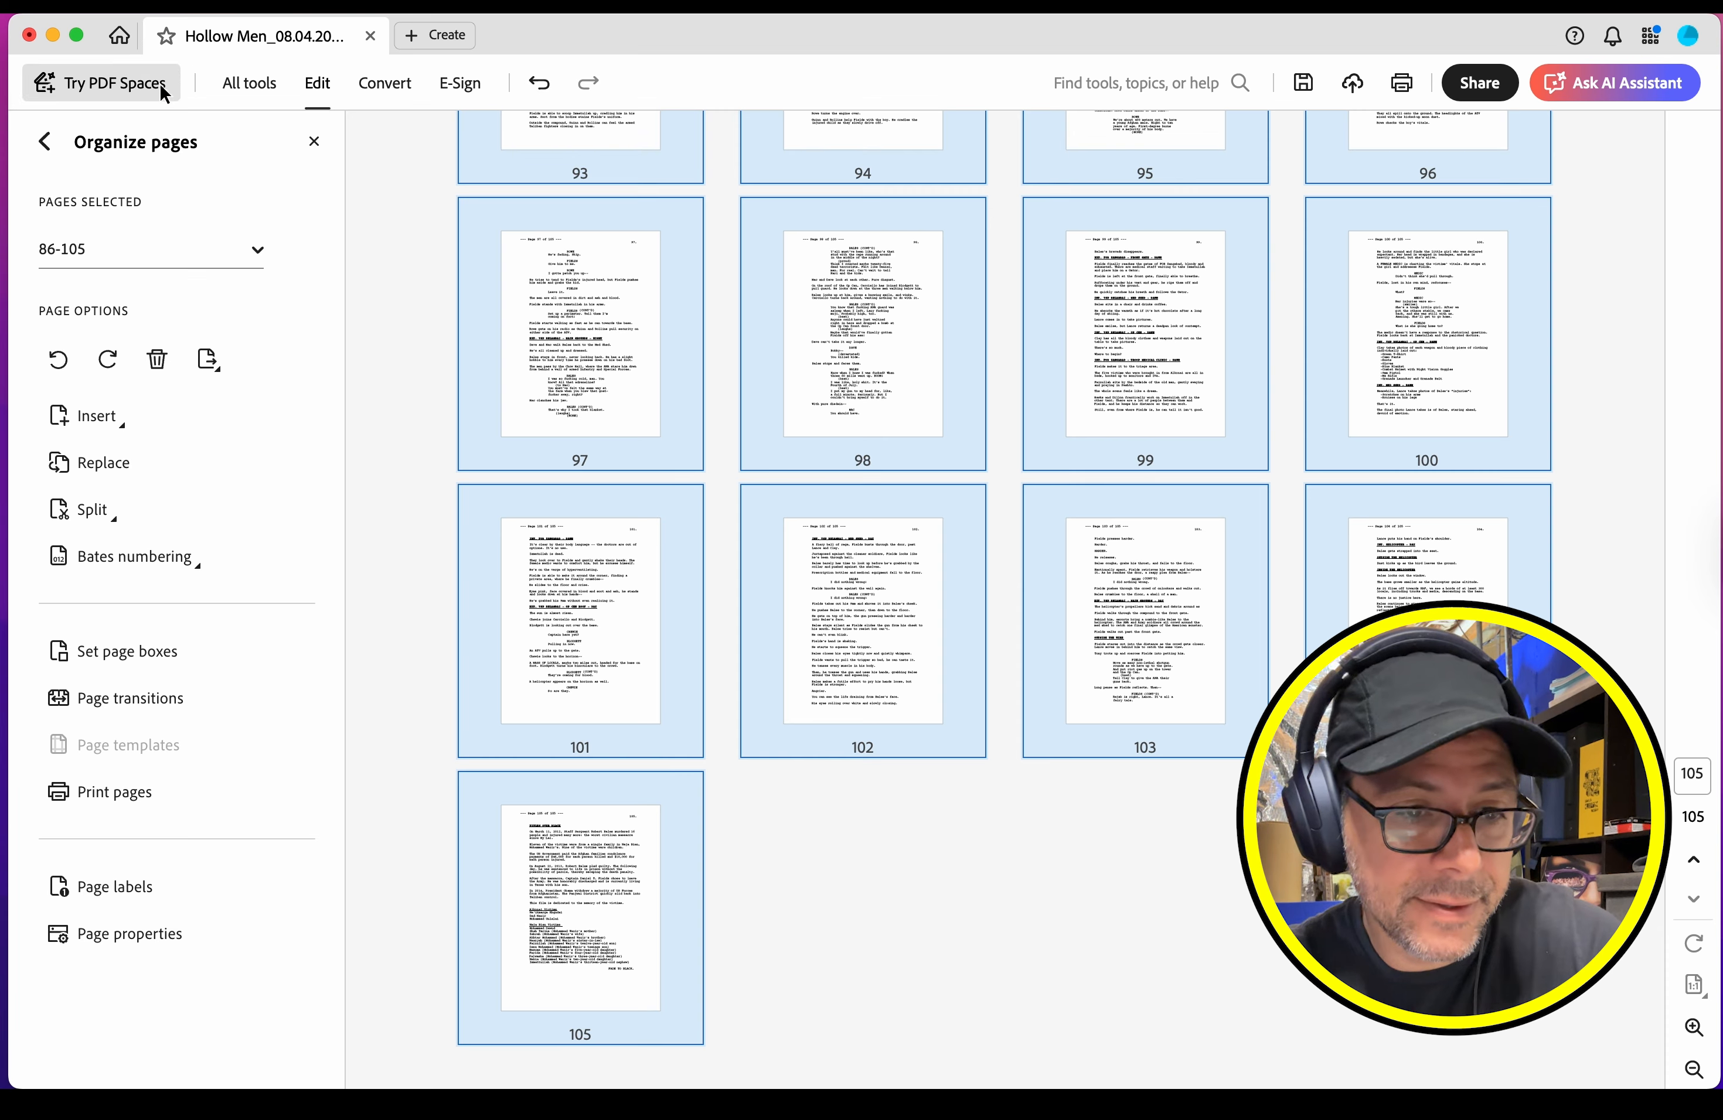
{"action": "left_click", "coordinate": [208, 358]}
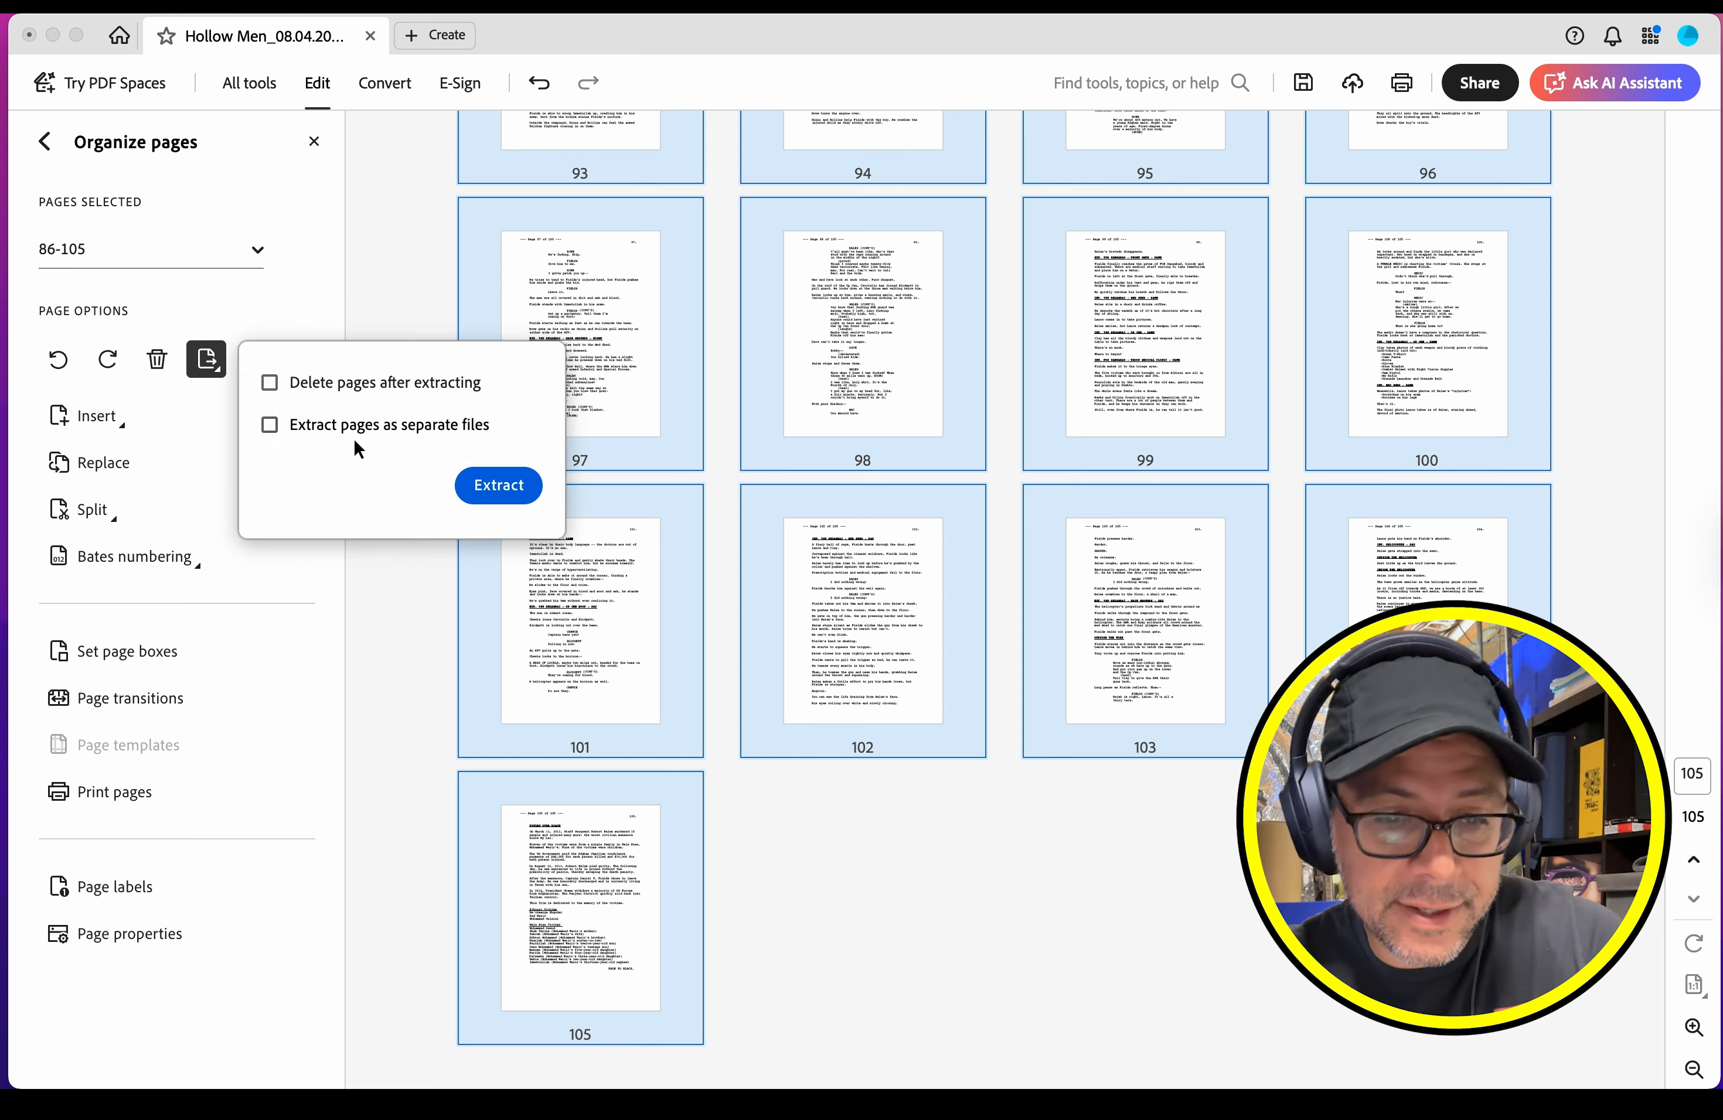
{"action": "left_click", "coordinate": [491, 485]}
Step: Export the extracted PDF as accessible text named "Hollow Men_p086-105.txt" in the Chunks folder, replacing the existing file
{"action": "left_click", "coordinate": [149, 5]}
{"action": "mouse_move", "coordinate": [196, 258]}
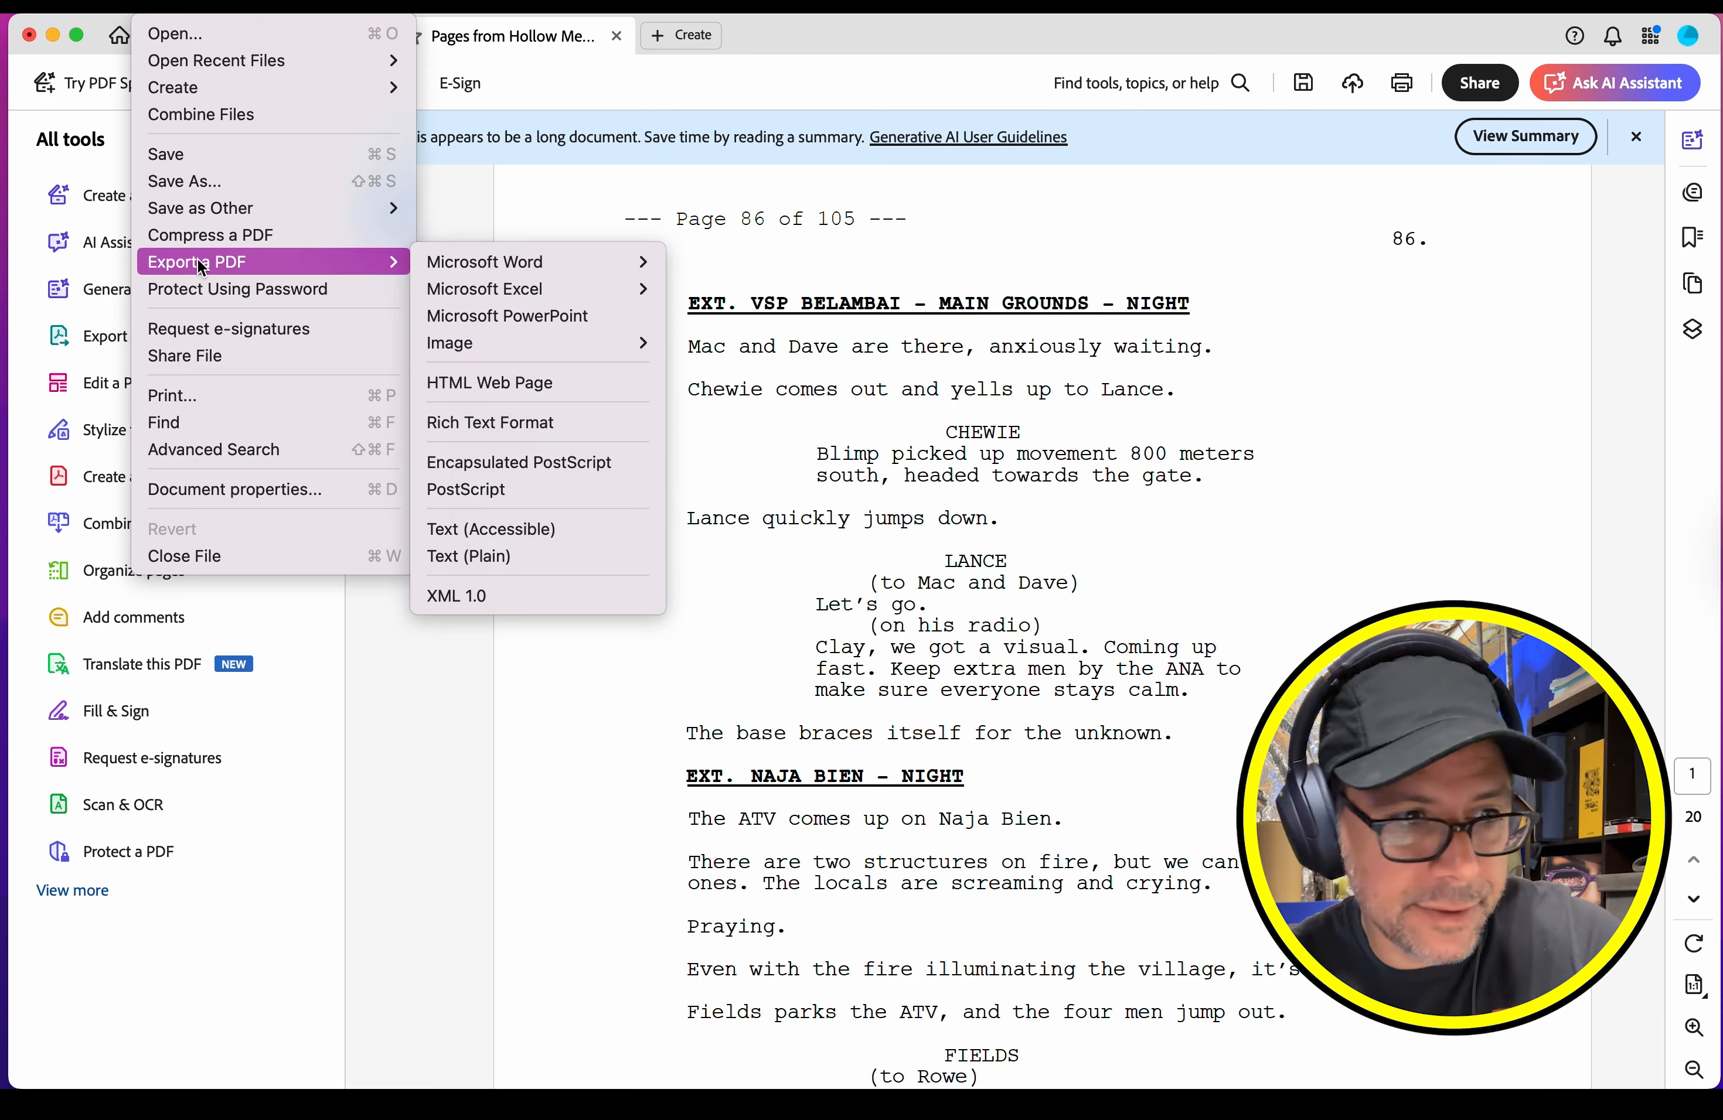
{"action": "left_click", "coordinate": [489, 527]}
{"action": "left_click", "coordinate": [732, 382]}
{"action": "left_click", "coordinate": [1278, 639]}
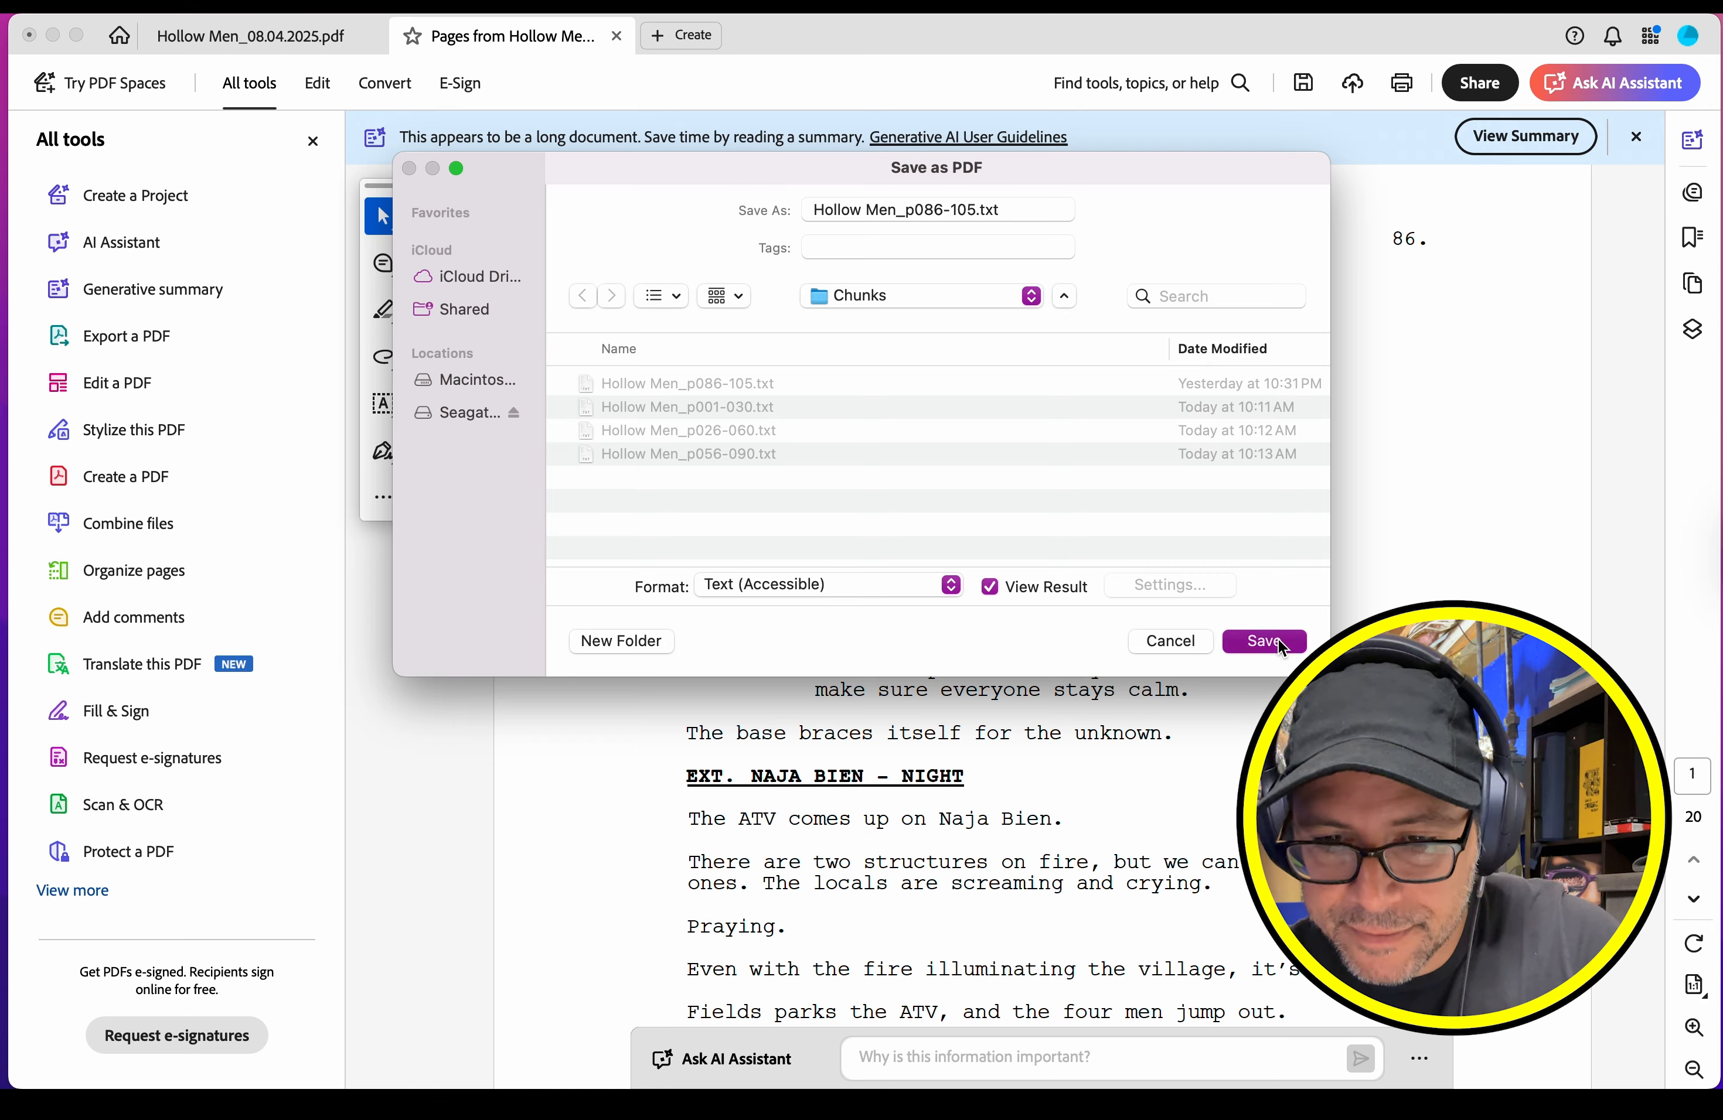
Step: Look through the exported text of pages 86-105 and close the text file
{"action": "scroll", "coordinate": [885, 173], "scroll_direction": "down", "scroll_amount": 20}
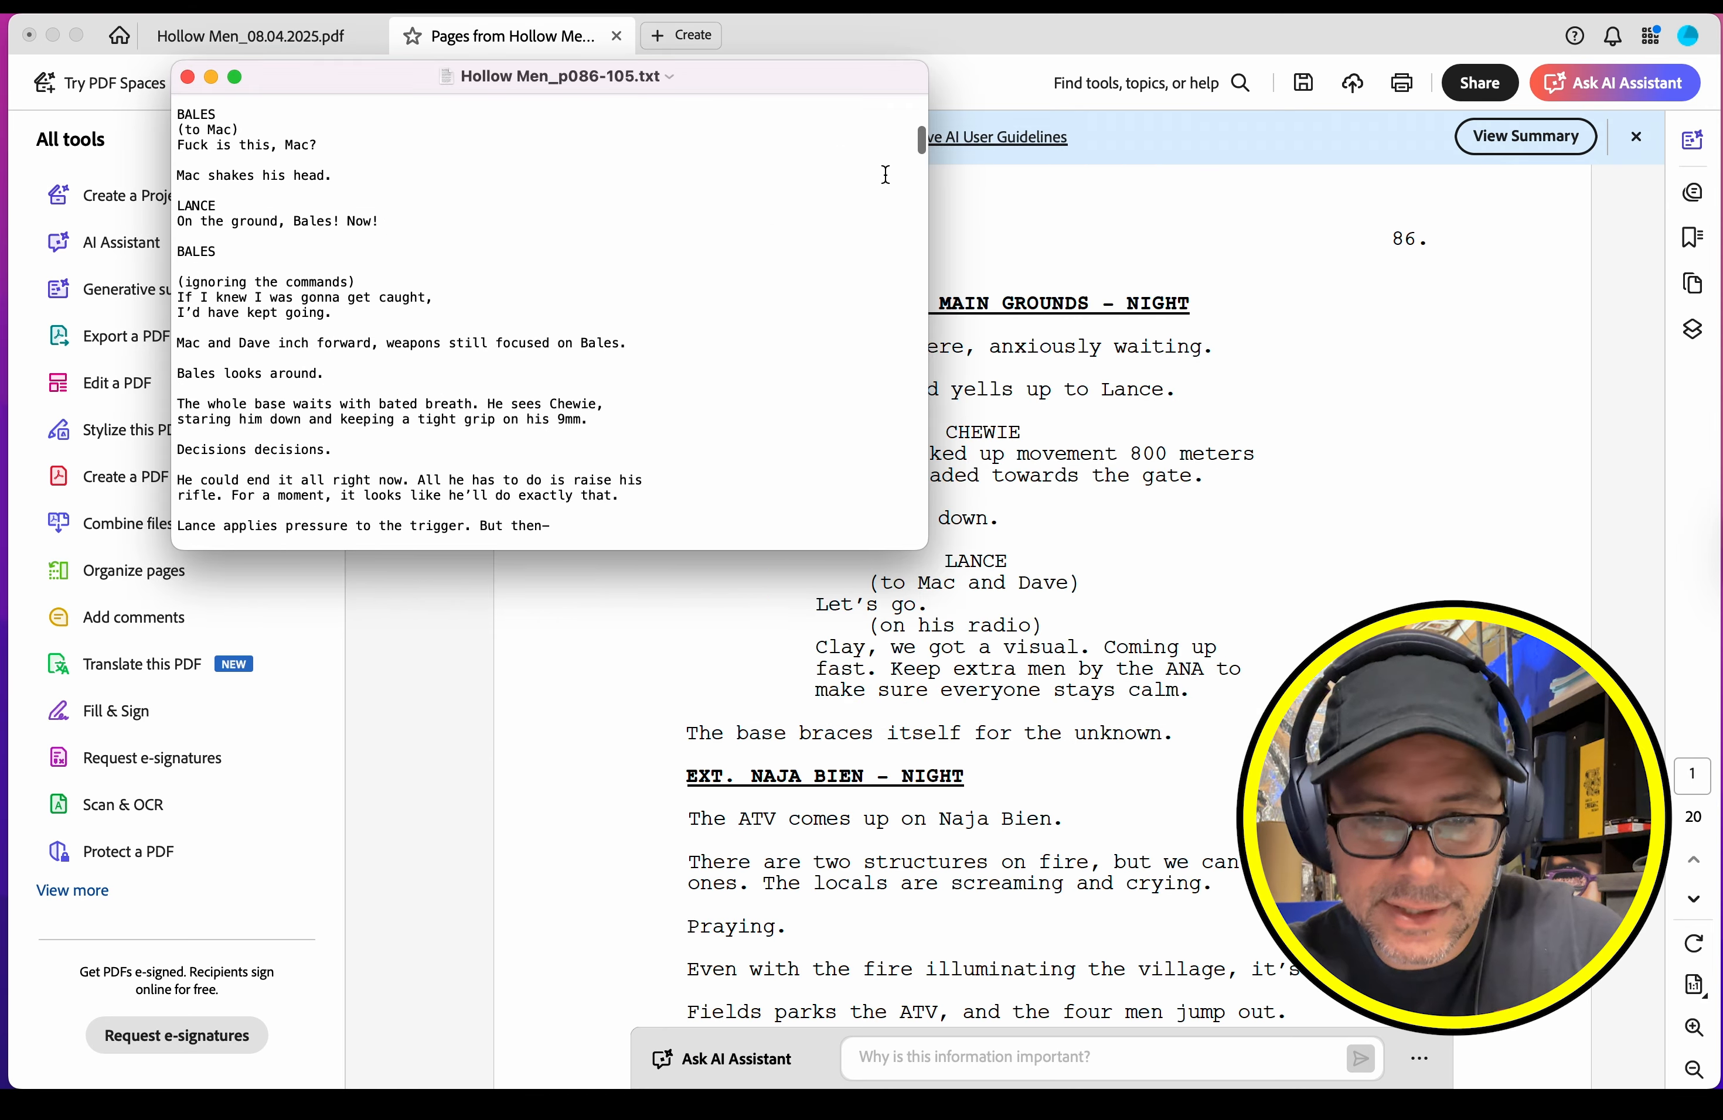
{"action": "scroll", "coordinate": [548, 502], "scroll_direction": "up", "scroll_amount": 3}
{"action": "left_click", "coordinate": [756, 609]}
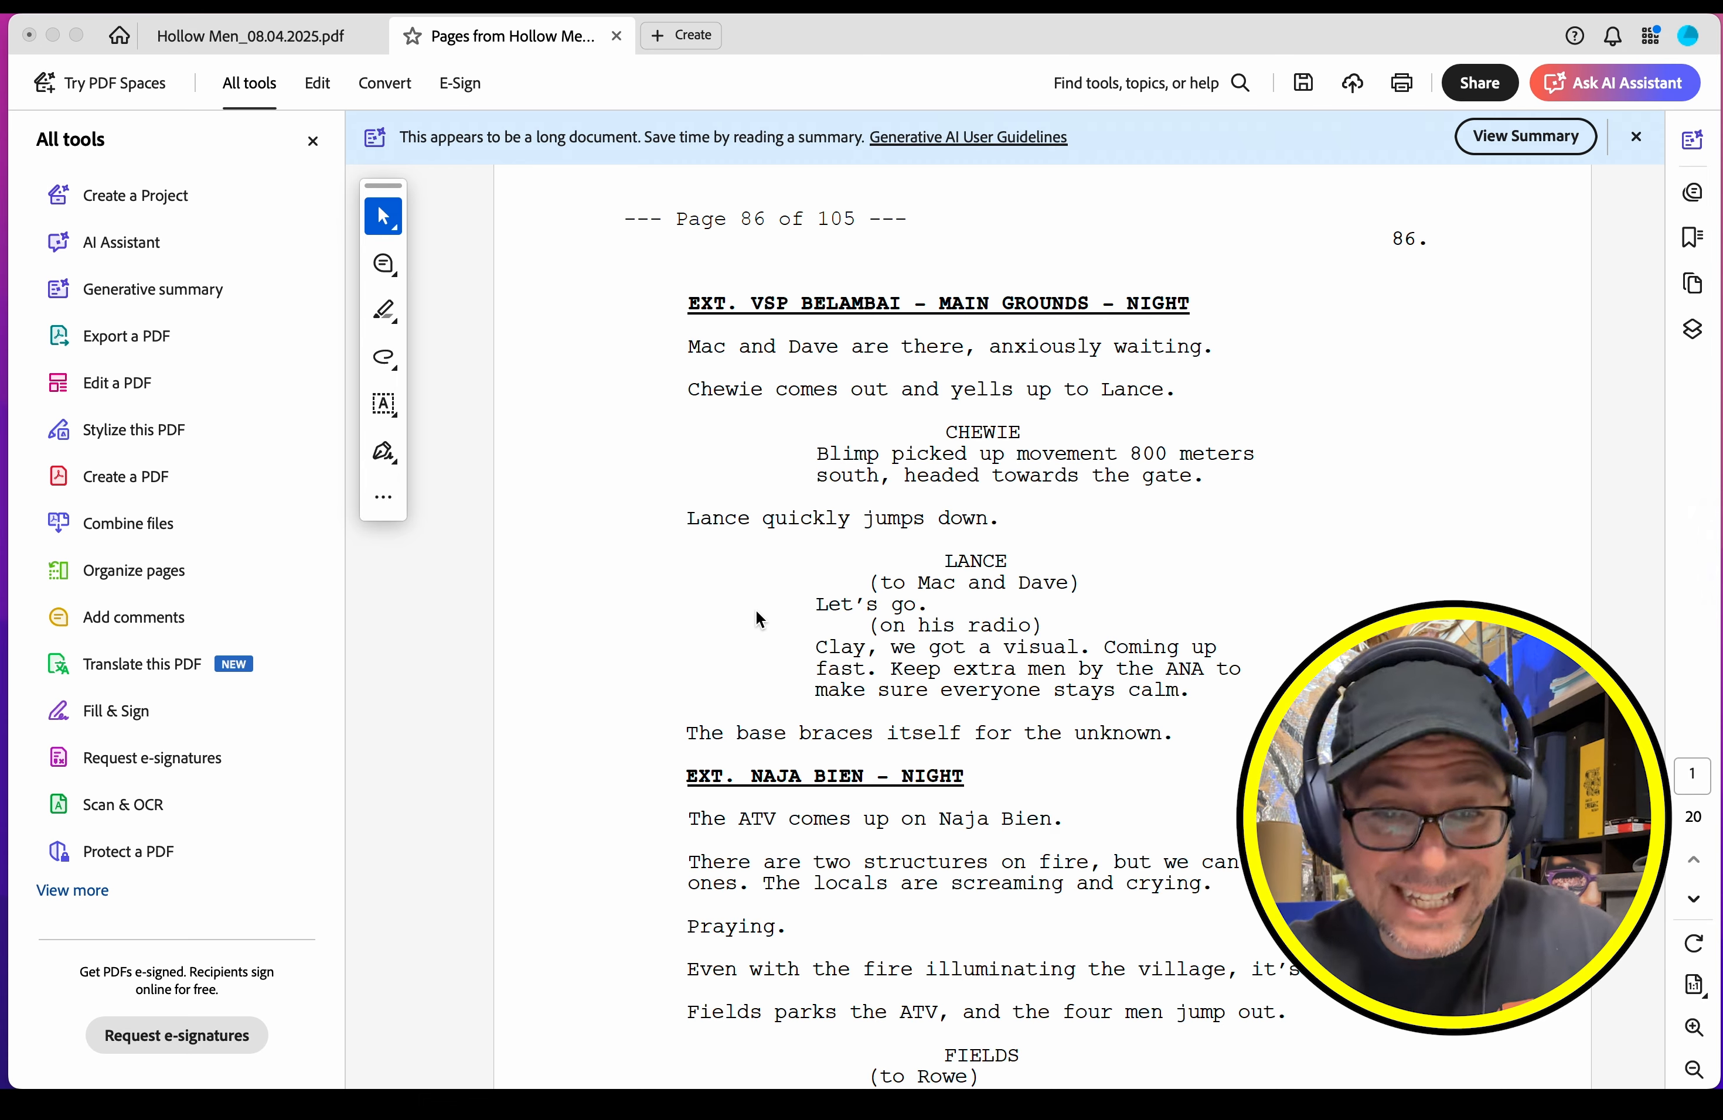
Step: Close the extracted PDF and the full screenplay PDF without saving either one
{"action": "left_click", "coordinate": [616, 36]}
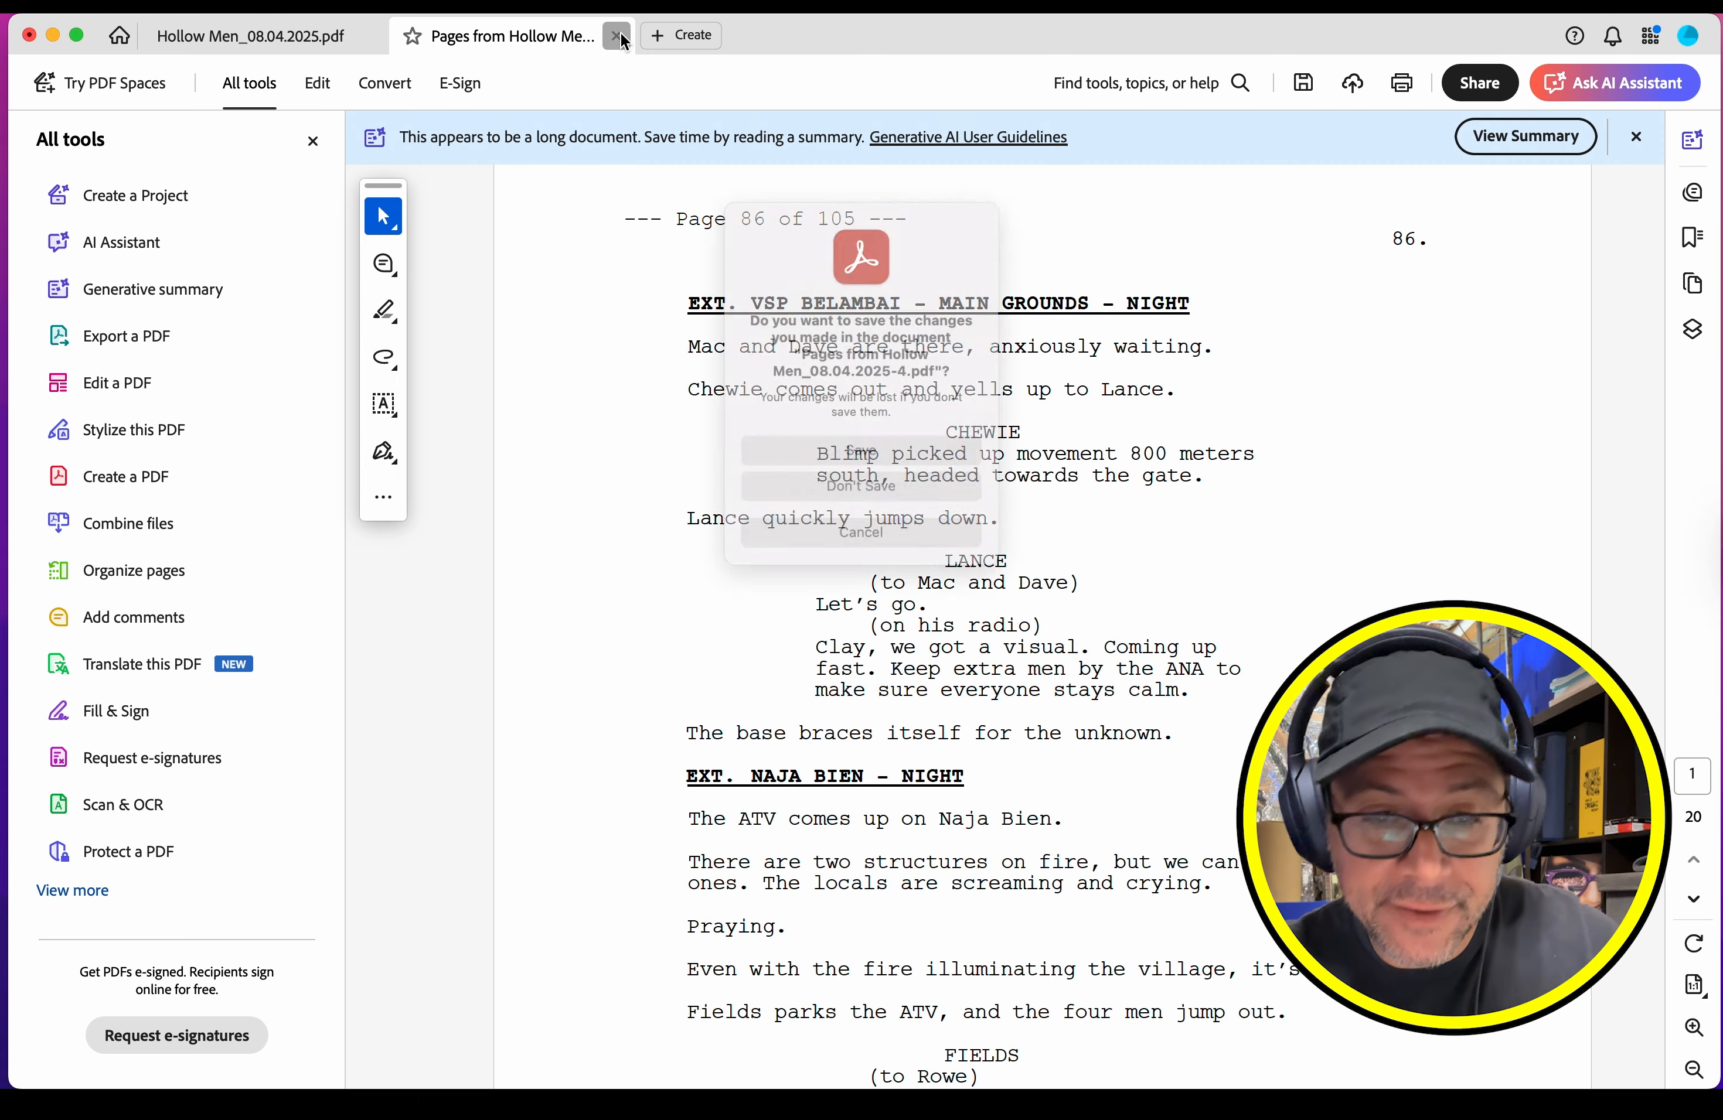
{"action": "left_click", "coordinate": [847, 498]}
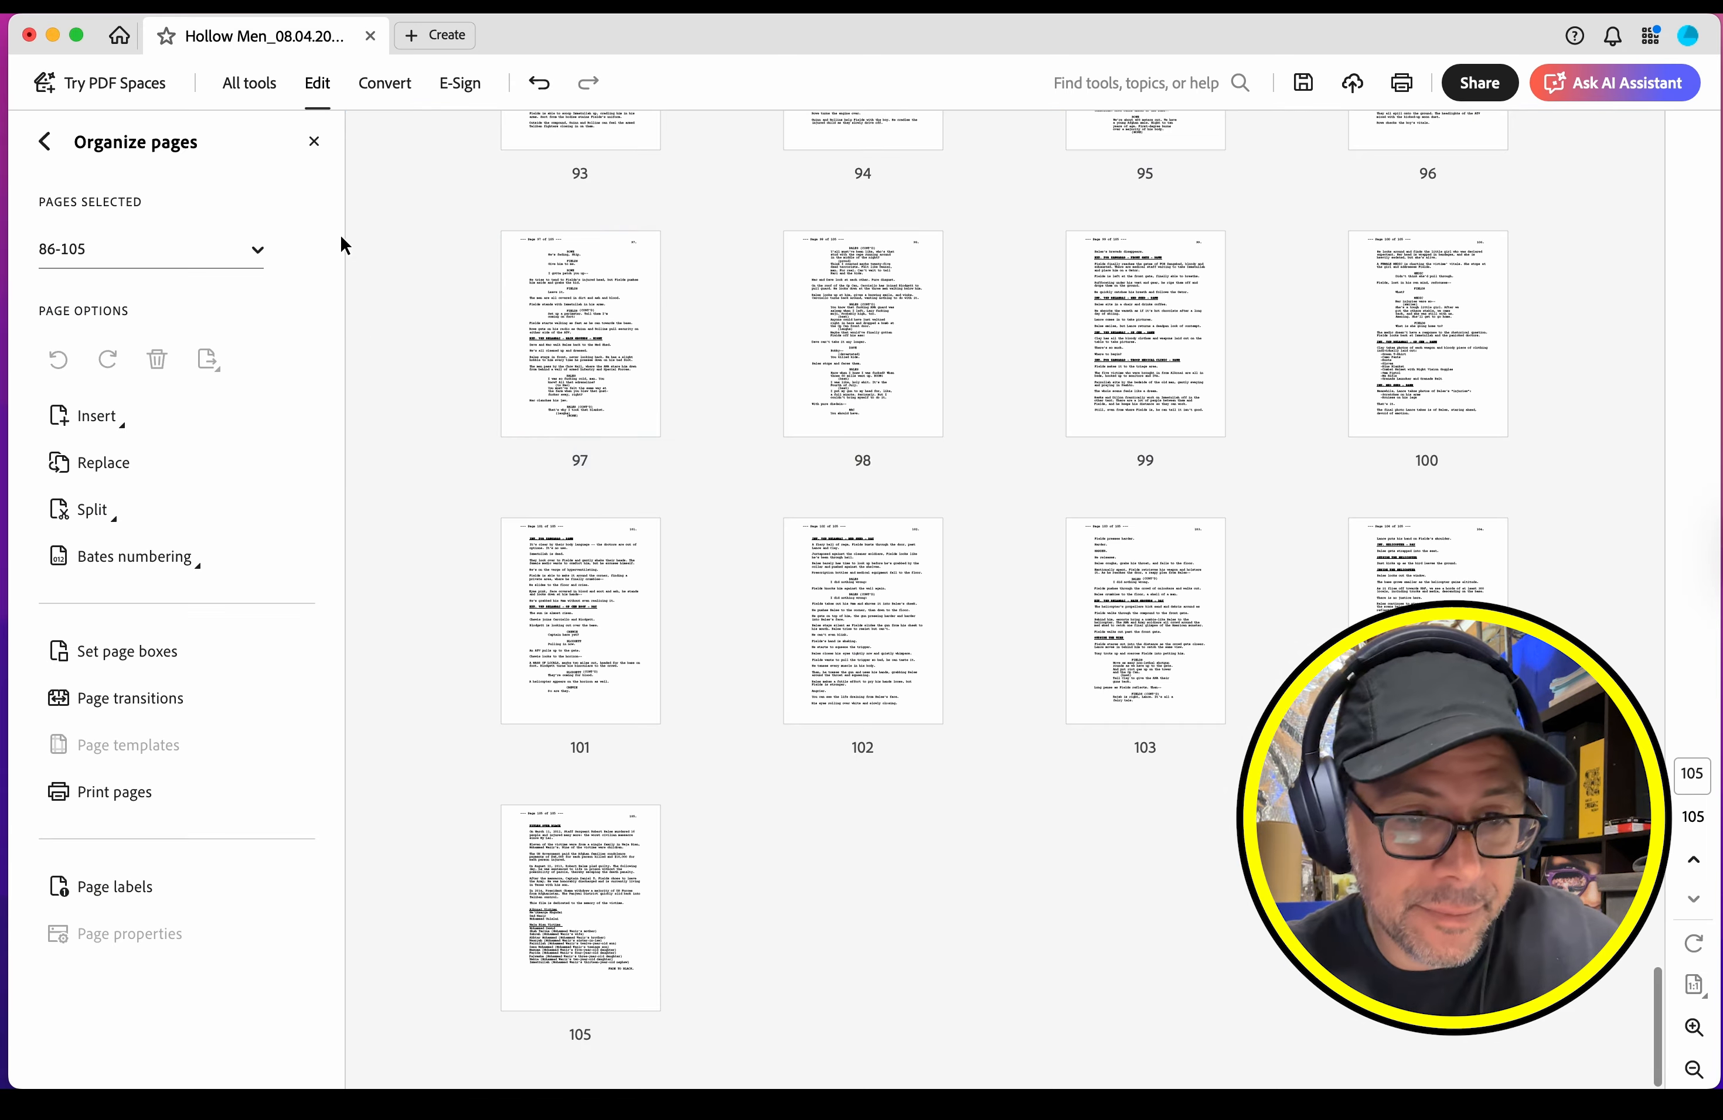
{"action": "left_click", "coordinate": [29, 35]}
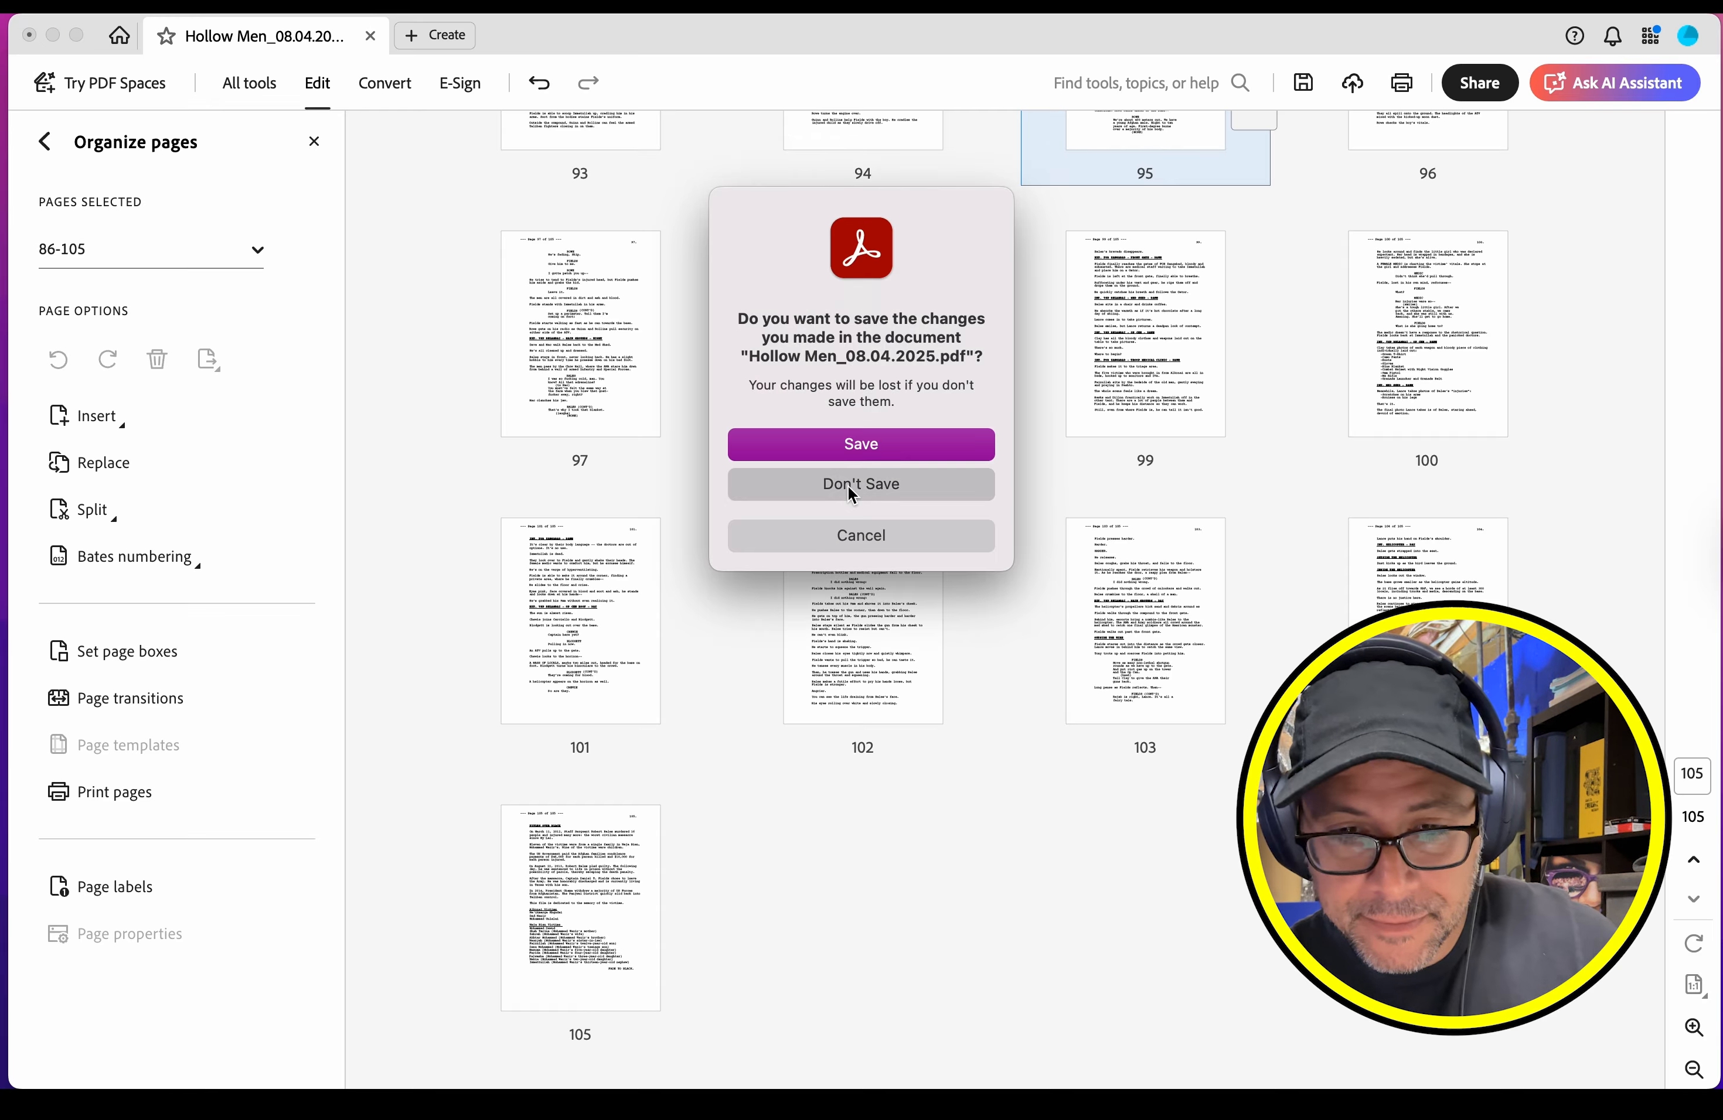
{"action": "left_click", "coordinate": [848, 484]}
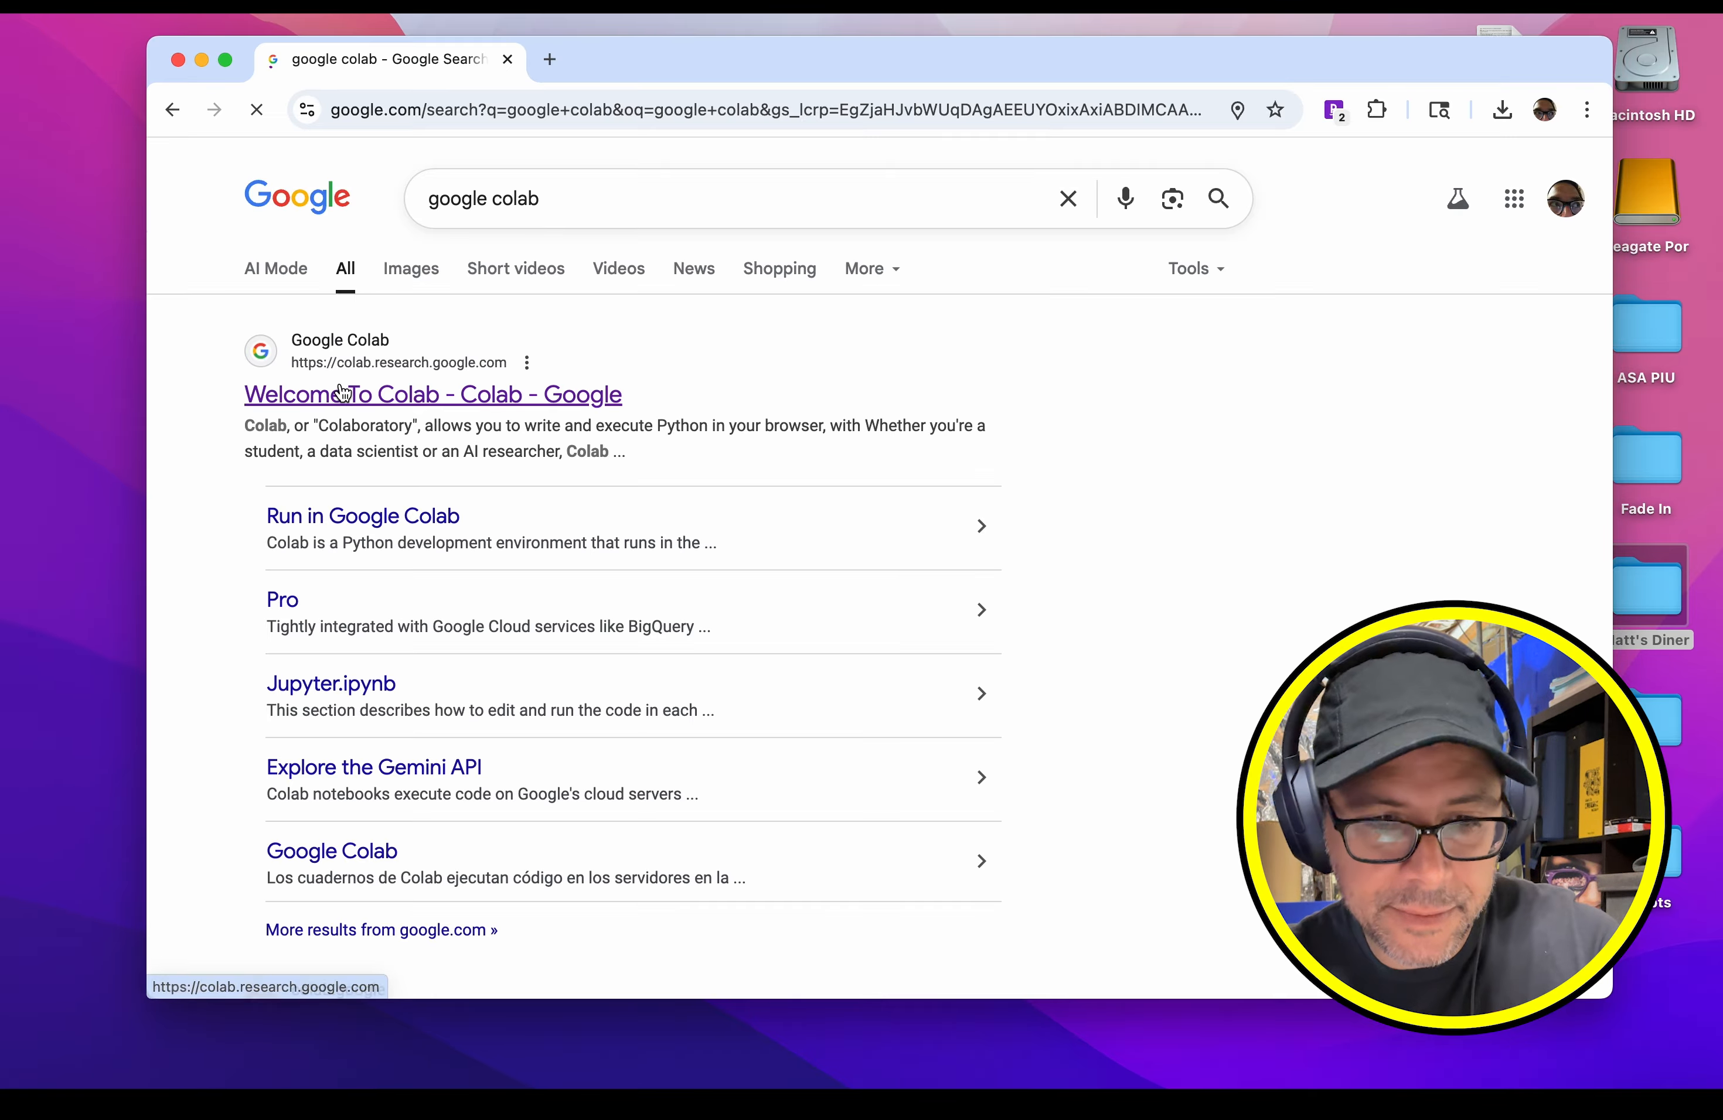
Step: Switch to the browser, open Google Colab from the search results, and dismiss the notebook picker and the table of contents
{"action": "left_click", "coordinate": [369, 371]}
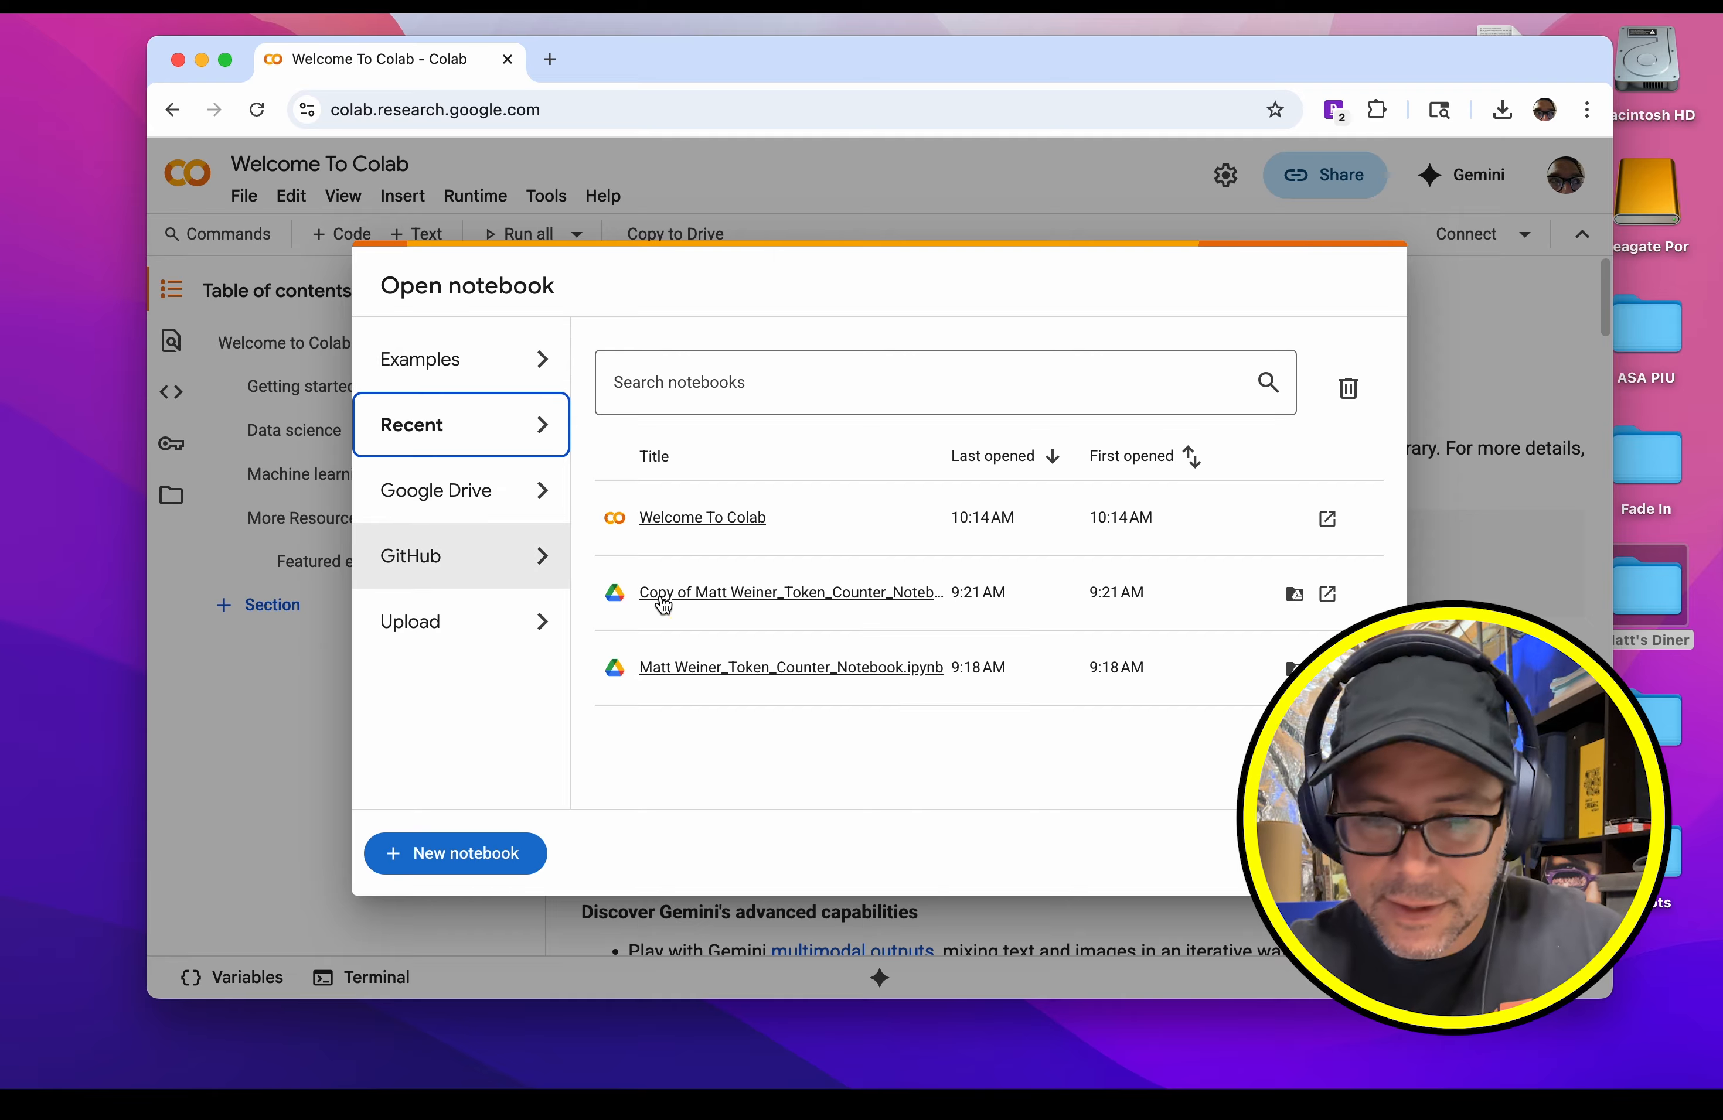
{"action": "left_click", "coordinate": [1355, 853]}
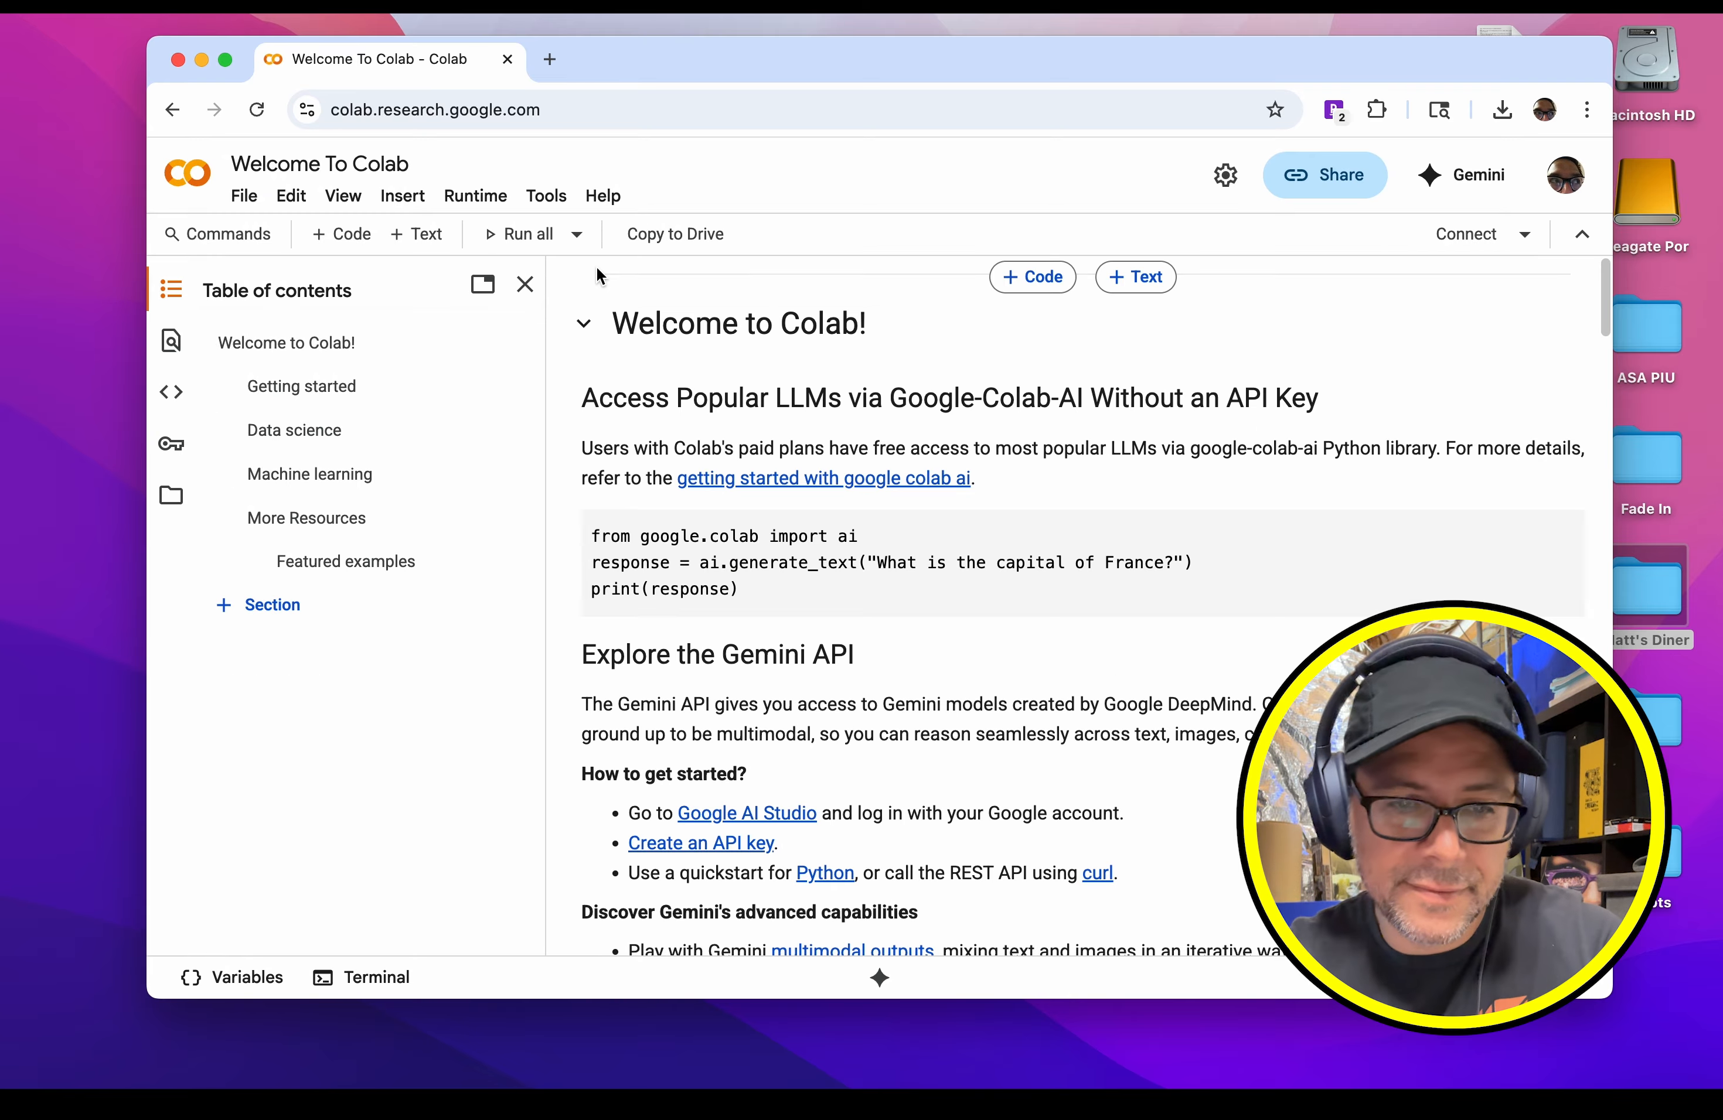
{"action": "left_click", "coordinate": [525, 285]}
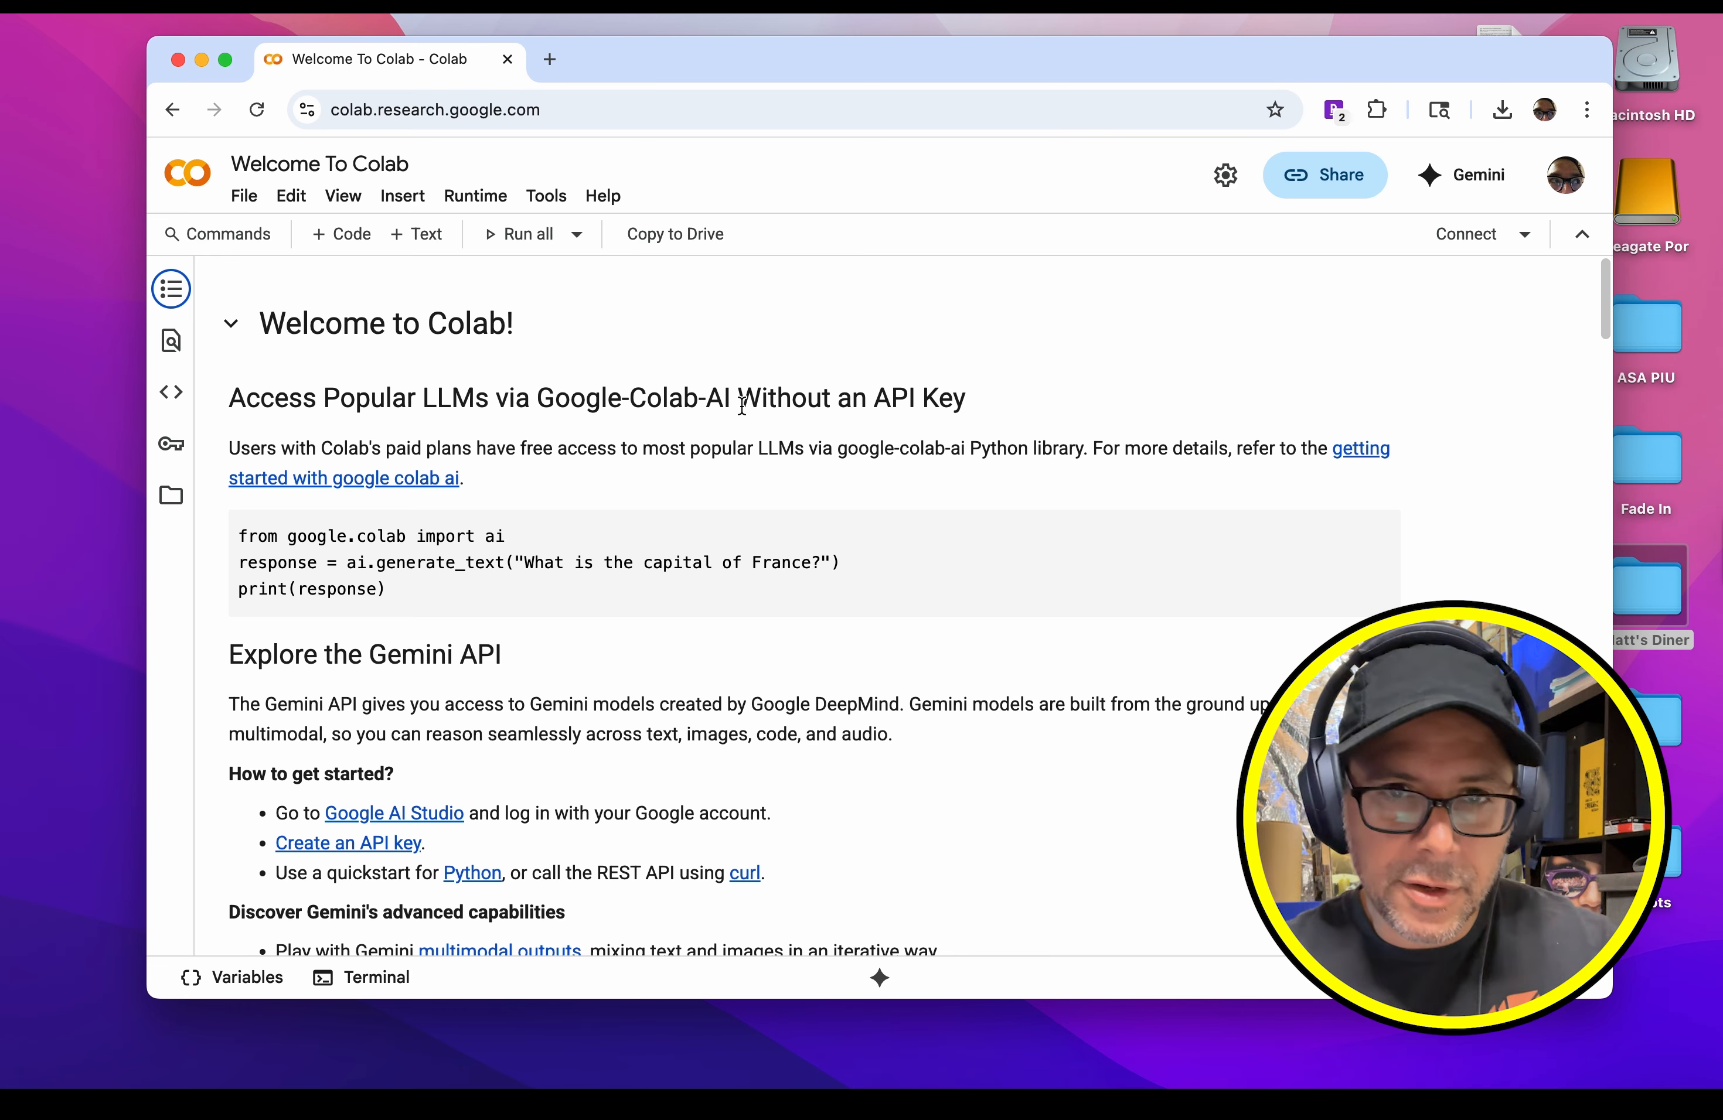
Step: Upload the token counter .ipynb notebook from the Colab Walkthrough folder to Colab
{"action": "left_click", "coordinate": [245, 195]}
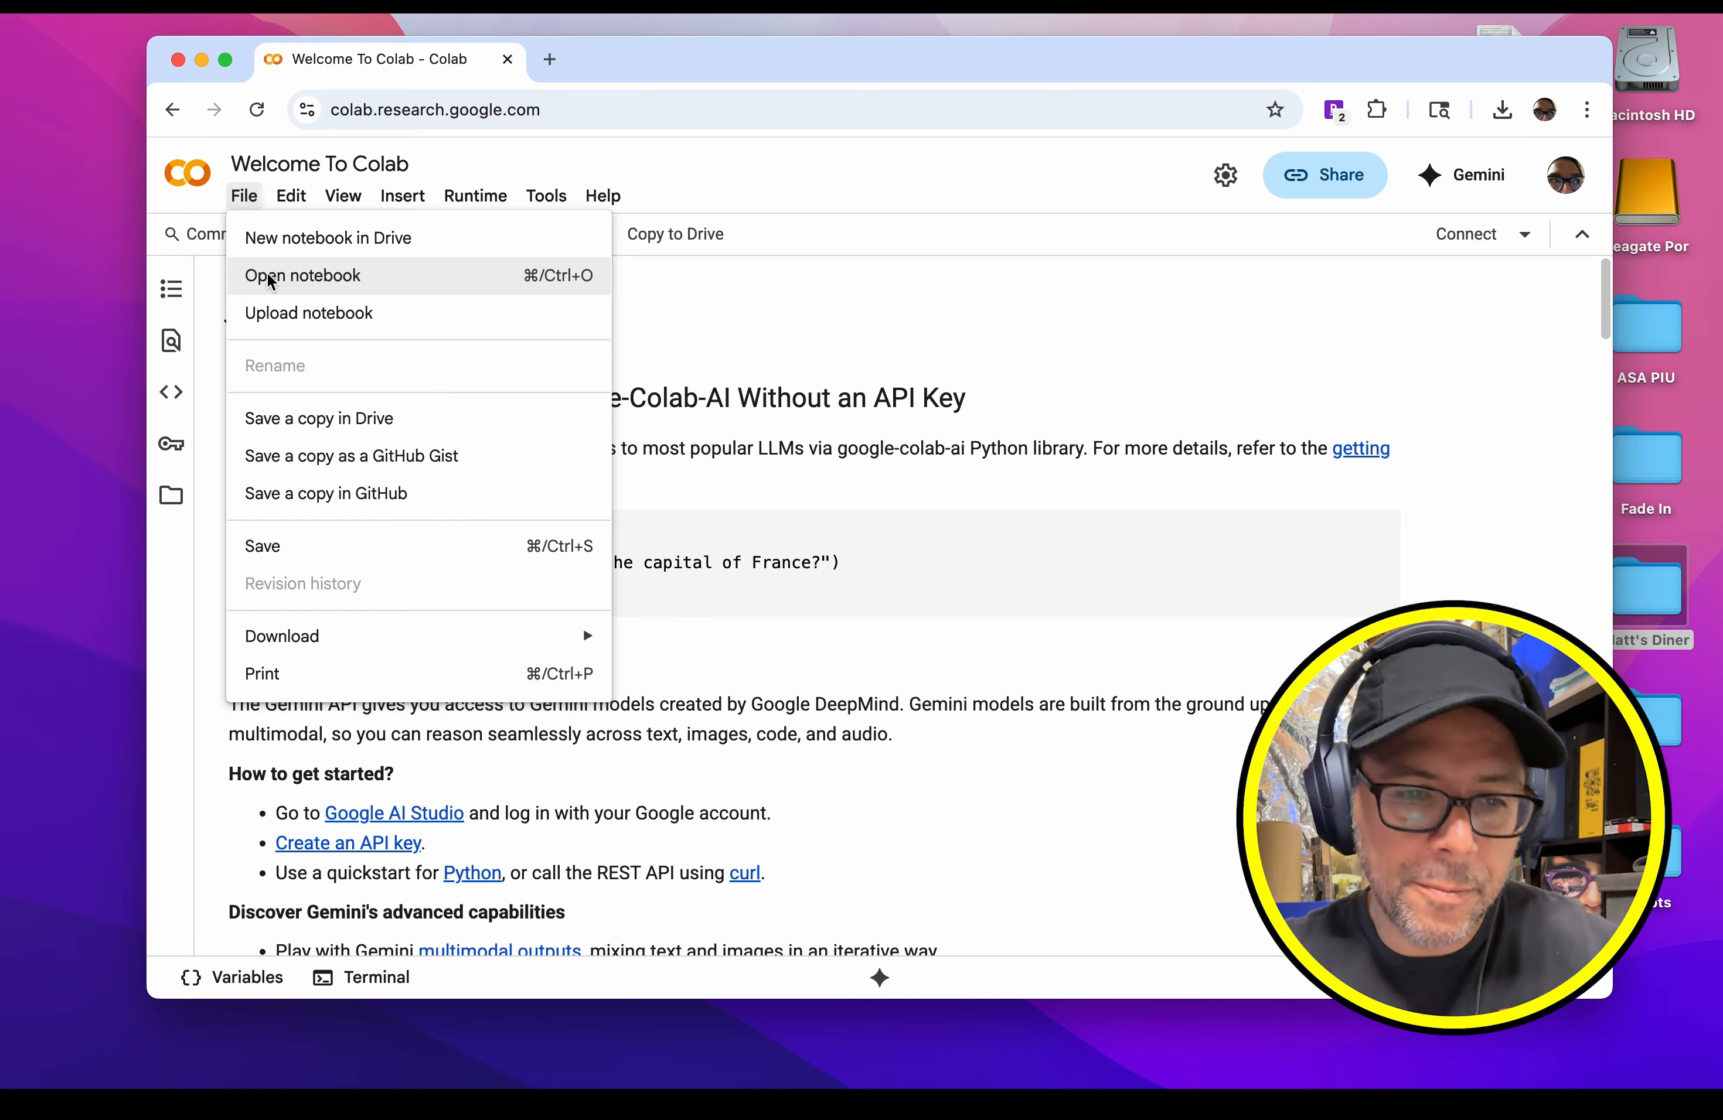
{"action": "left_click", "coordinate": [291, 313]}
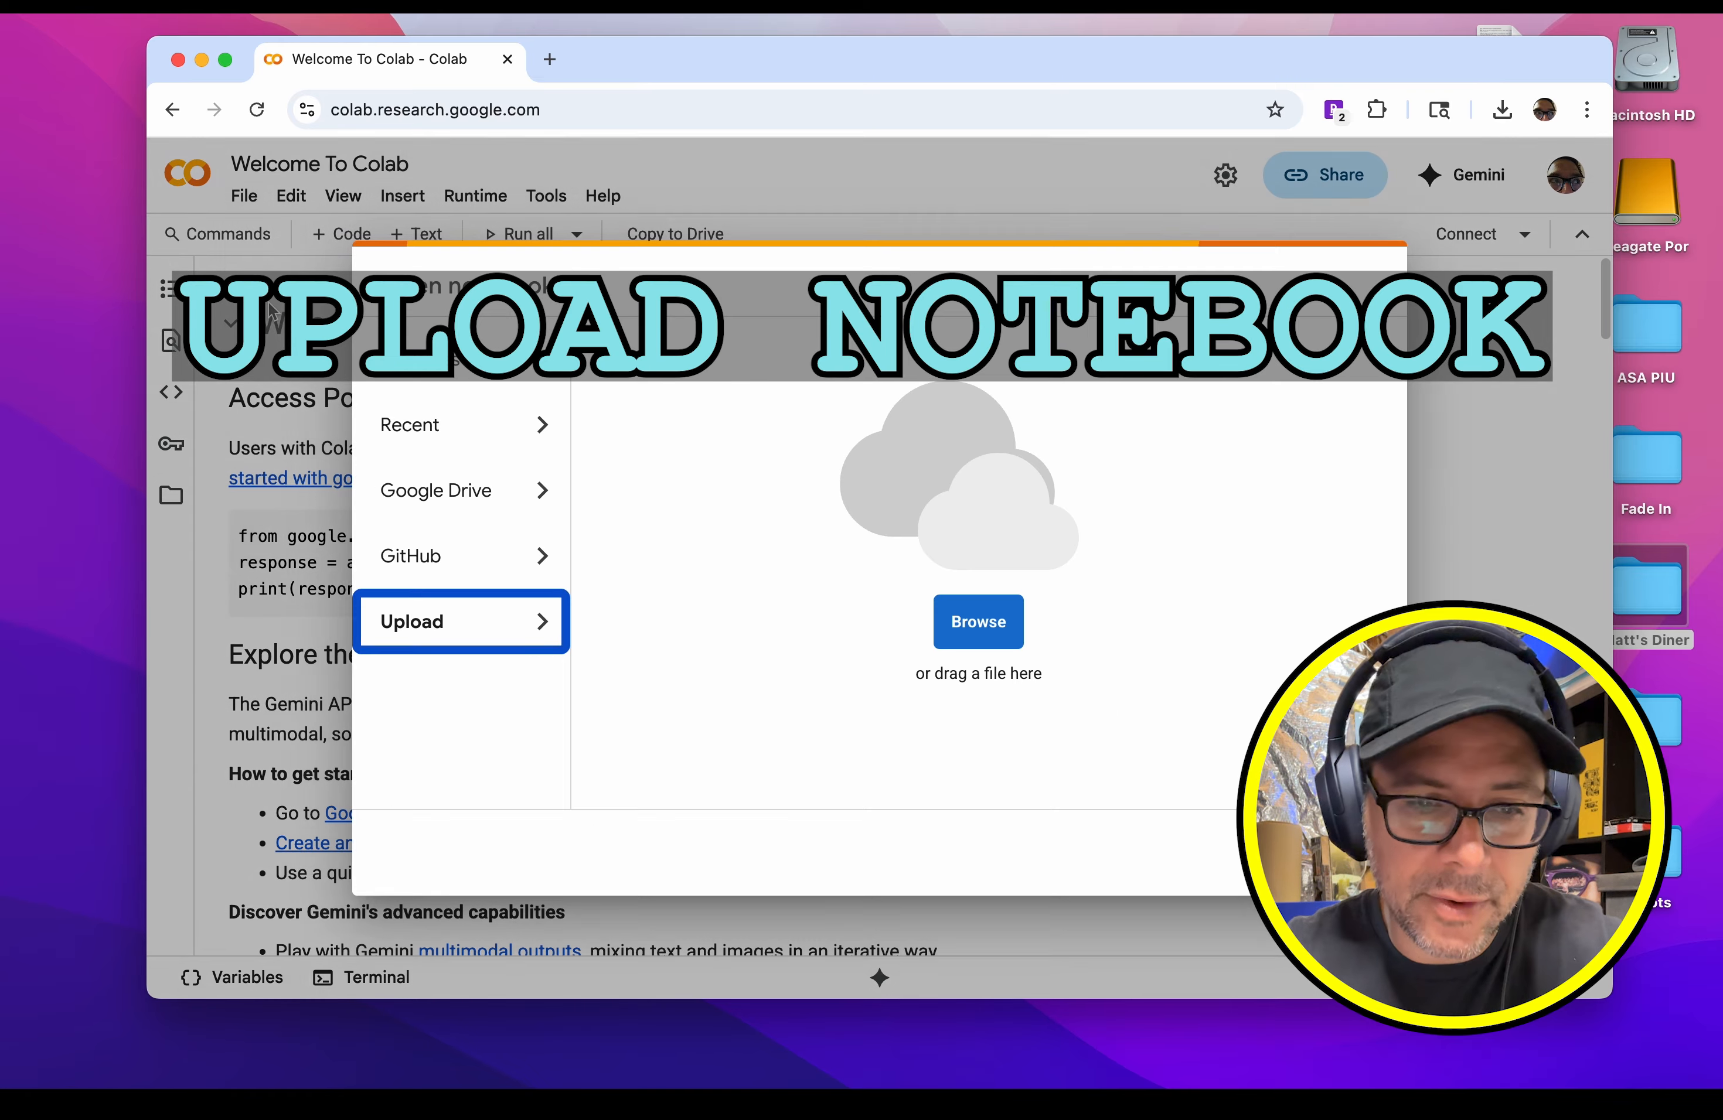
{"action": "left_click", "coordinate": [979, 622]}
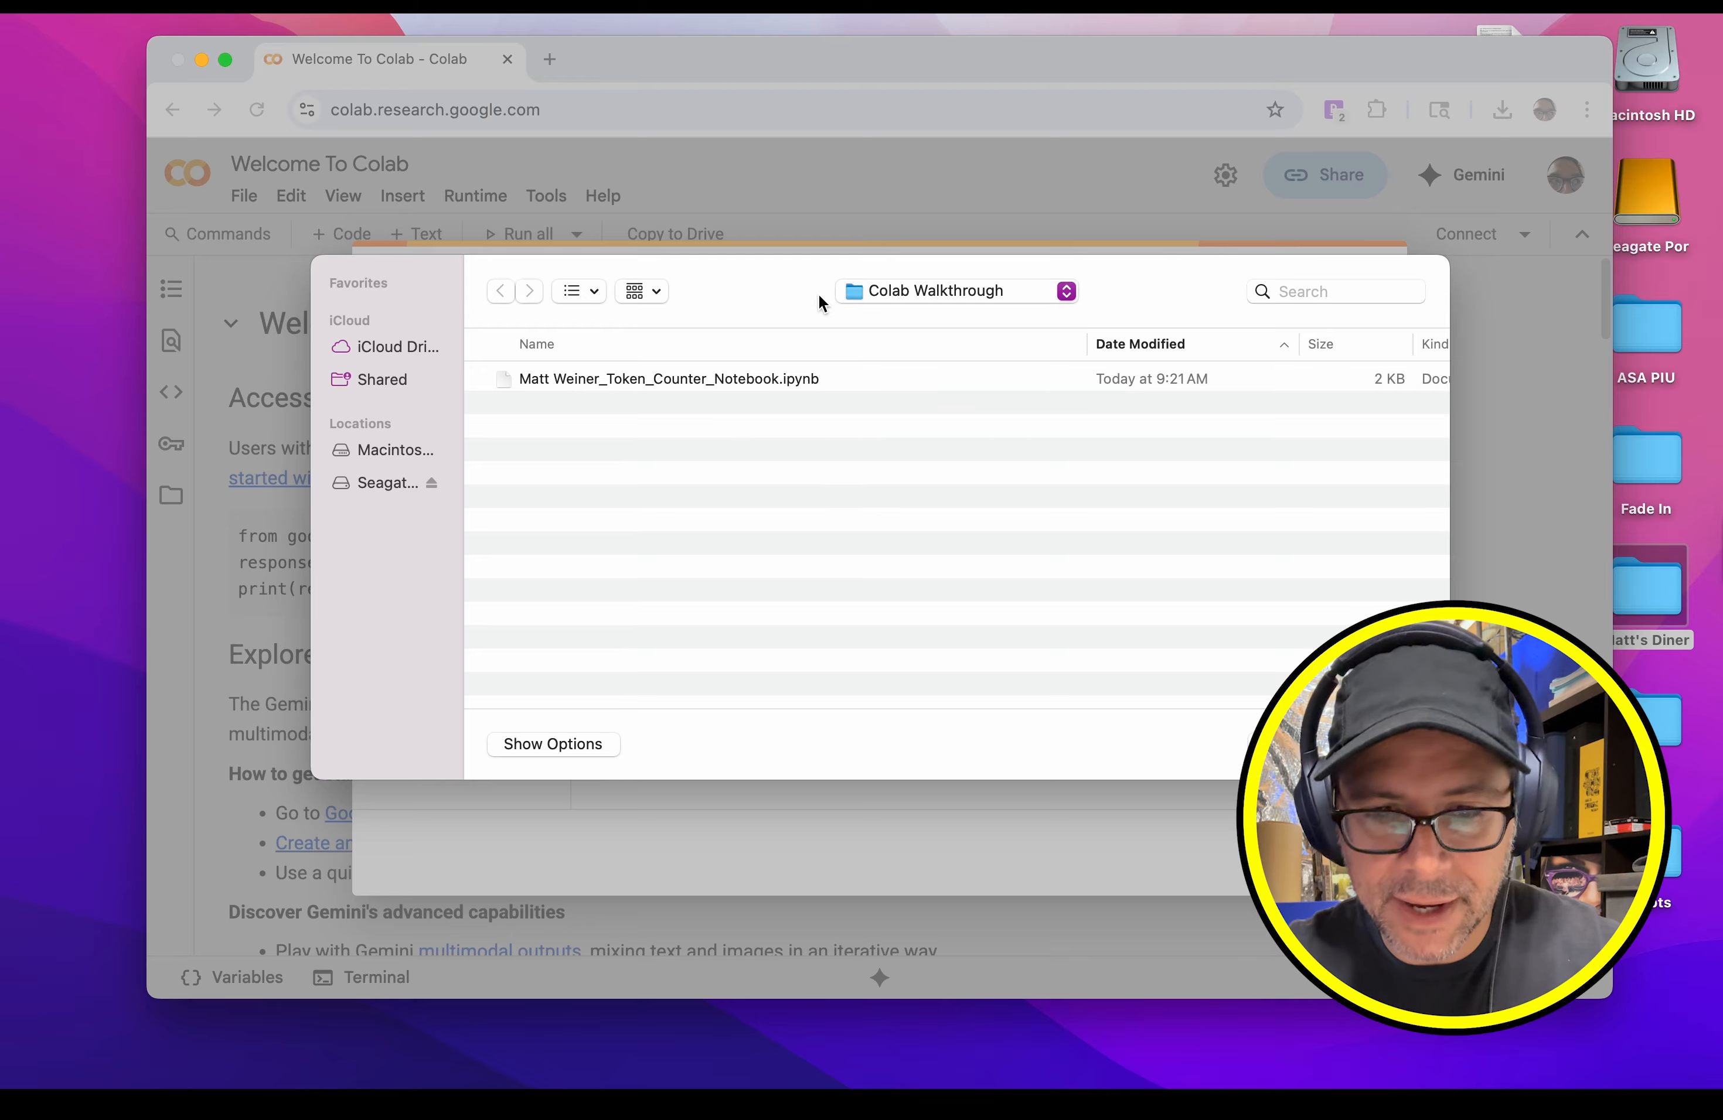
{"action": "left_click", "coordinate": [680, 379]}
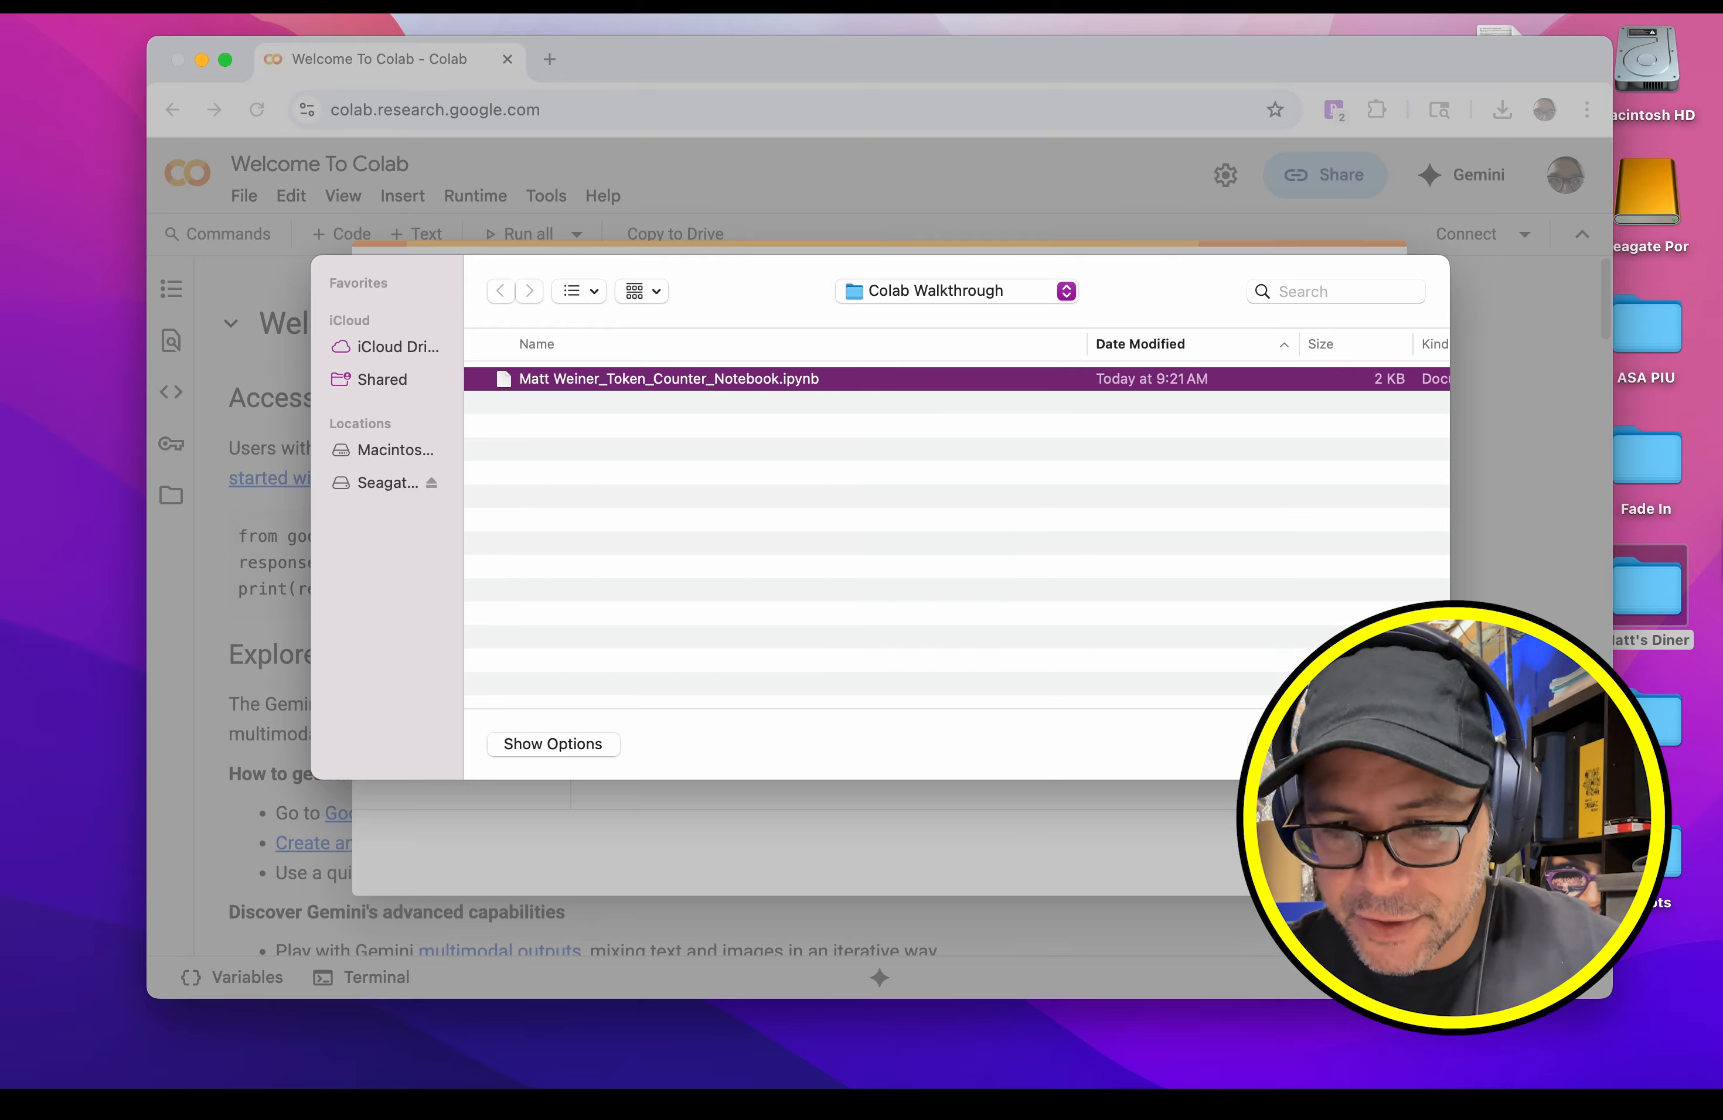
{"action": "left_click", "coordinate": [1385, 745]}
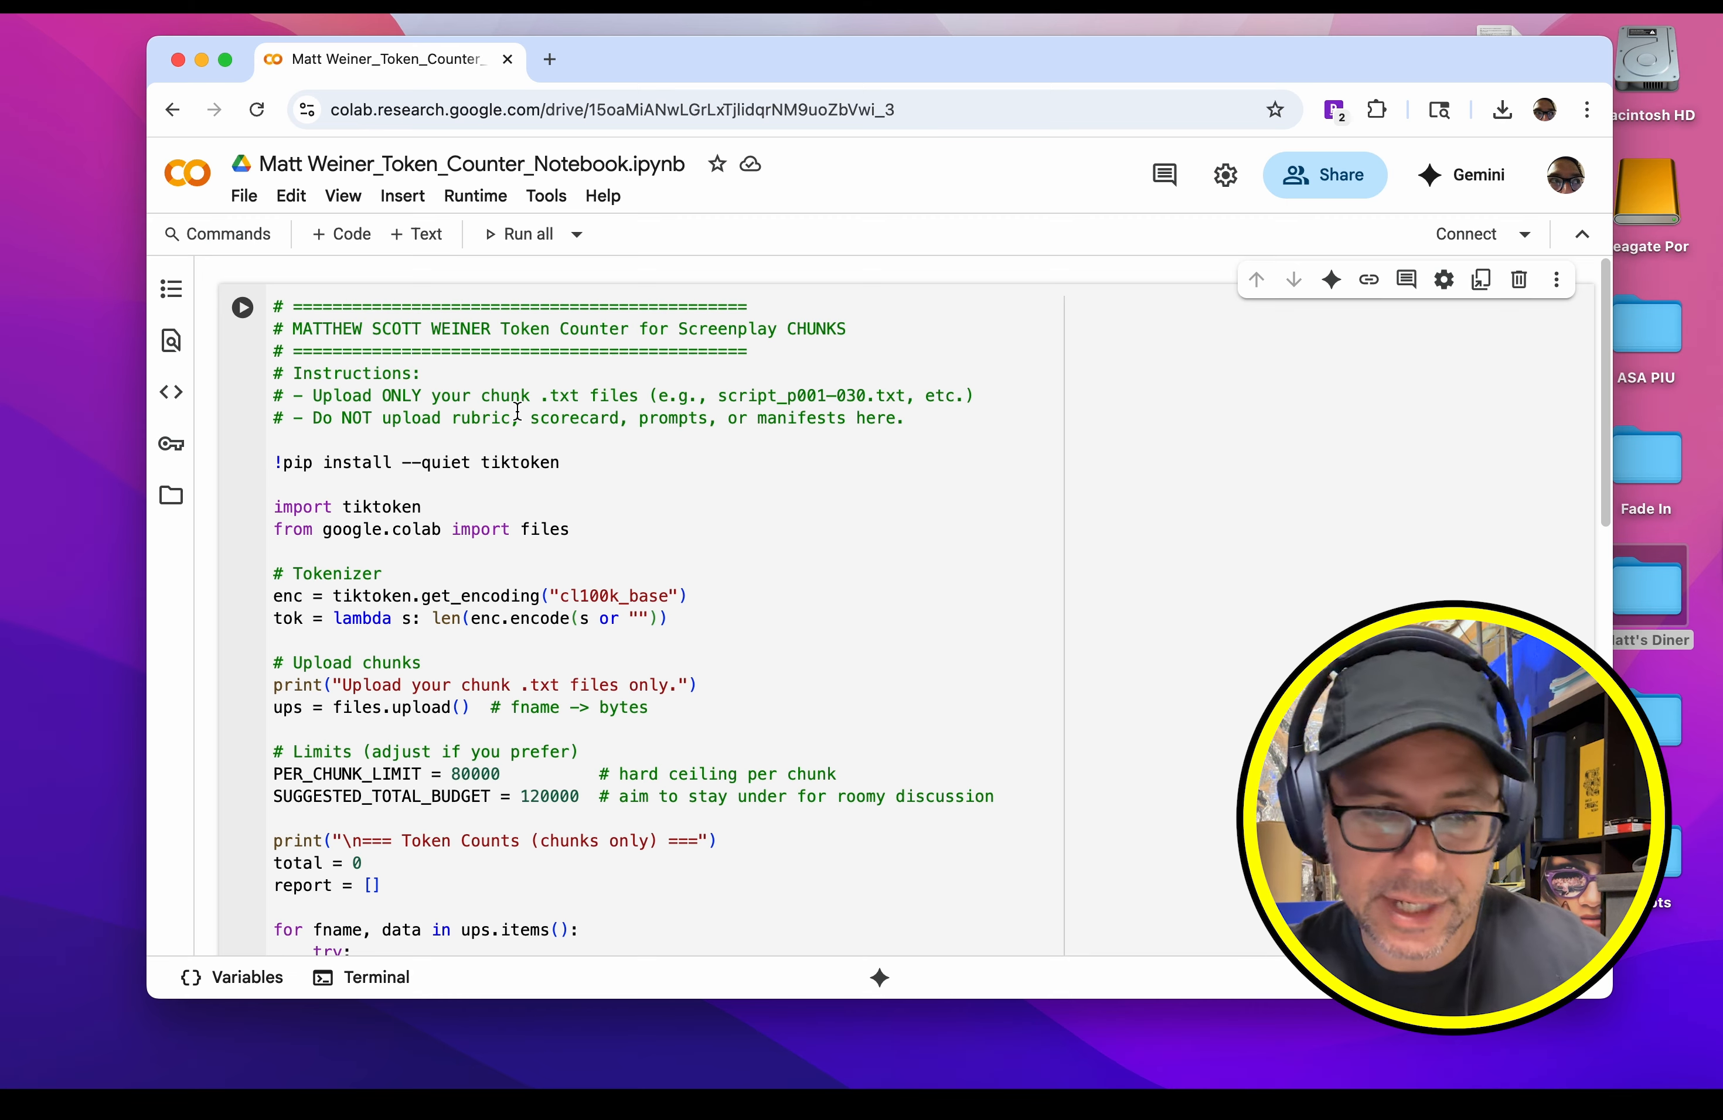
Step: Review the token counter code through its closing notes and run the notebook's cell
{"action": "scroll", "coordinate": [517, 412], "scroll_direction": "down", "scroll_amount": 5}
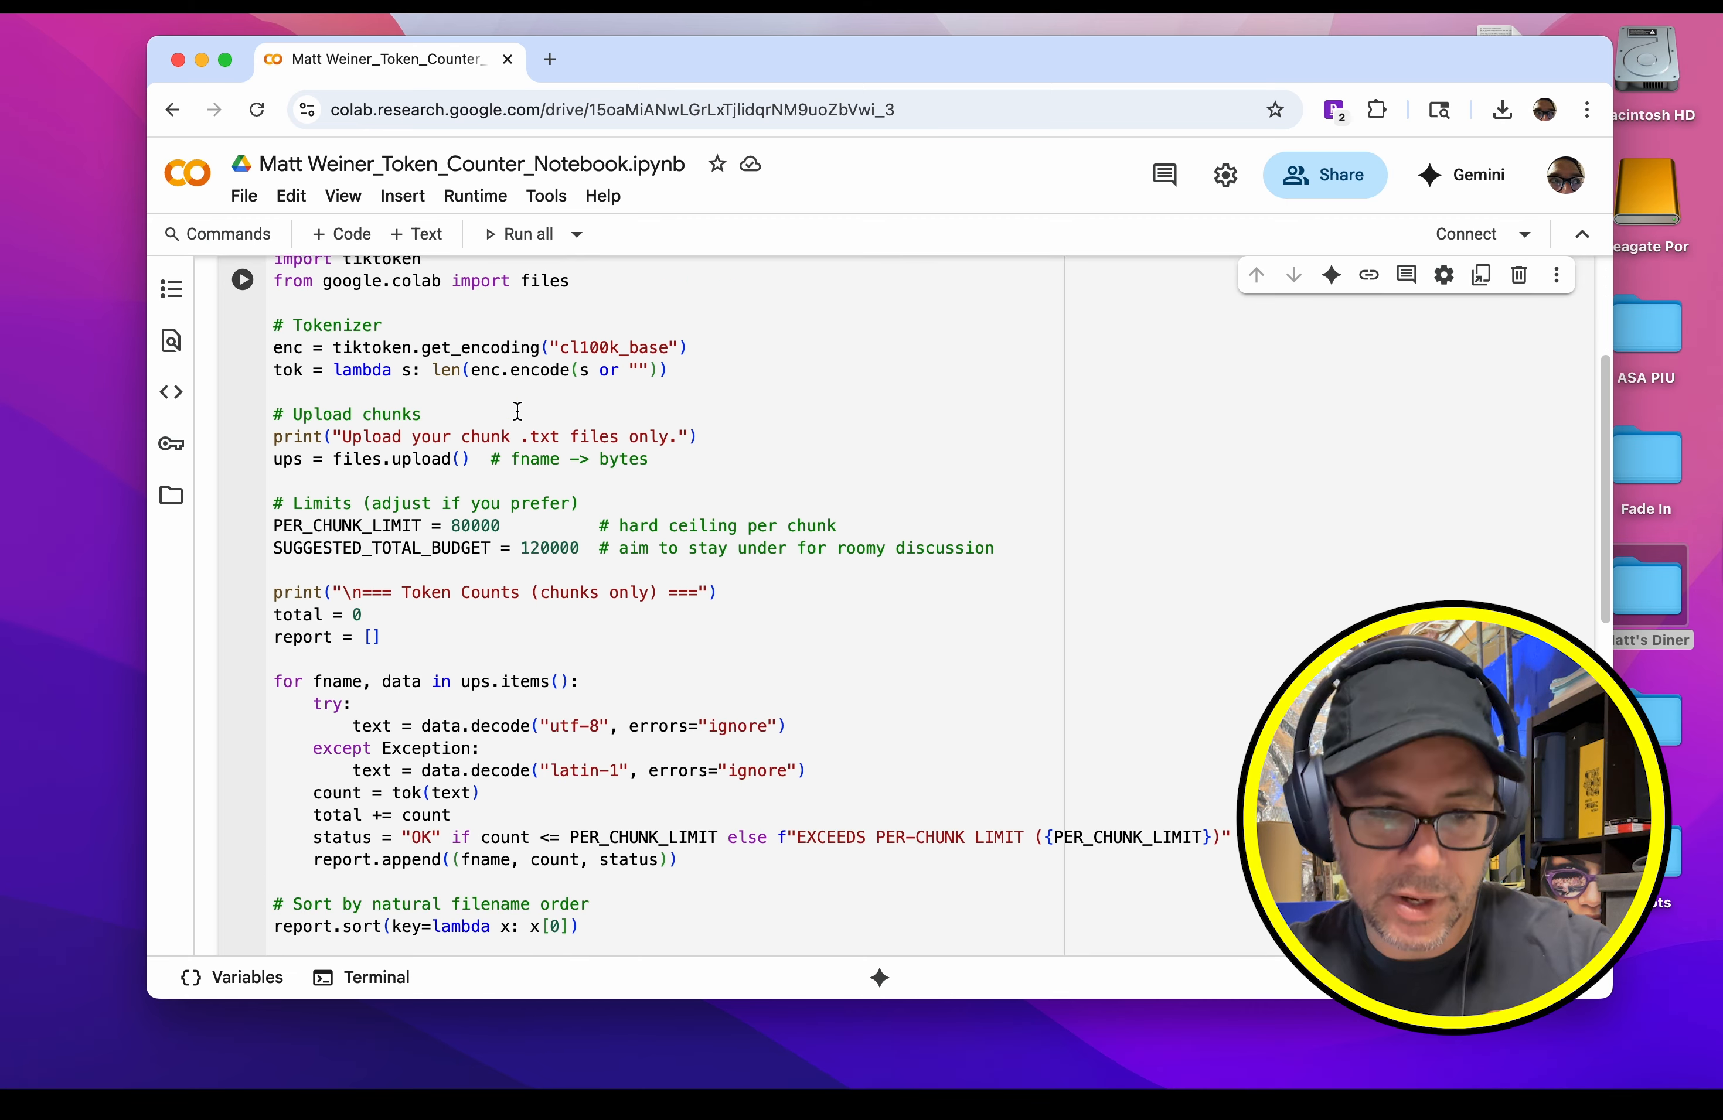
{"action": "scroll", "coordinate": [518, 412], "scroll_direction": "down", "scroll_amount": 8}
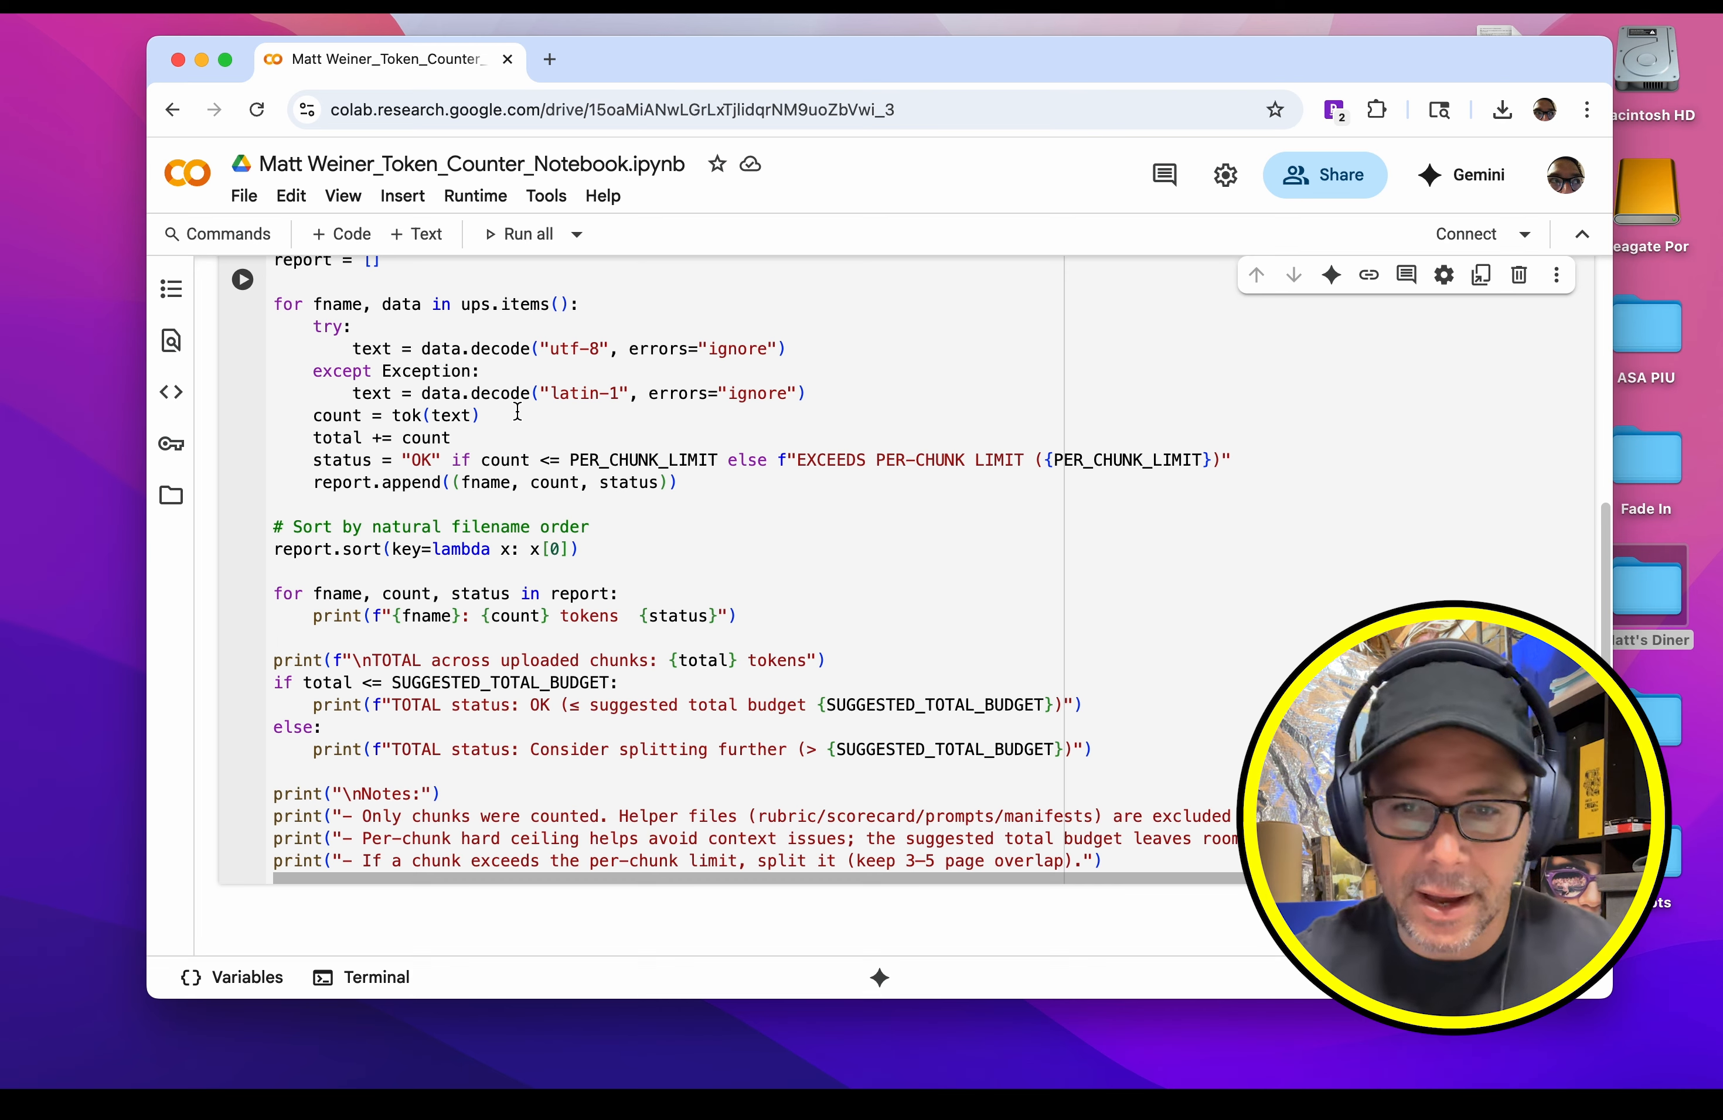
{"action": "scroll", "coordinate": [517, 412], "scroll_direction": "down", "scroll_amount": 6}
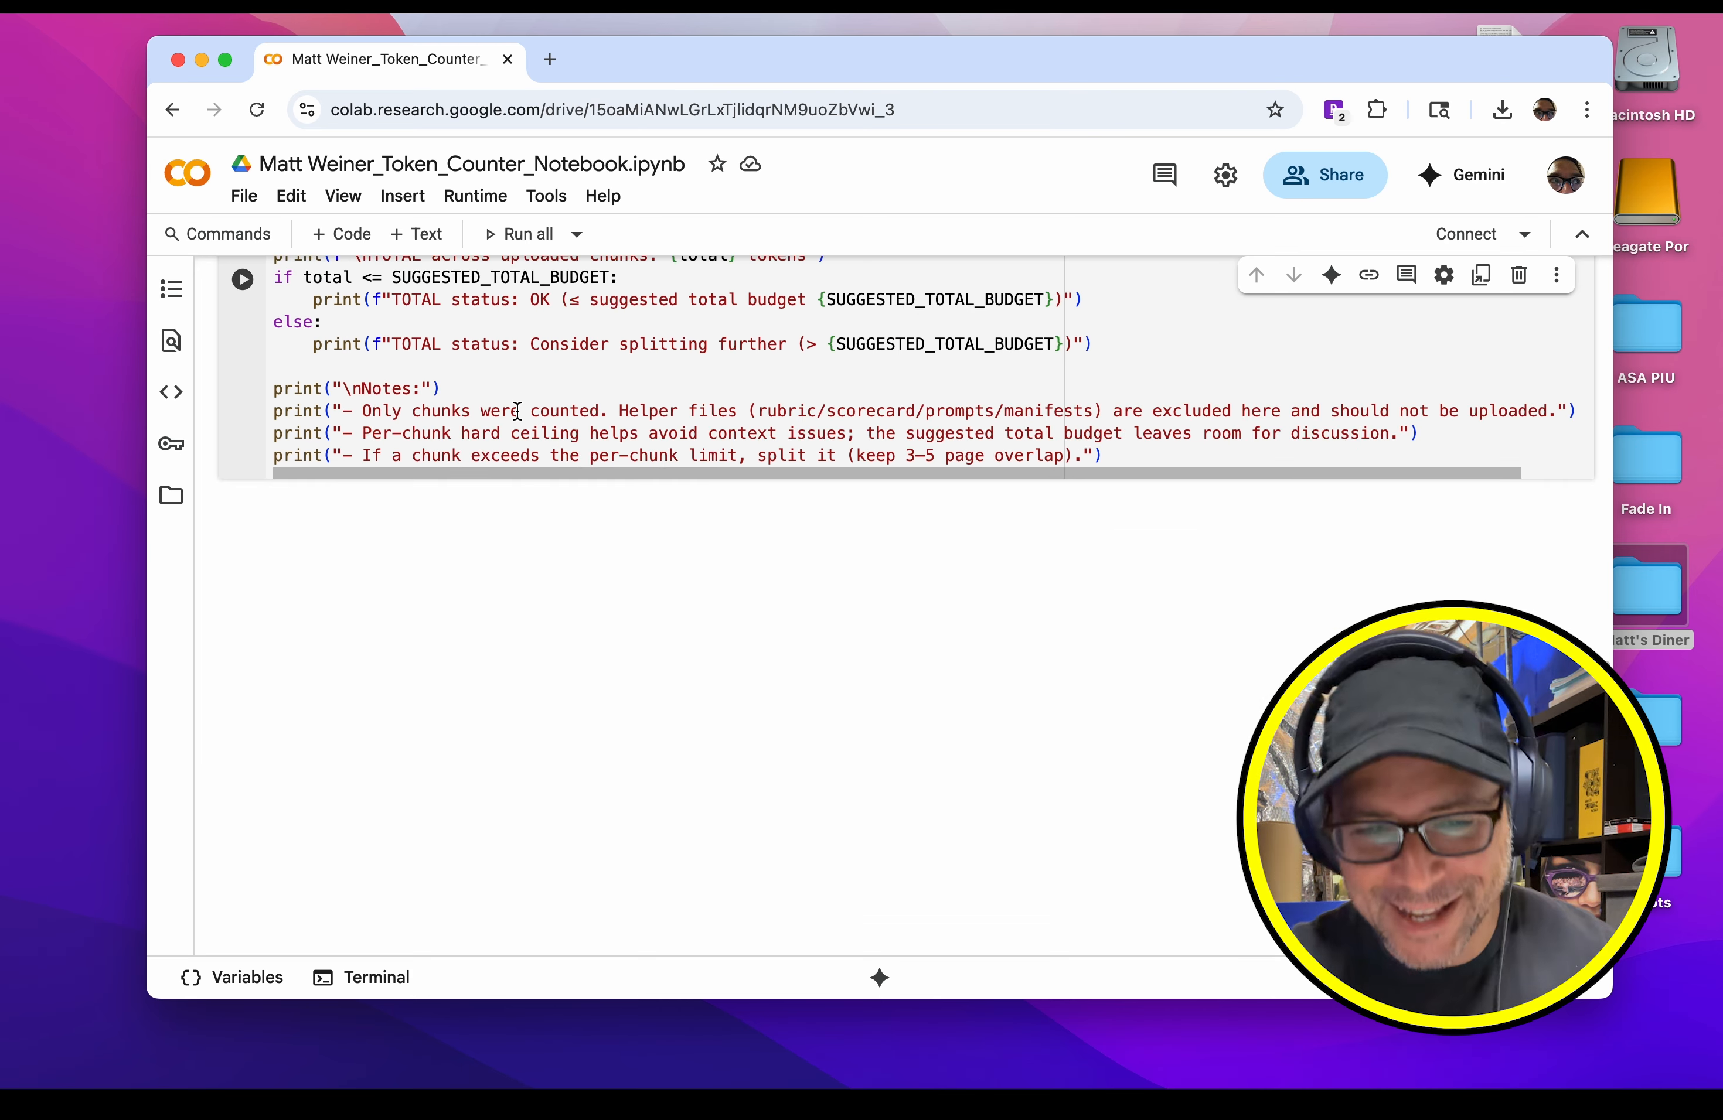
{"action": "scroll", "coordinate": [517, 412], "scroll_direction": "up", "scroll_amount": 10}
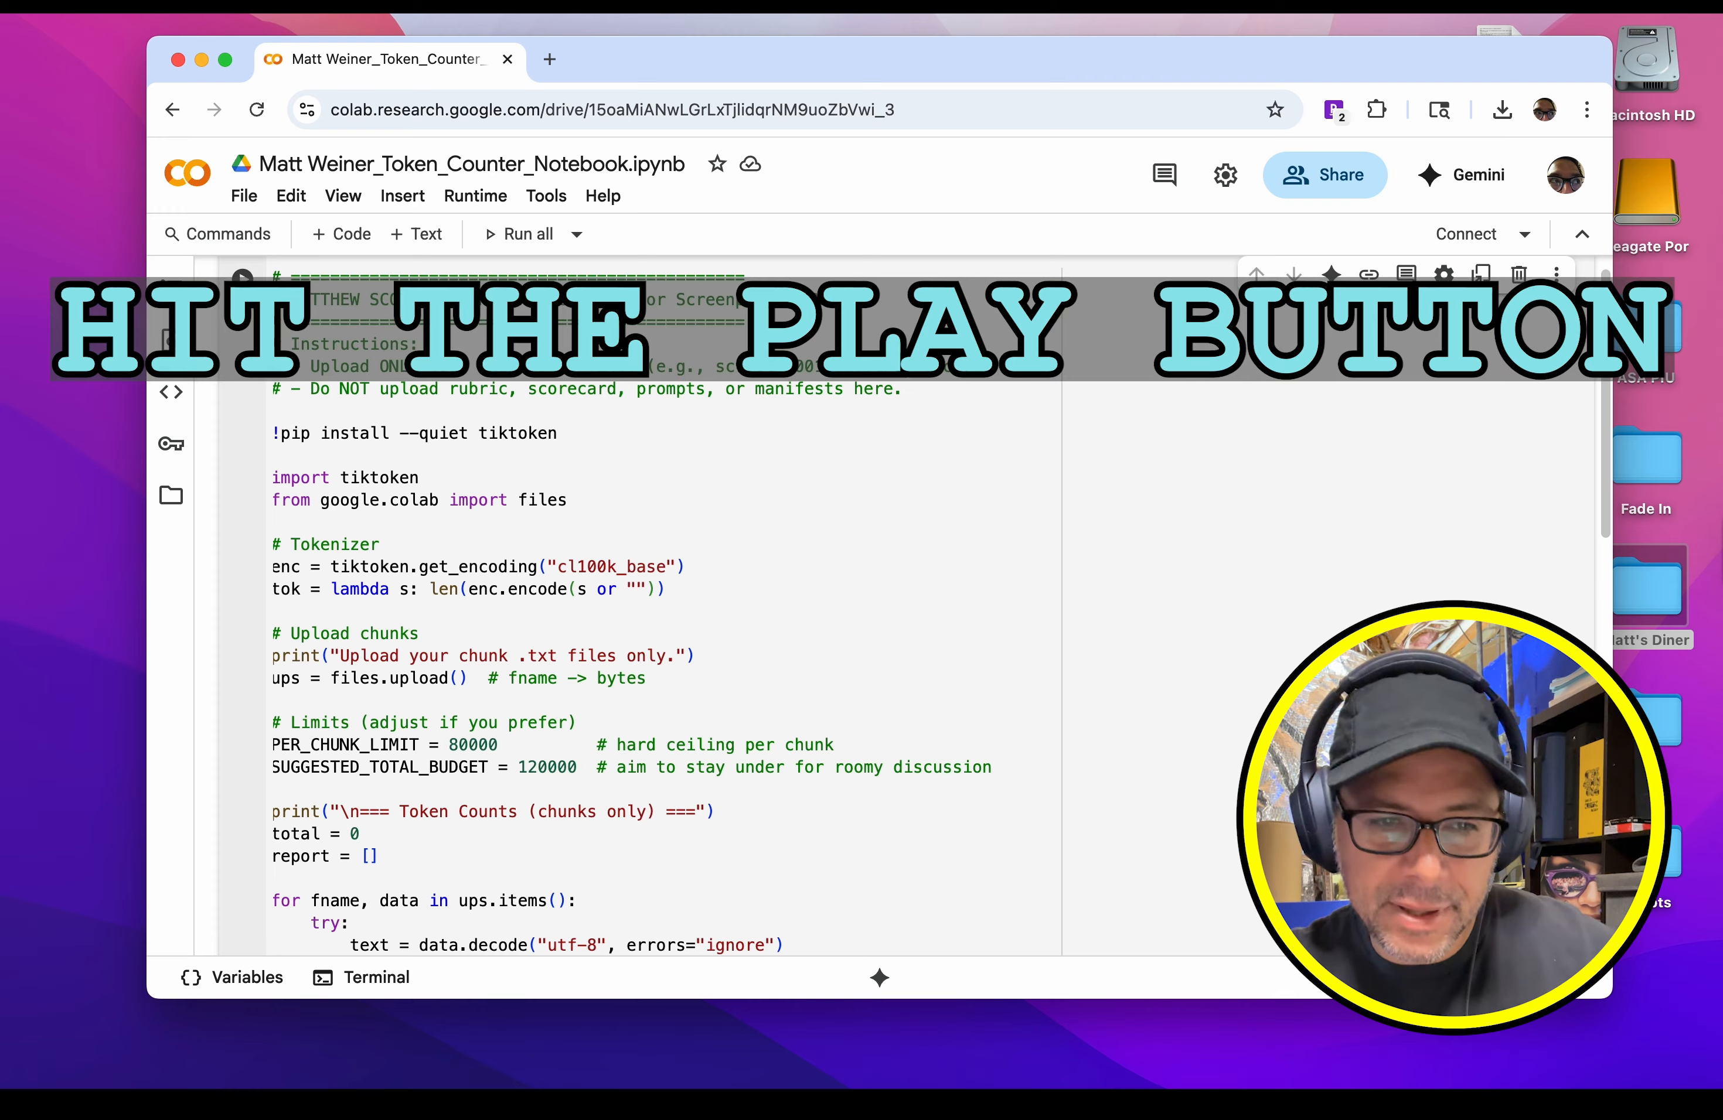
{"action": "left_click", "coordinate": [246, 284]}
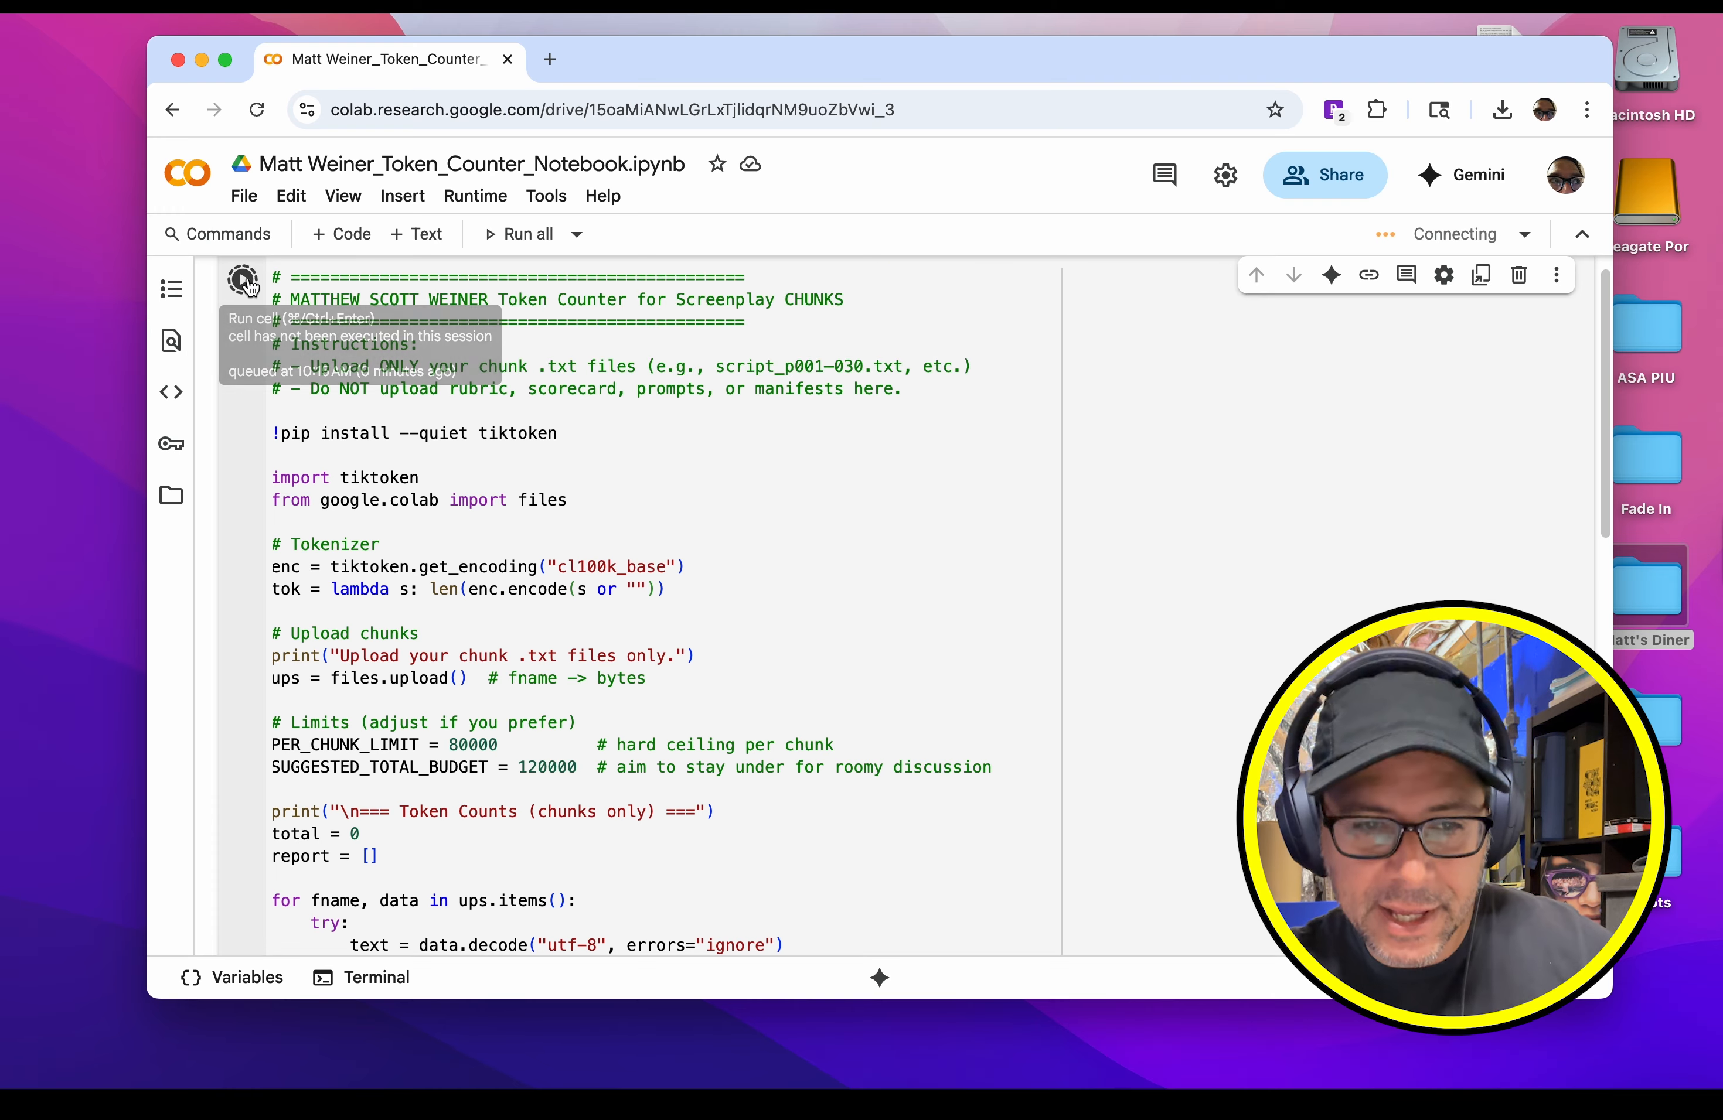
{"action": "scroll", "coordinate": [414, 505], "scroll_direction": "down", "scroll_amount": 15}
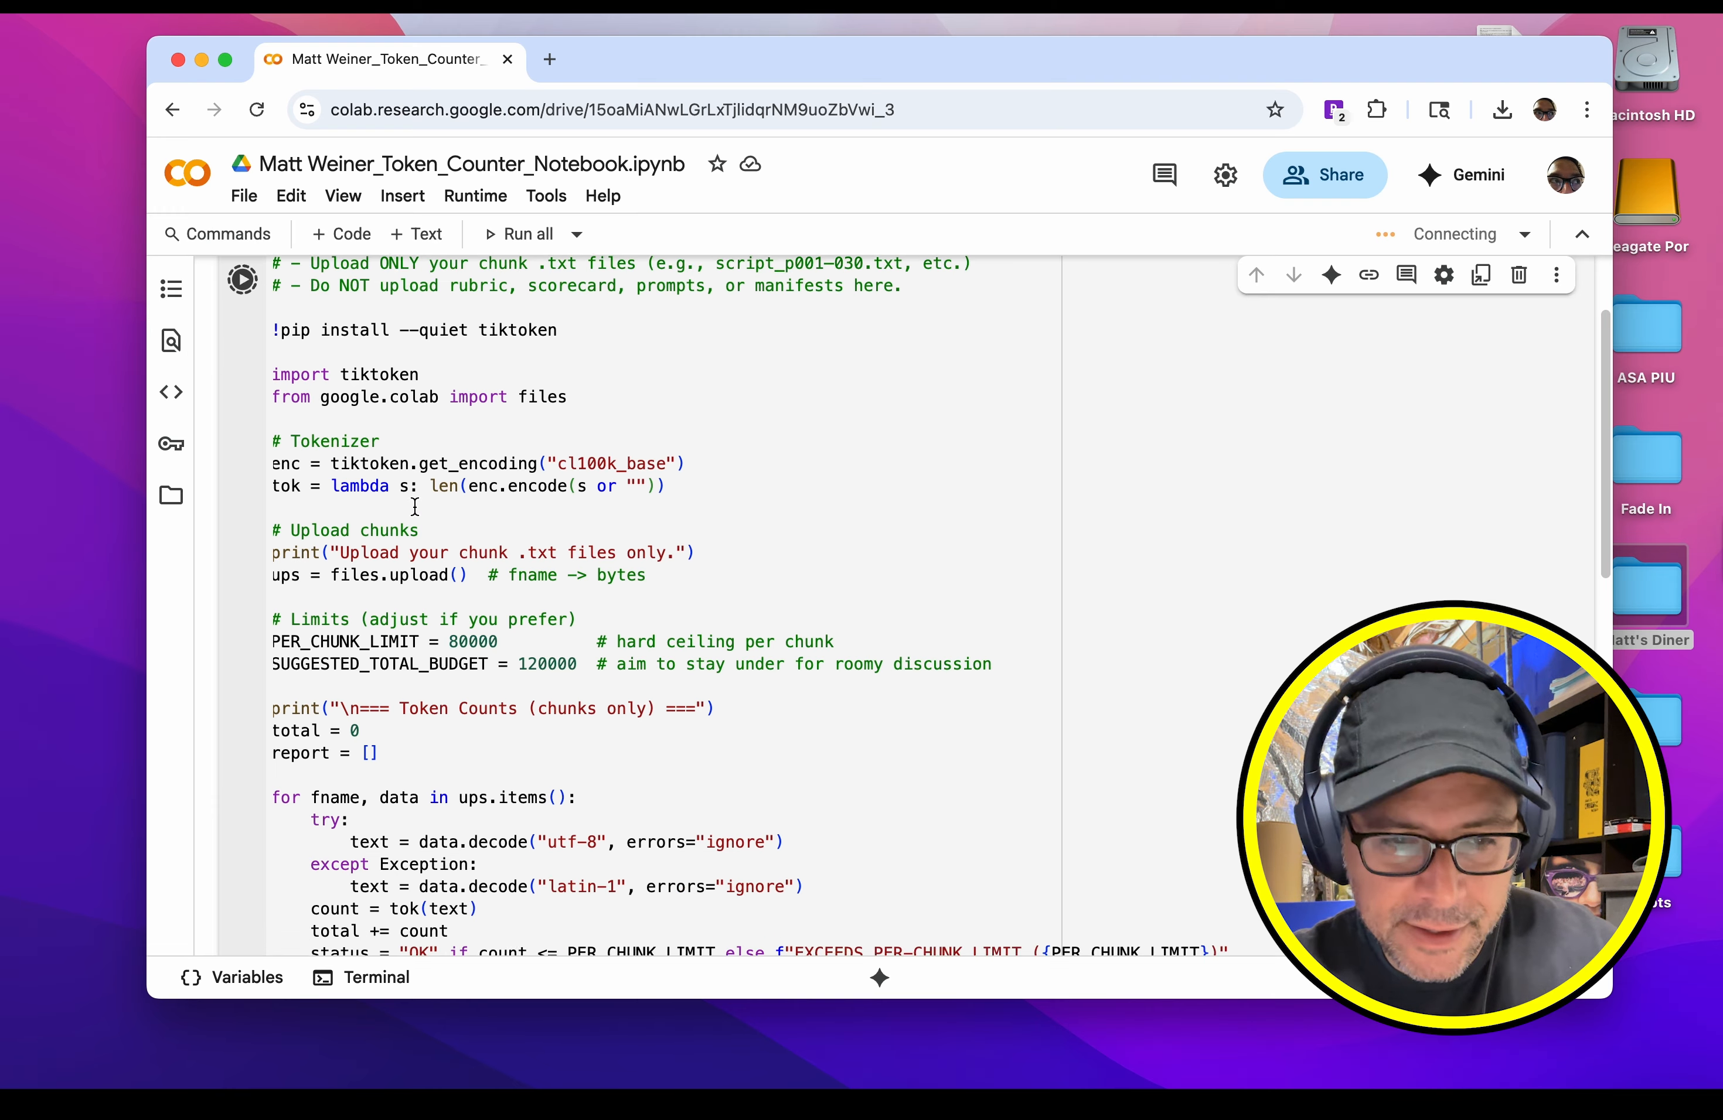
{"action": "scroll", "coordinate": [415, 506], "scroll_direction": "down", "scroll_amount": 2}
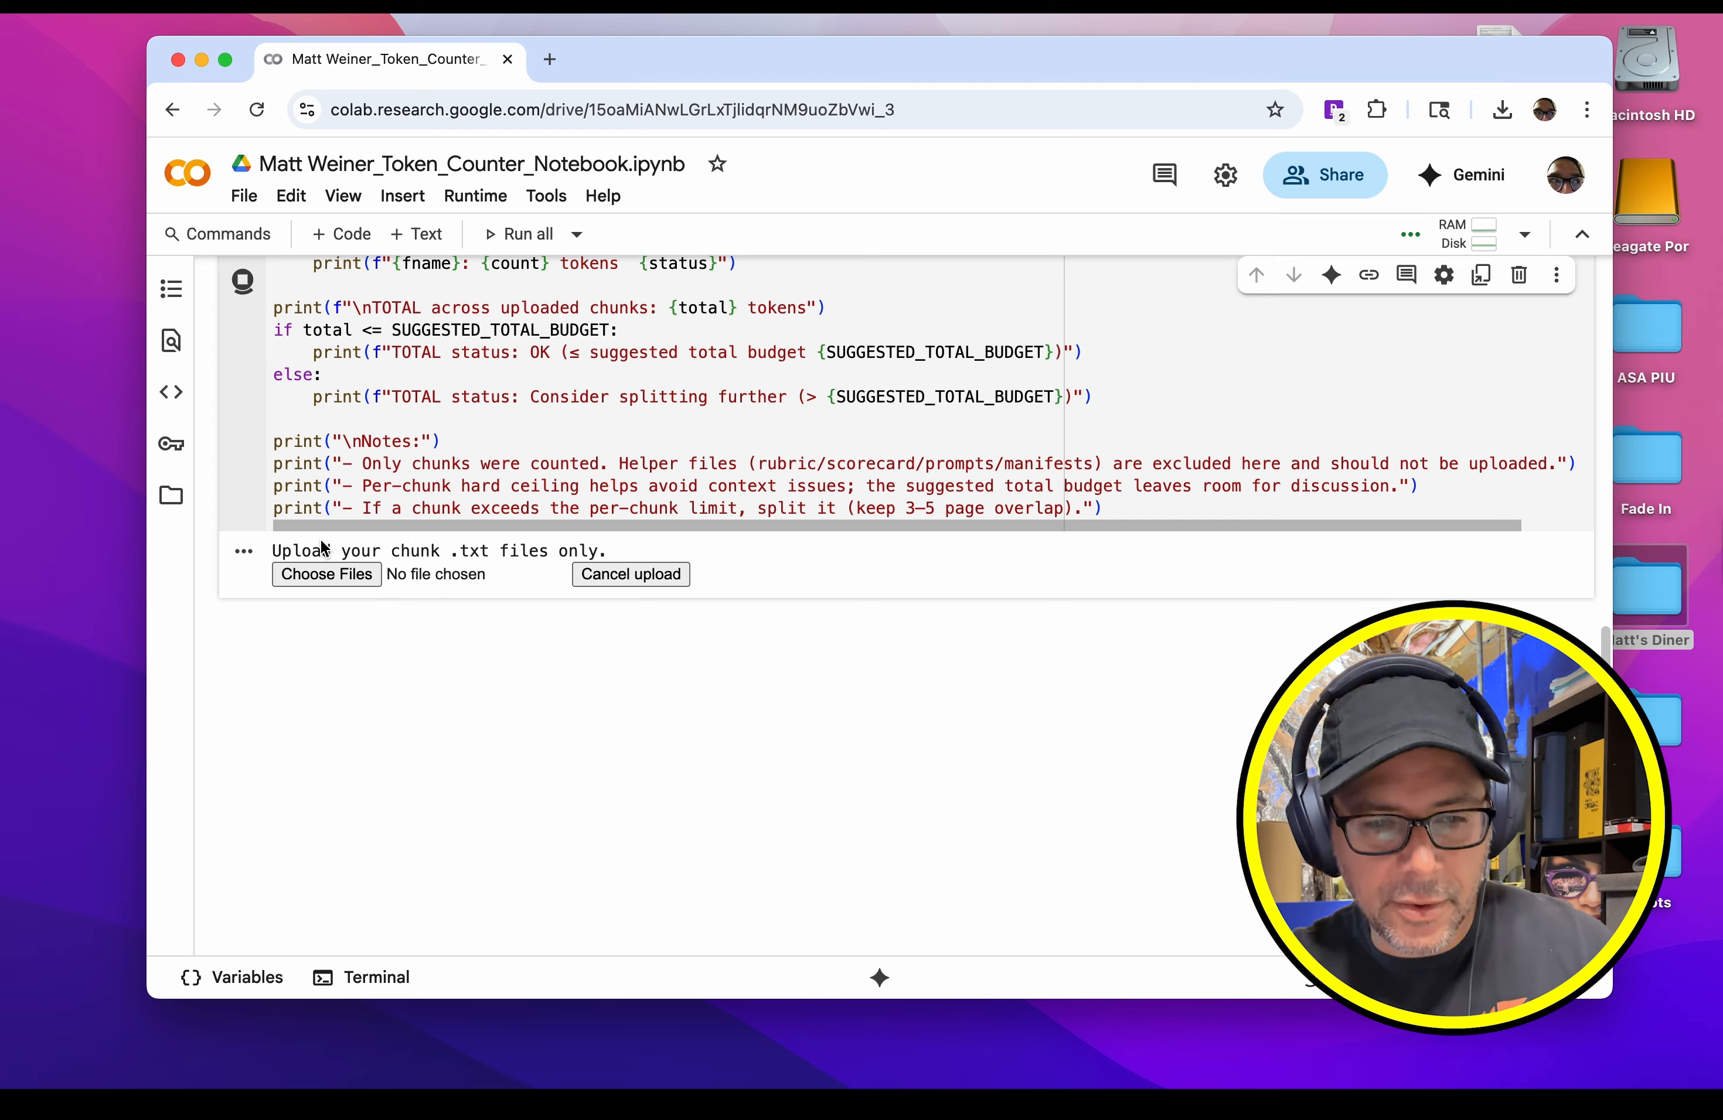
Step: Upload the four Hollow Men text files, p001-030, p026-060, p056-090 and p086-105, from the Chunks folder to the running cell
{"action": "left_click", "coordinate": [406, 580]}
{"action": "left_click", "coordinate": [582, 449], "text": "shift"}
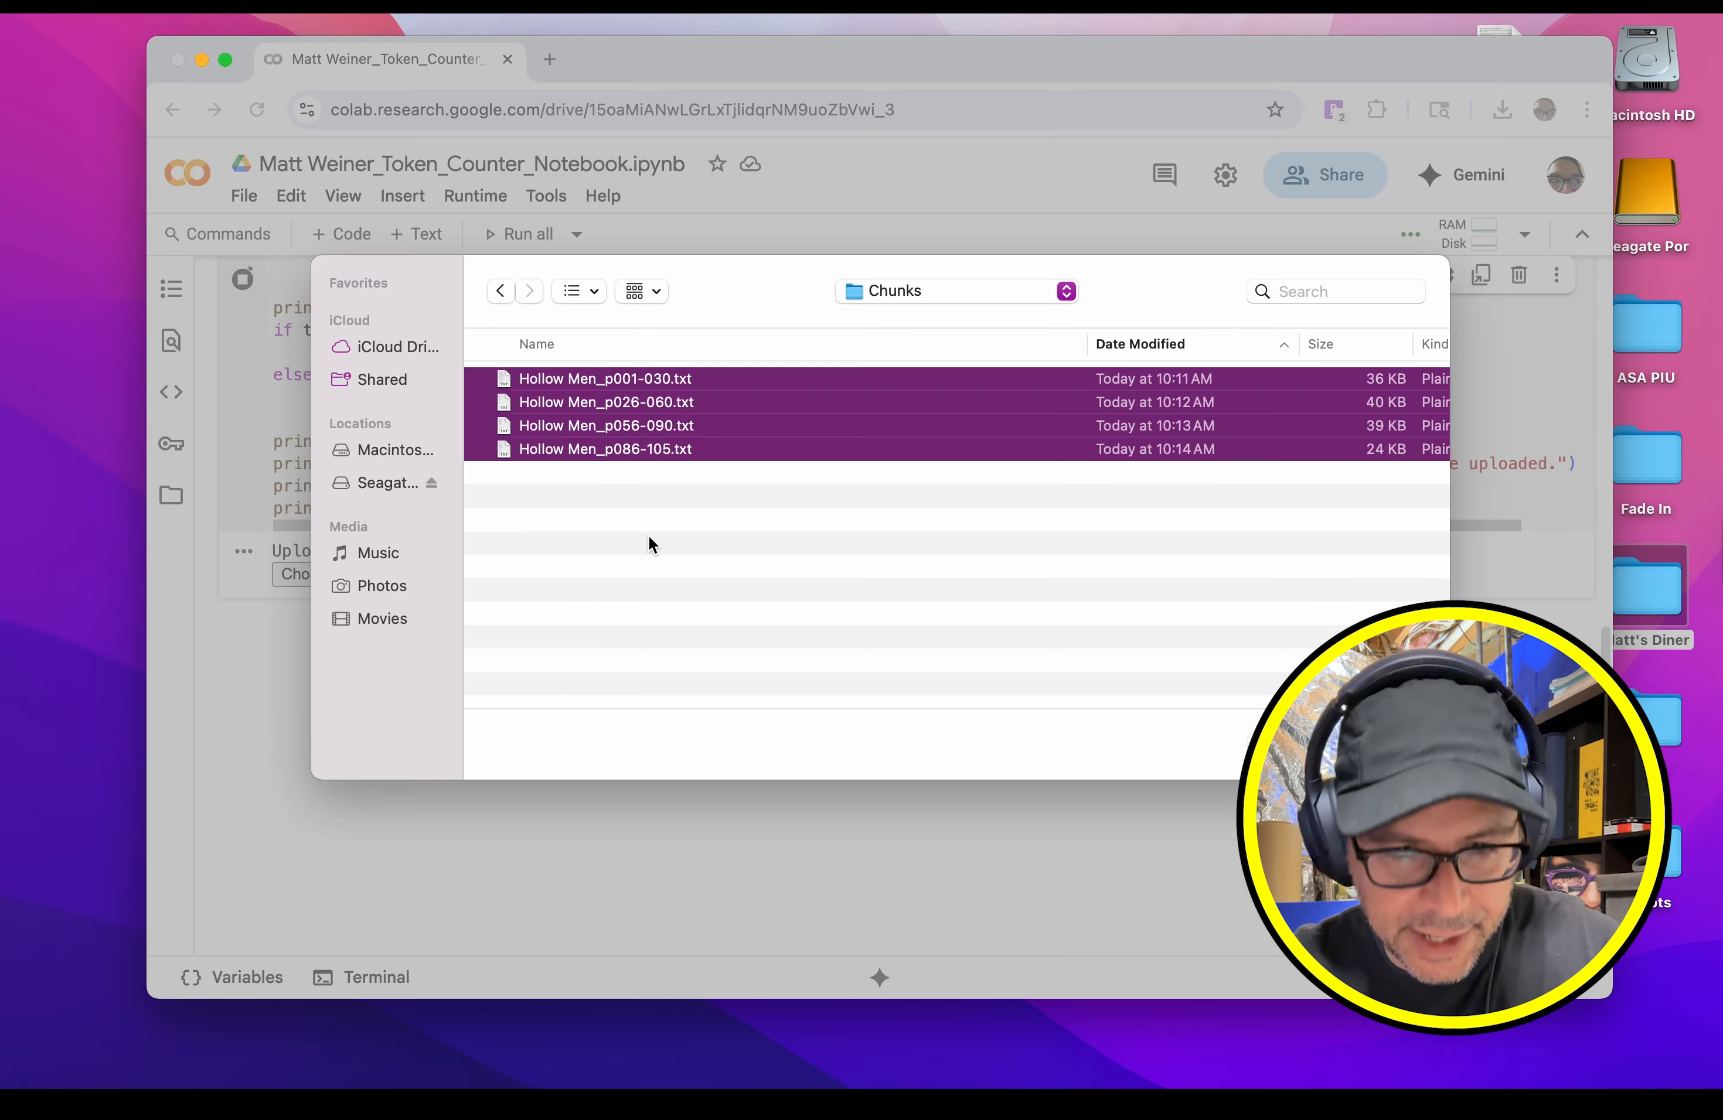
{"action": "key", "text": "Return"}
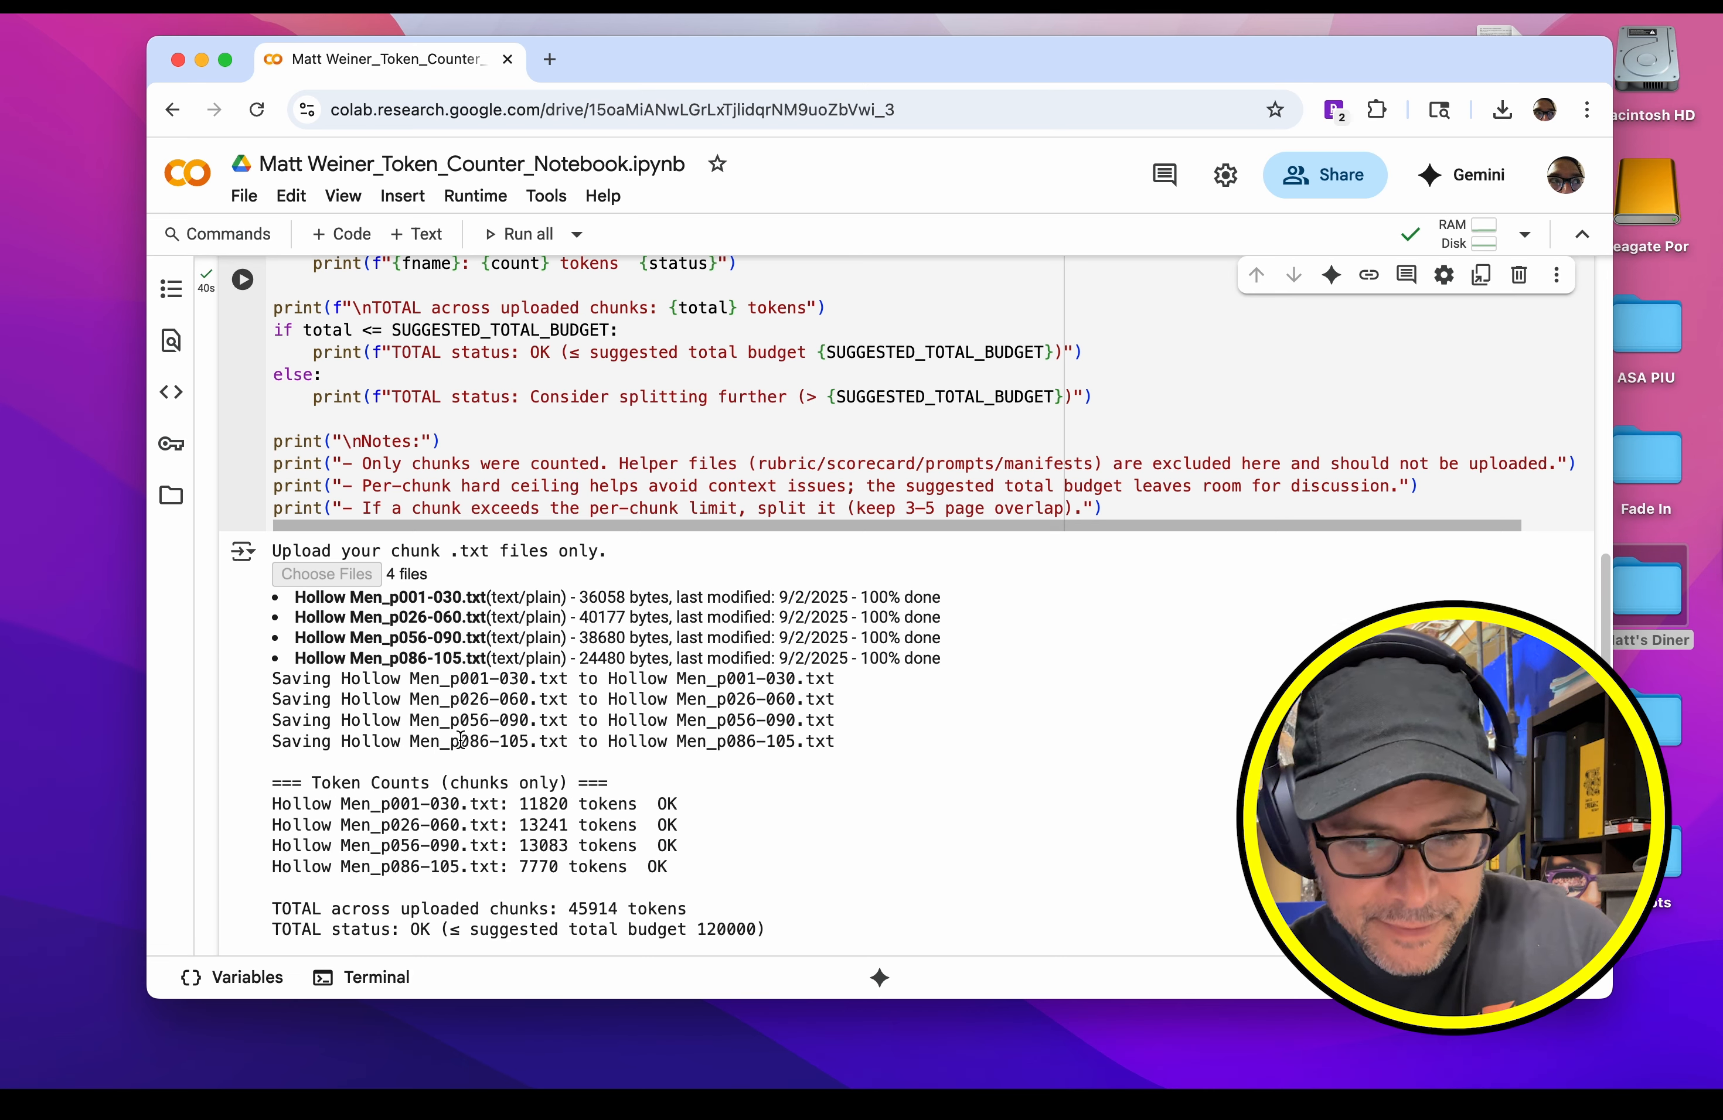
Step: Examine the token count and status of each chunk, the total against the suggested budget, and the notes
{"action": "scroll", "coordinate": [461, 741], "scroll_direction": "down", "scroll_amount": 3}
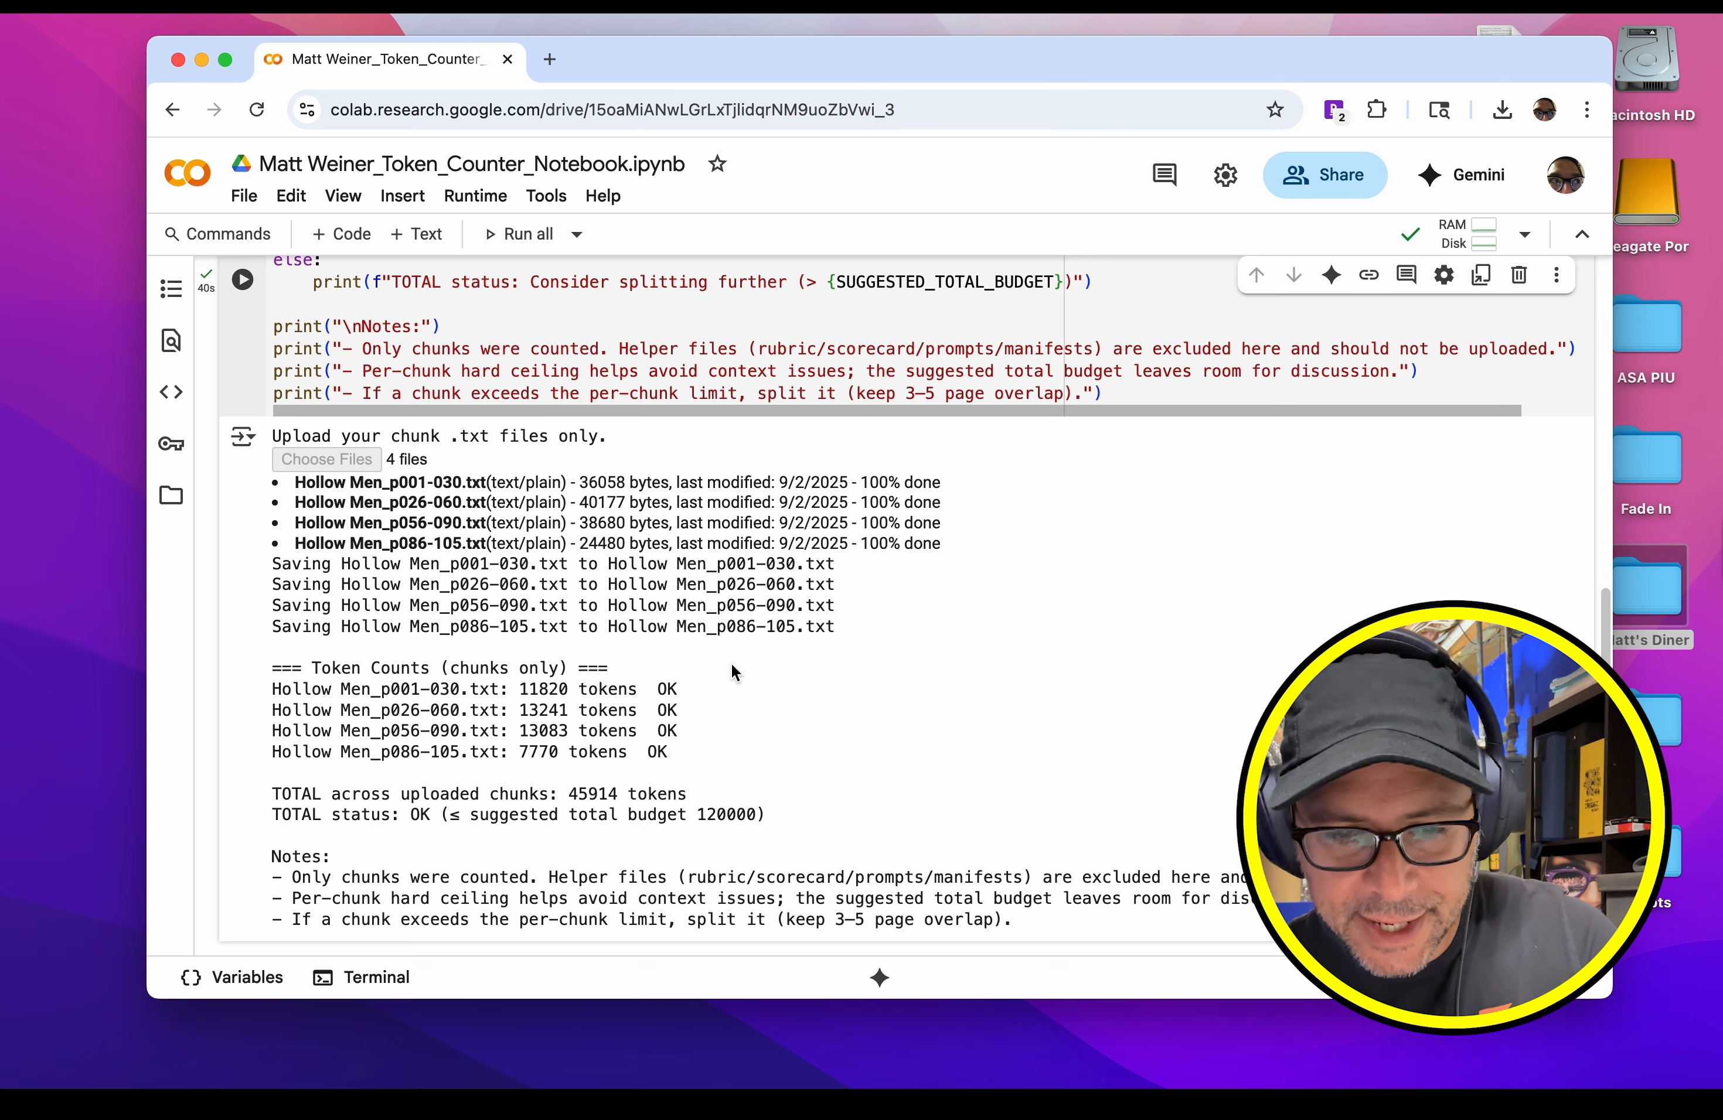
{"action": "scroll", "coordinate": [698, 662], "scroll_direction": "down", "scroll_amount": 2}
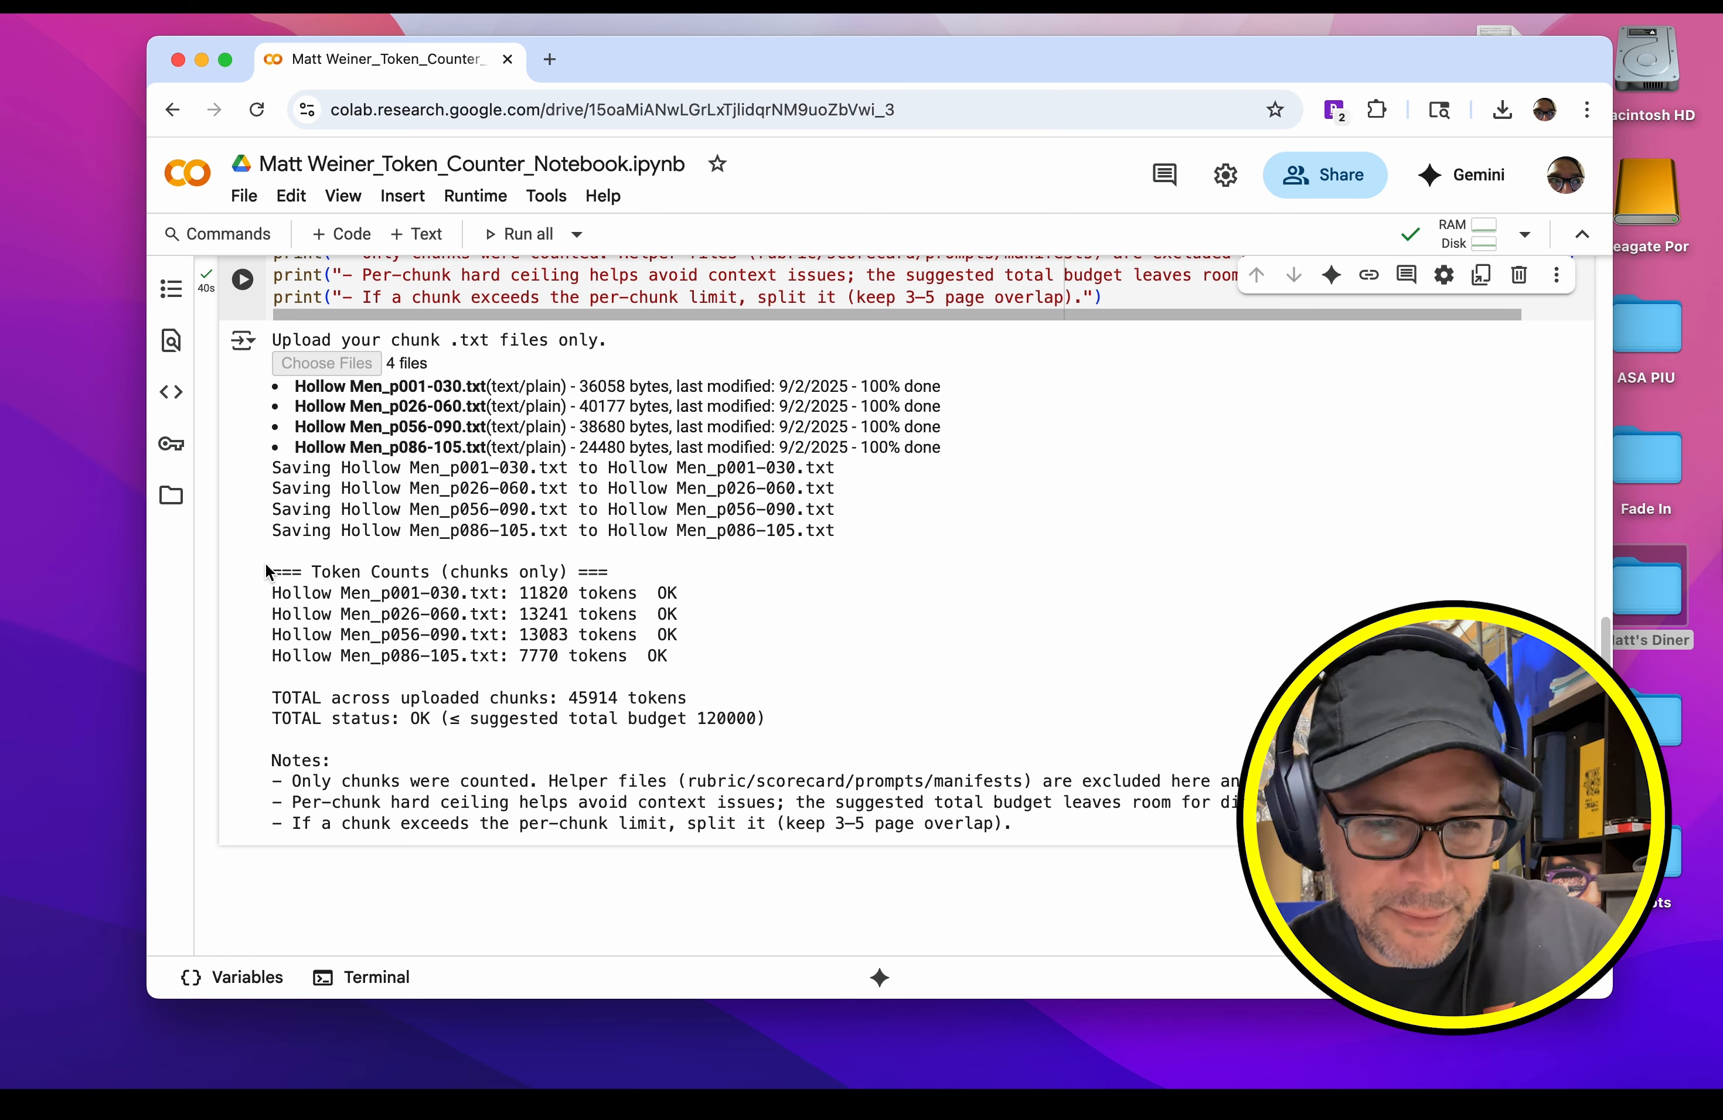
{"action": "left_click_drag", "start_coordinate": [273, 594], "coordinate": [669, 657]}
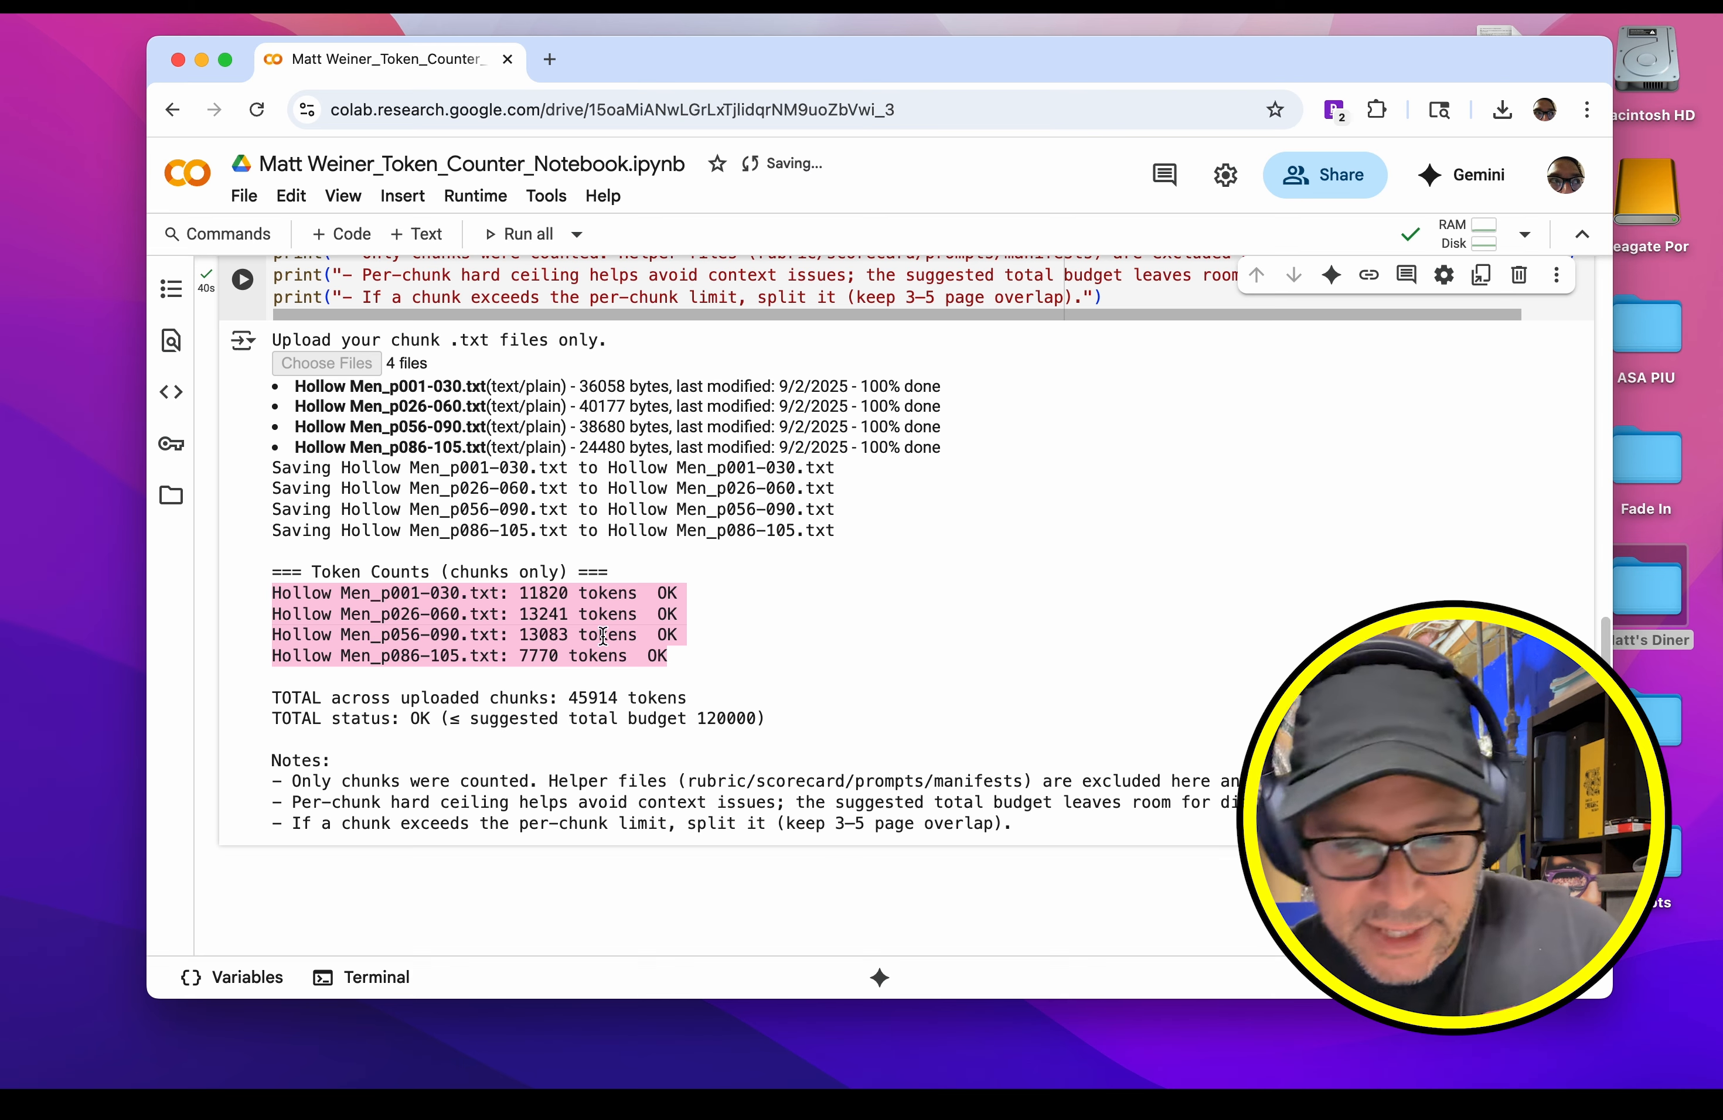
{"action": "left_click", "coordinate": [691, 624]}
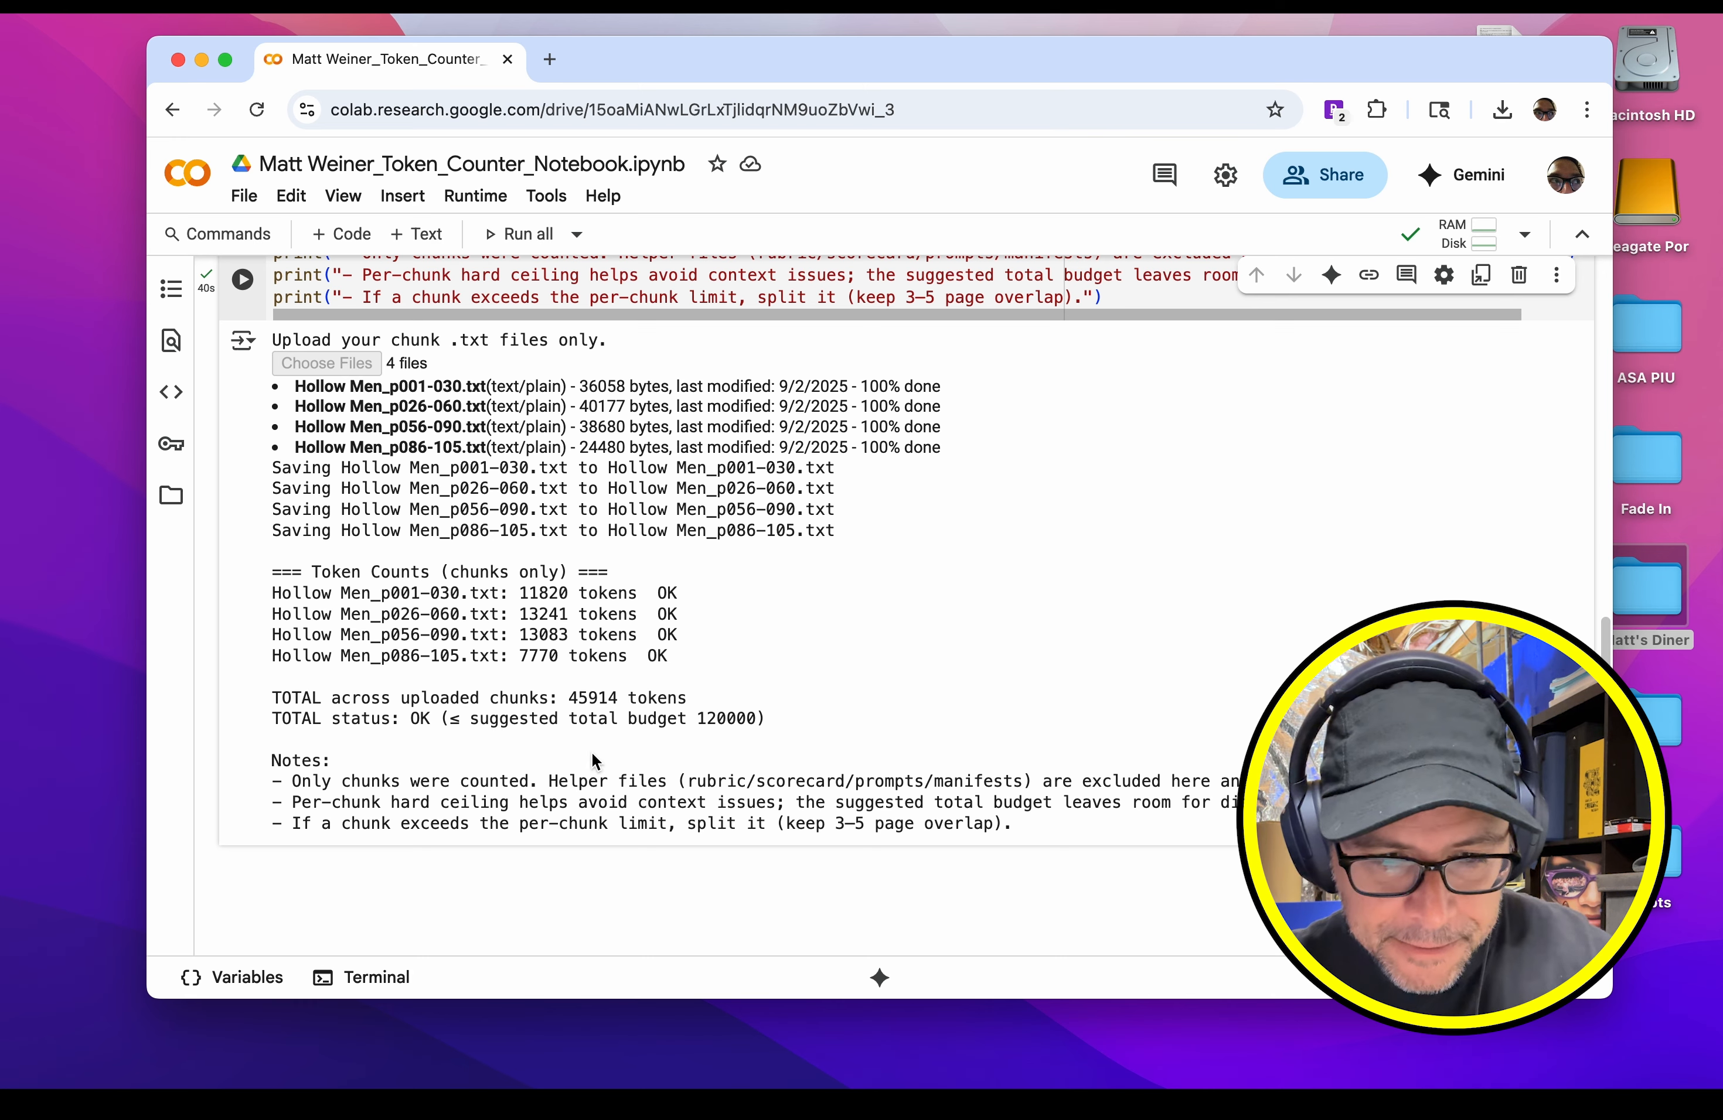
{"action": "scroll", "coordinate": [604, 756], "scroll_direction": "down", "scroll_amount": 2}
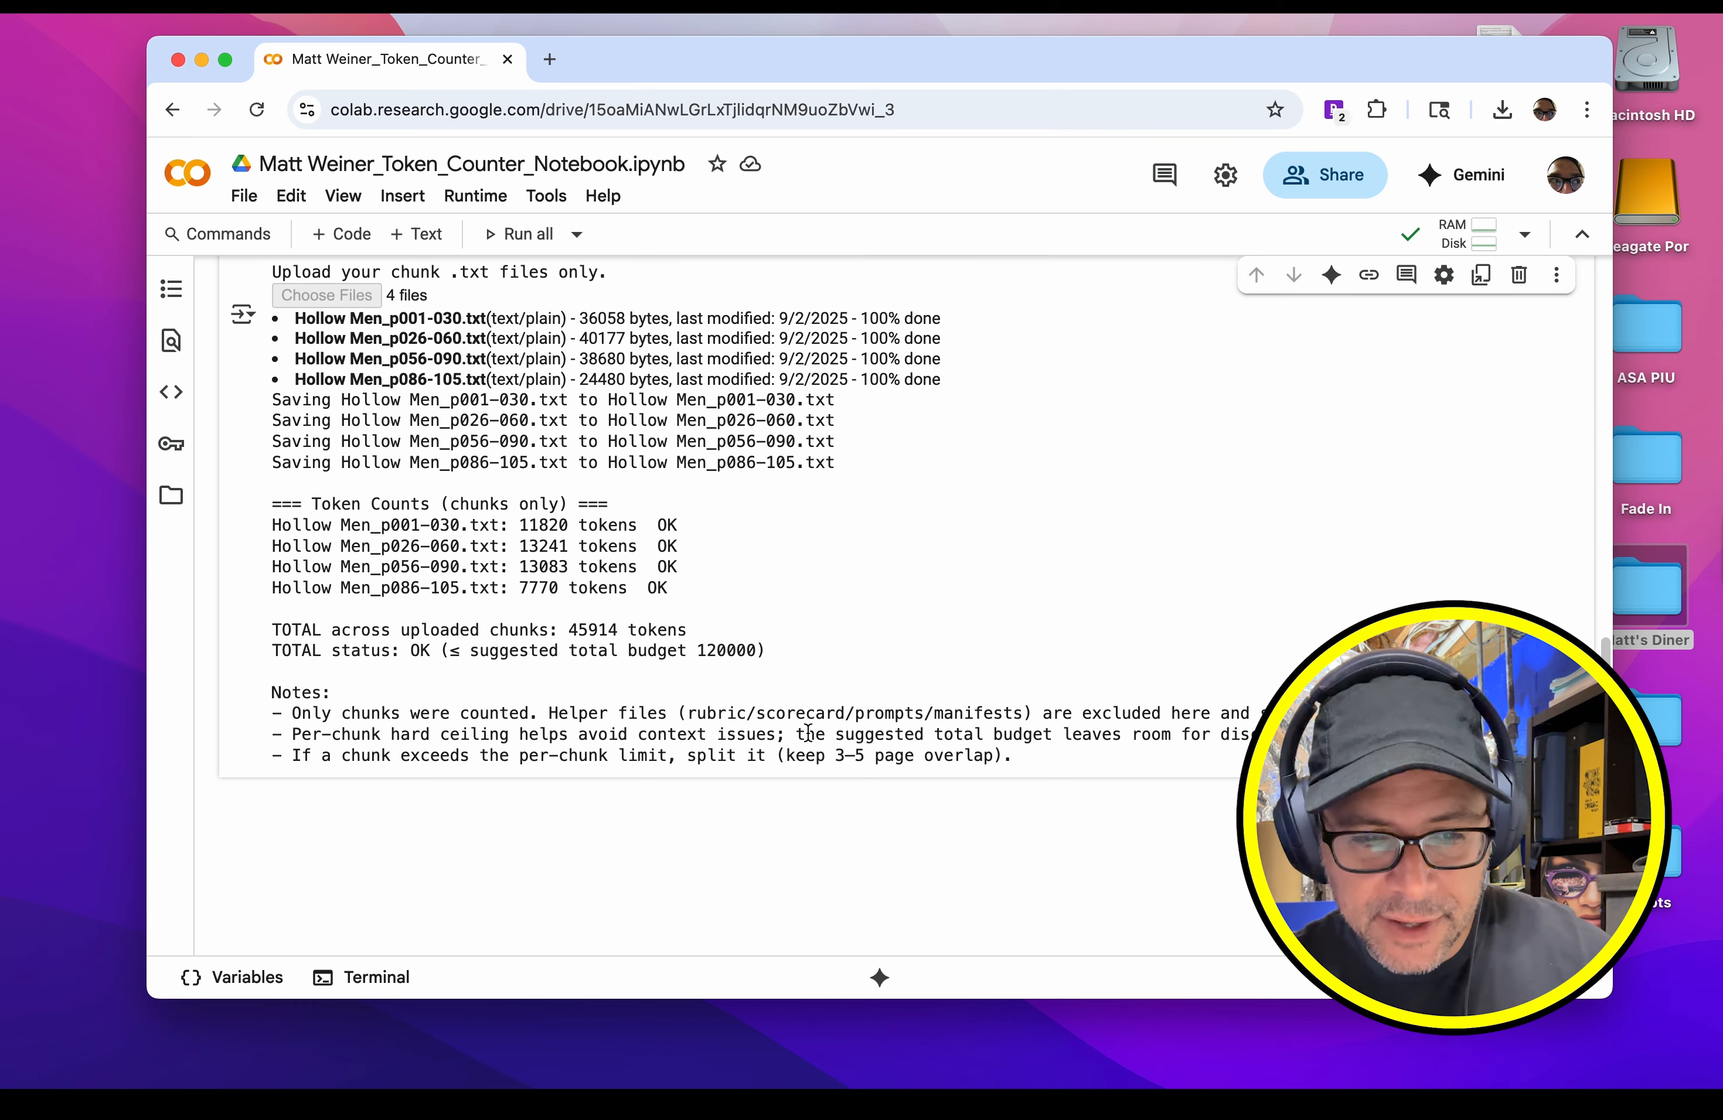